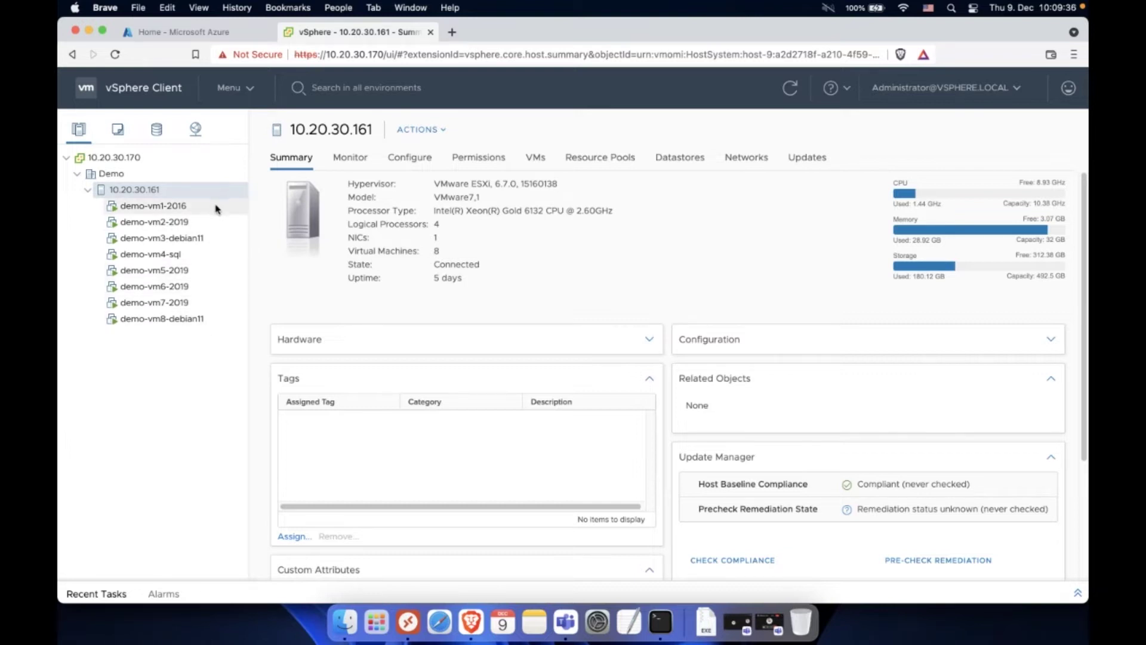
Step: View the summaries of the virtual machines demo-vm2-2019 and demo-vm3-debian11 in the vSphere inventory
left_click(215, 225)
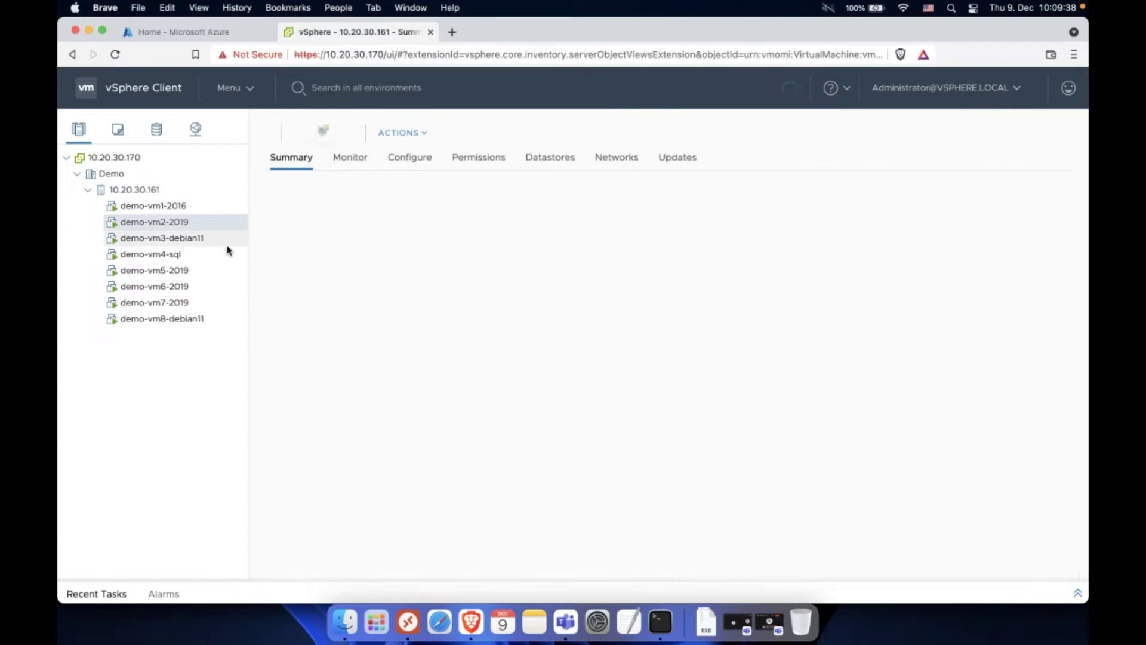
left_click(226, 239)
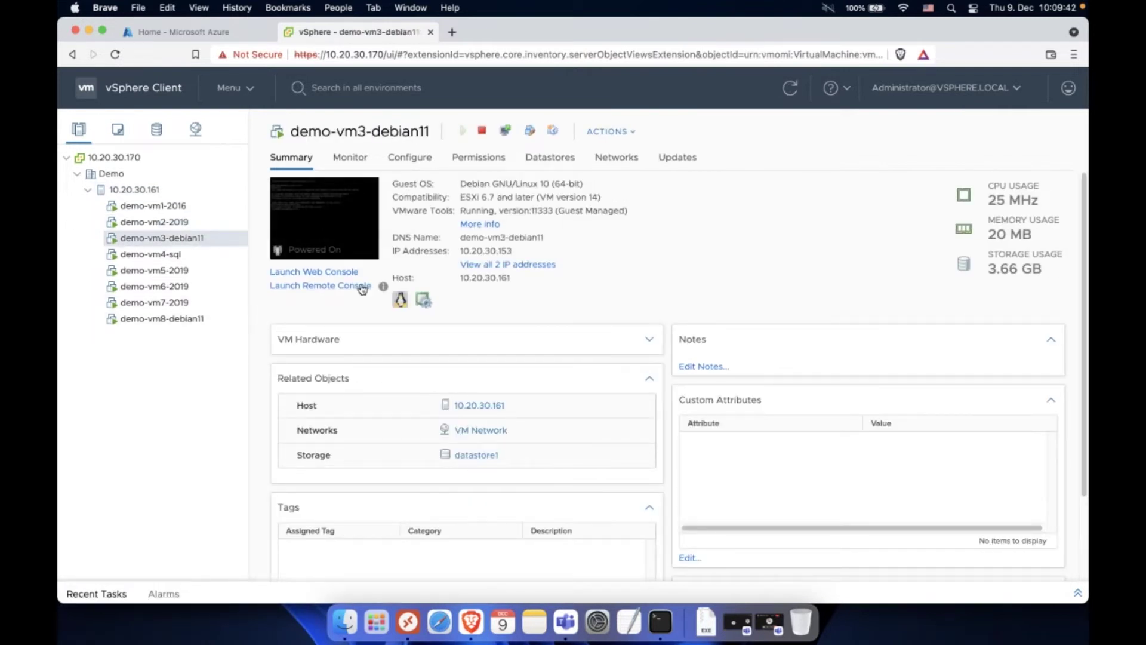
Step: Switch to the Azure portal, search for "azure migrate" and open the Servers, databases and web apps page of Azure Migrate
left_click(226, 34)
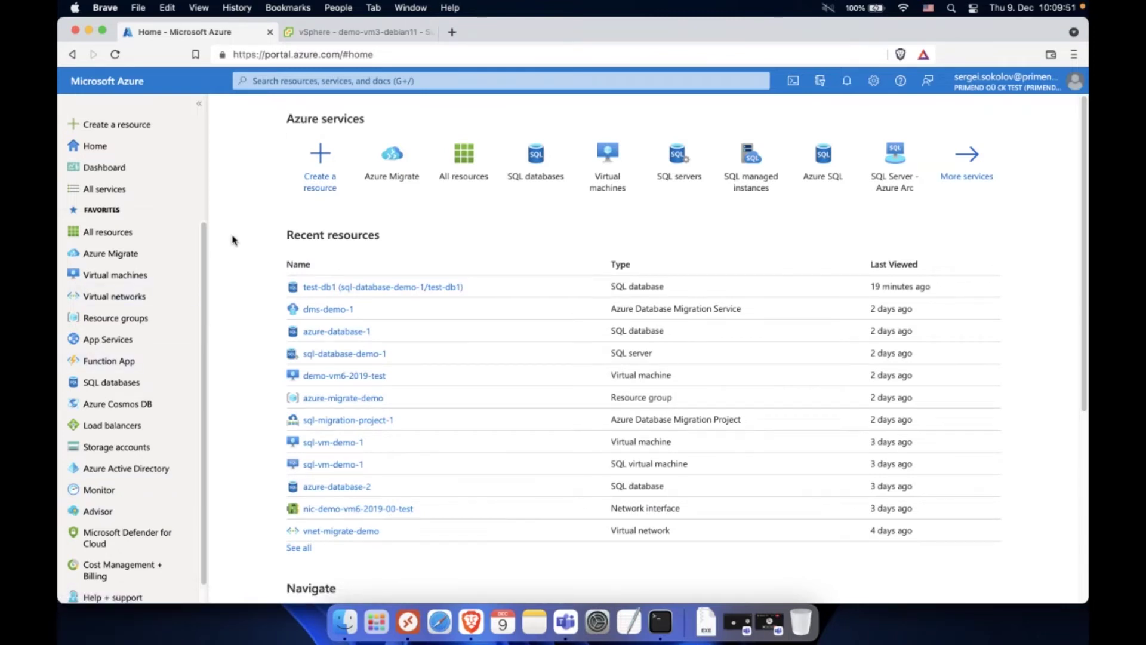
left_click(378, 82)
type("az")
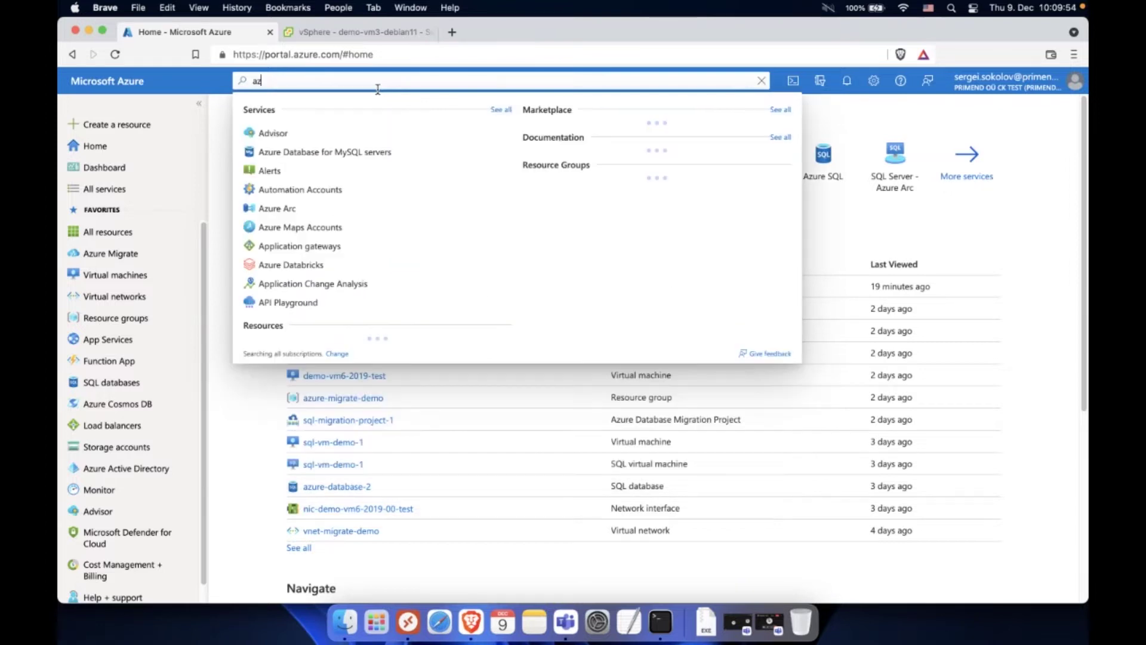
type("ure migrate")
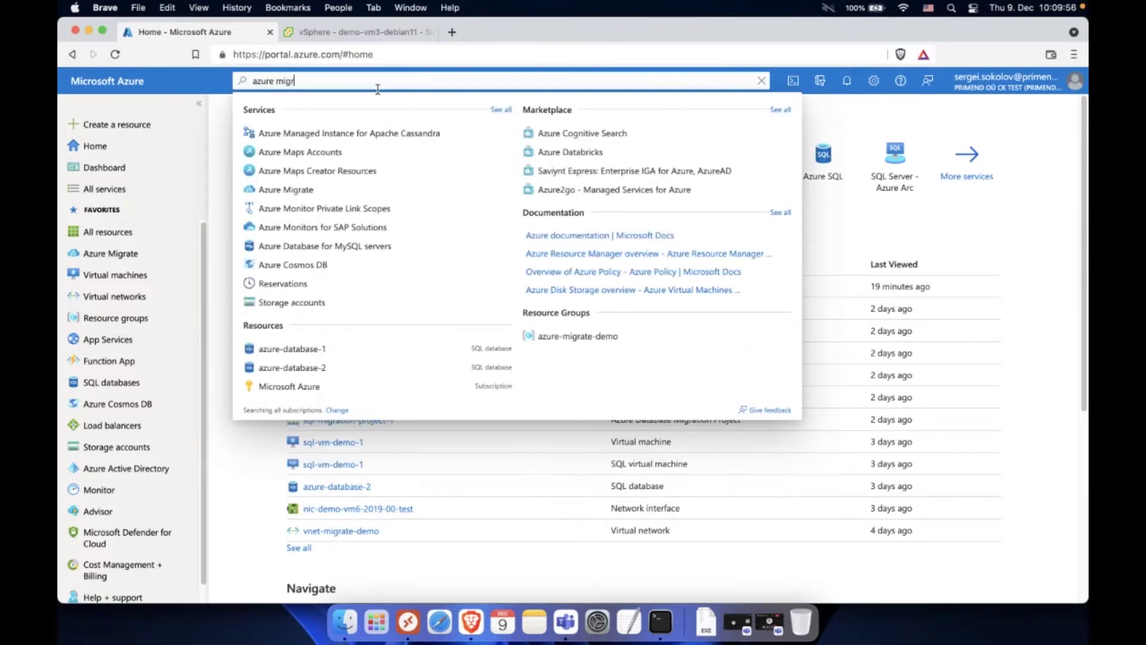
left_click(331, 133)
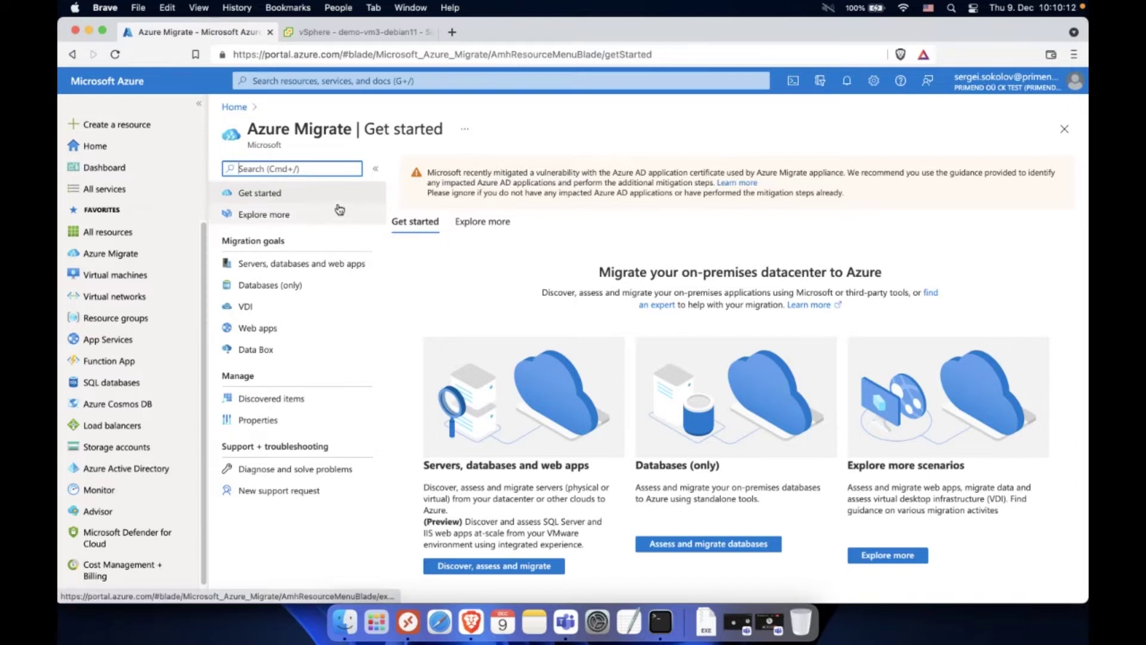
left_click(355, 267)
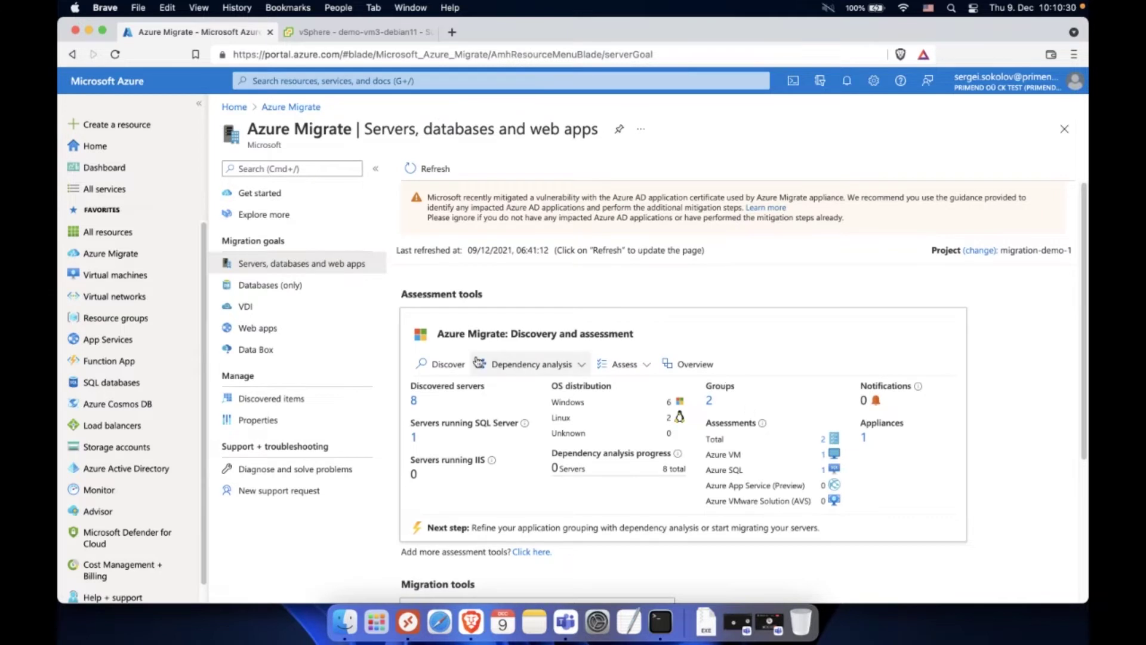
Step: Start appliance-based discovery for servers virtualized with VMware vSphere Hypervisor and choose the 50MB .zip file as the appliance download
left_click(440, 366)
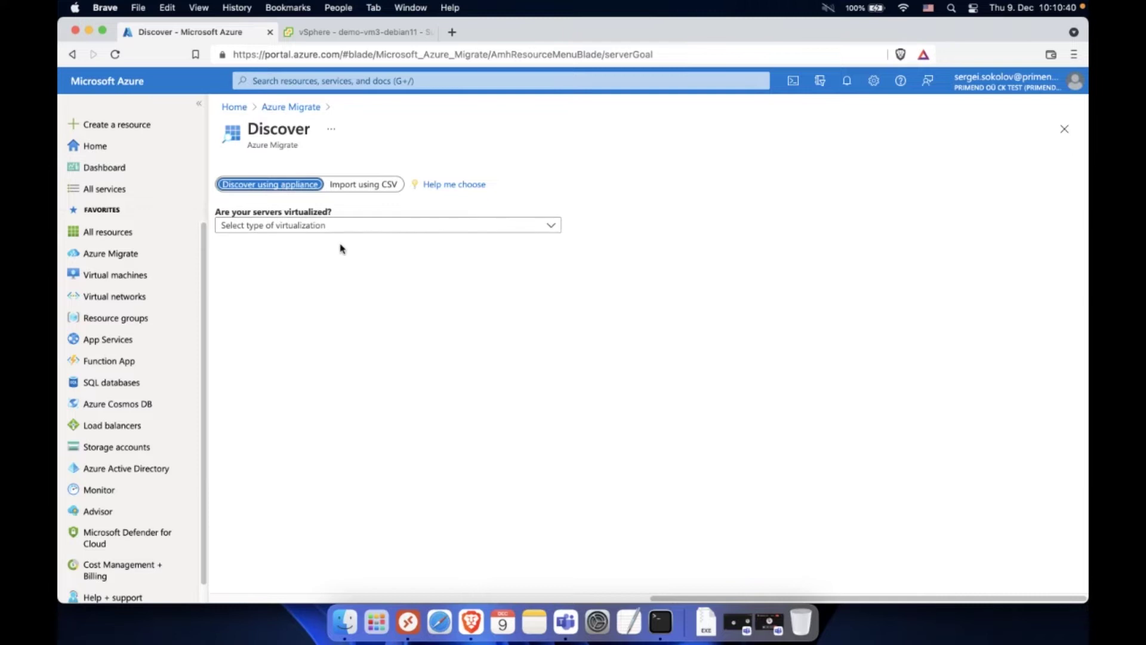
left_click(328, 225)
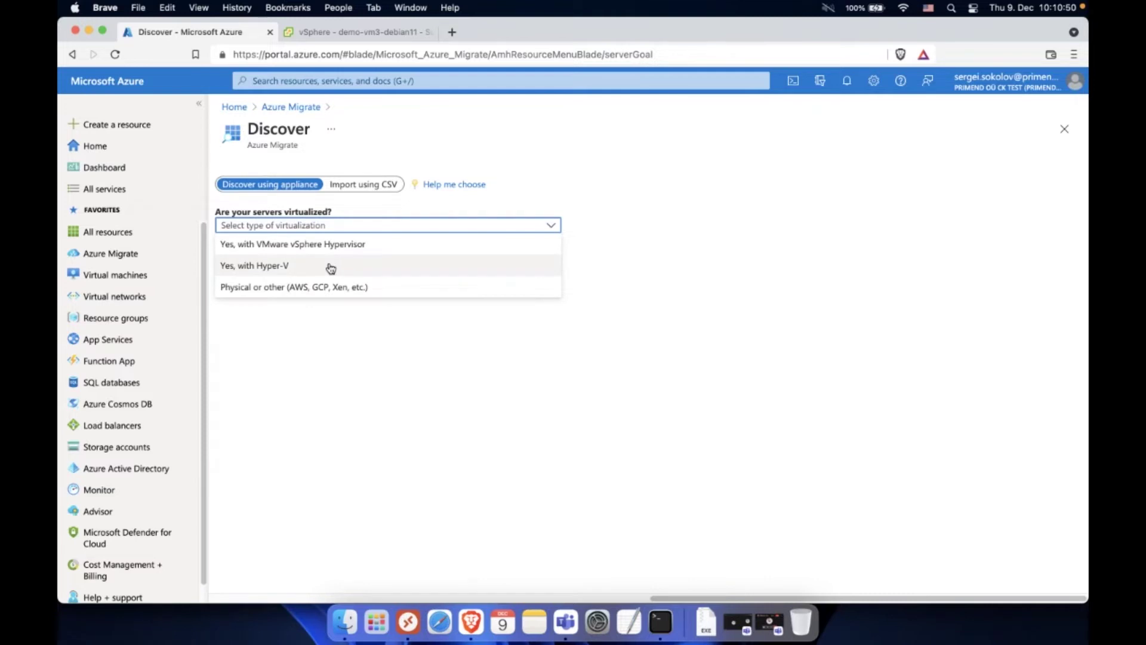
left_click(387, 245)
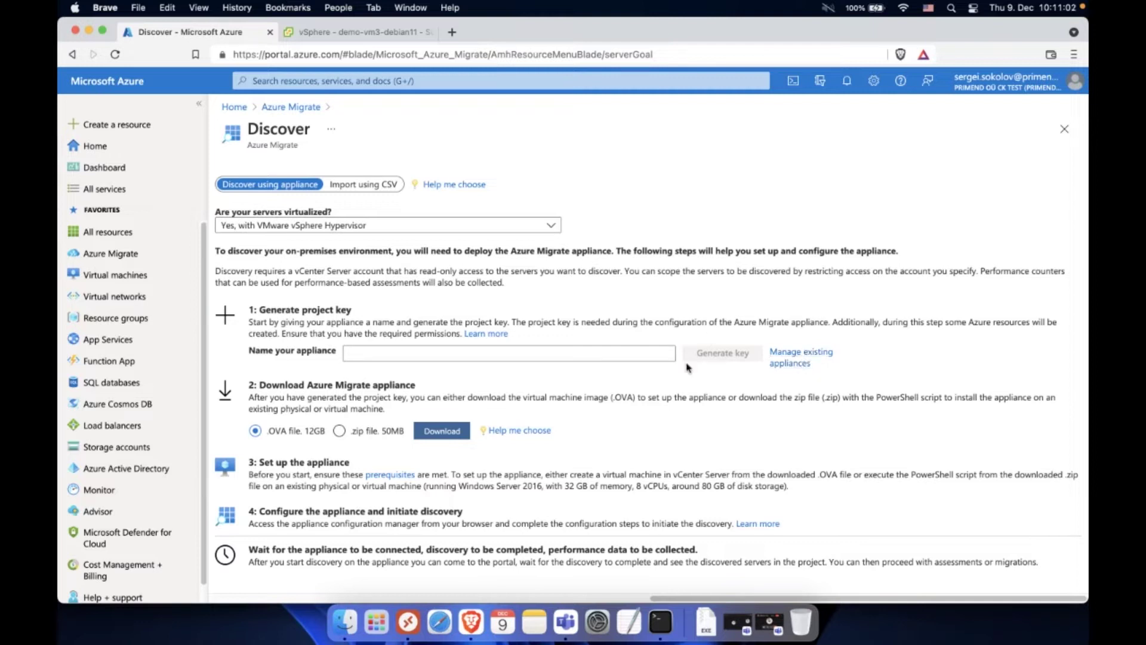
left_click(564, 358)
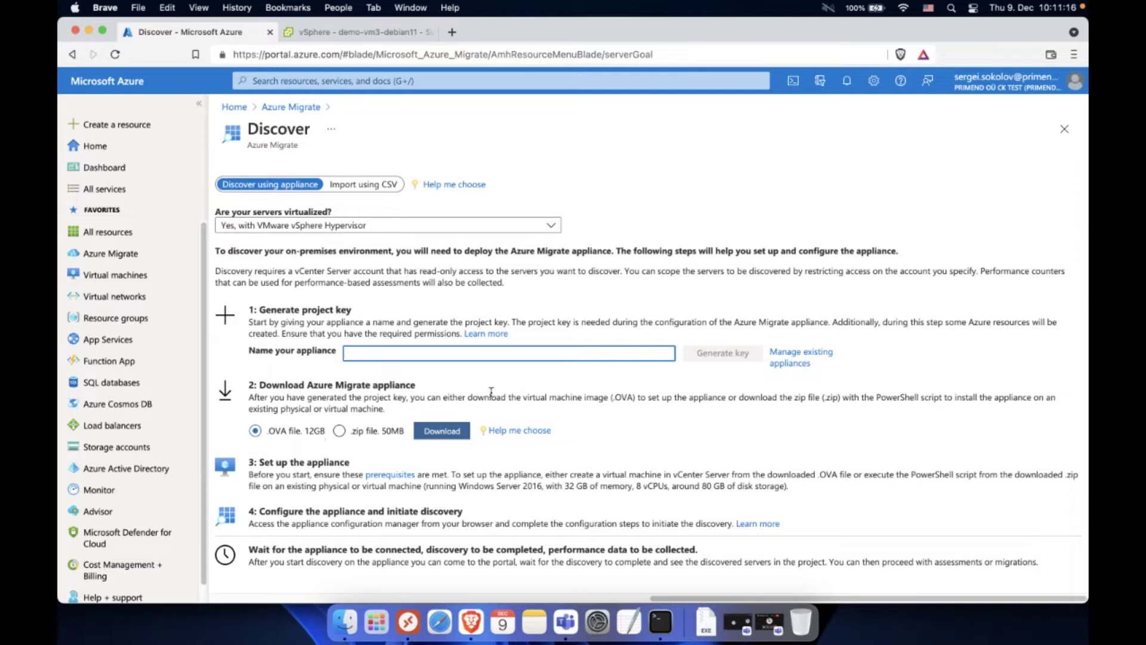
left_click(341, 433)
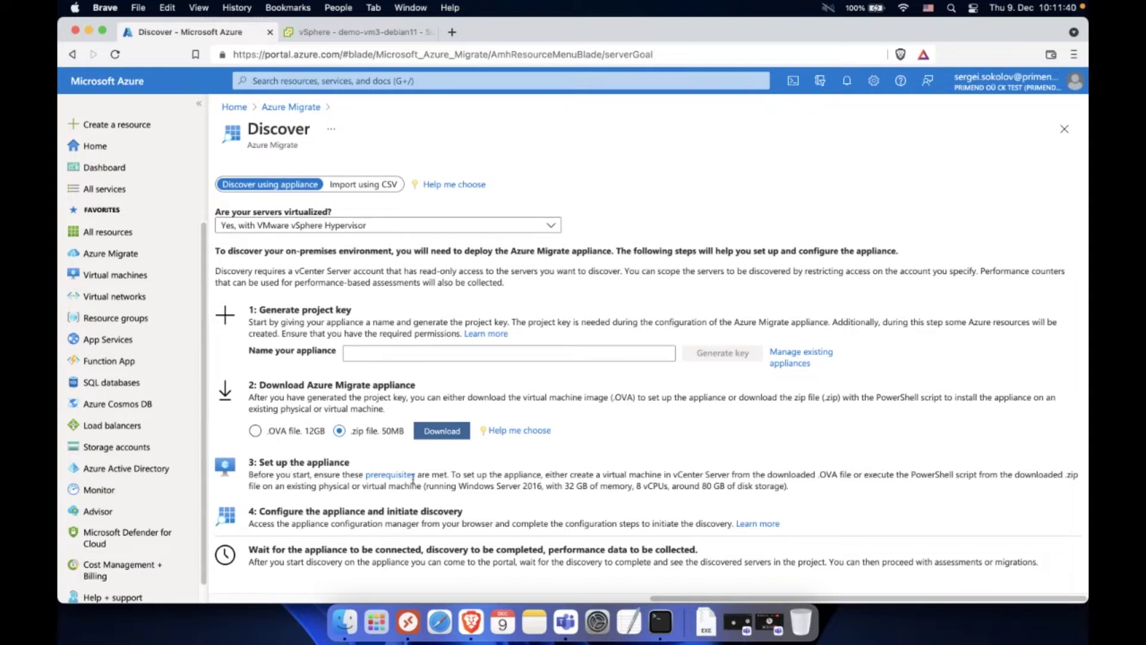
Step: Switch to the Microsoft Remote Desktop session and highlight port 44368 in the Appliance Configuration Manager's address
left_click(409, 624)
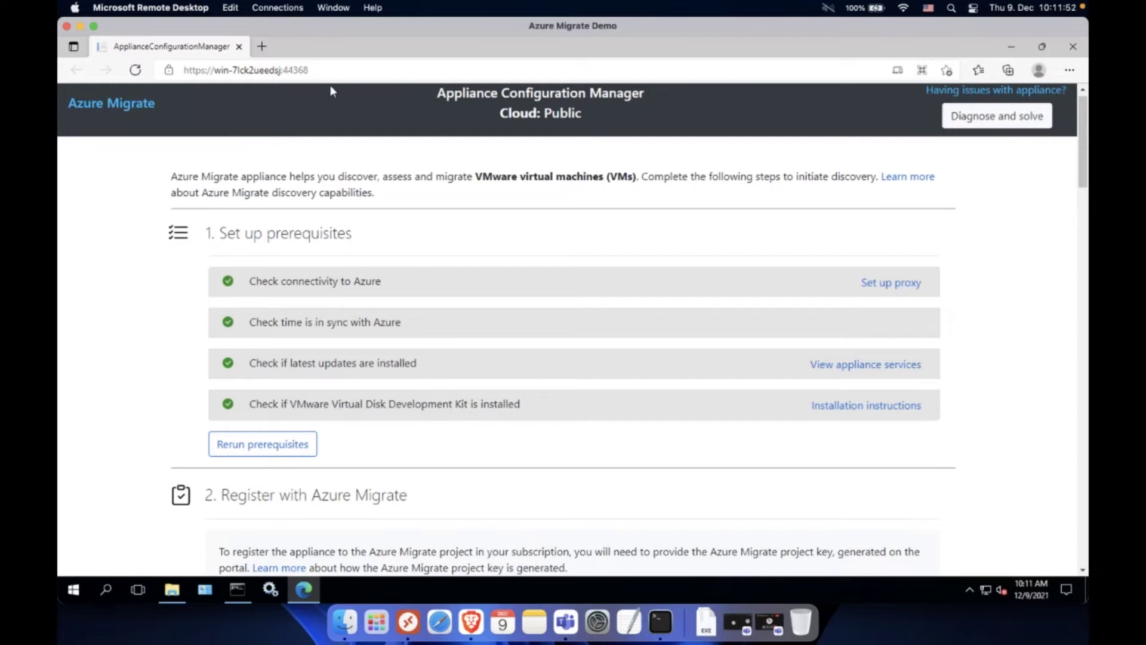
left_click(296, 71)
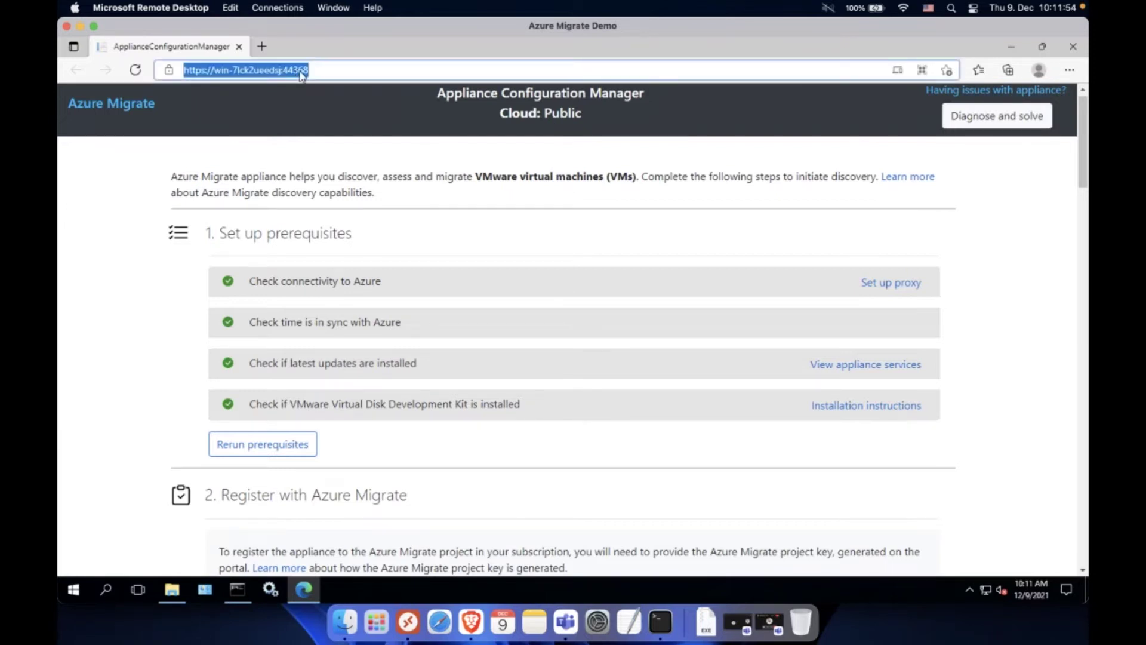
double_click(299, 70)
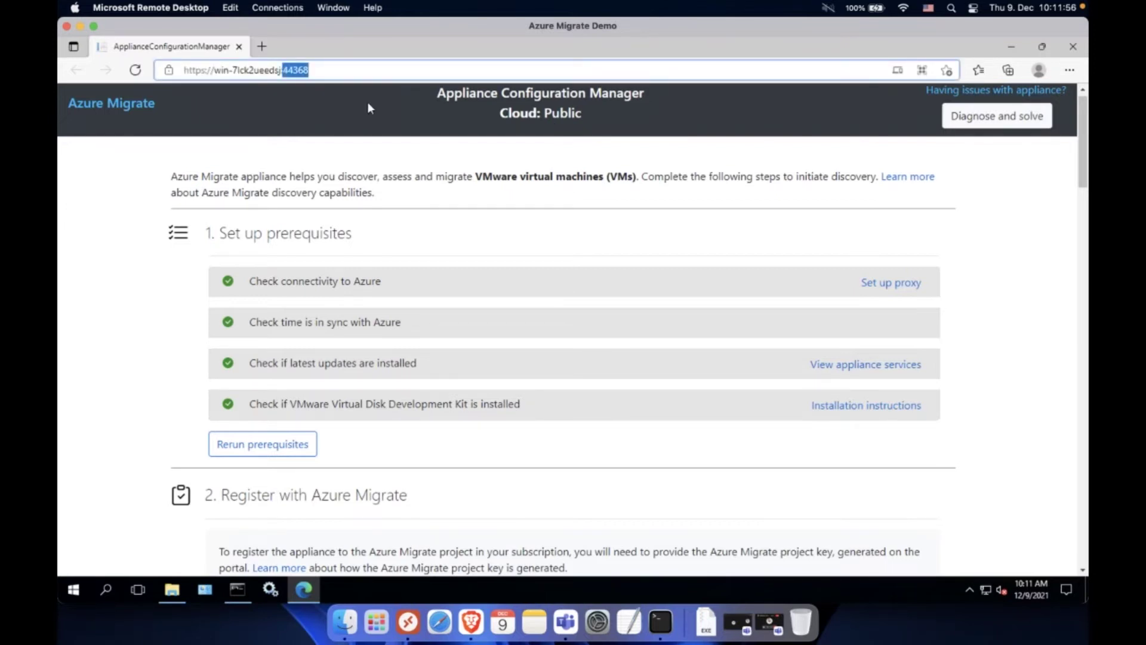
left_click(535, 204)
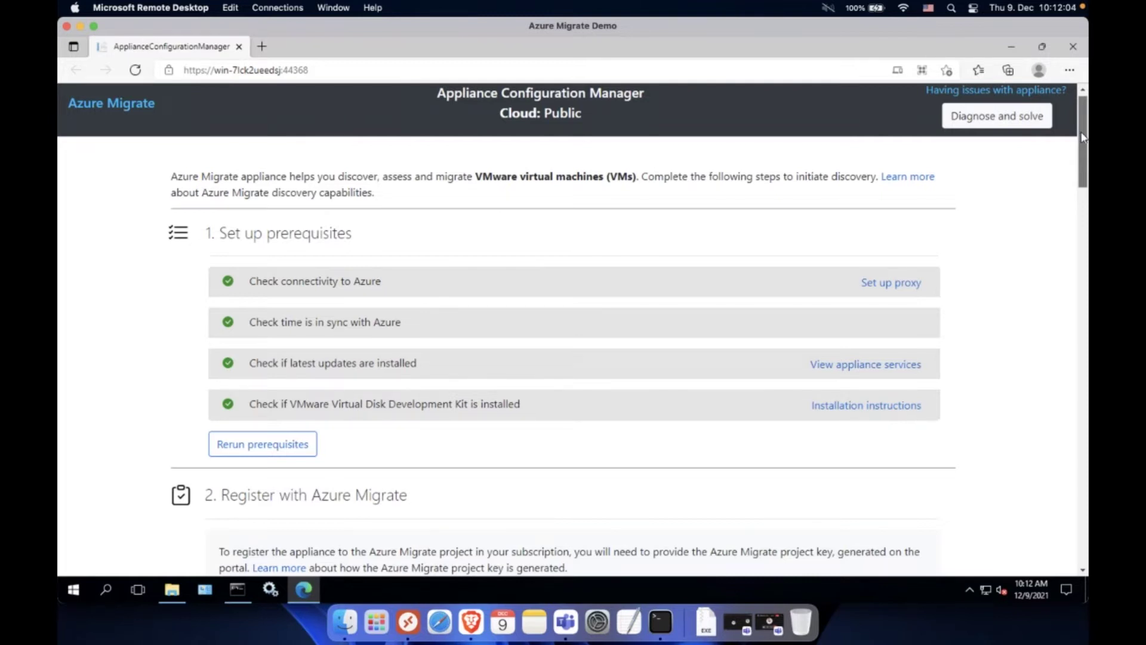
Step: Review the prerequisite checks for Azure connectivity, time sync, latest updates and the VMware Virtual Disk Development Kit
scroll(658, 258, "down", 1)
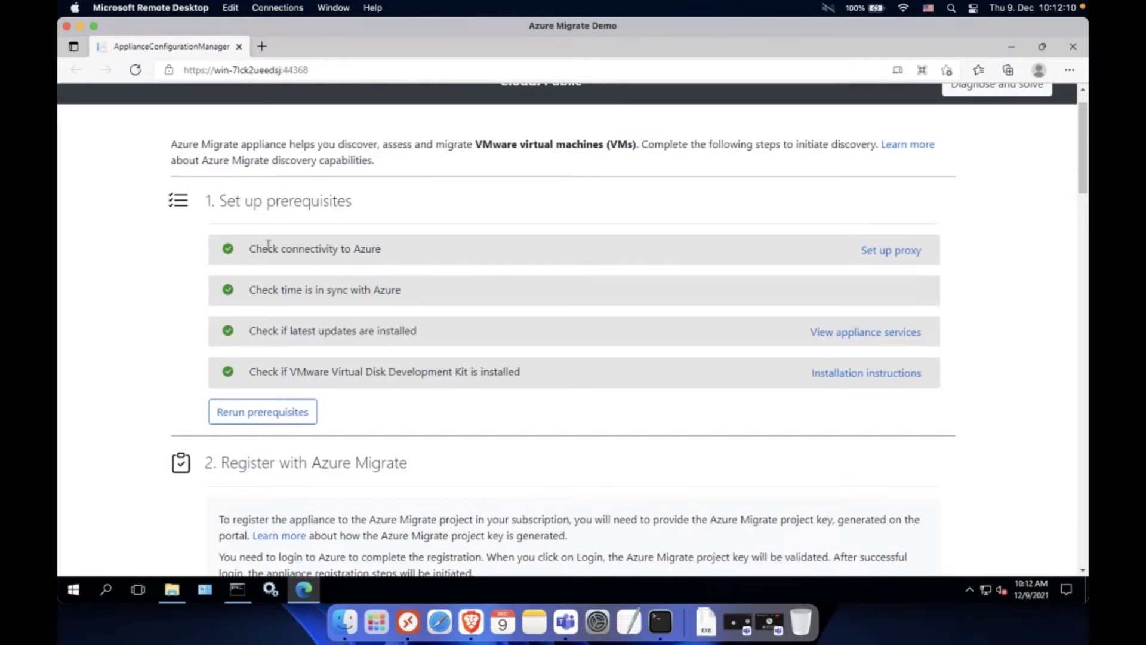
left_click_drag(250, 249, 402, 248)
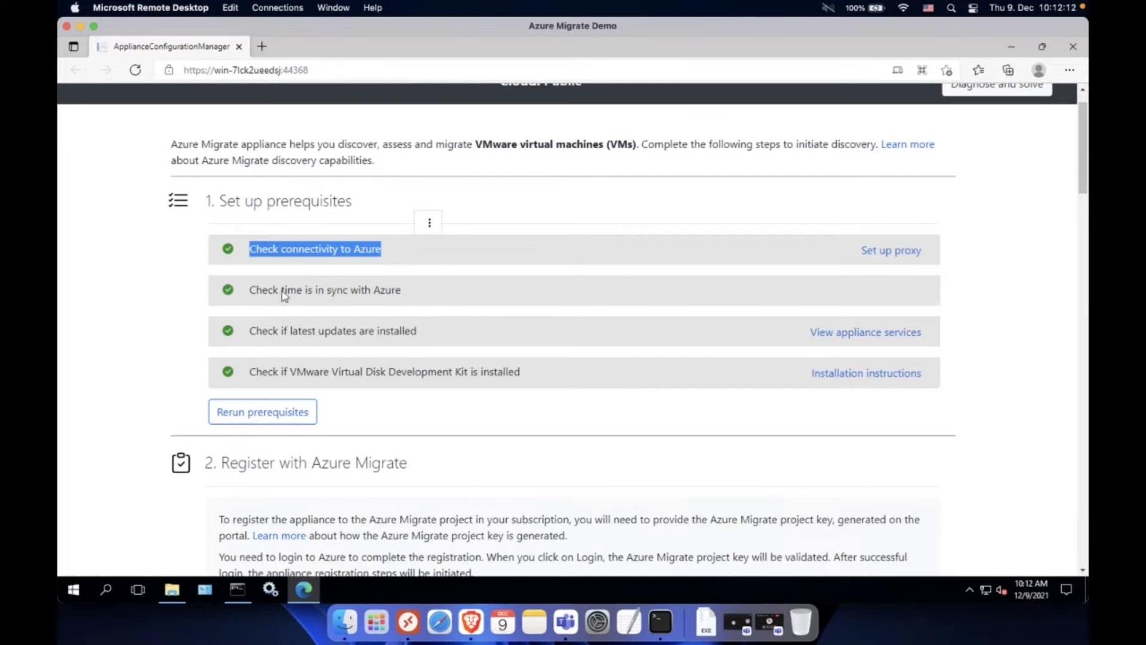
left_click_drag(251, 289, 423, 296)
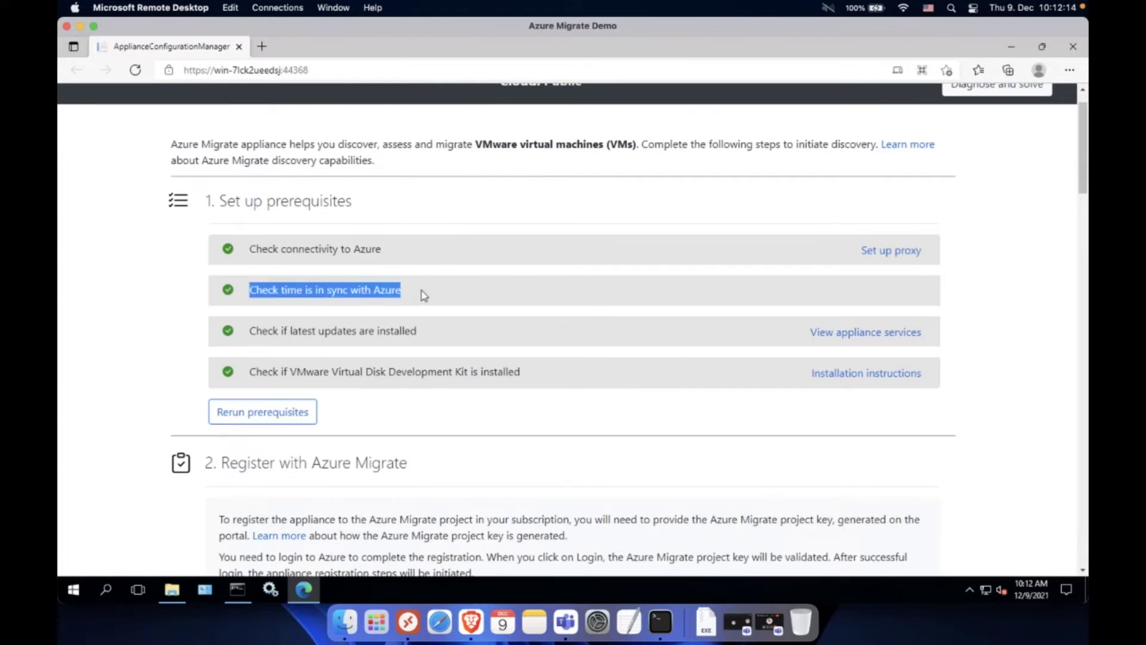
left_click(375, 330)
left_click_drag(251, 331, 463, 333)
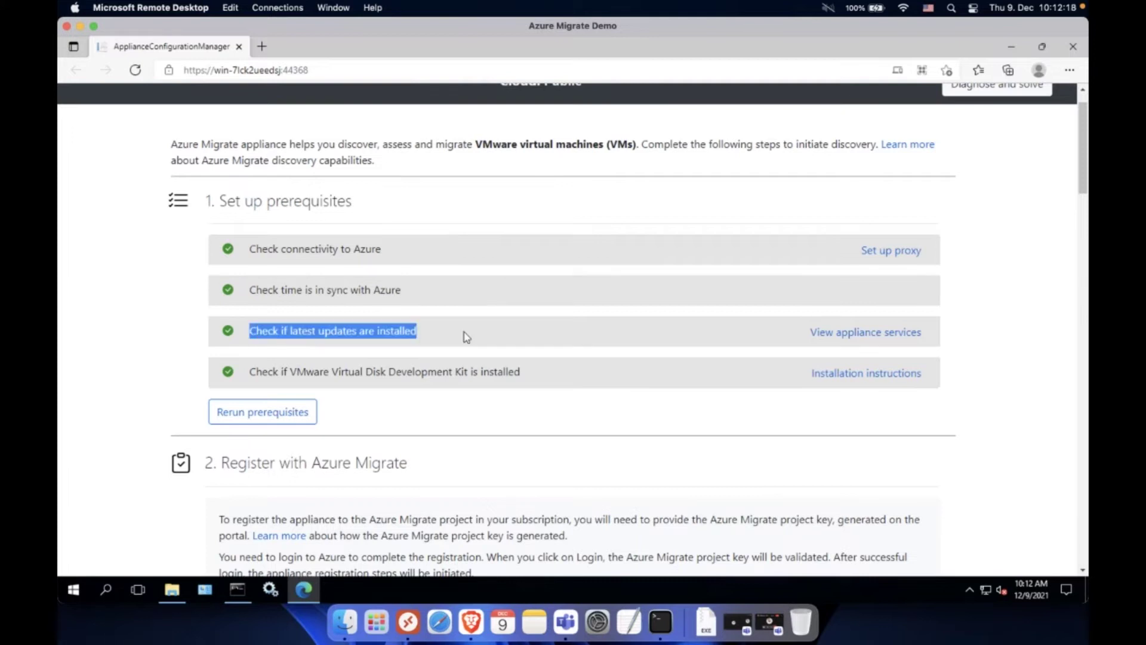
left_click(372, 391)
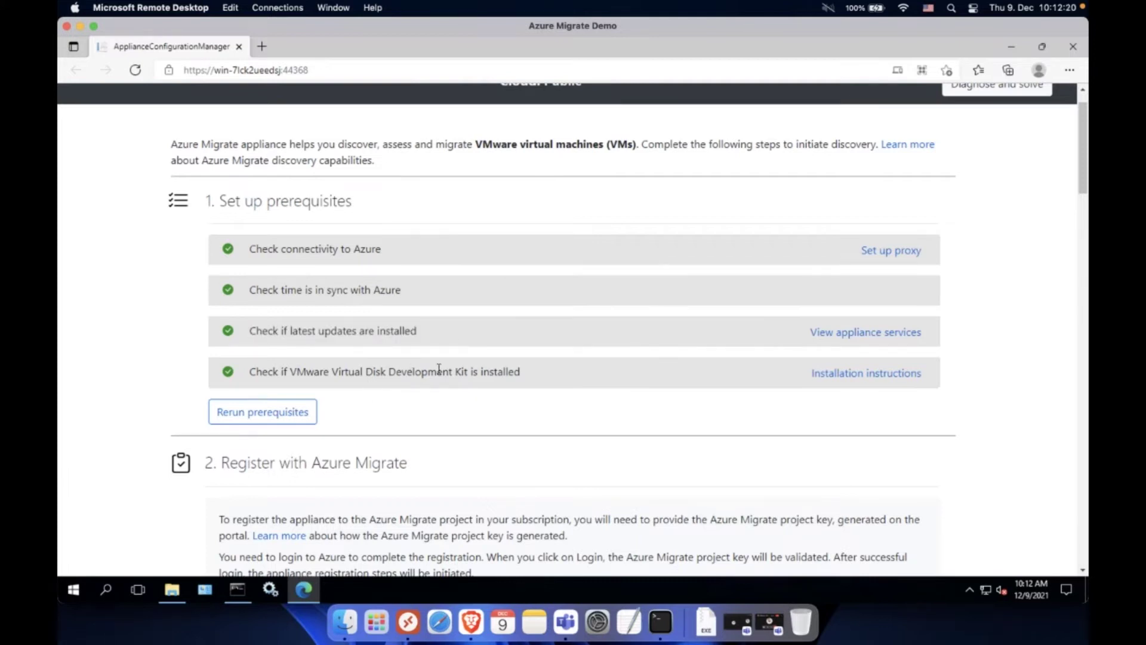
left_click_drag(291, 375, 477, 372)
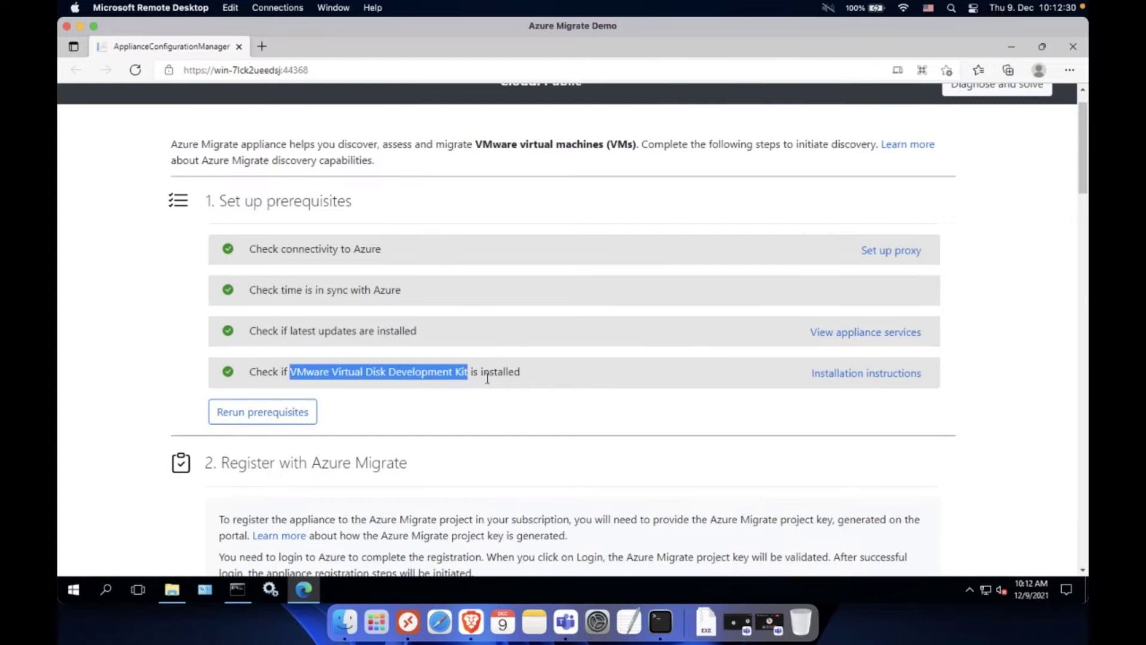
left_click(406, 421)
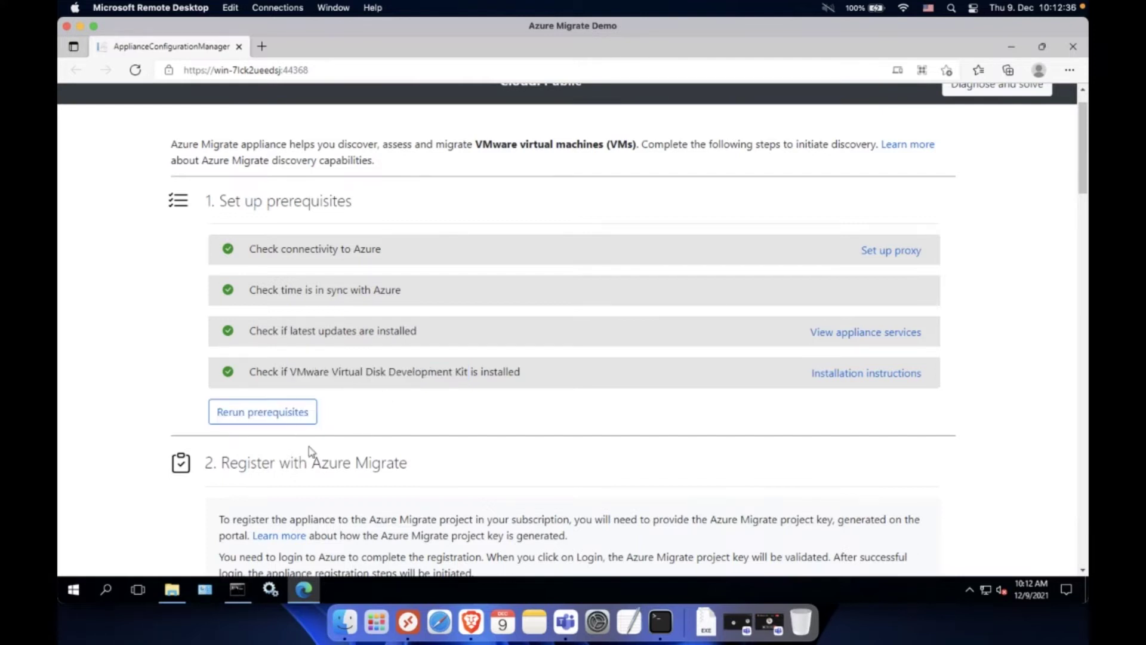
Step: Examine the Register with Azure Migrate section, highlighting the appliance's registration status
scroll(310, 452, "down", 5)
scroll(308, 448, "up", 1)
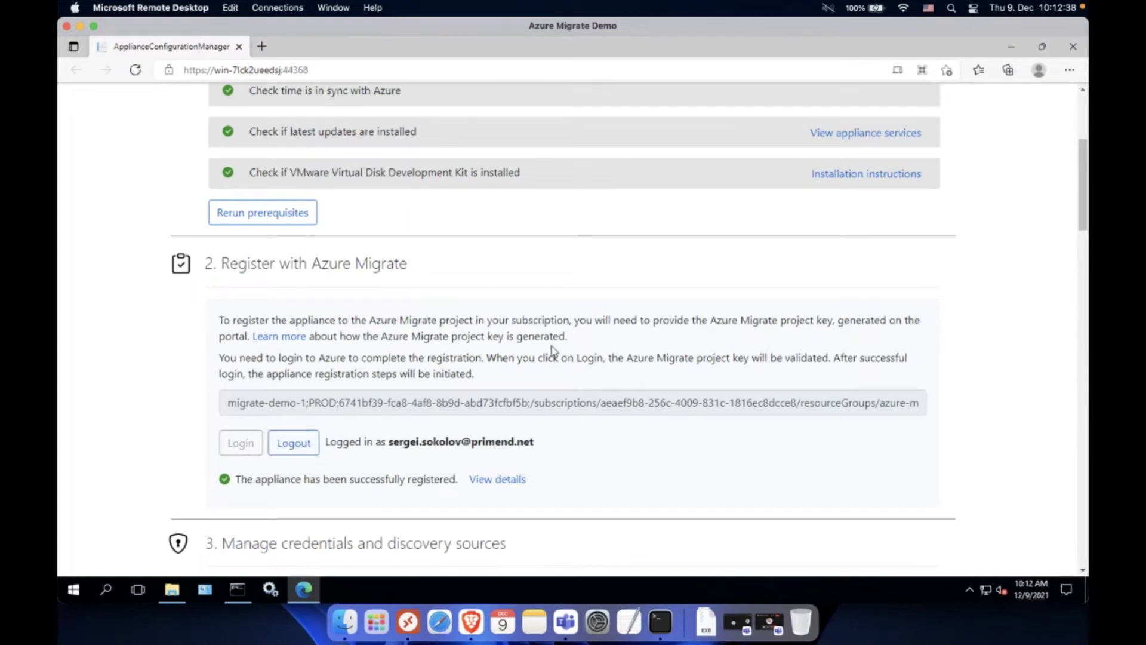
scroll(565, 366, "down", 1)
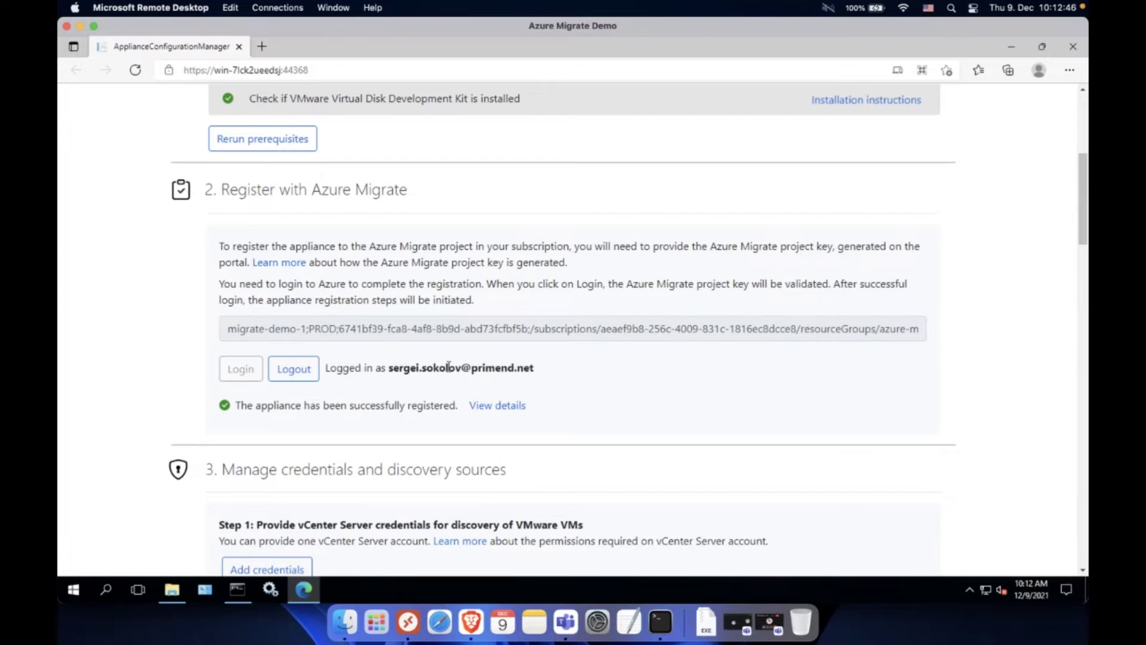
left_click_drag(237, 406, 441, 409)
left_click(440, 410)
Step: Review the vCenter Server credentials and discovery source, highlighting the account username and the server's IP address
scroll(427, 448, "down", 4)
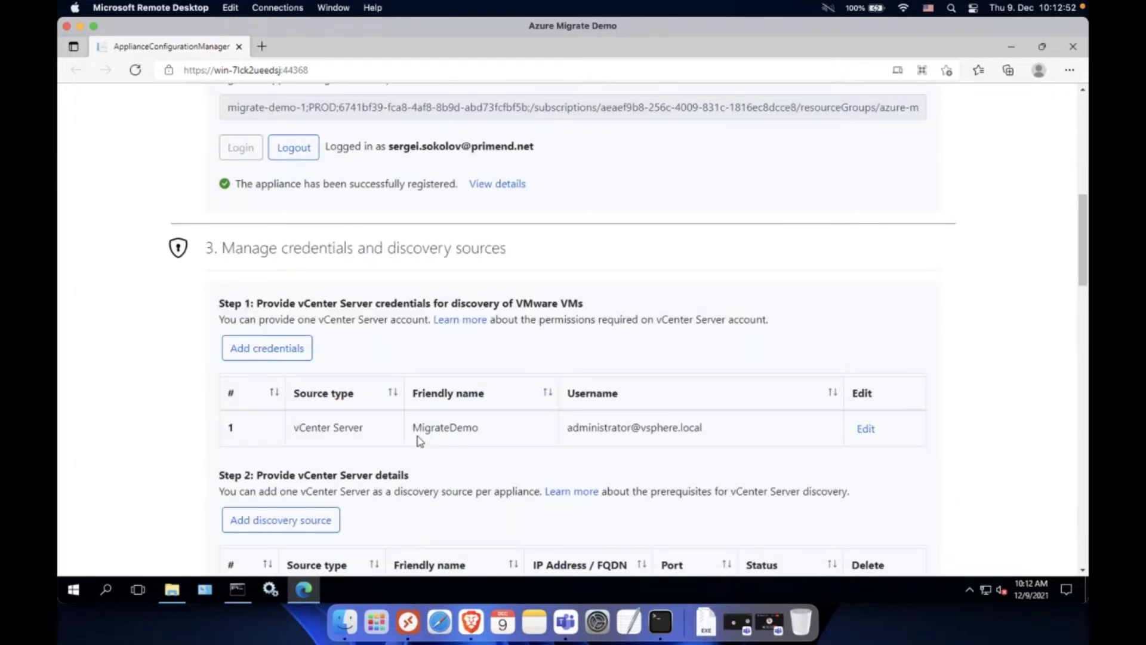
scroll(419, 443, "down", 1)
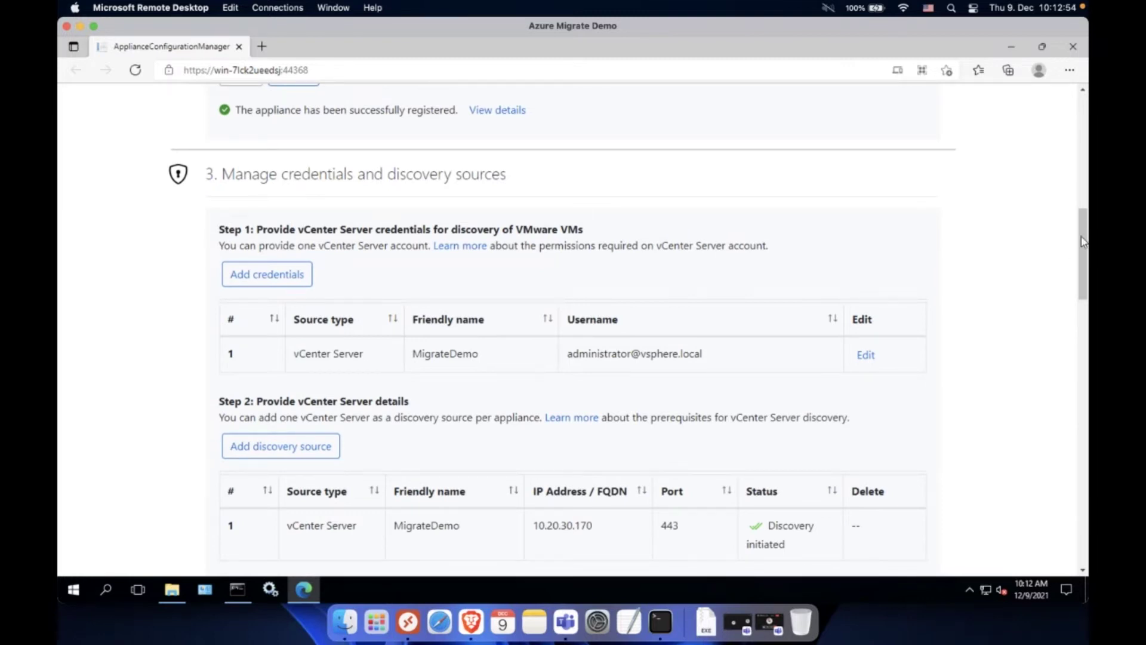
scroll(1085, 250, "down", 1)
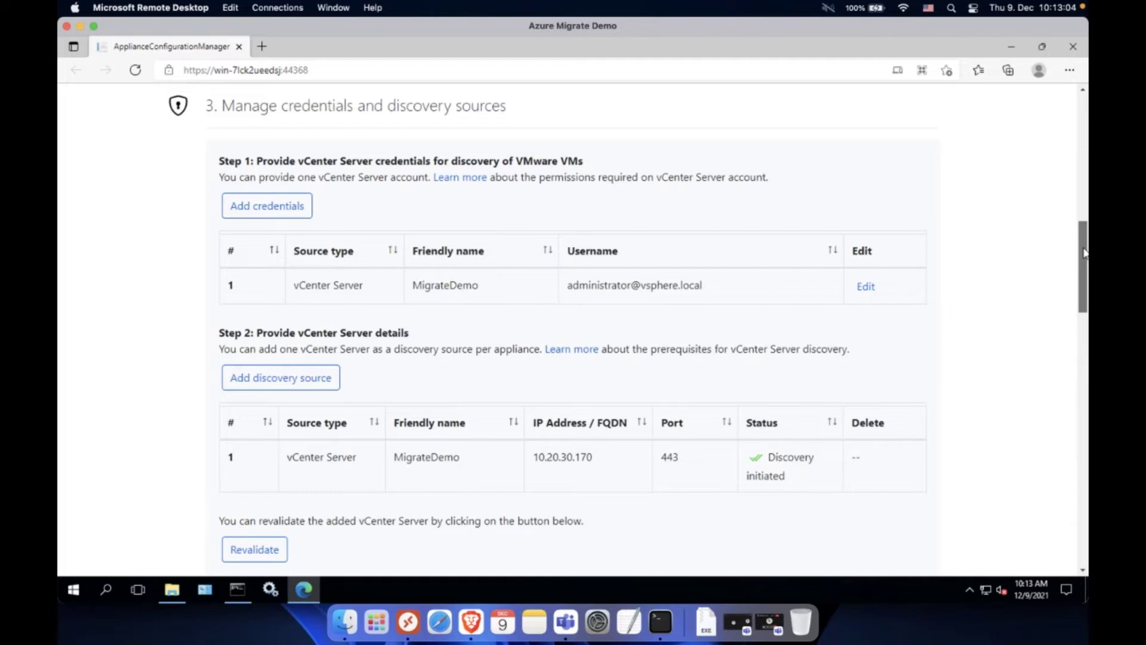
left_click_drag(567, 286, 733, 288)
left_click(726, 299)
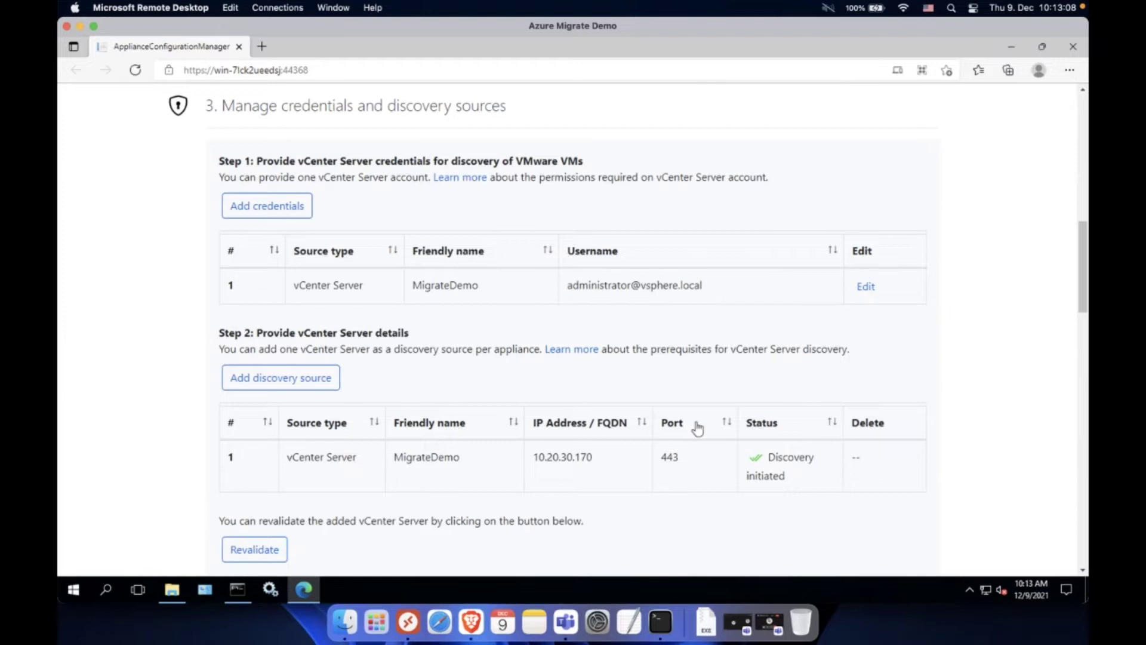
left_click_drag(535, 463, 622, 462)
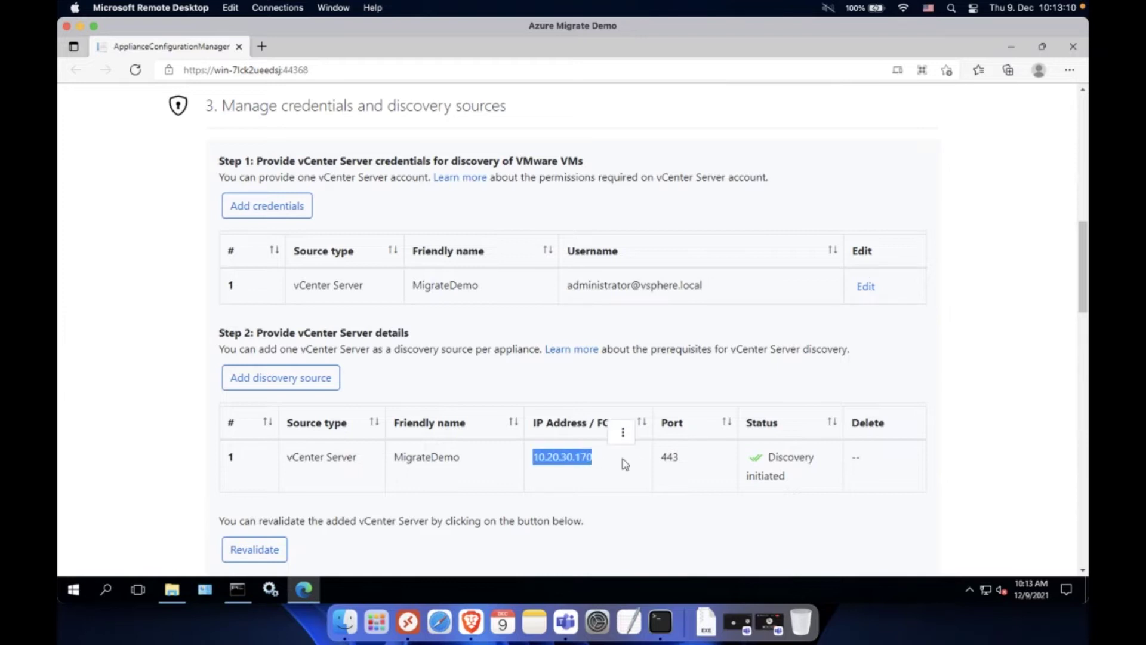
left_click(622, 464)
Step: Inspect the available credential types for adding server credentials under Step 3, closing the form without adding any
left_click_drag(1083, 266, 1086, 337)
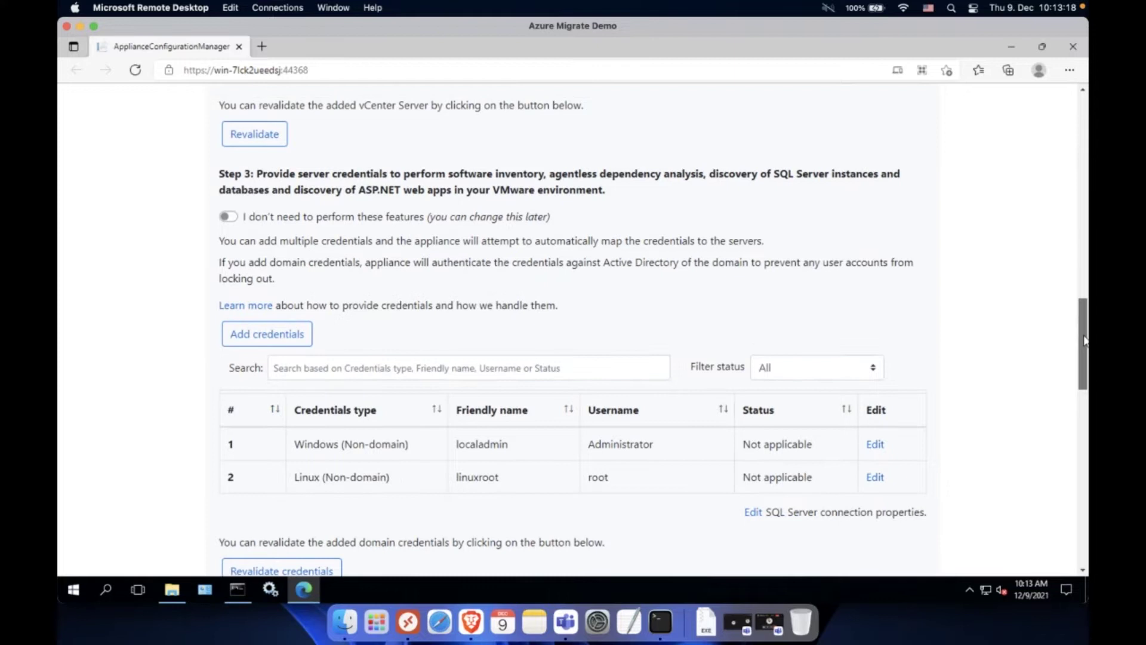
left_click(291, 336)
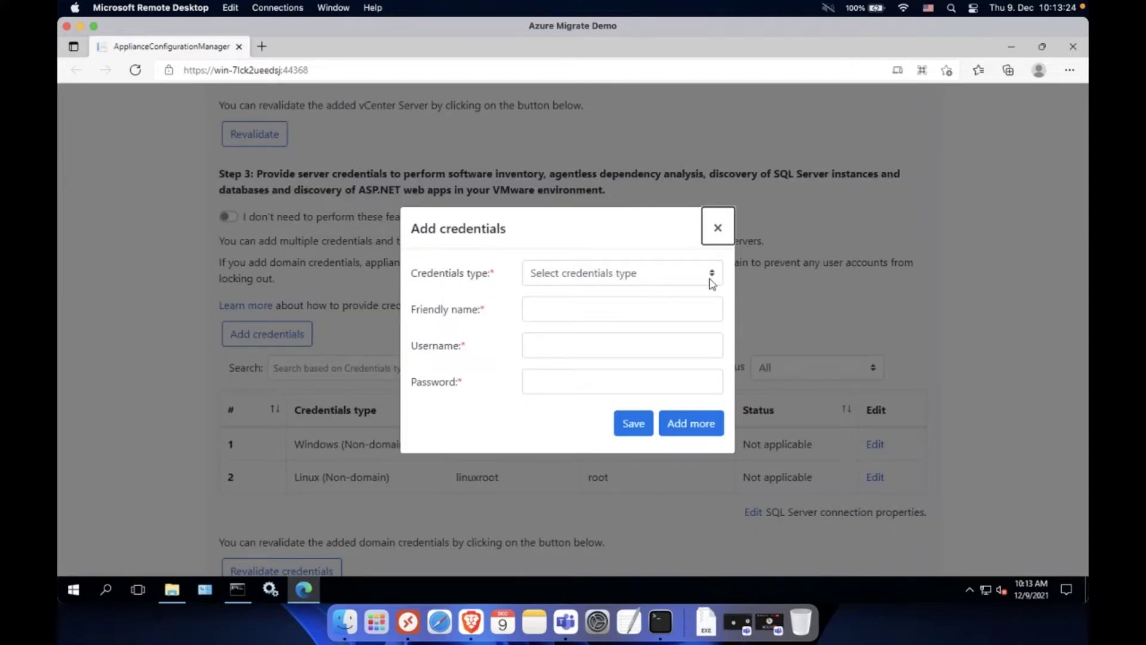
left_click(711, 278)
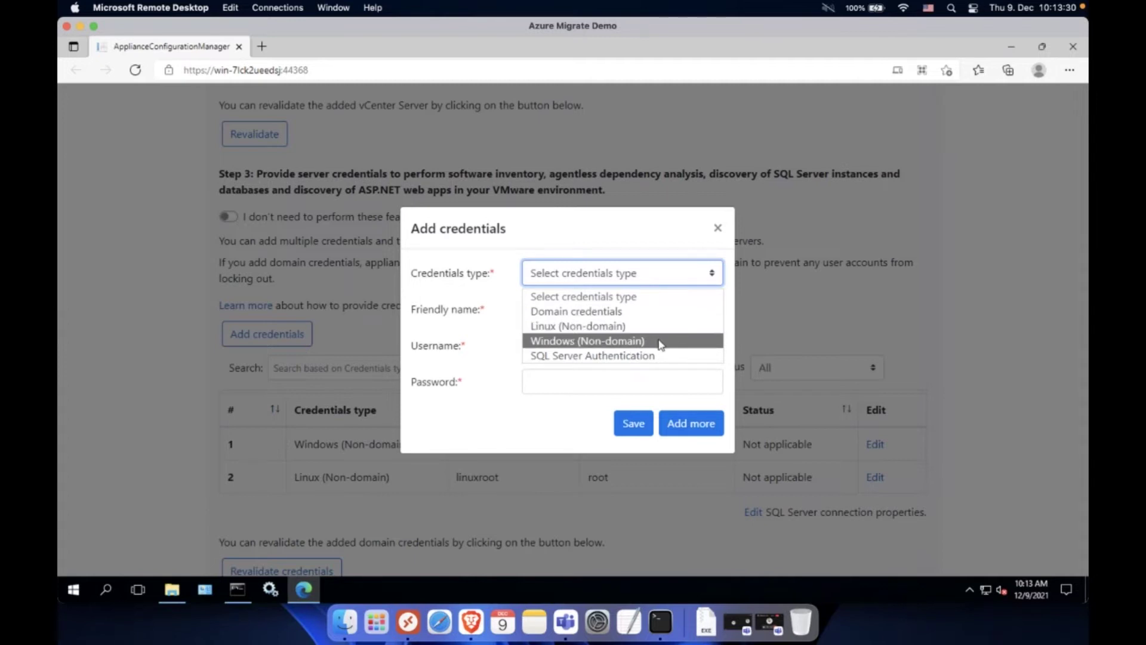
left_click(717, 231)
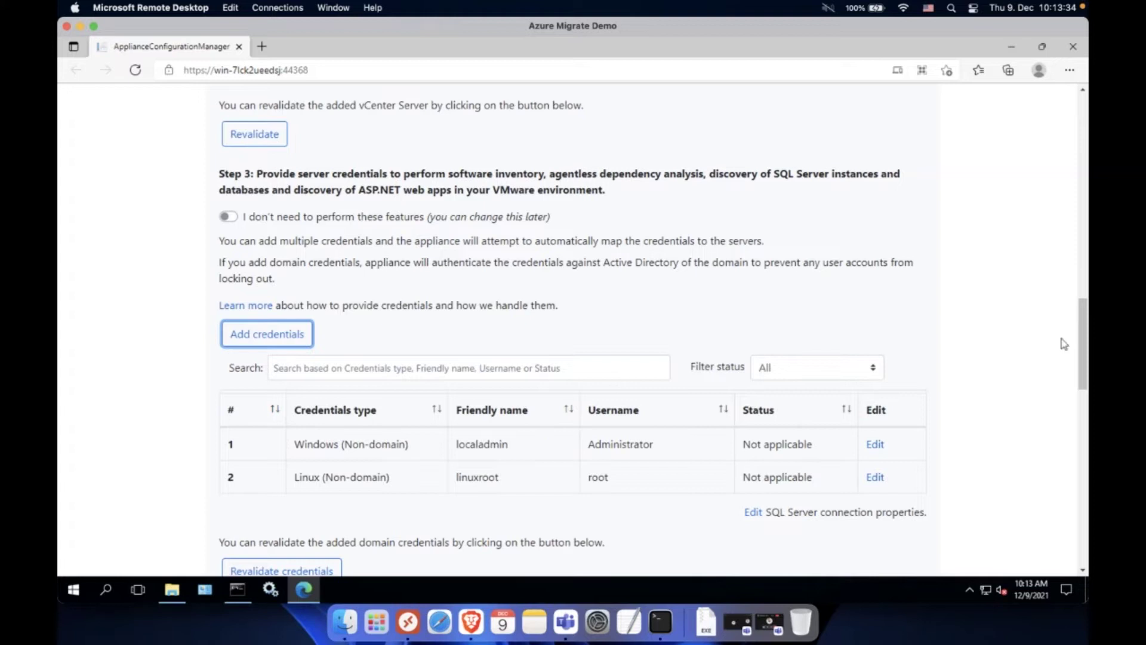
scroll(1082, 344, "down", 1)
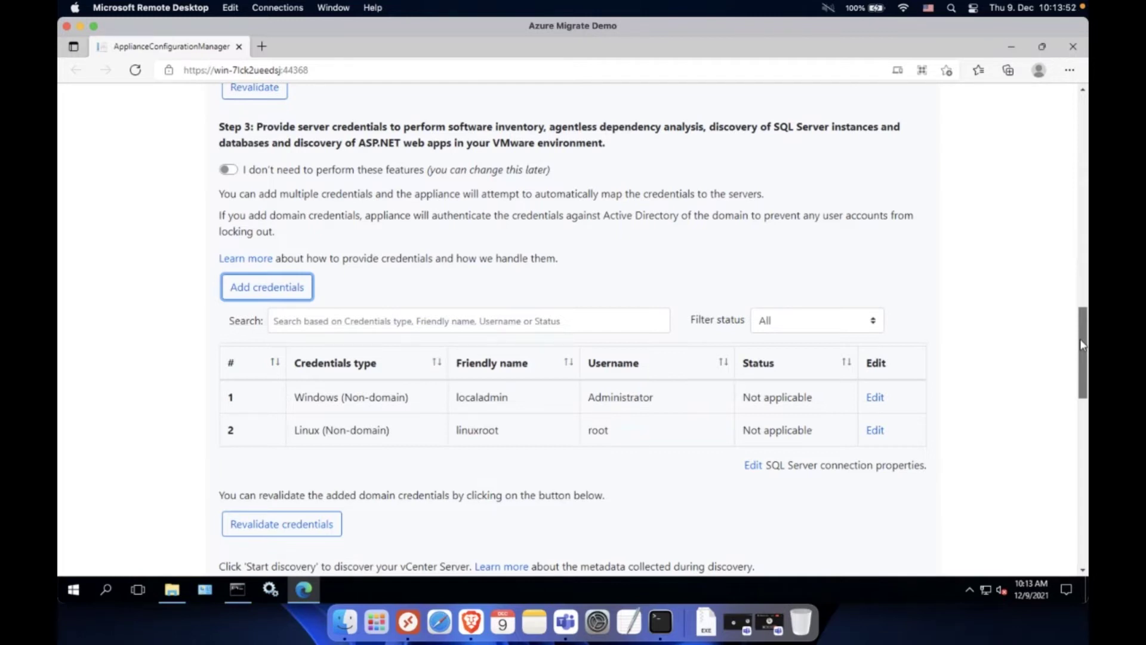
Step: Review the list of added server credentials and locate the option to start discovery of the vCenter Server
left_click_drag(1080, 344, 1082, 369)
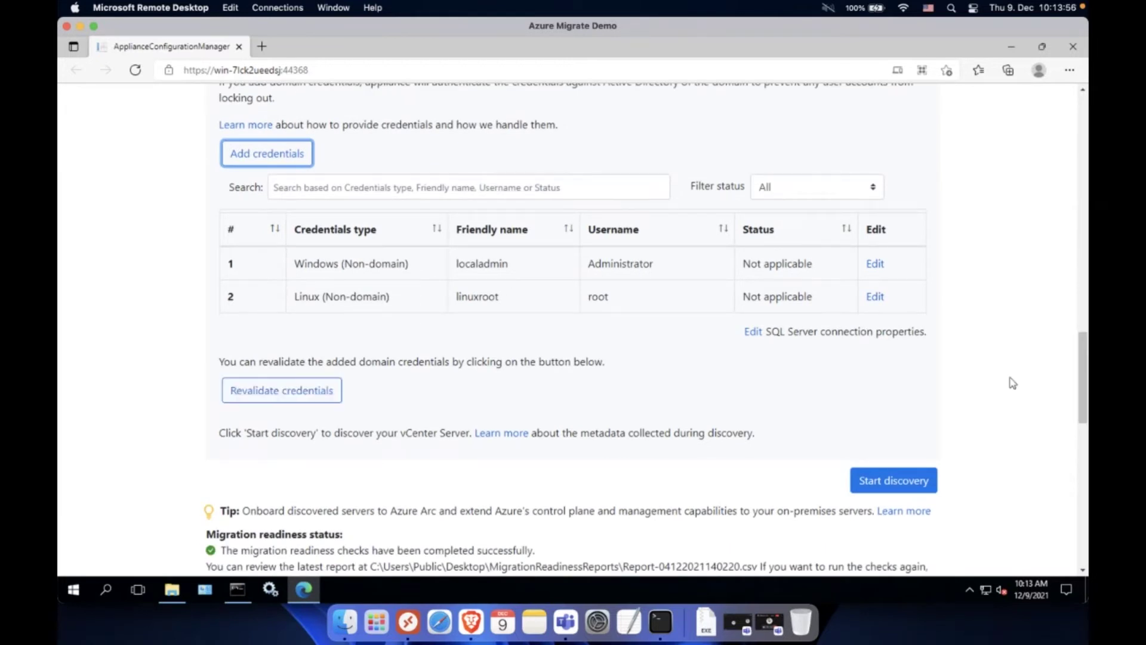
left_click_drag(1081, 369, 1081, 371)
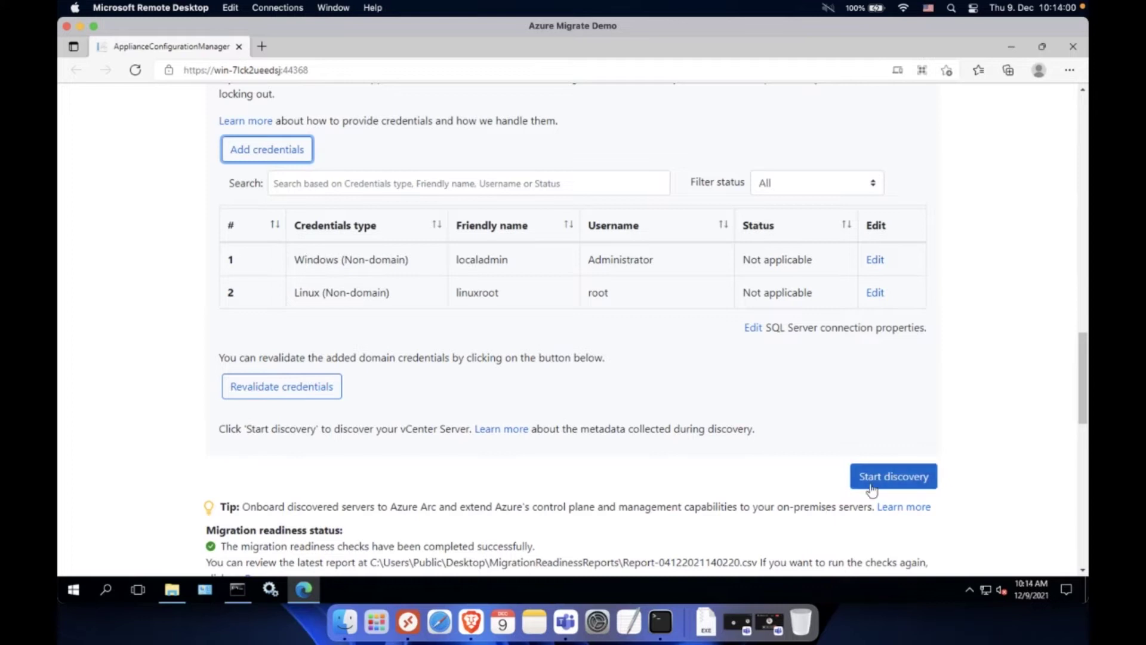
left_click(894, 478)
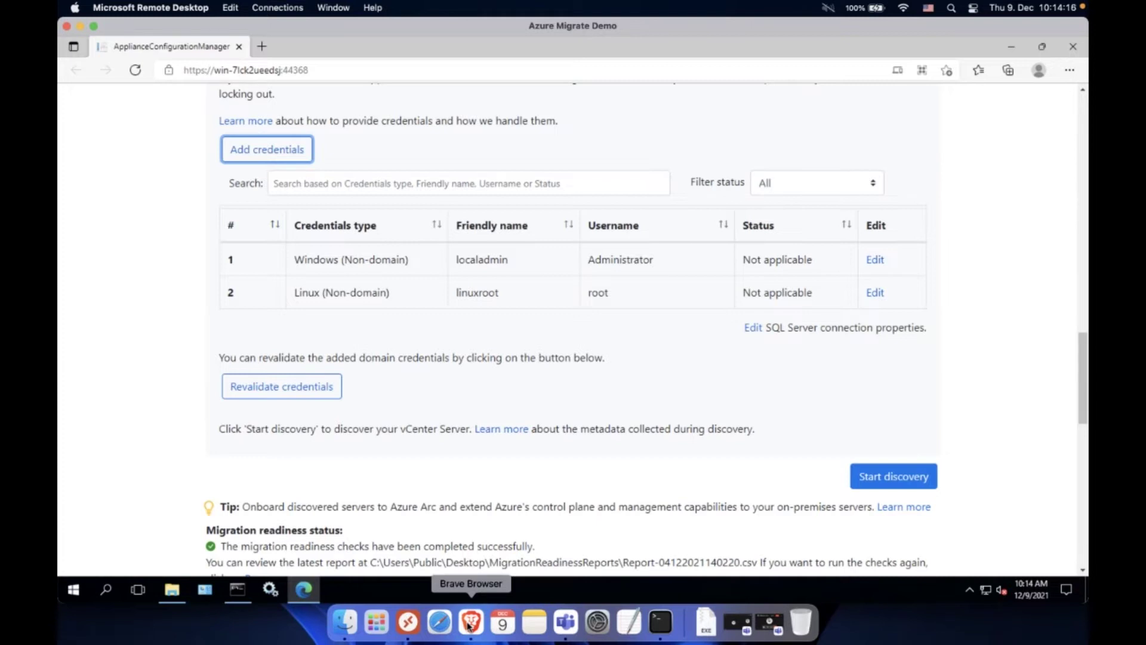
Step: Switch to the Azure portal in Brave, return to the Azure Migrate overview, and review its discovered servers and OS distribution
left_click(470, 623)
left_click(1065, 129)
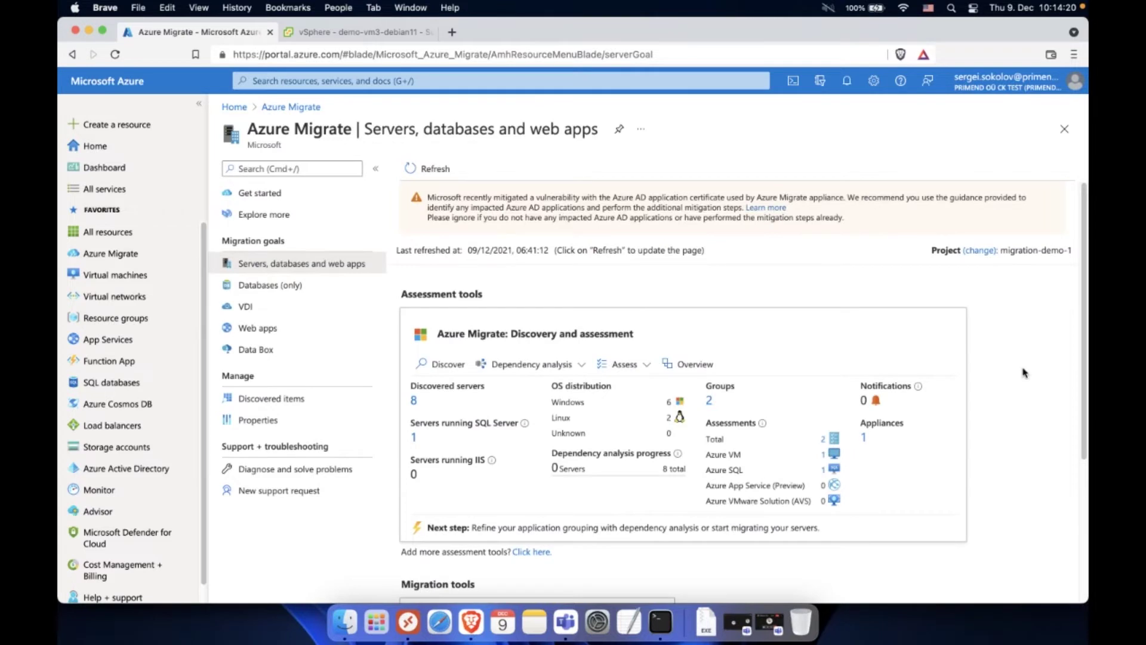
scroll(1074, 375, "down", 4)
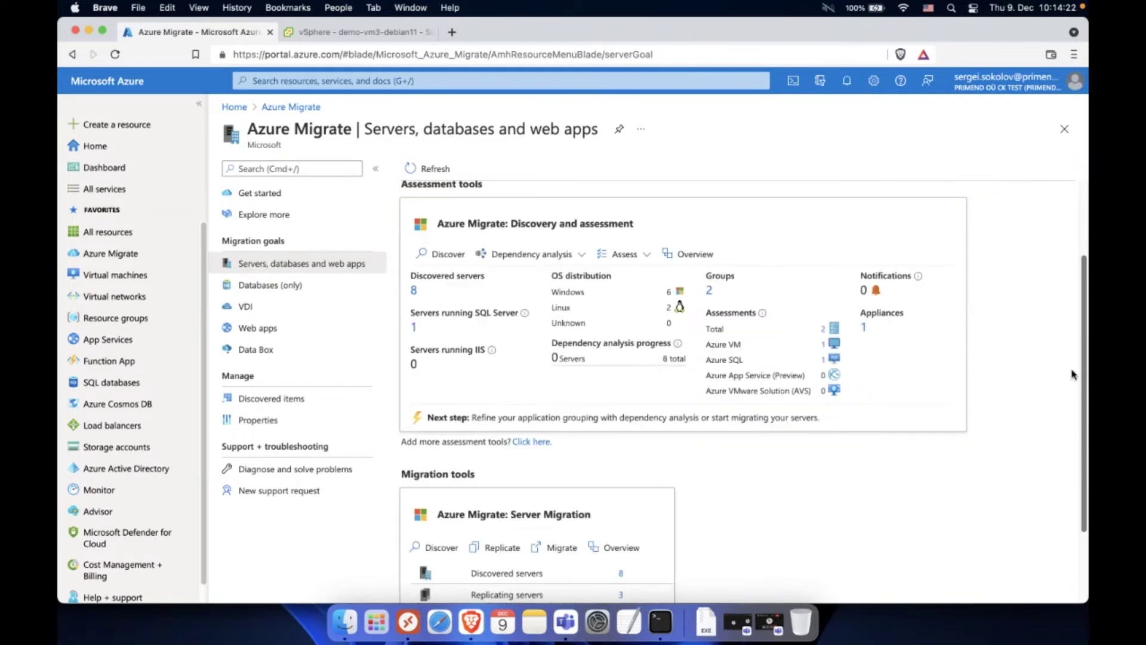
scroll(1074, 375, "down", 1)
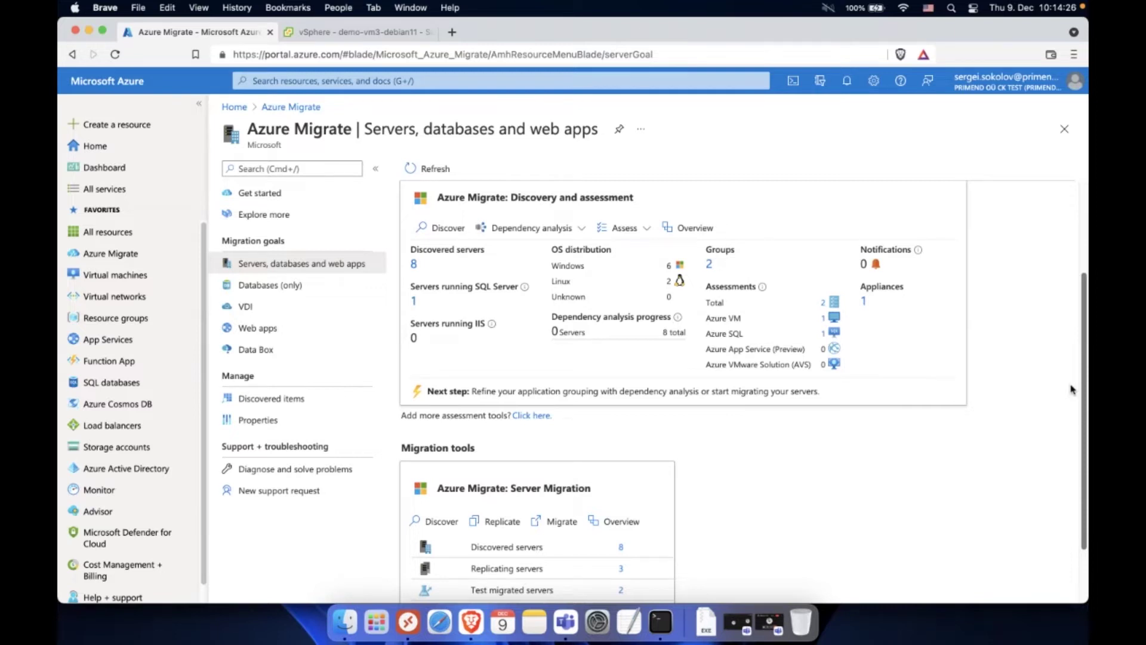
scroll(1073, 389, "down", 1)
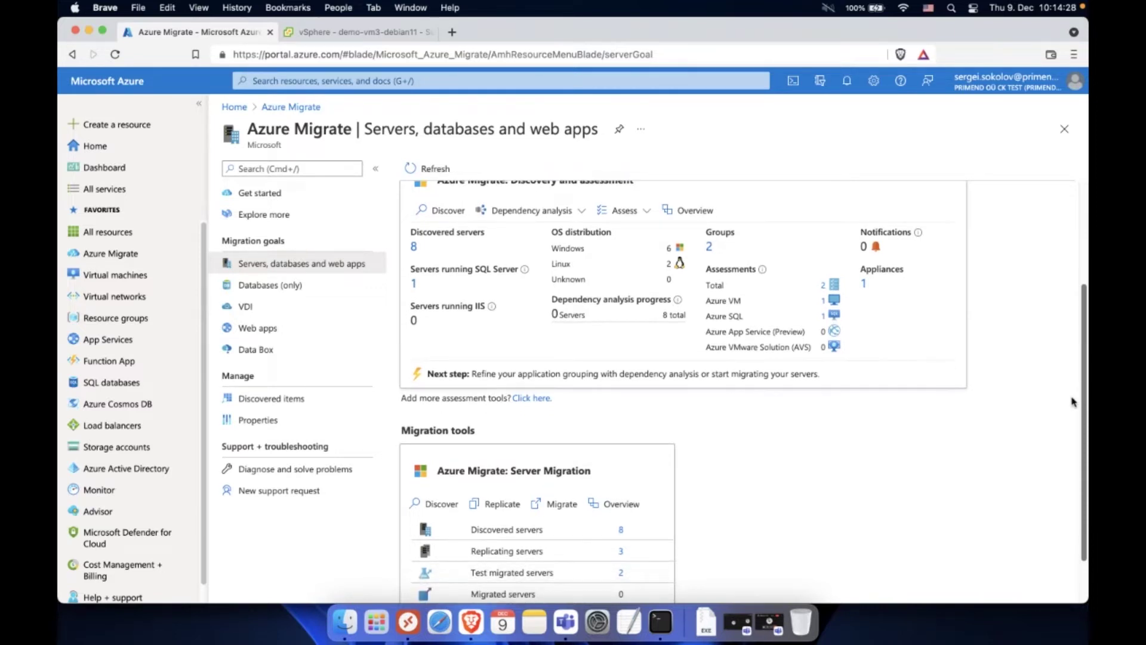
scroll(1073, 394, "up", 1)
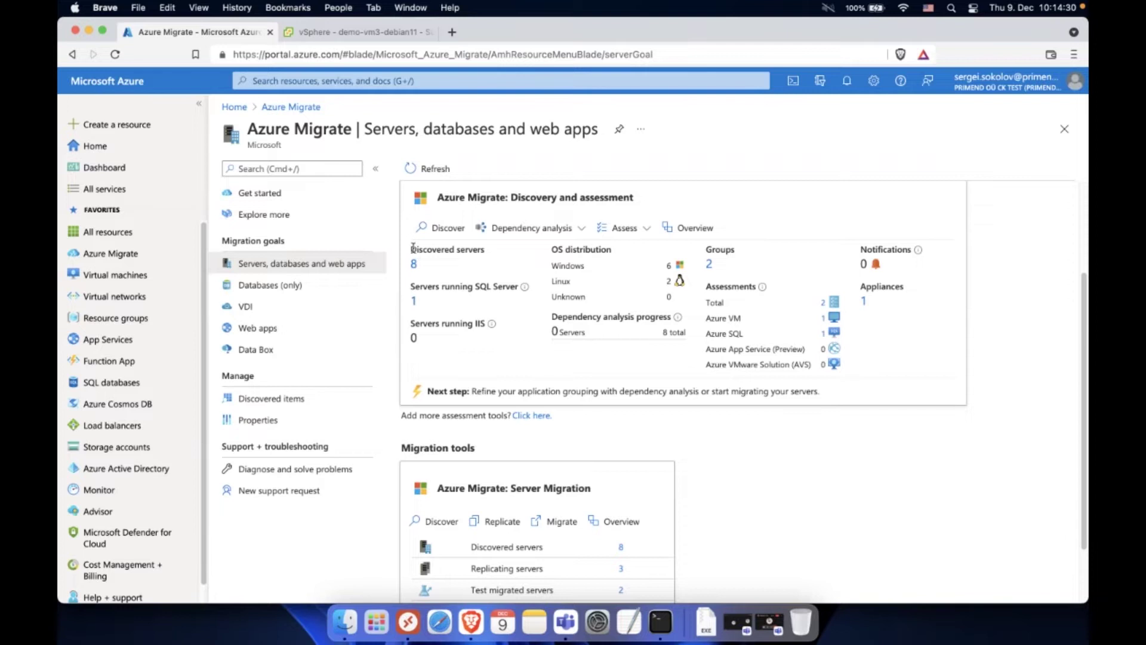
left_click_drag(411, 249, 499, 252)
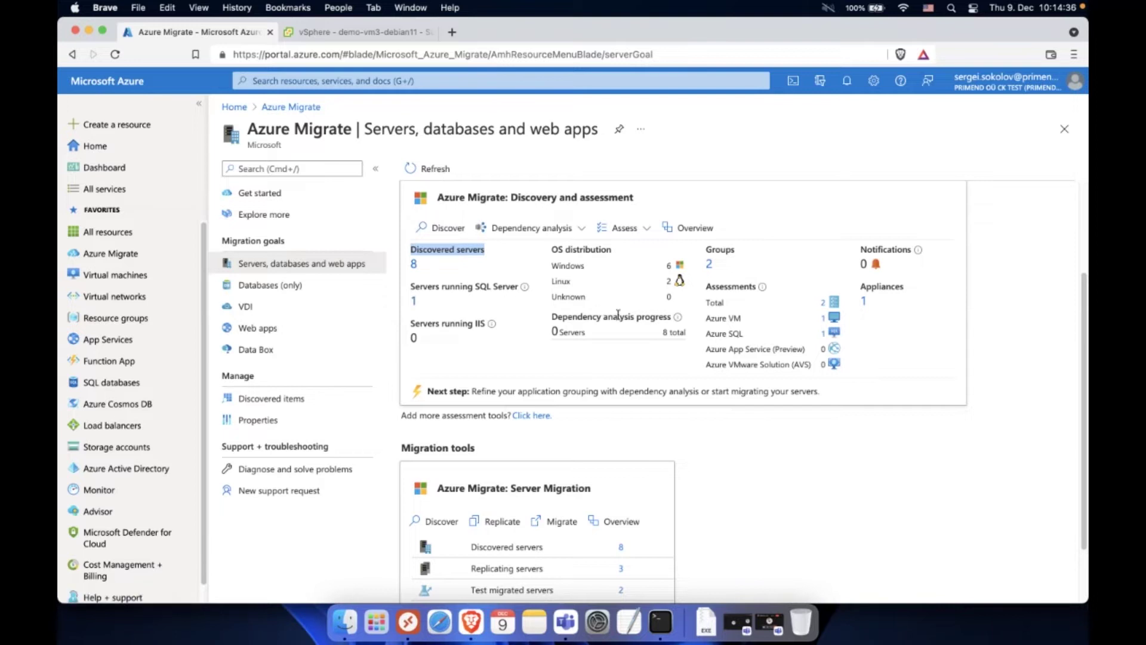
double_click(554, 266)
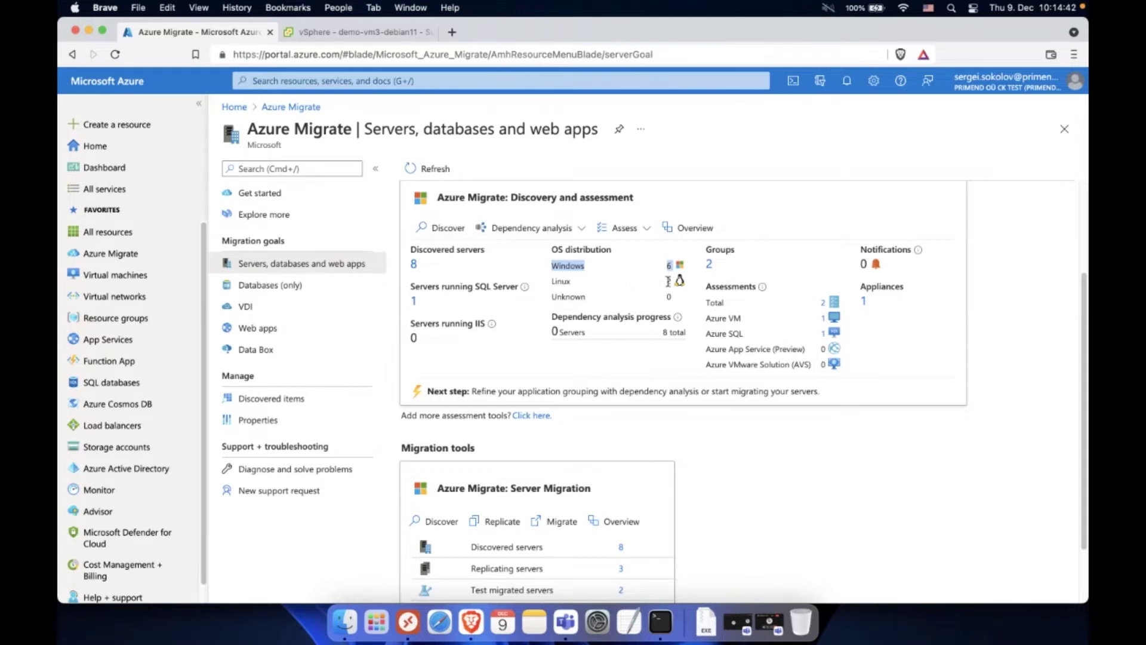
Step: Check the registered appliance's services health, return to the overview, and inspect the assessment types available under Discovery and assessment
left_click(864, 302)
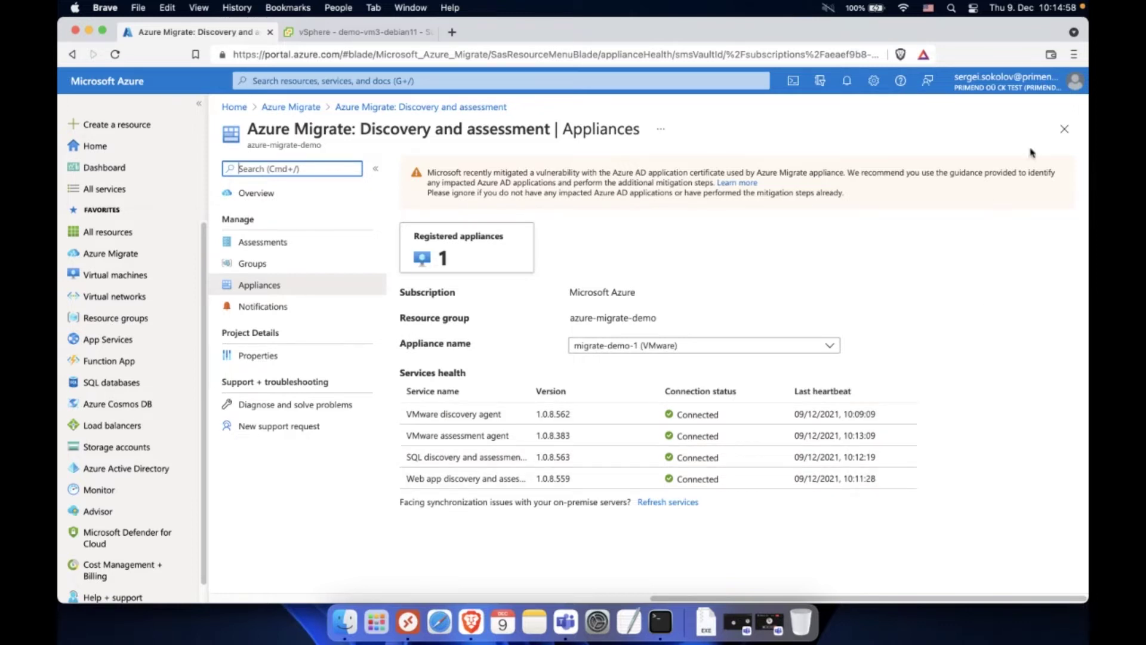
left_click(1065, 132)
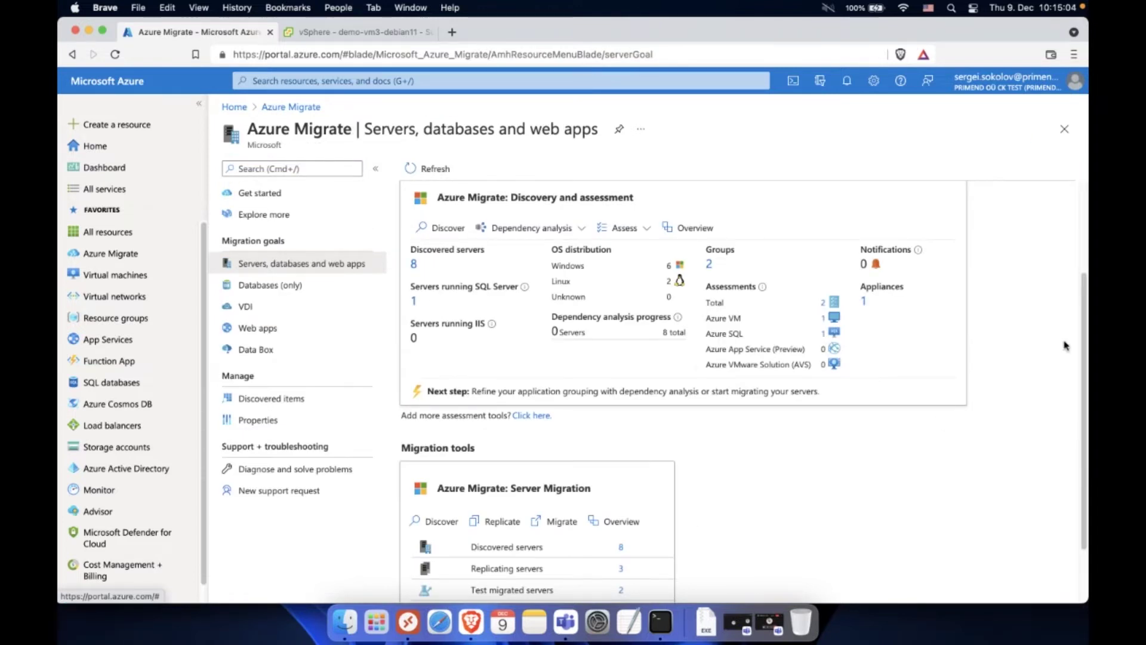
scroll(1081, 327, "up", 2)
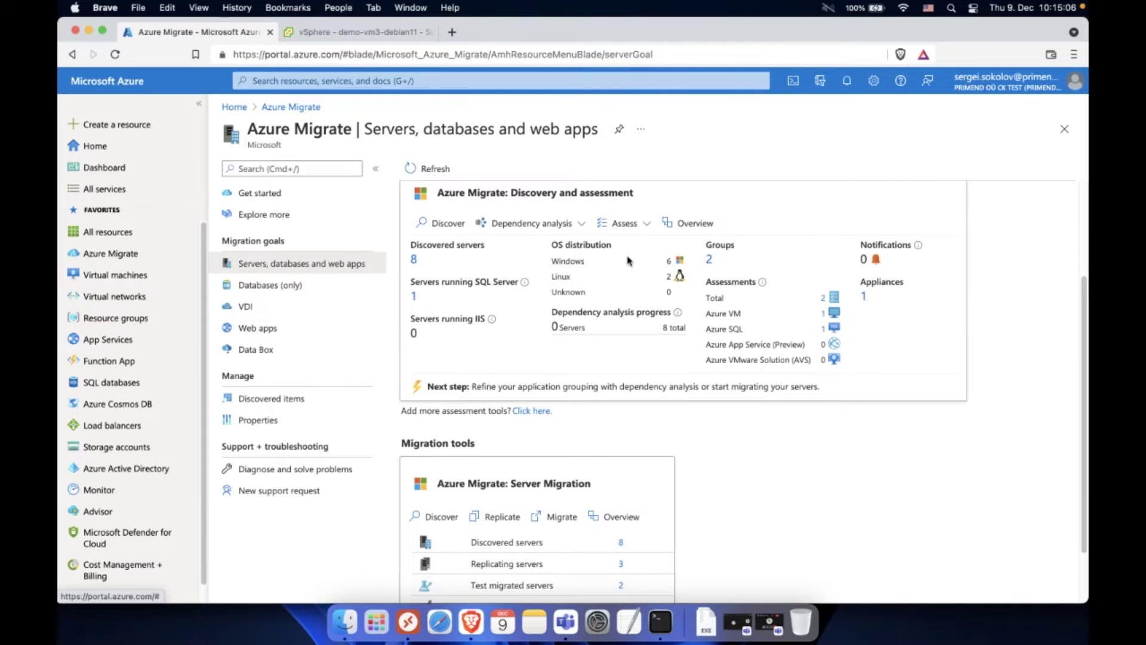
left_click(648, 226)
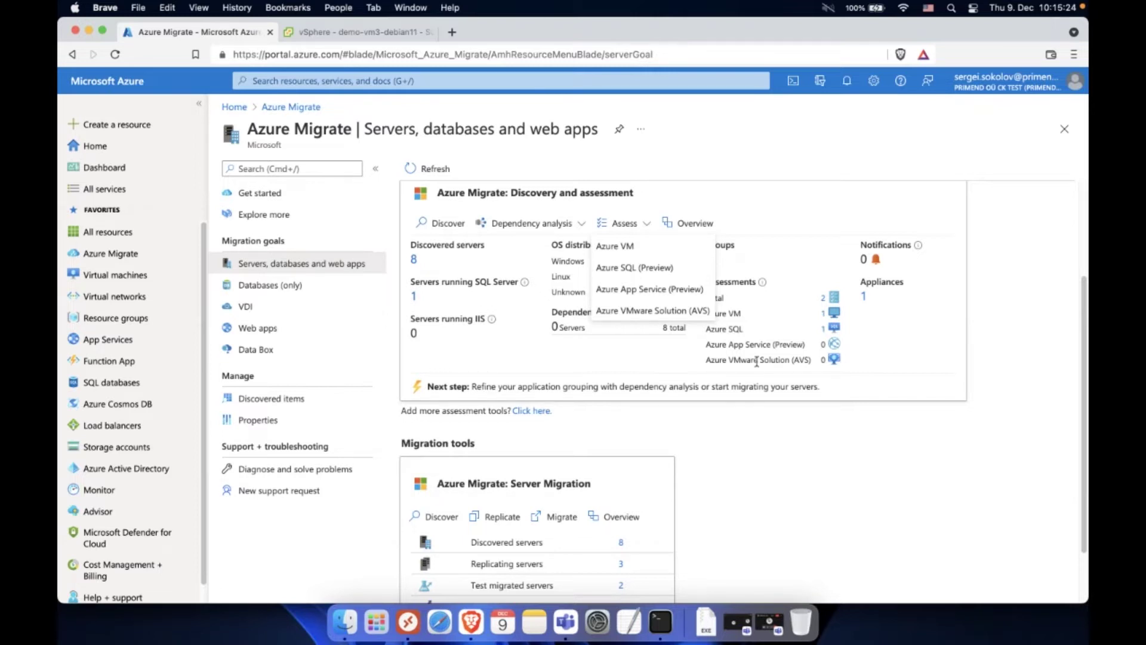
left_click(750, 339)
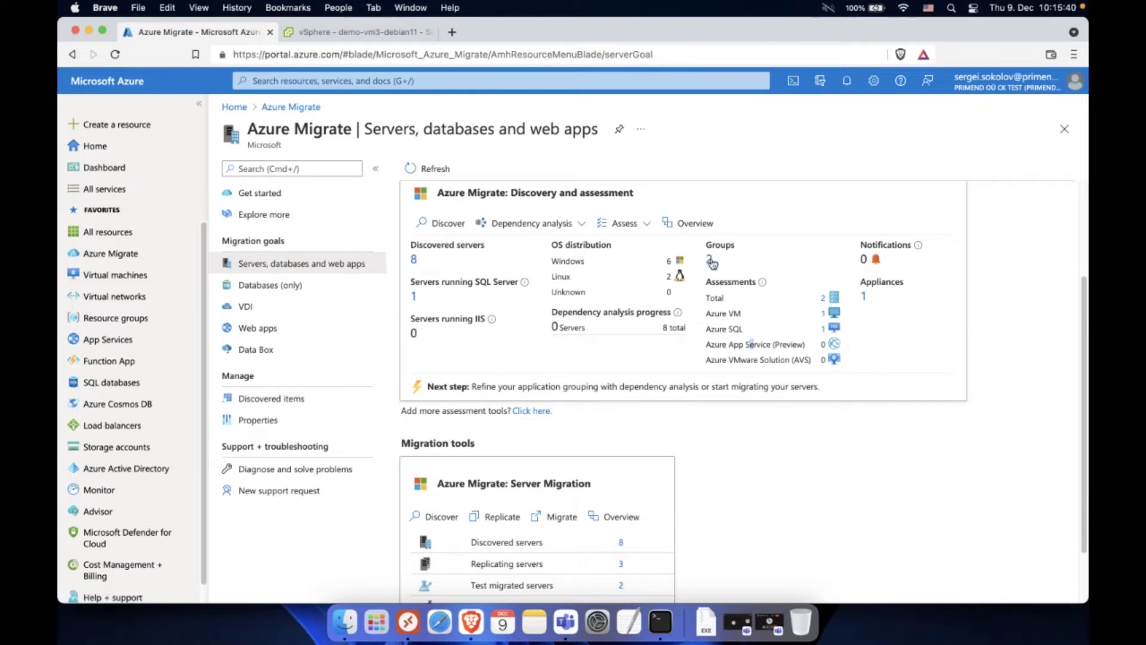
Step: Open assessment-group-demo-1 from the project's groups and widen the Dependencies (Agent-based) column of its machines table
left_click(709, 258)
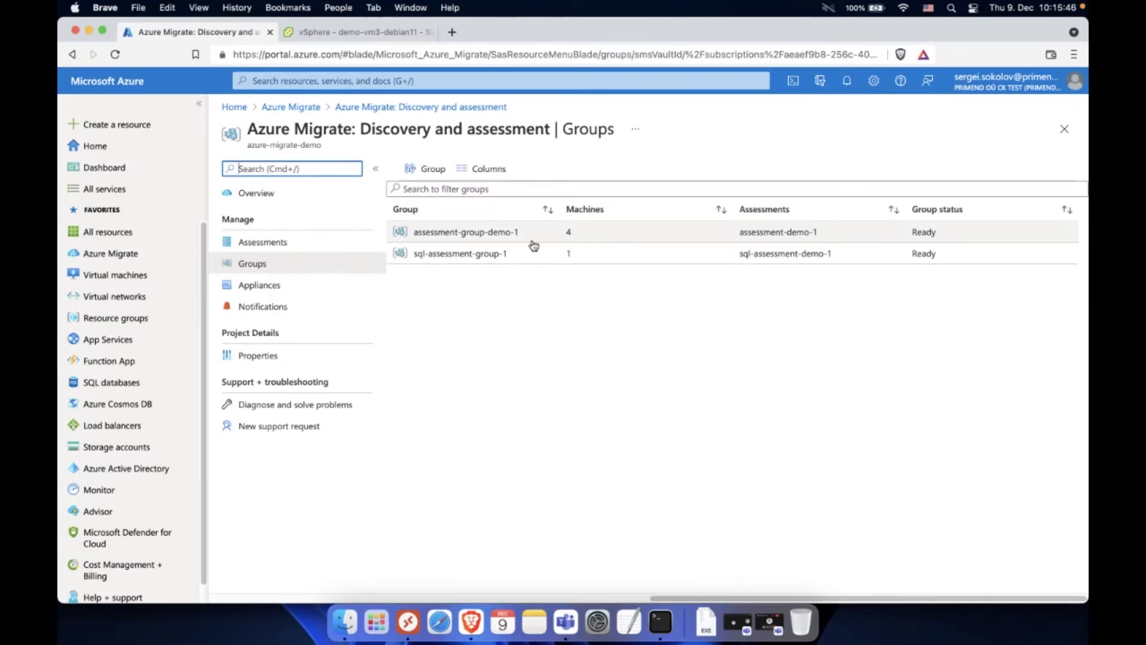
left_click(586, 236)
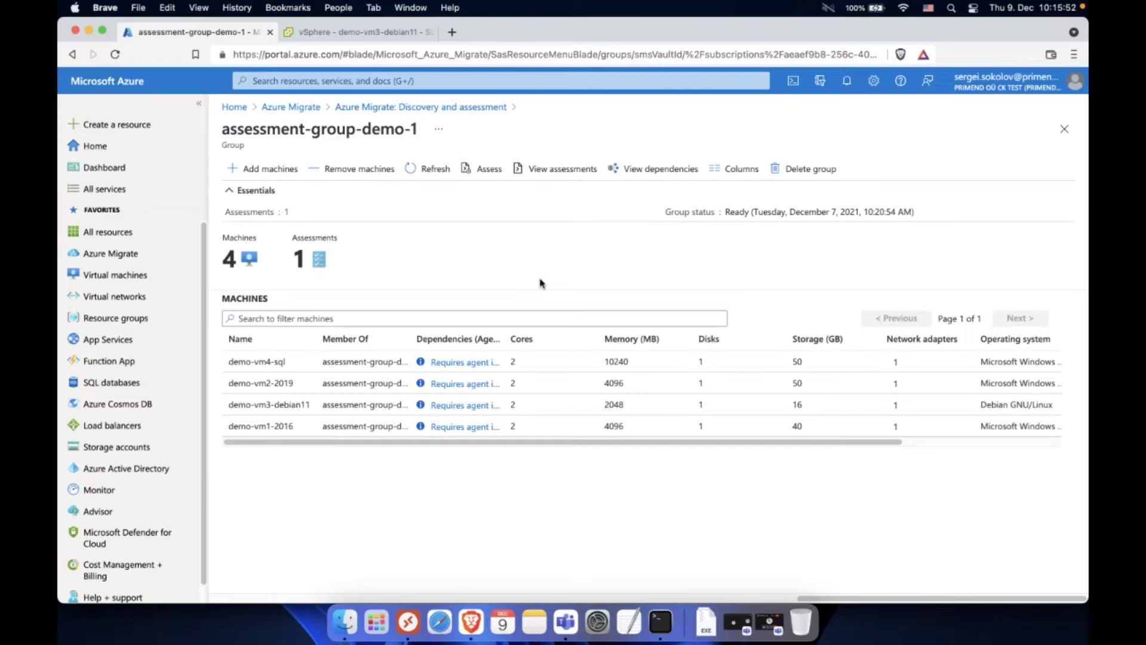
left_click_drag(412, 339, 456, 339)
left_click_drag(544, 338, 618, 339)
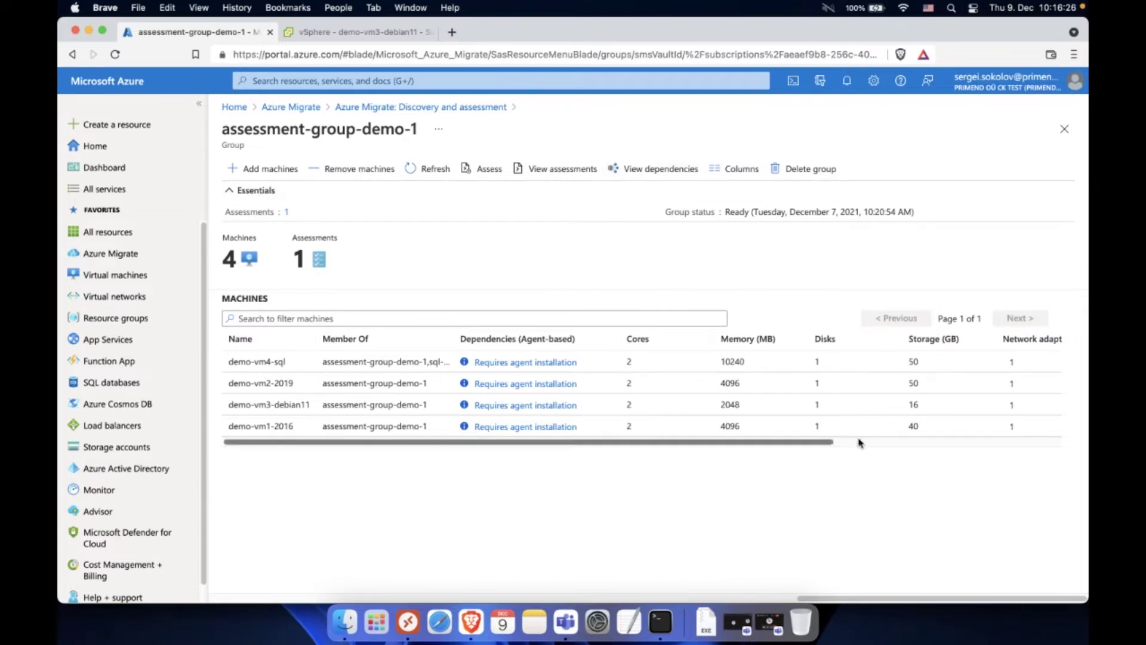
Step: Review the group's machine details through SQL instances, widening the Operating system column, and return to the Azure Migrate overview
scroll(858, 446, "right", 5)
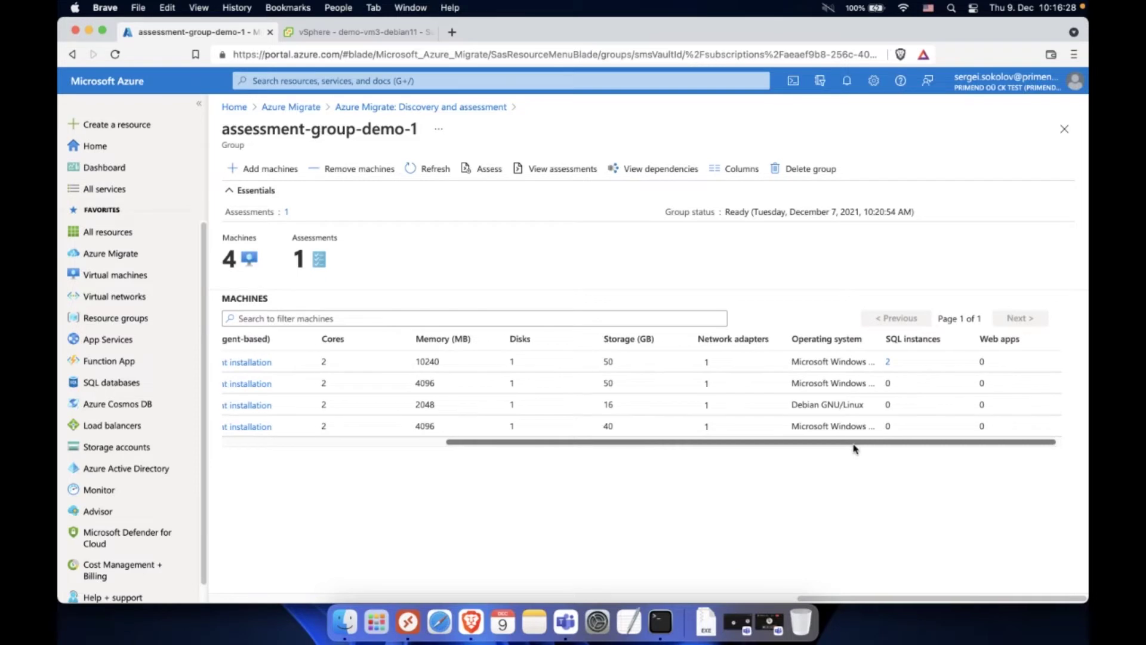
left_click_drag(799, 448, 550, 455)
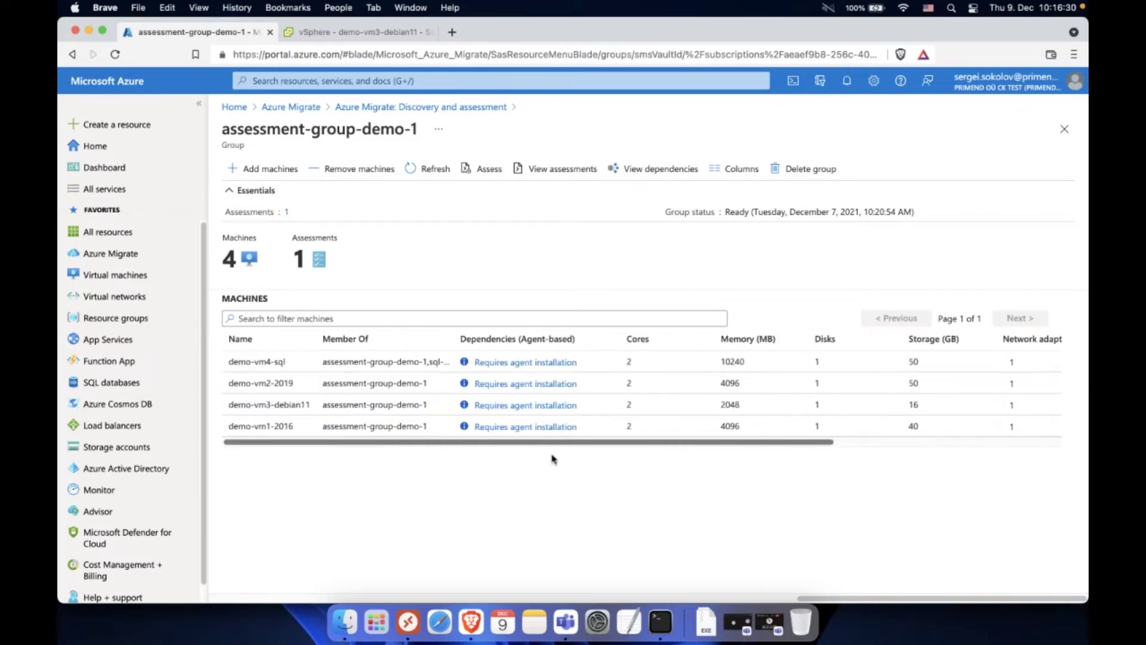
left_click_drag(758, 448, 725, 445)
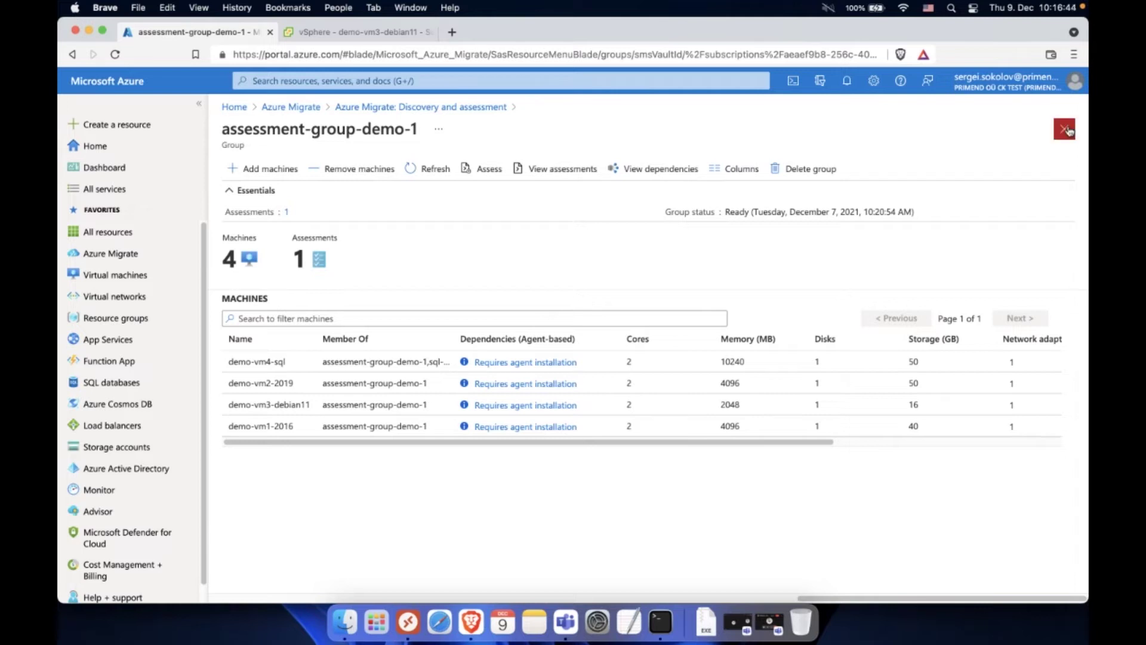
left_click_drag(773, 445, 952, 424)
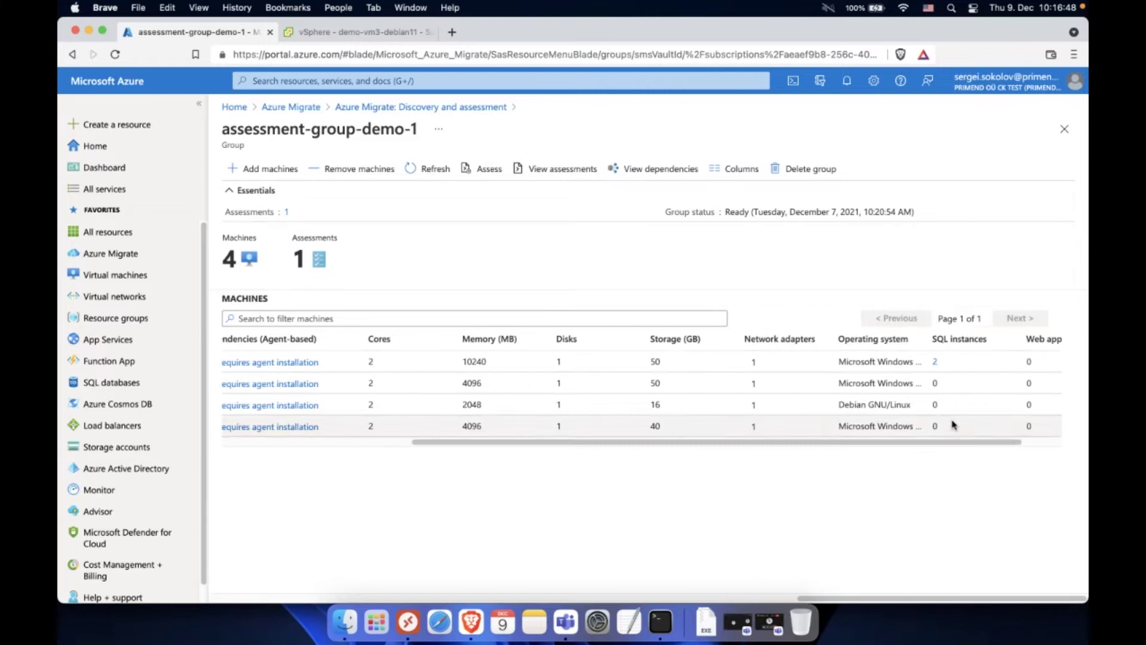
left_click_drag(926, 332, 973, 343)
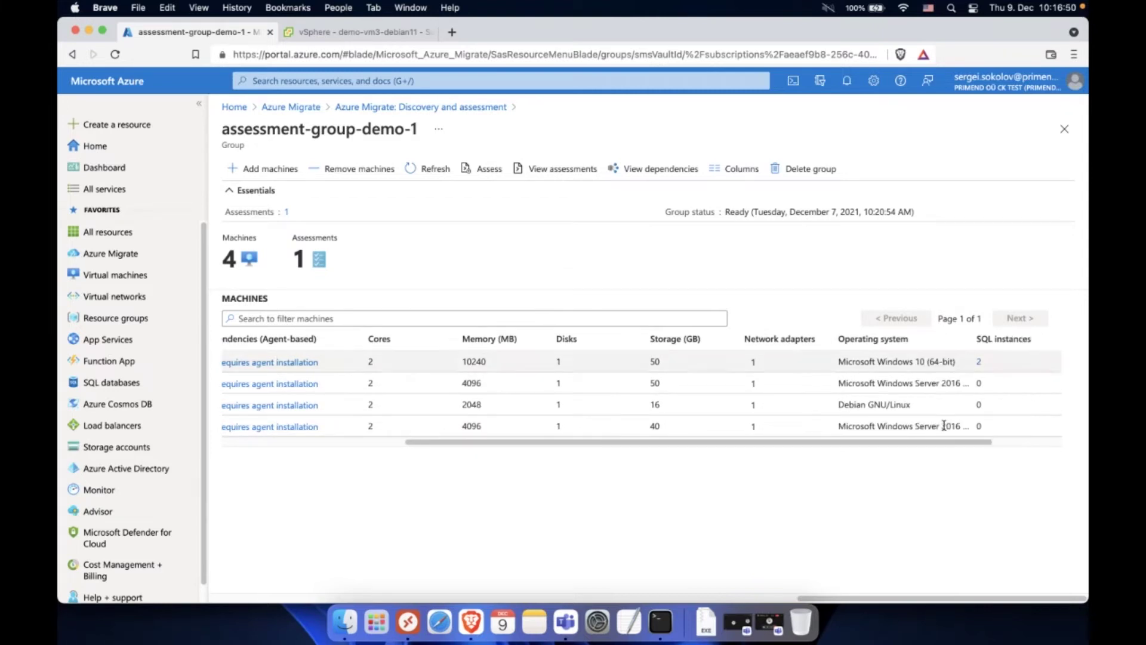
left_click_drag(865, 445, 651, 445)
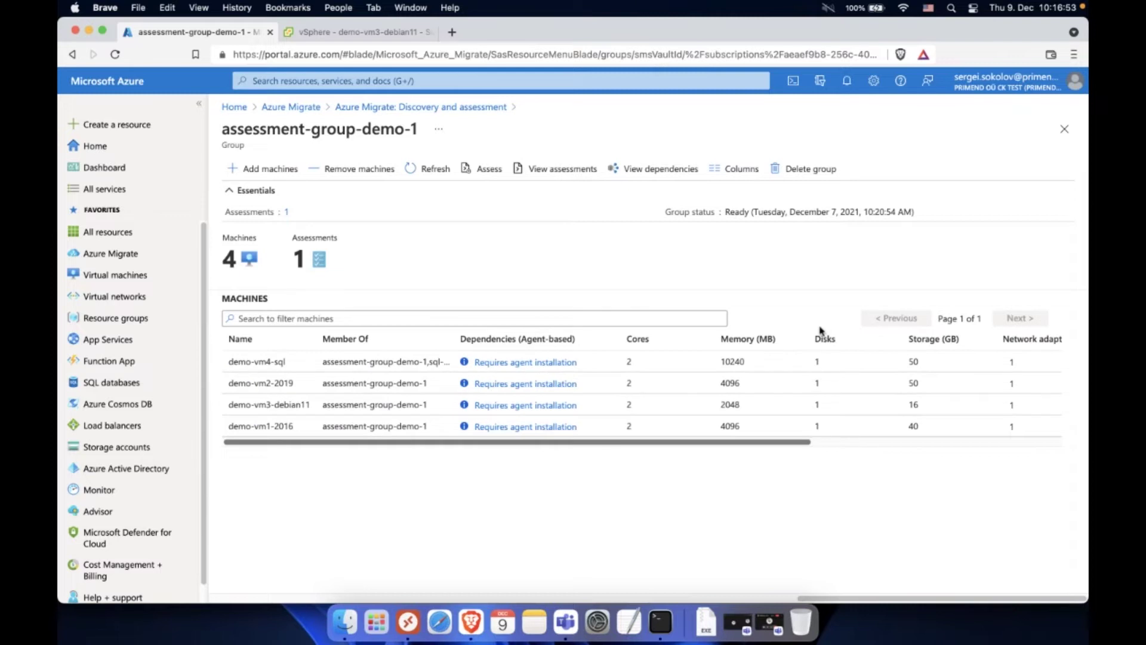
left_click(1064, 129)
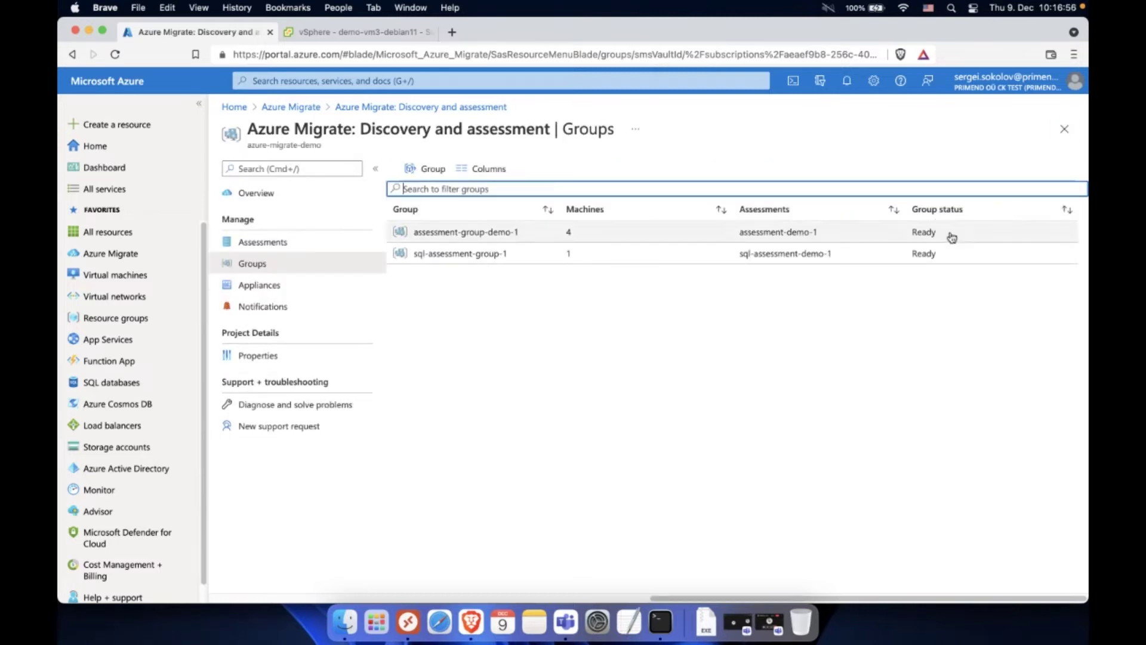
left_click(1065, 129)
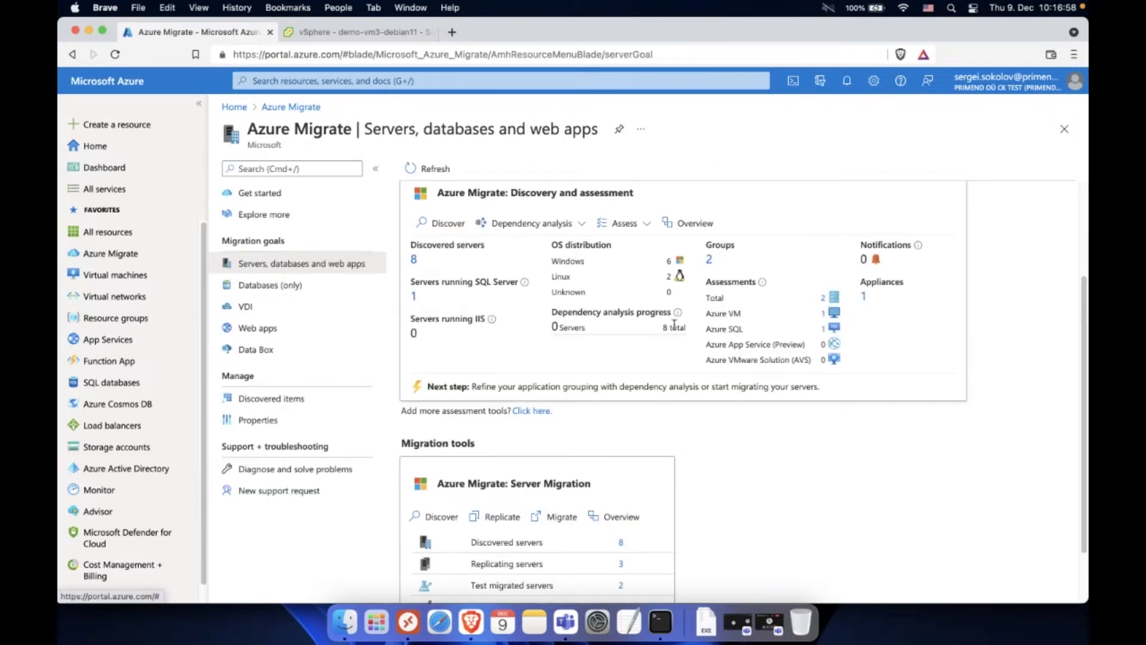
Step: Start a Server Migration replication with VMware vSphere as the virtualization type and migrate-demo-1 as the on-premises appliance, and continue to virtual machines
left_click_drag(1085, 303, 1081, 359)
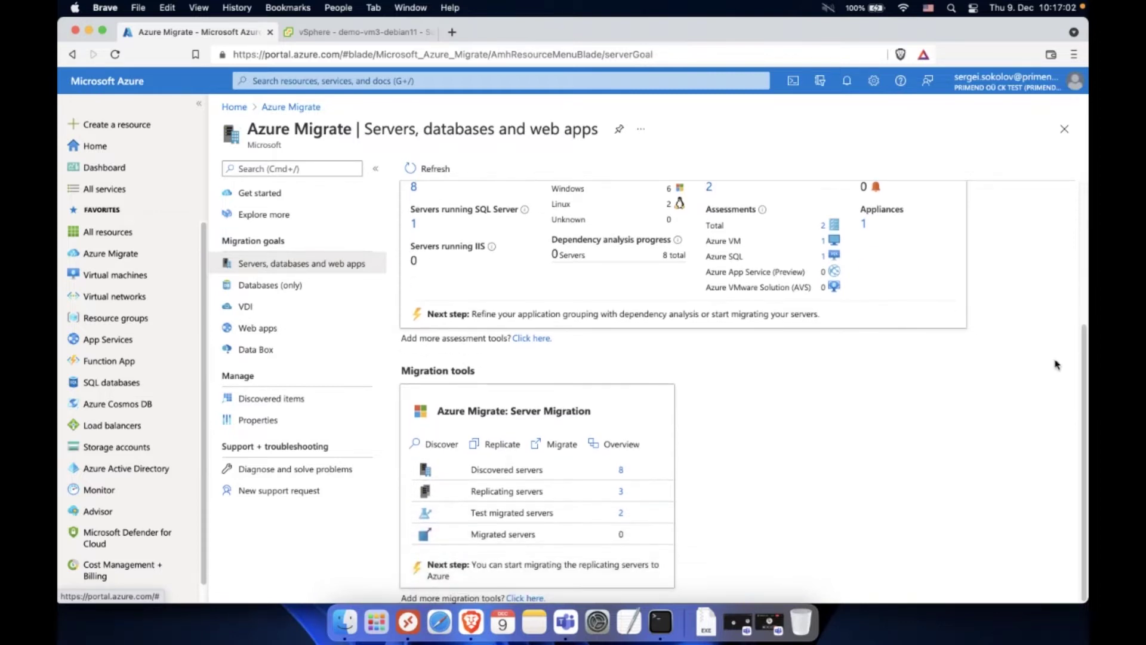
left_click(497, 446)
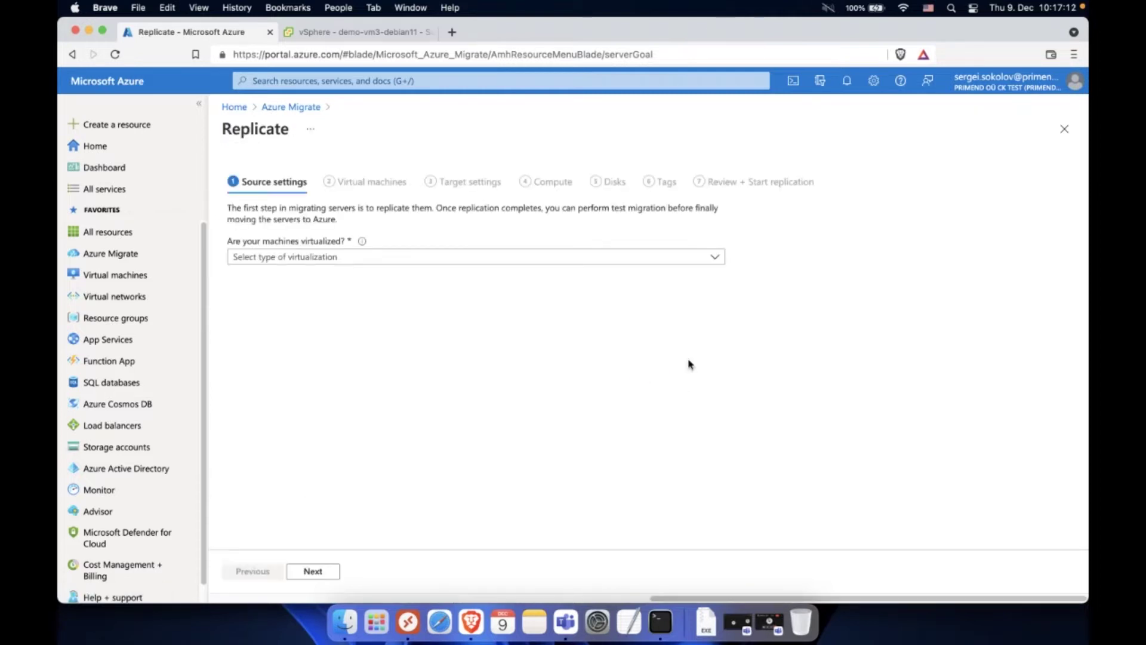
left_click(356, 262)
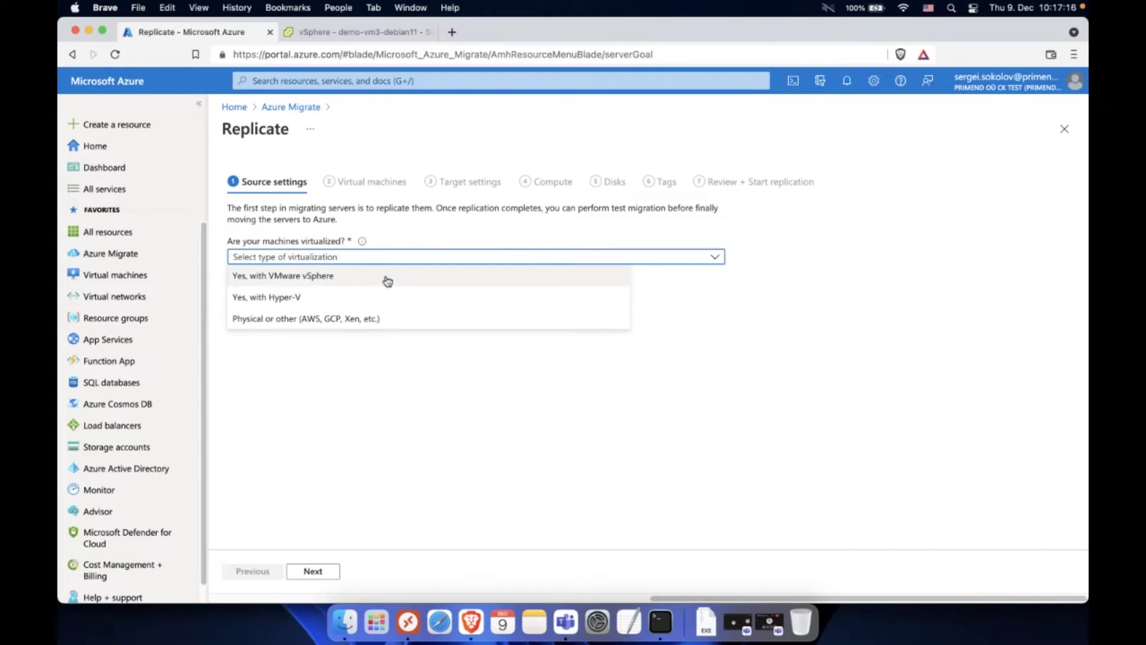
left_click(388, 281)
left_click(299, 299)
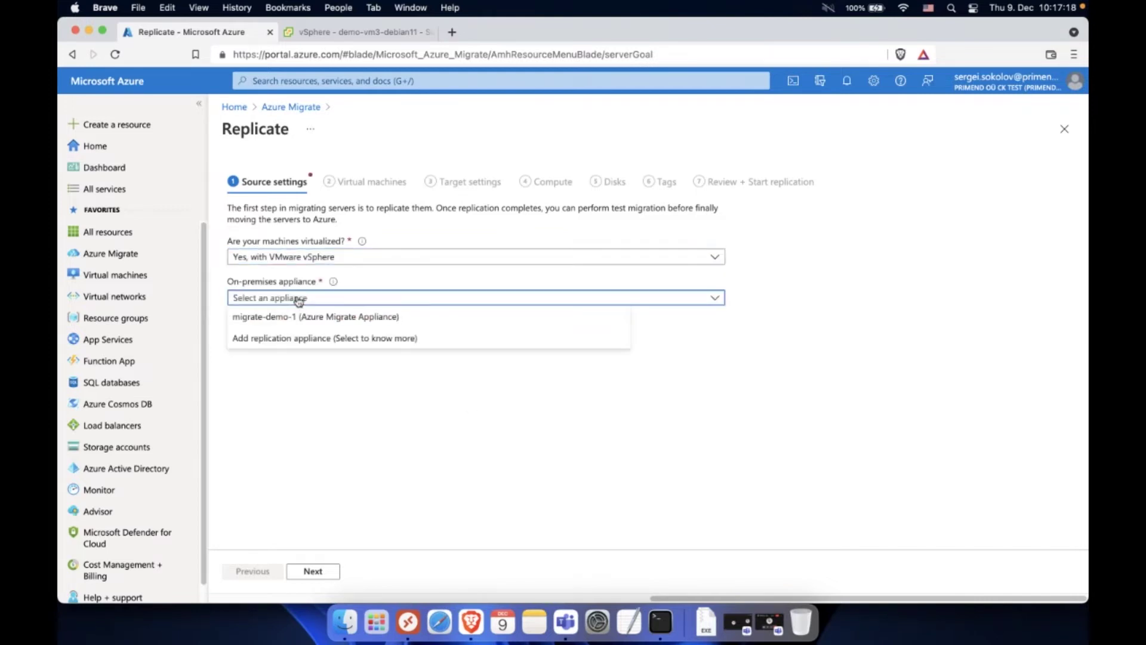
left_click(342, 319)
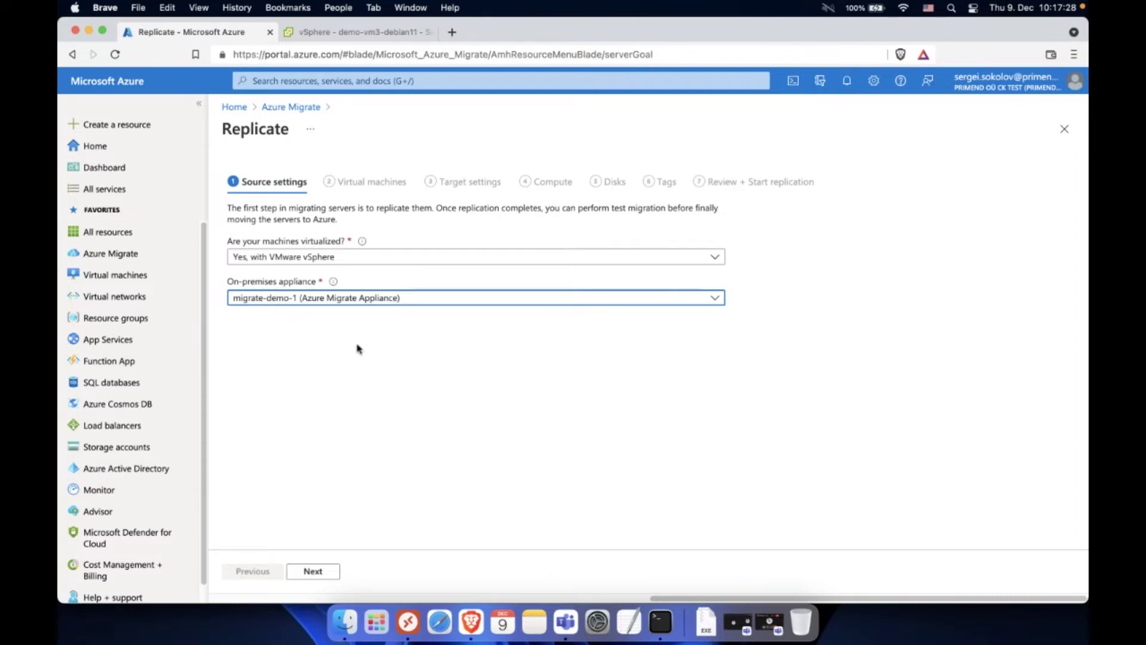
left_click(313, 572)
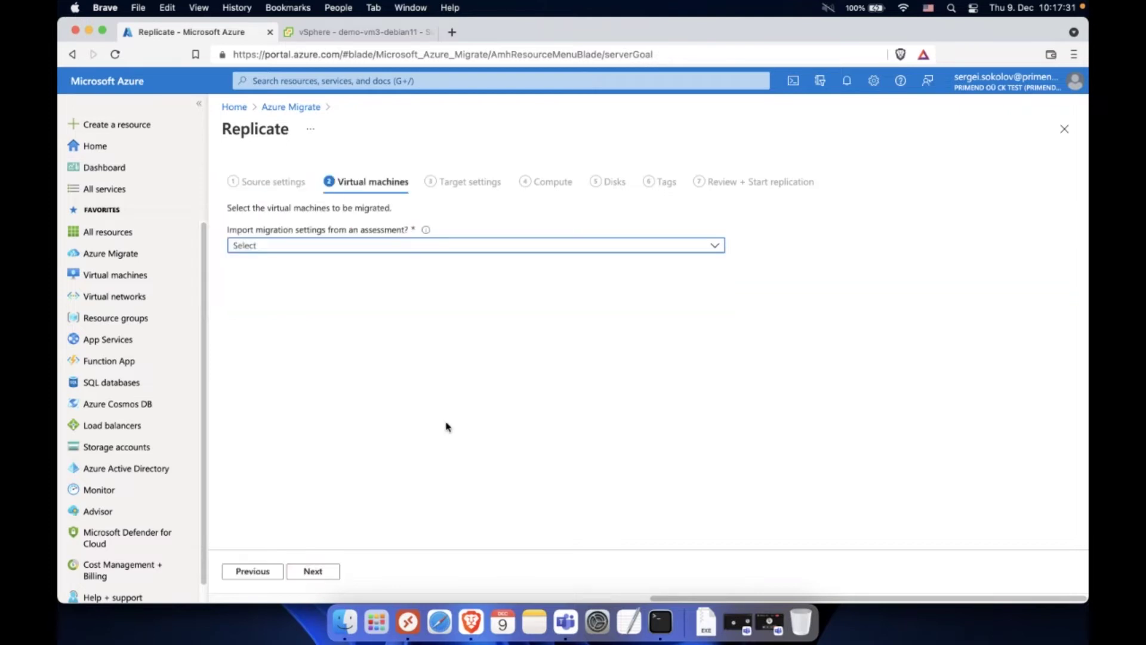
Step: Choose to specify the migration settings manually instead of importing an assessment, and widen the Name column of the virtual machines list
left_click(306, 250)
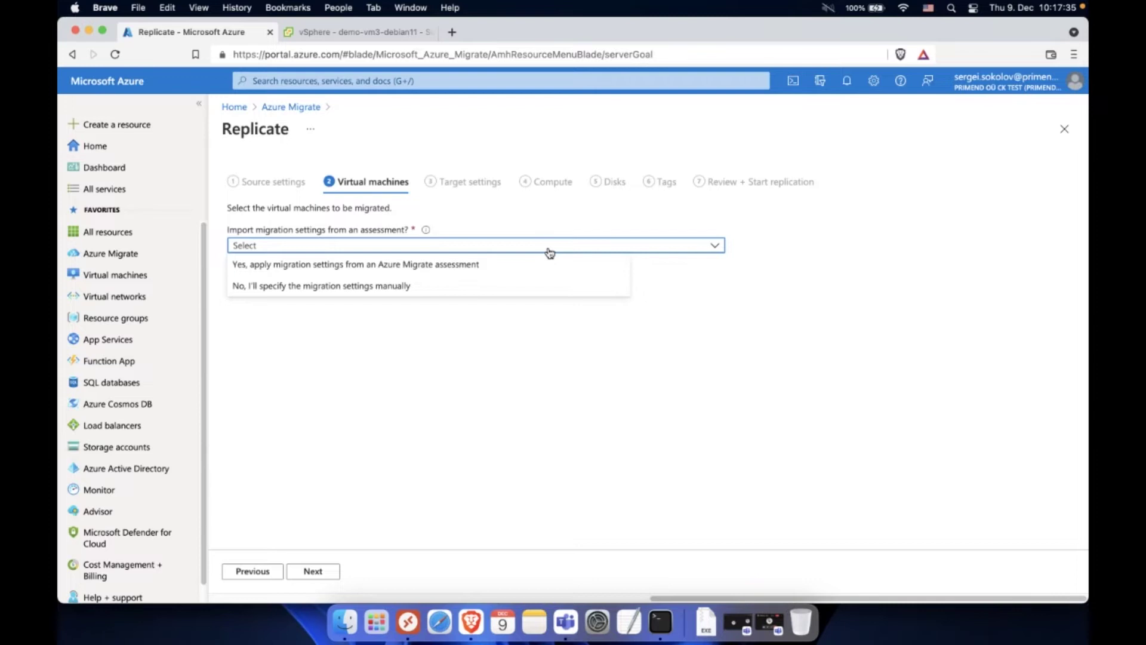
left_click(519, 287)
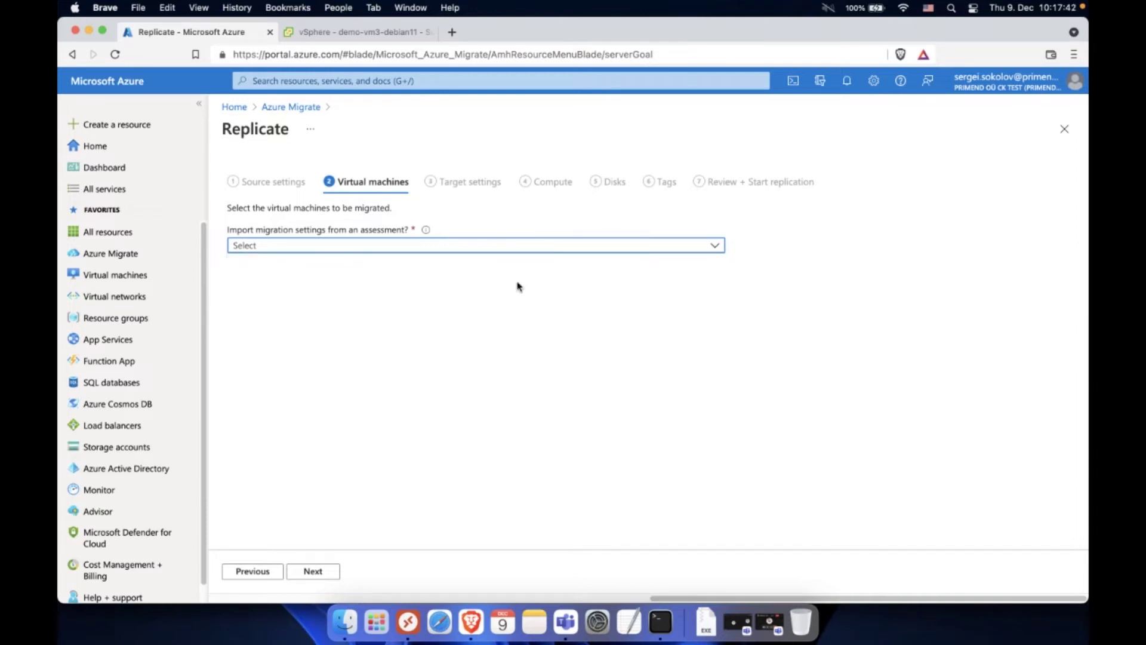
left_click_drag(341, 312, 412, 311)
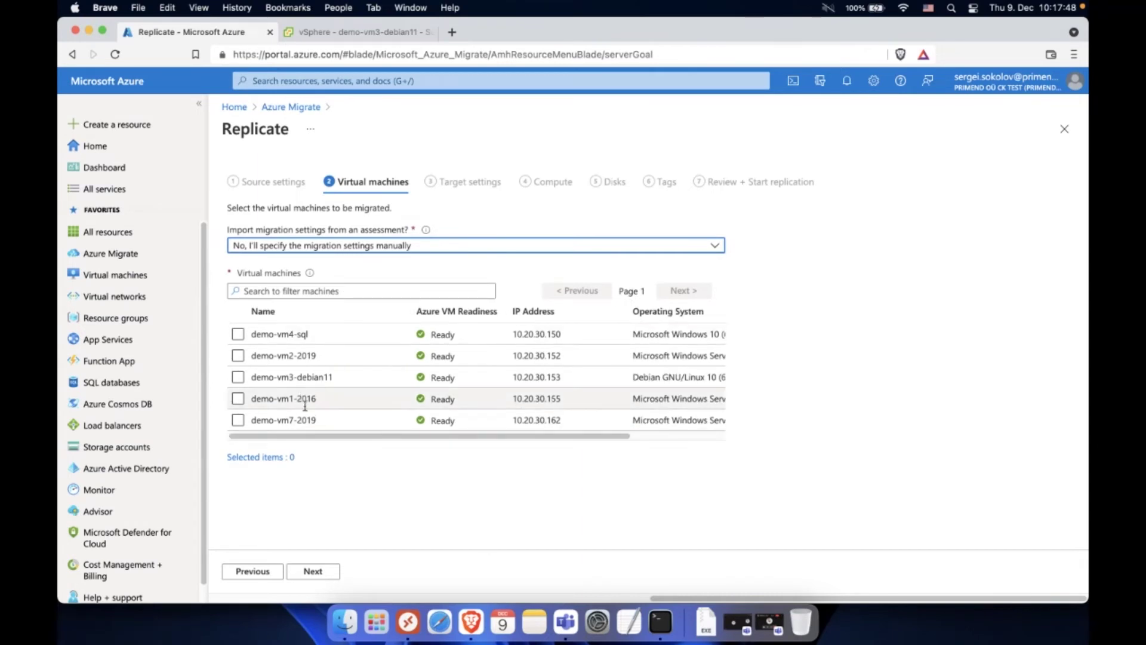
Step: Select demo-vm2-2019 as the virtual machine to migrate, continue to the target settings and look through them
left_click(238, 355)
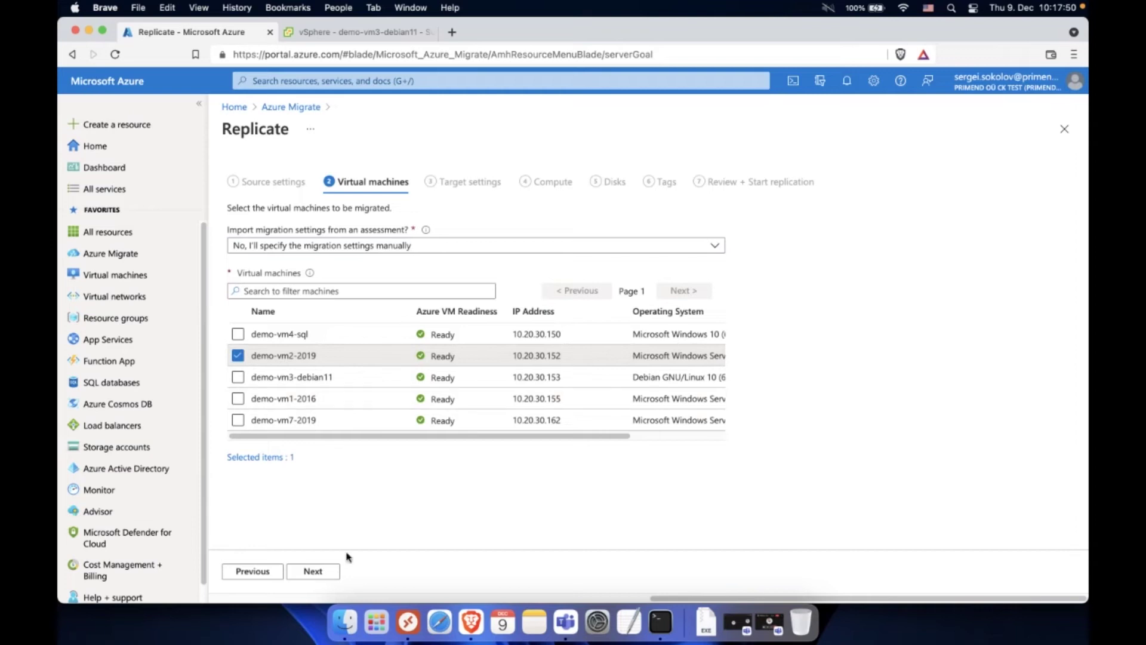
left_click(313, 571)
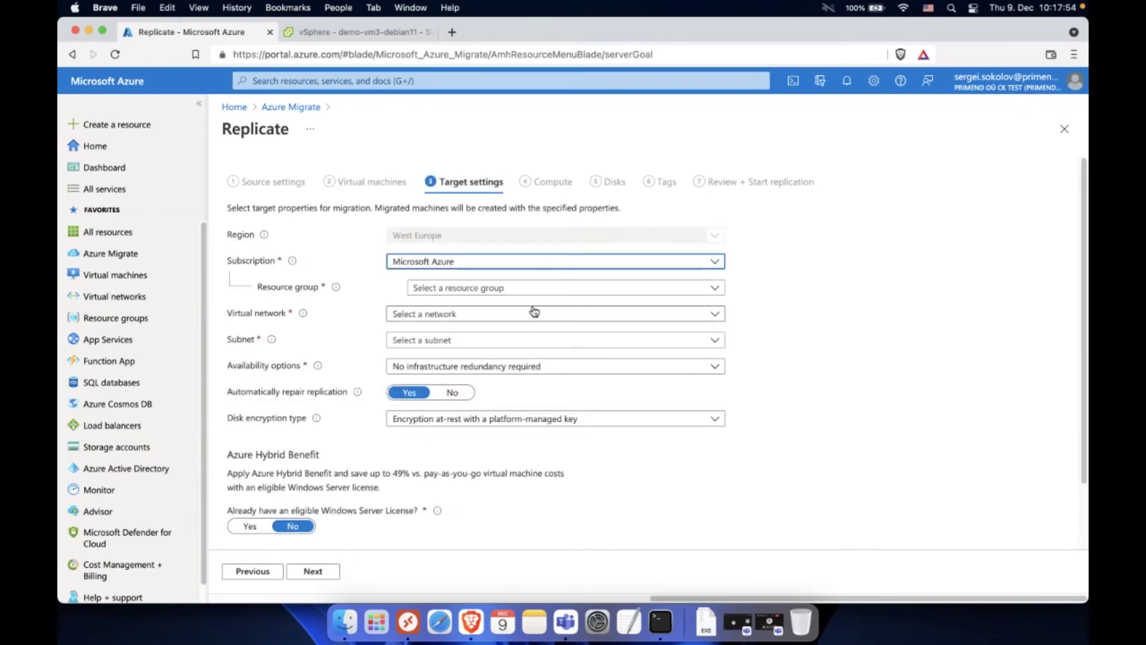
scroll(833, 434, "down", 2)
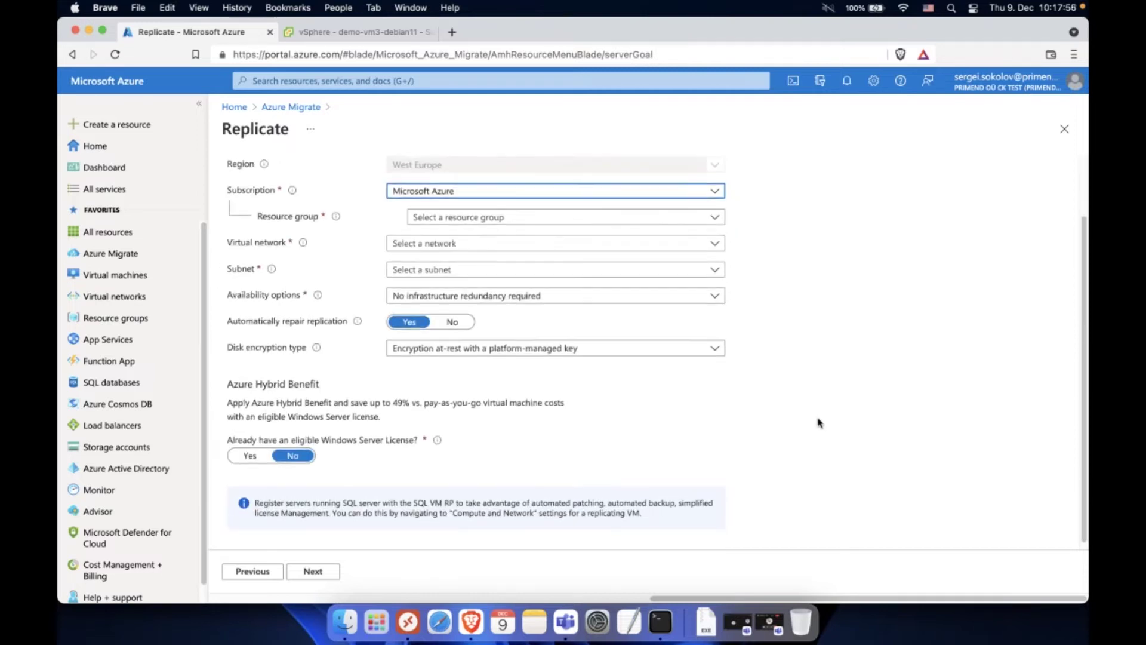
scroll(806, 409, "down", 1)
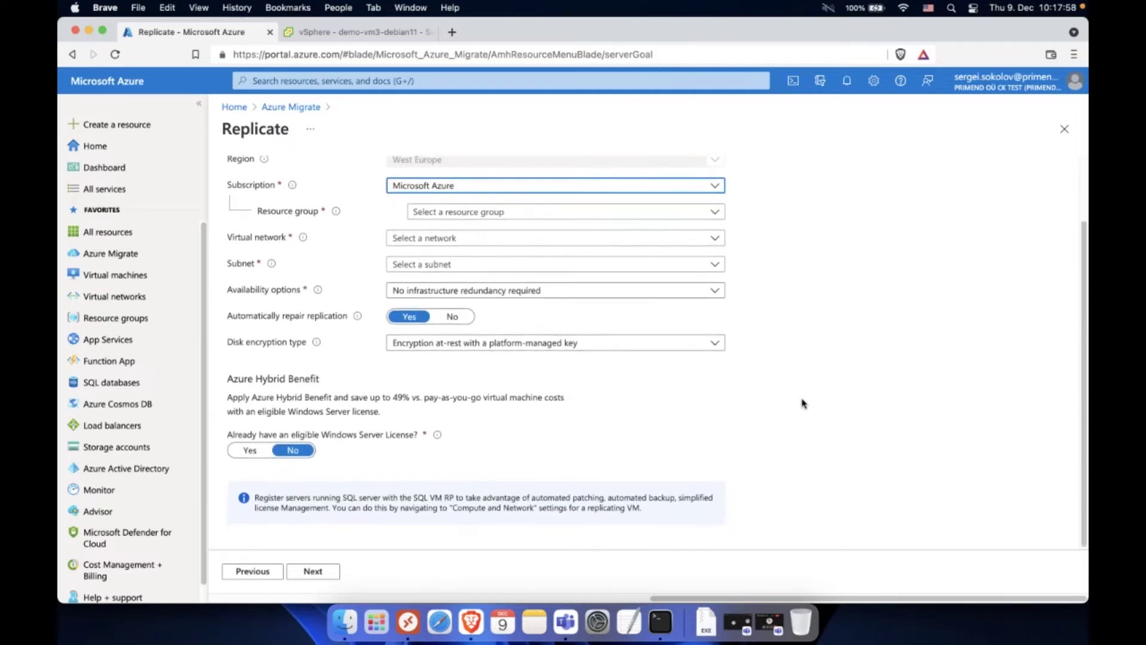
Step: Set the target resource group to azure-migrate-demo, the virtual network to vnet-migrate-demo and the subnet to subnet-10-21-31-demo
left_click(535, 221)
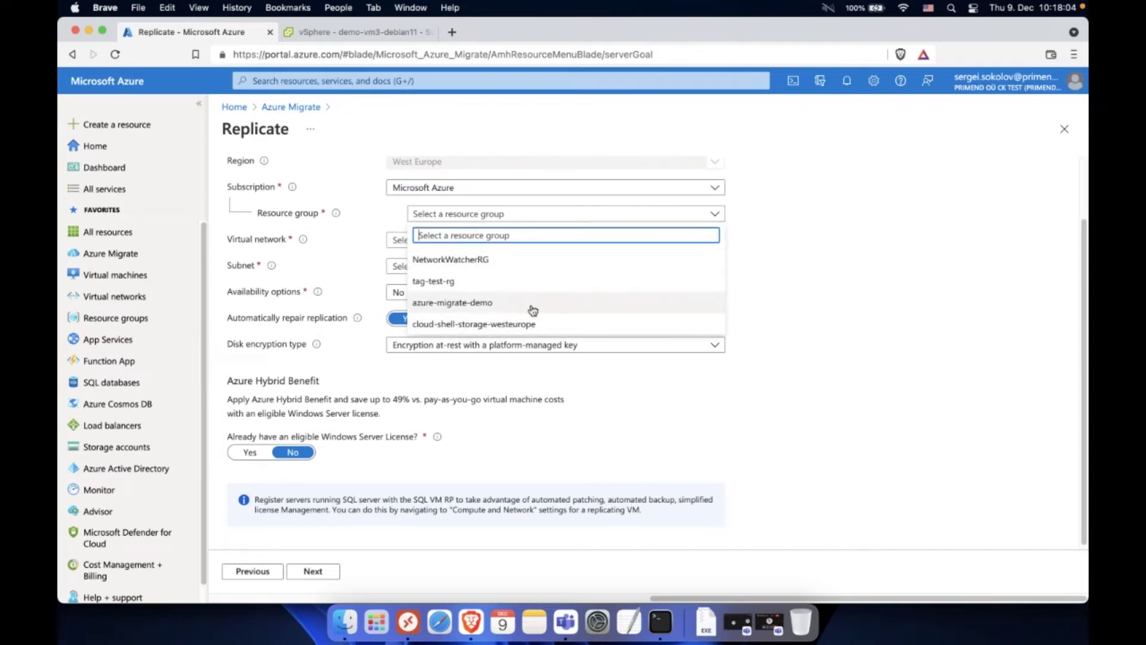
left_click(524, 306)
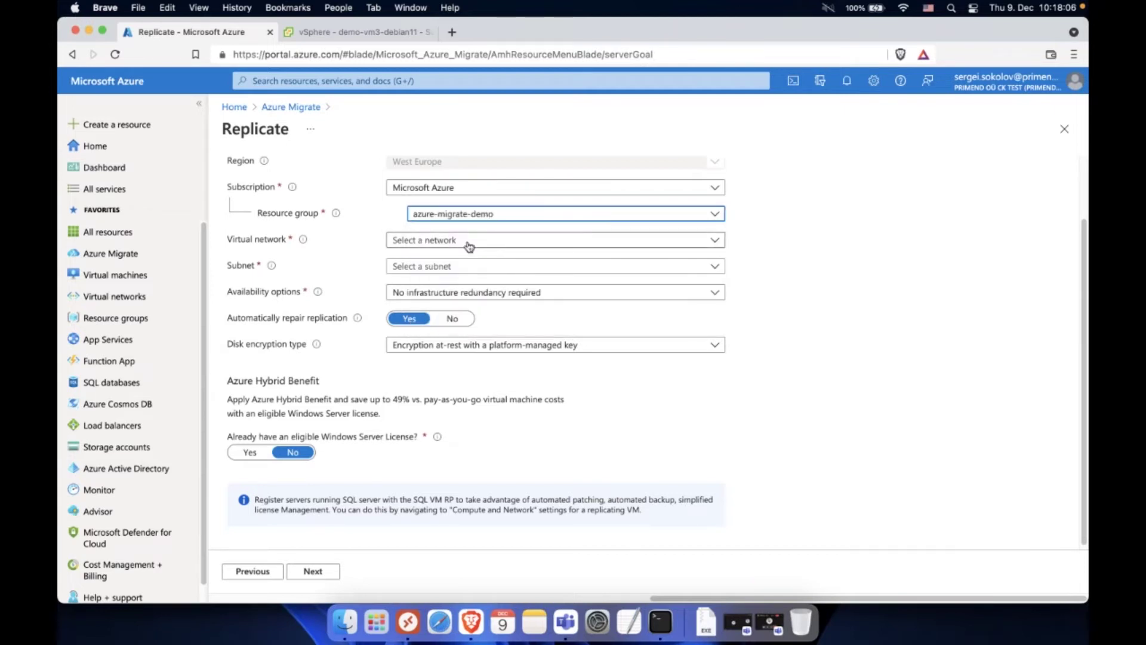
left_click(469, 242)
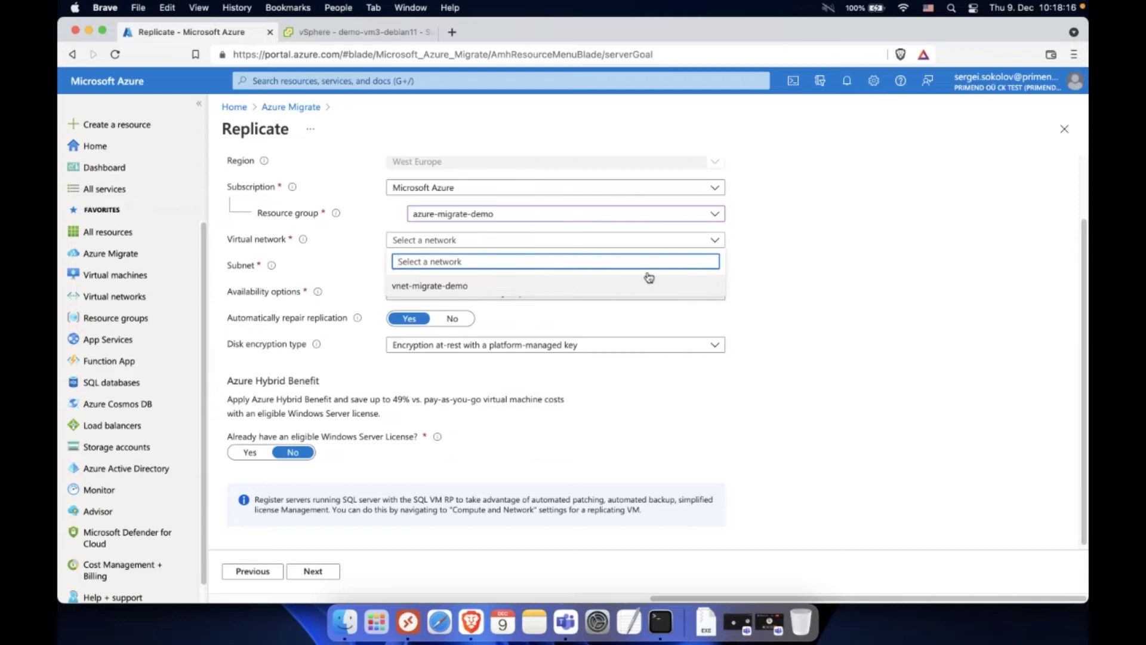
left_click(434, 284)
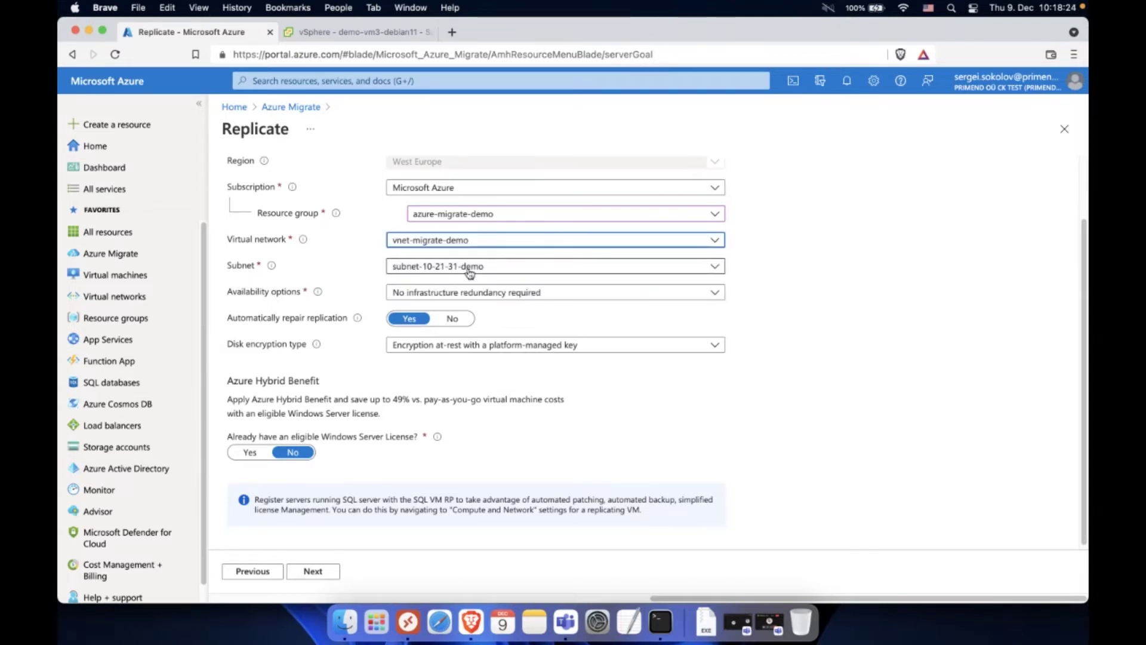
left_click(469, 269)
left_click(496, 314)
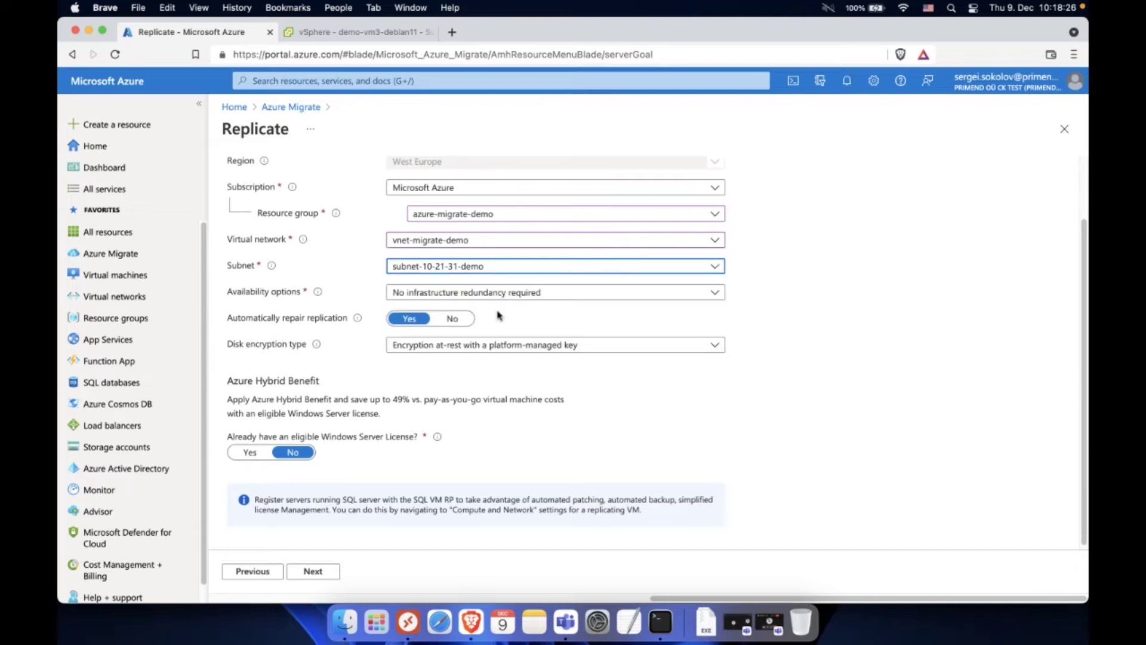
left_click(739, 414)
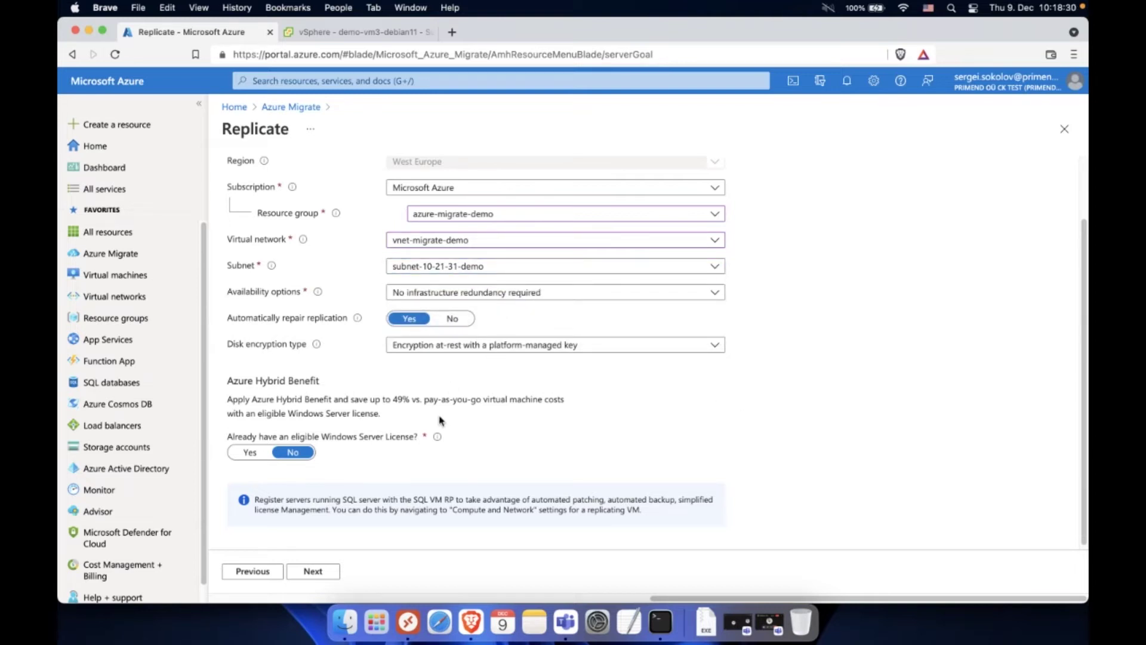
Step: Apply Azure Hybrid Benefit by confirming an eligible Windows Server license, and continue to the compute settings
scroll(451, 439, "down", 1)
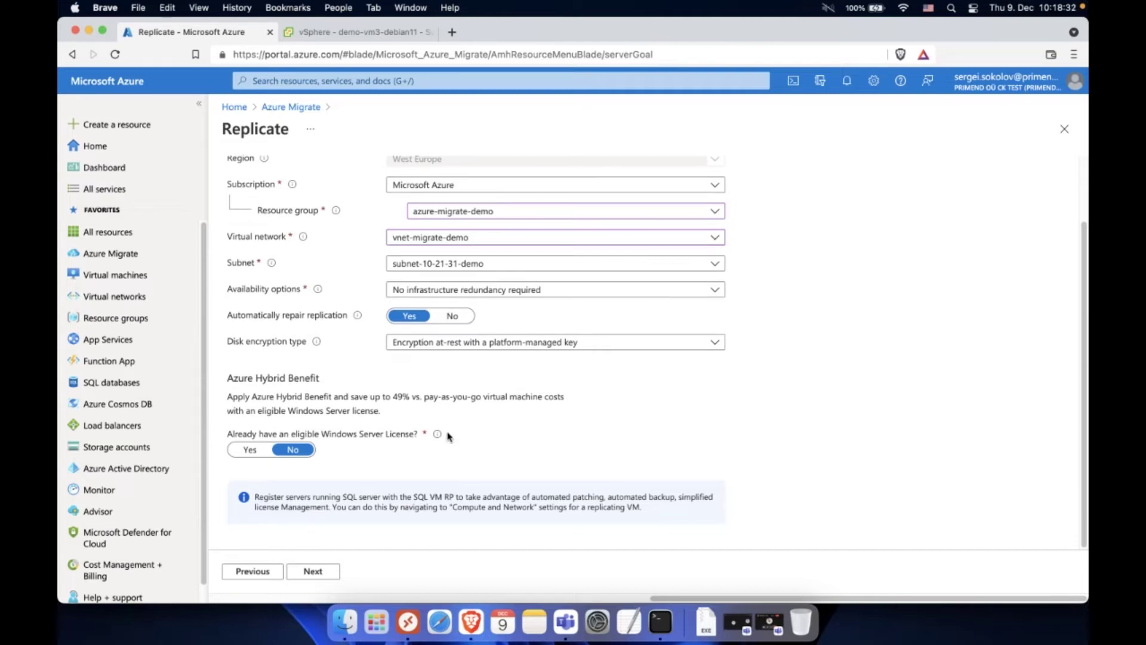
left_click(263, 454)
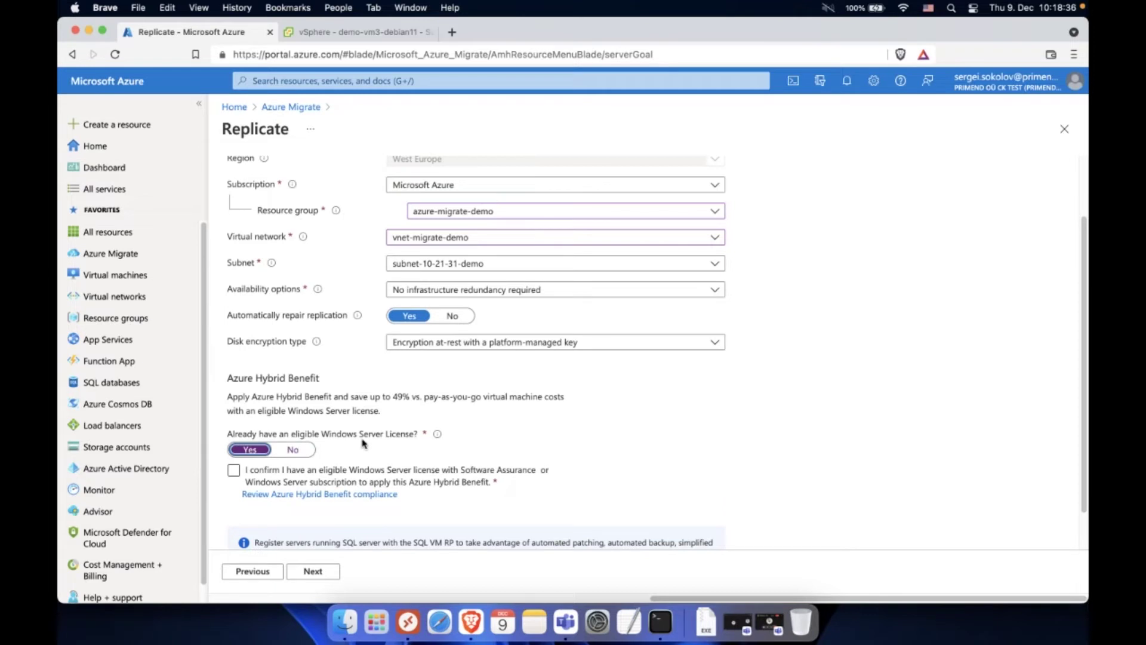
left_click(234, 472)
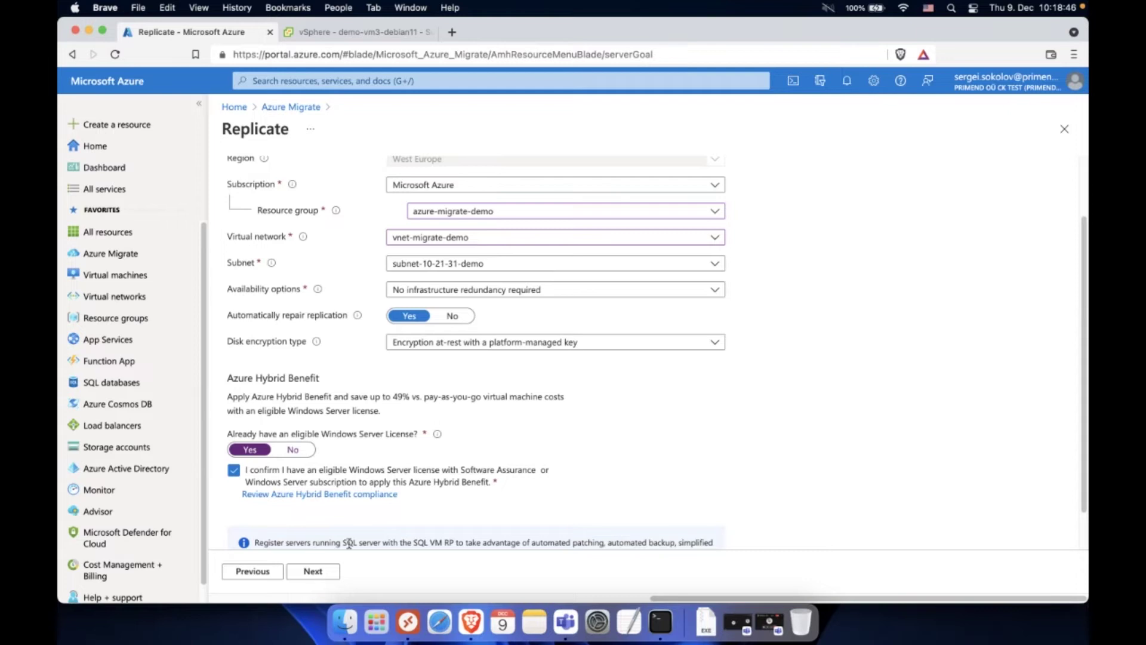
scroll(352, 540, "down", 2)
left_click(315, 570)
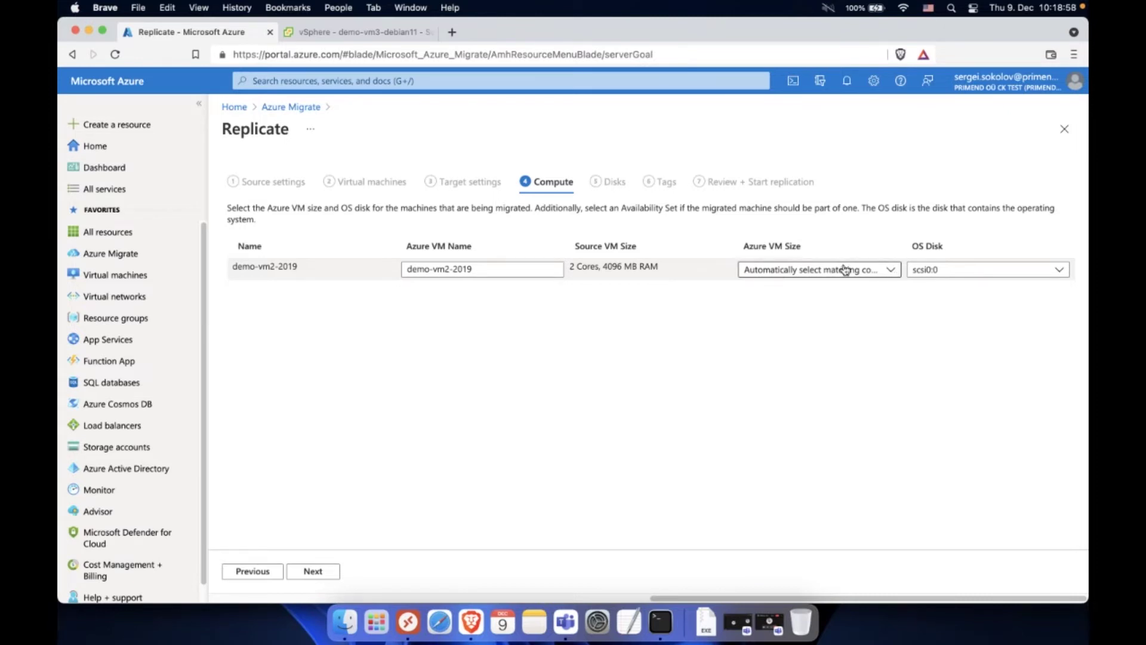
Step: Set the Azure VM size of demo-vm2-2019 to Standard_B2s with scsi0:0 as the OS disk, and continue to the disk settings
left_click(893, 271)
mouse_move(896, 312)
left_mouse_down()
mouse_move(895, 504)
mouse_move(900, 311)
left_mouse_up()
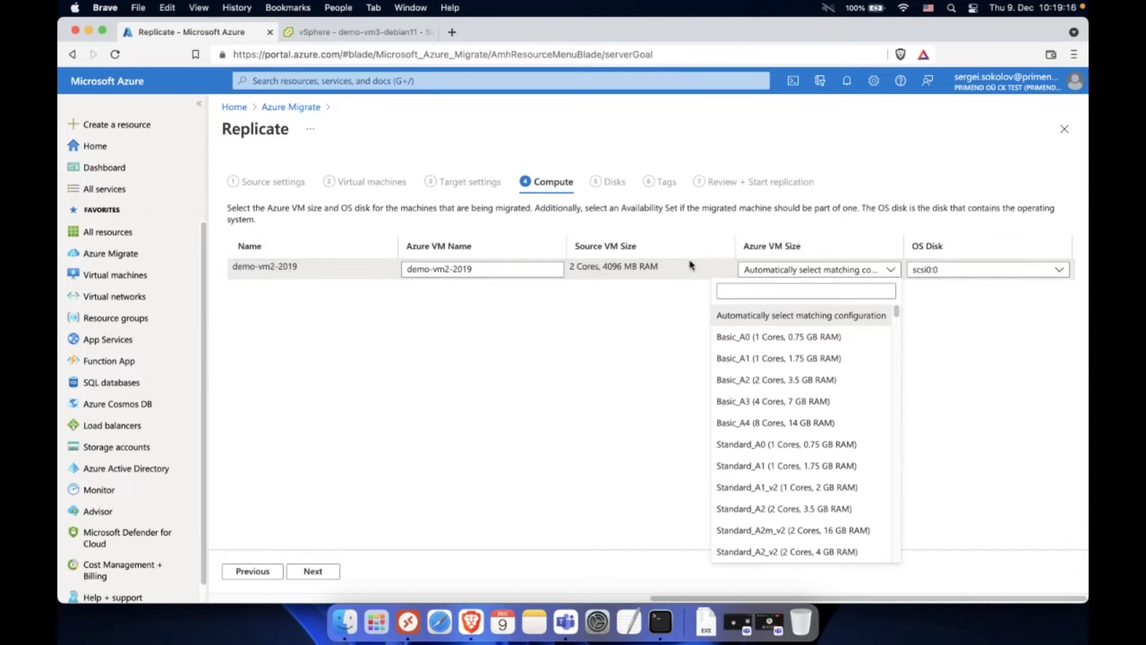
left_click(798, 292)
type("b2")
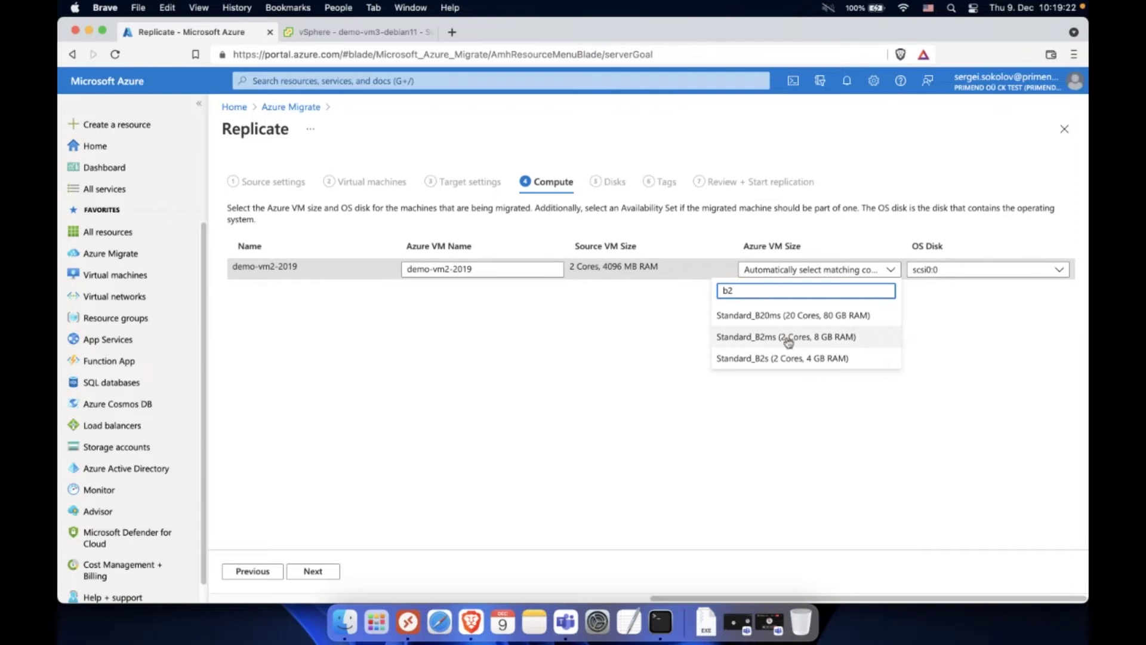
left_click(858, 363)
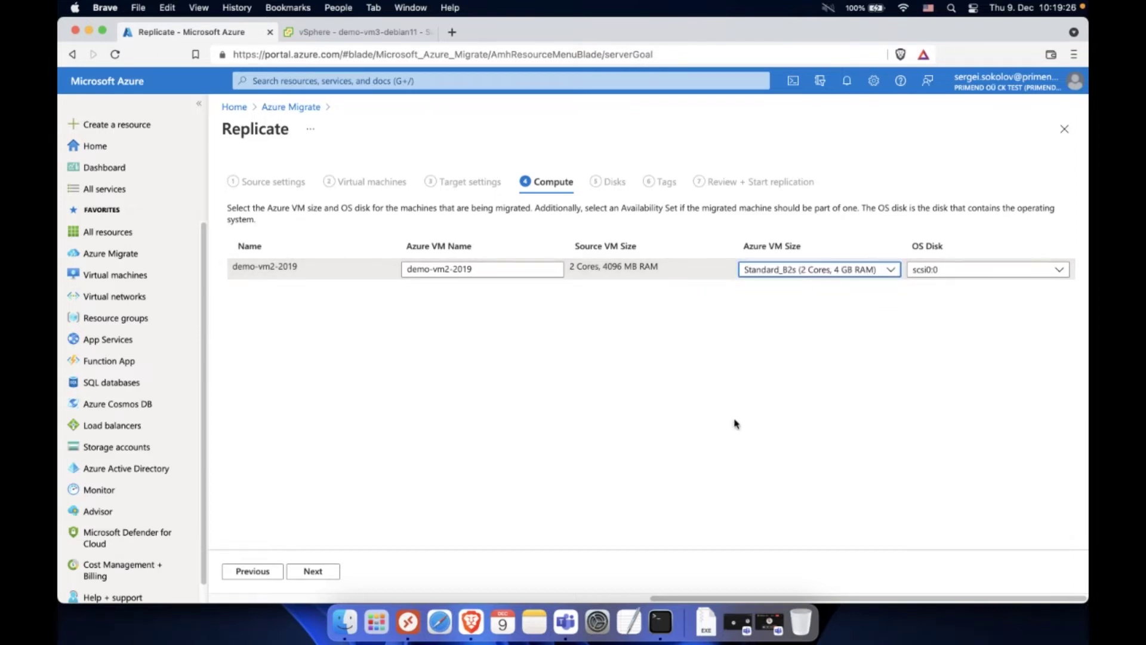
left_click(965, 271)
left_click(931, 287)
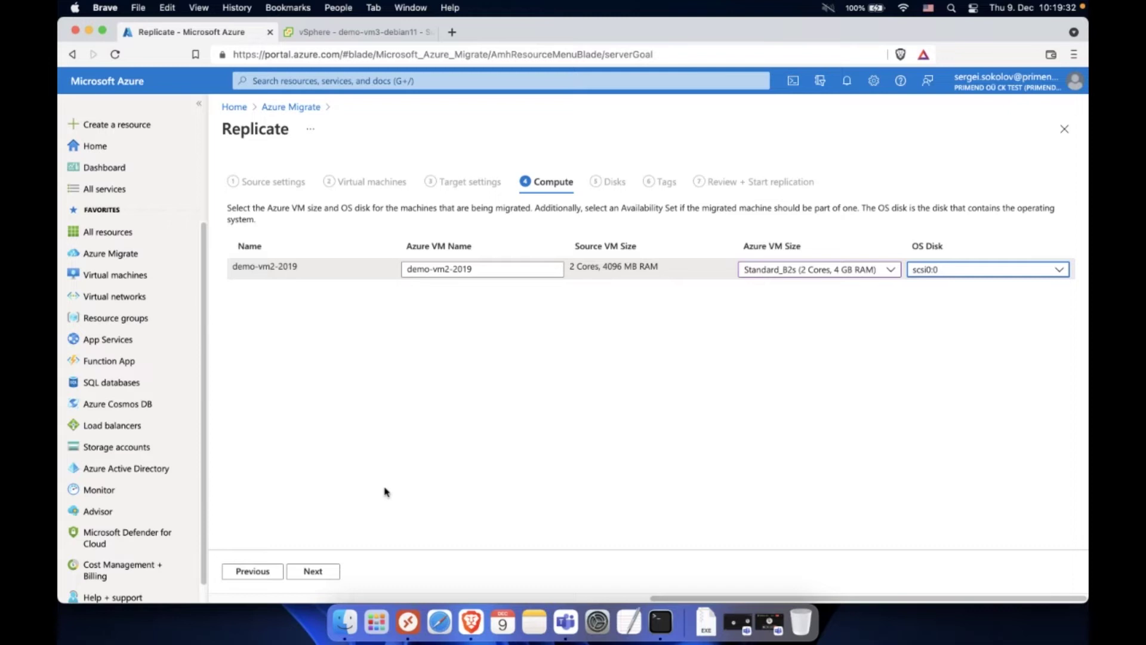
left_click(315, 571)
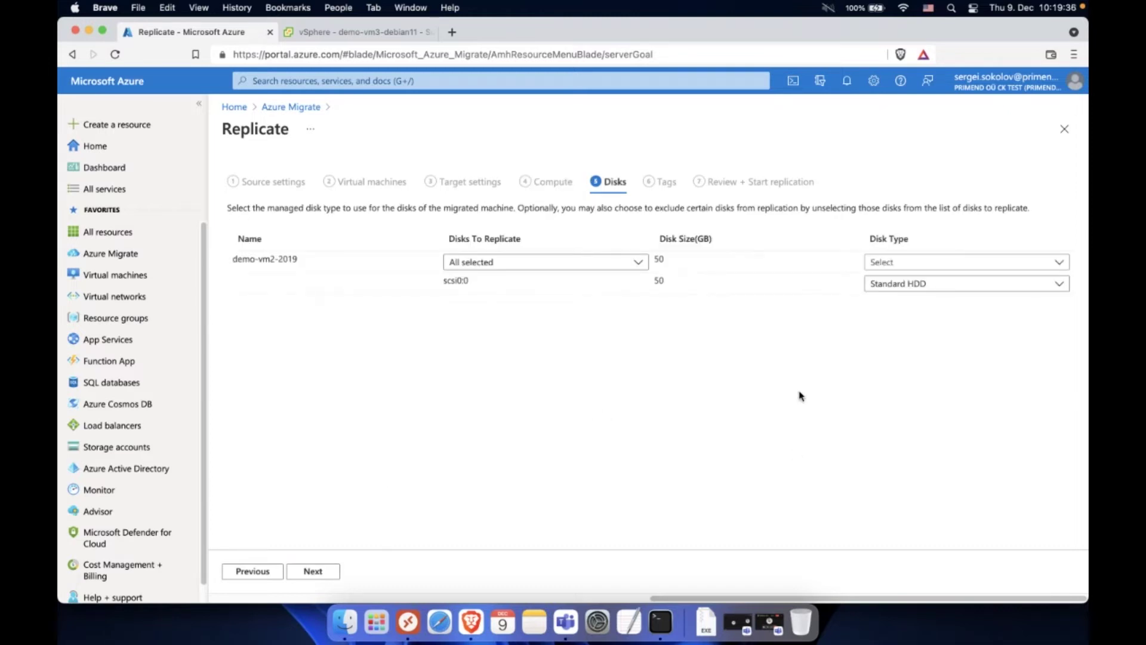
Step: Set the disk type of scsi0:0 to Premium and check which disks of demo-vm2-2019 can be chosen for replication
left_click(972, 286)
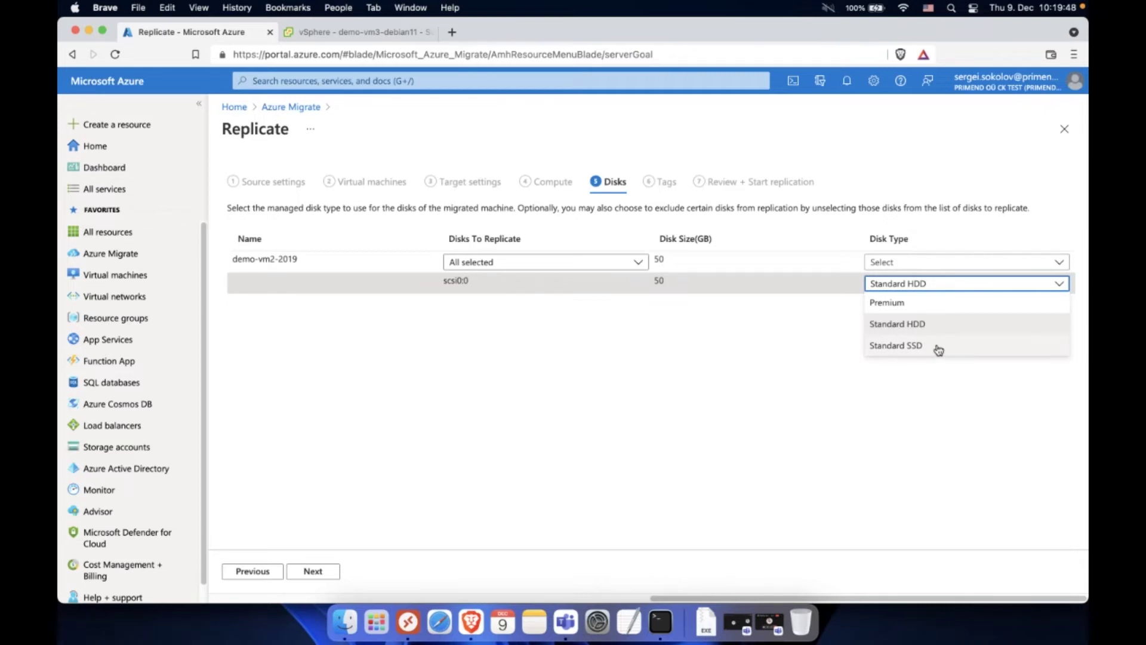
left_click(935, 304)
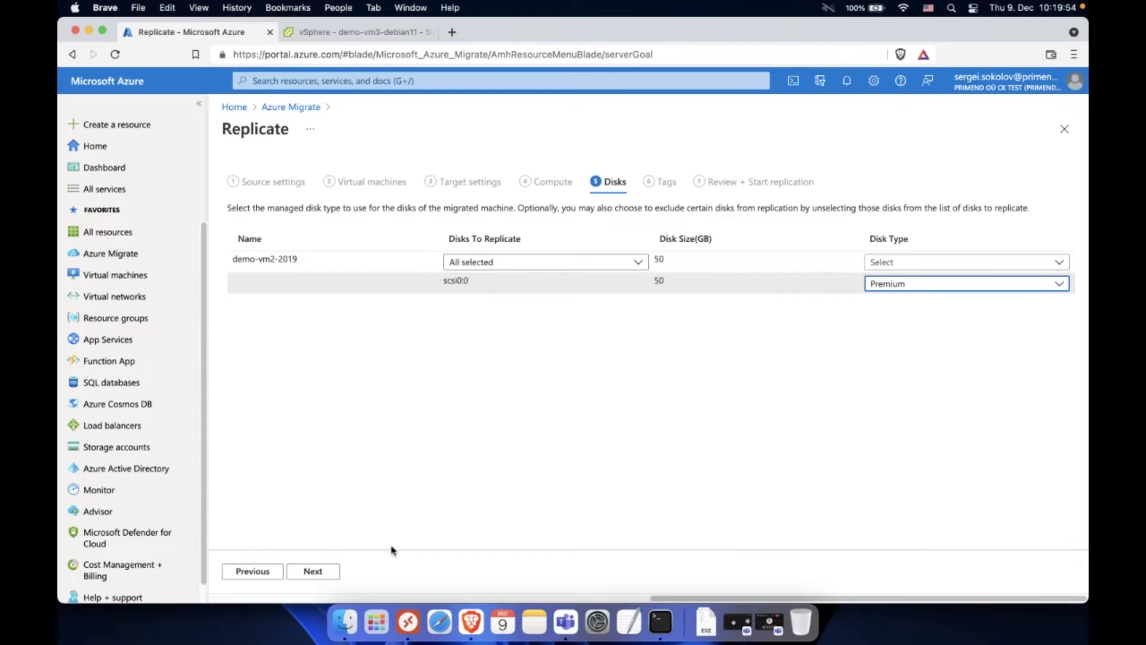
left_click(561, 261)
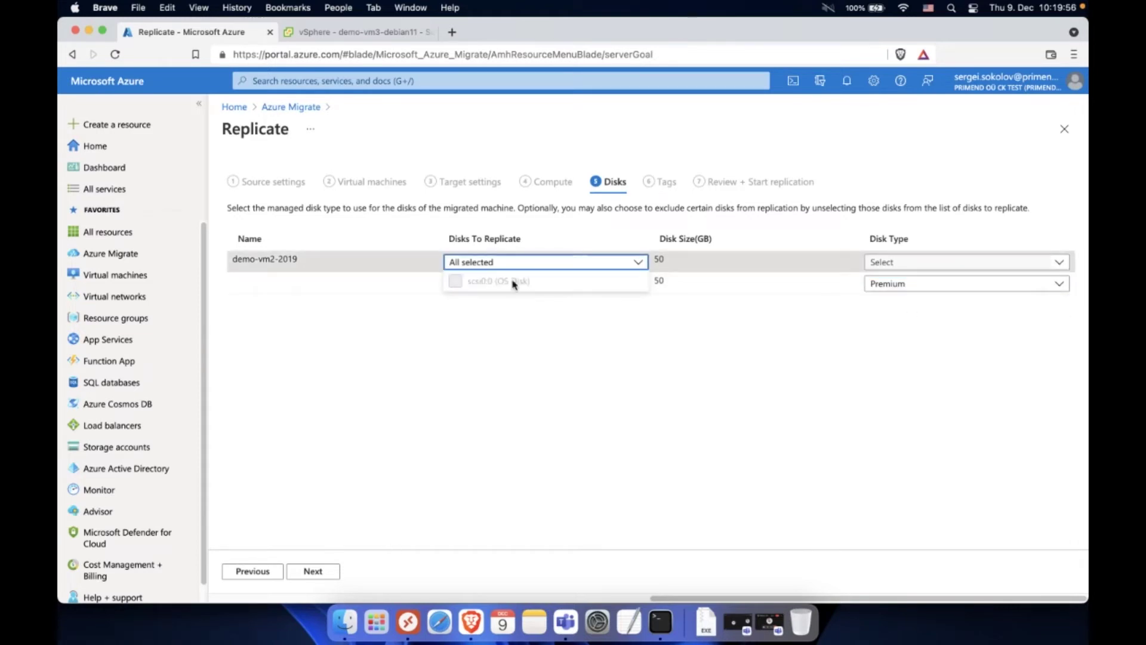
left_click(494, 400)
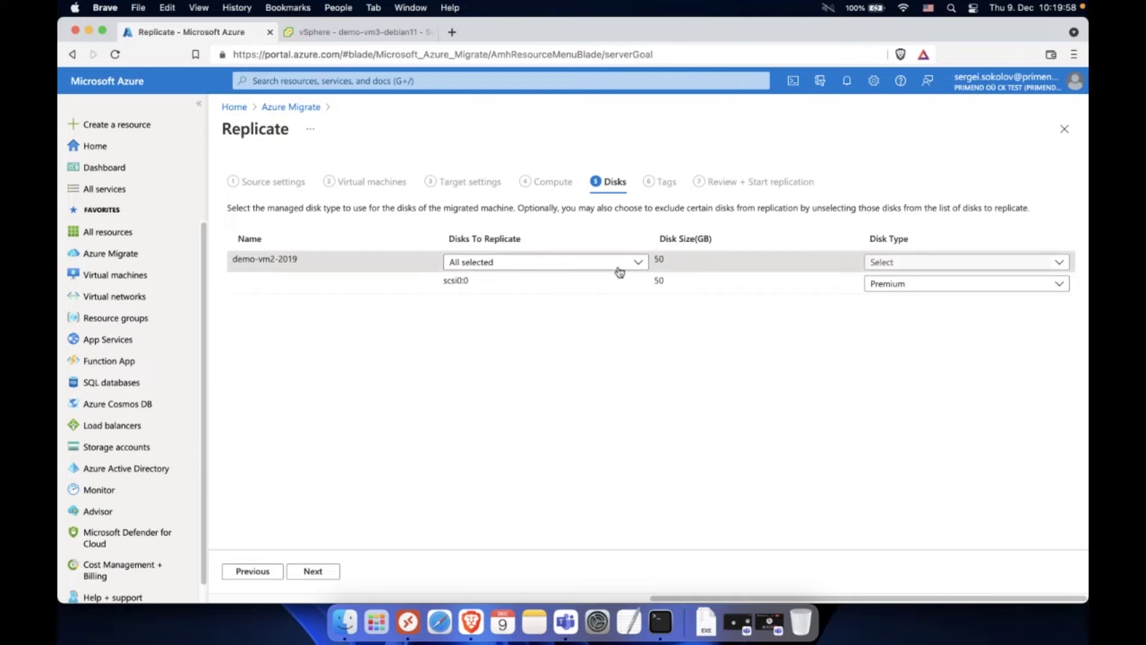
left_click(638, 262)
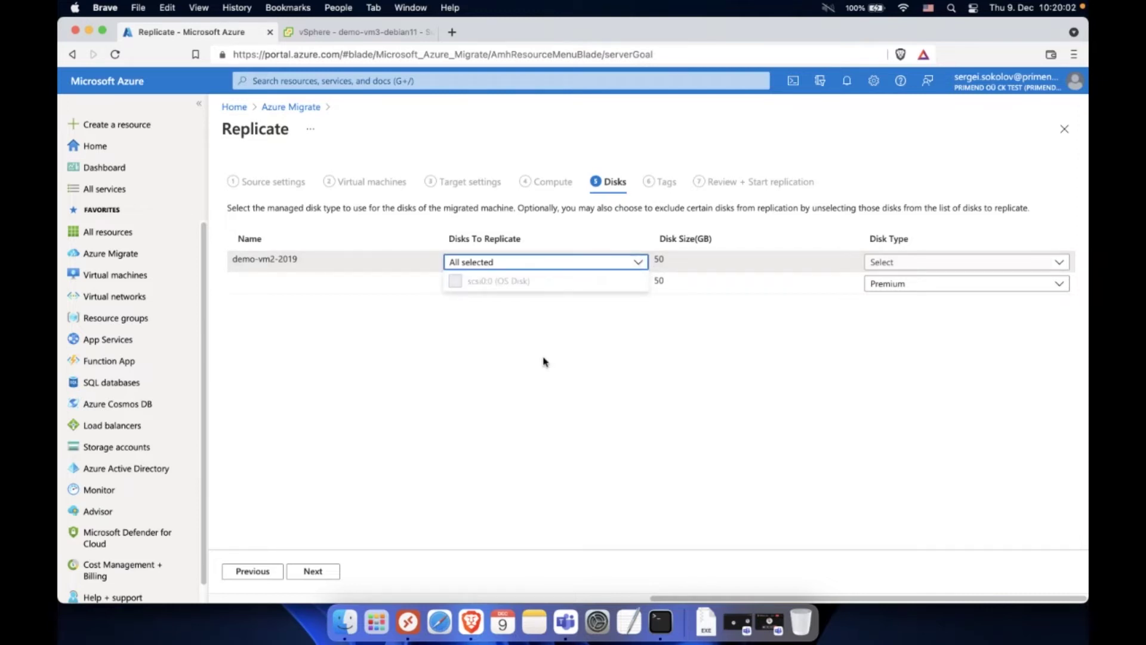
left_click(579, 337)
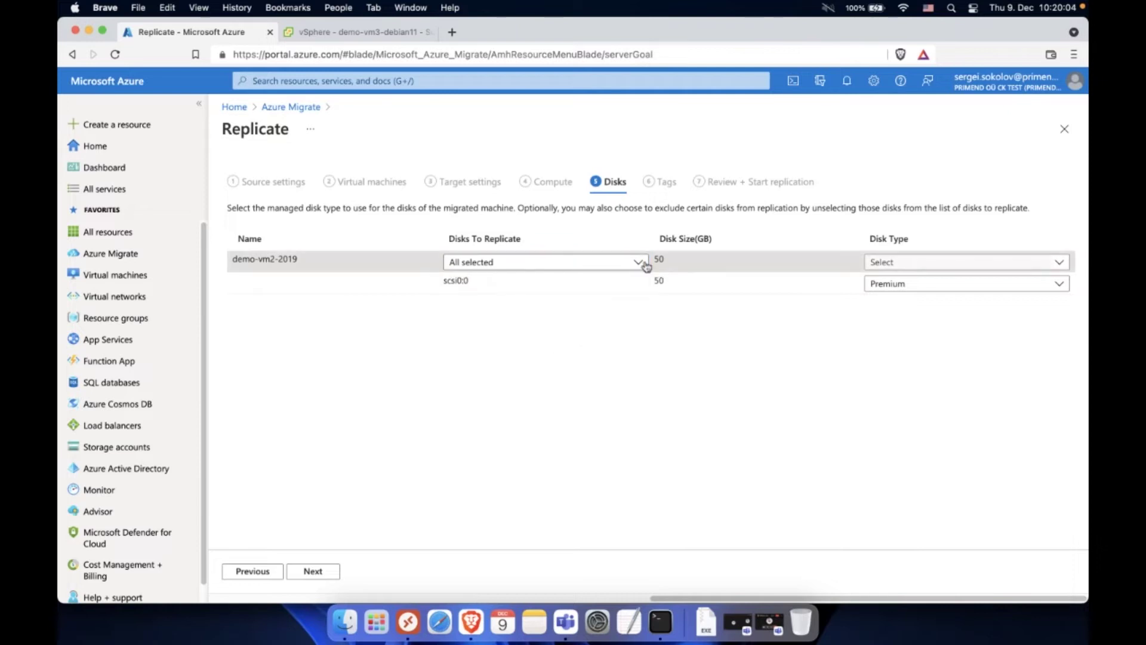
Step: Continue past the tags without adding any to the replication review, and close the wizard without starting the replication
left_click(320, 572)
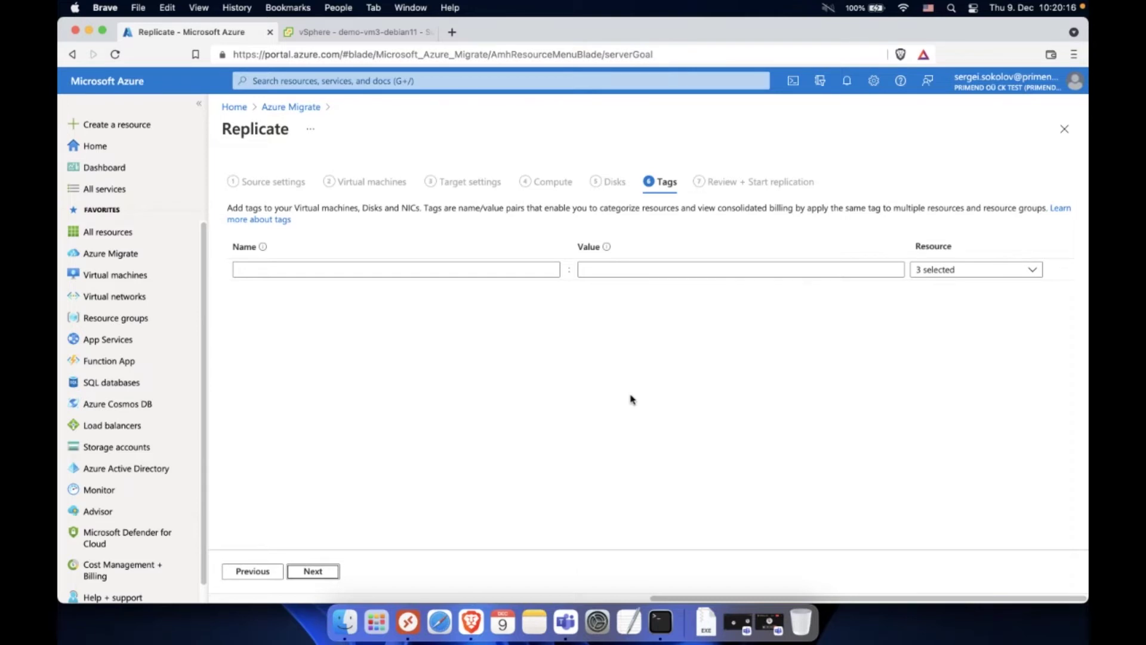
left_click(425, 269)
left_click(626, 380)
left_click(523, 270)
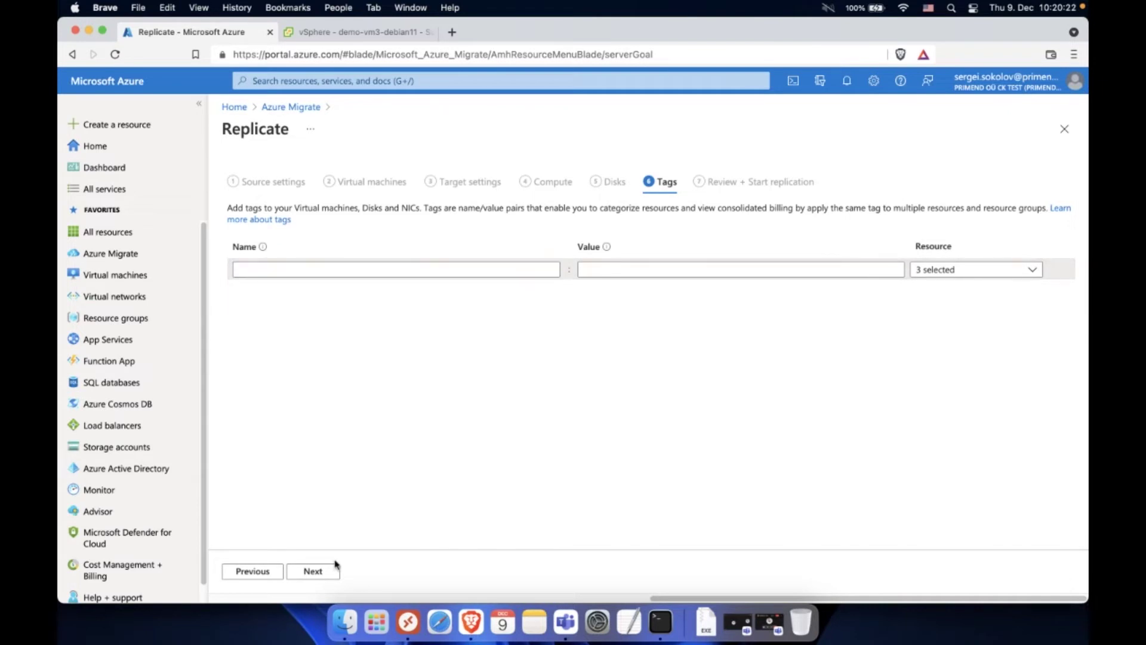
left_click(313, 571)
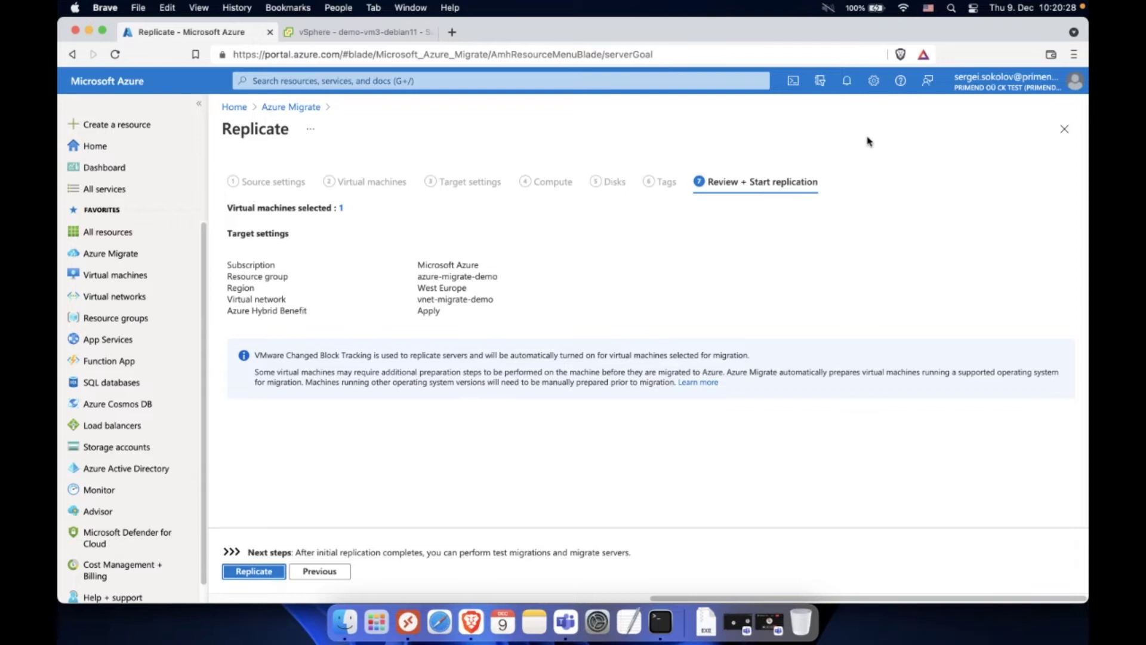
left_click(1067, 135)
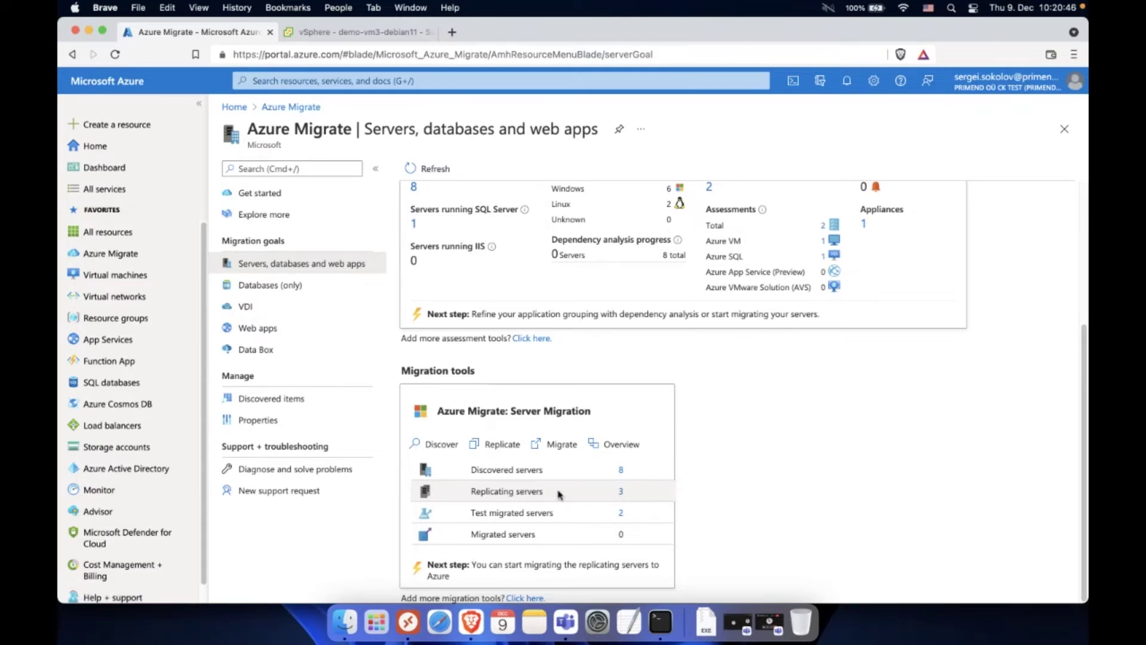
Step: Open the replicating servers of Server Migration and examine the available actions for demo-vm5-2019 and demo-vm6-2019
left_click(621, 491)
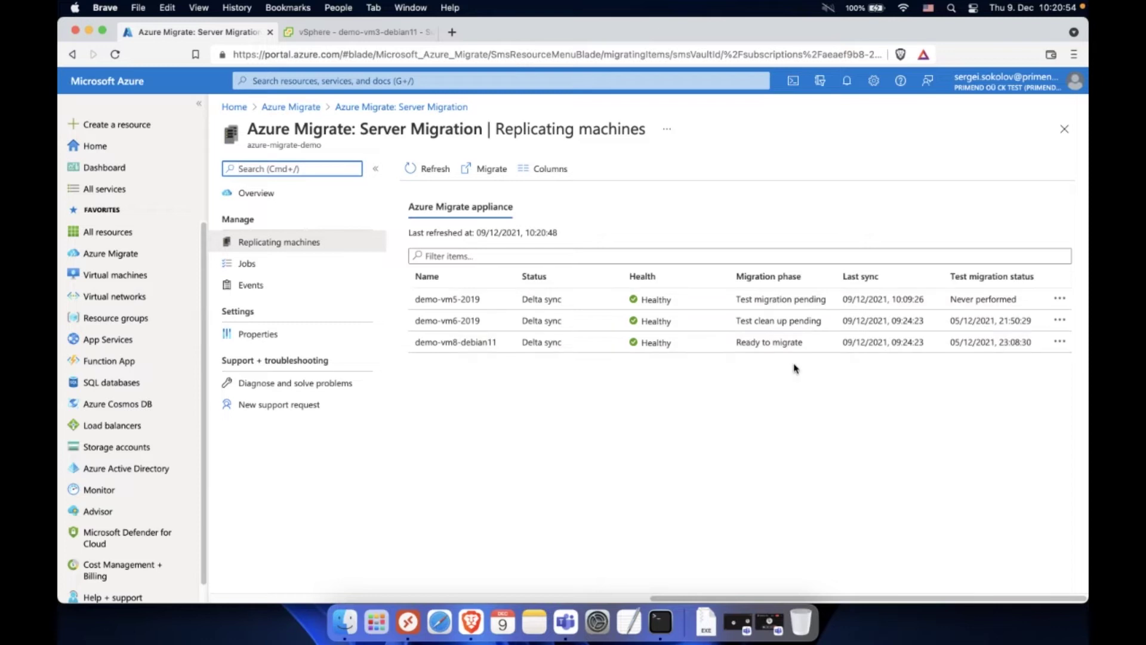
left_click(1059, 299)
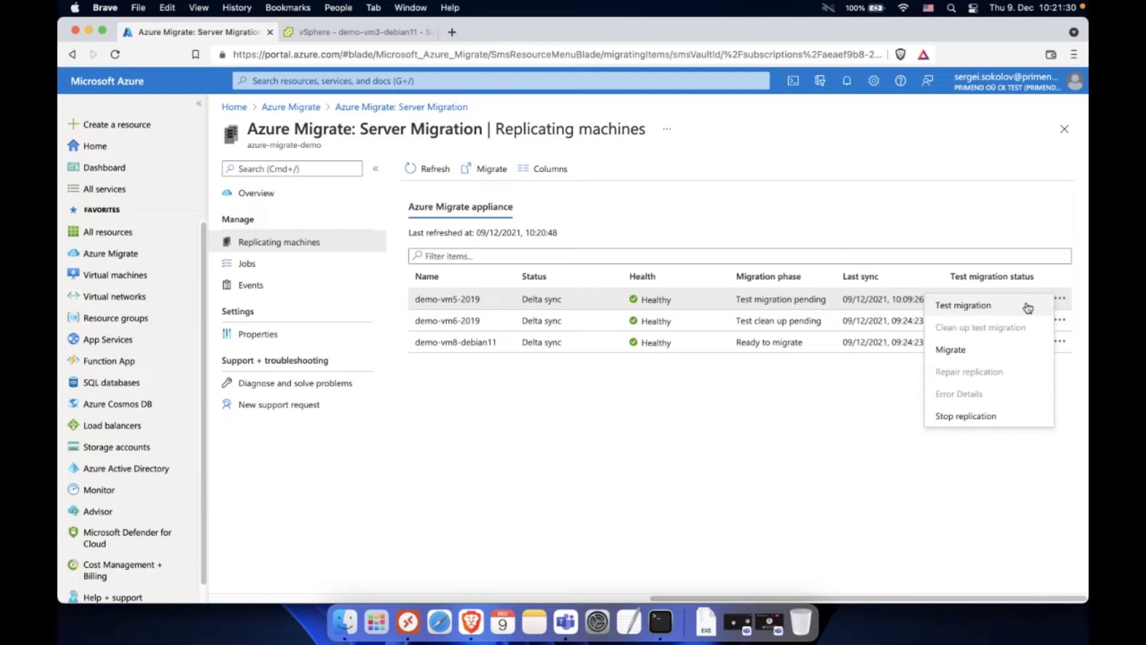
left_click(860, 399)
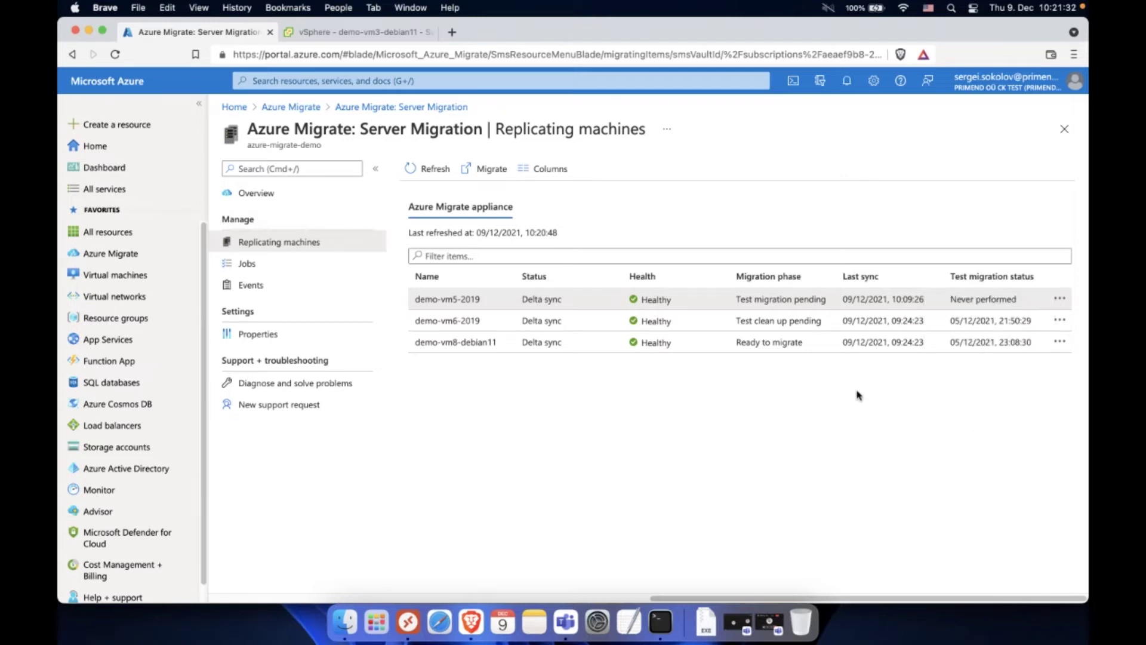
left_click(1060, 323)
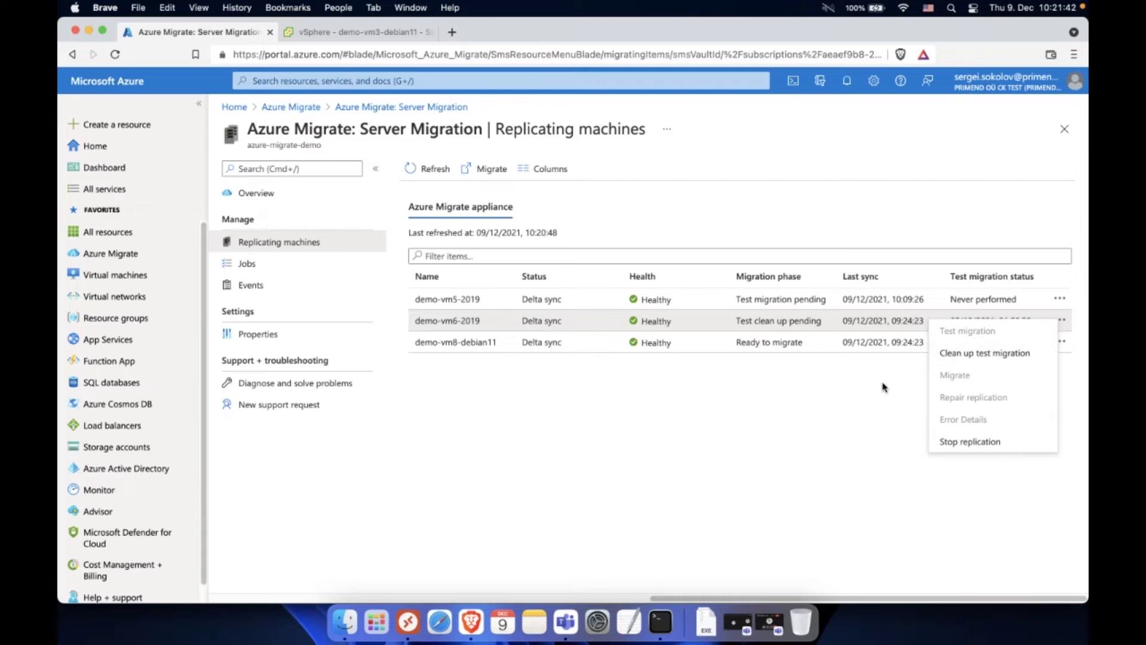
left_click(741, 400)
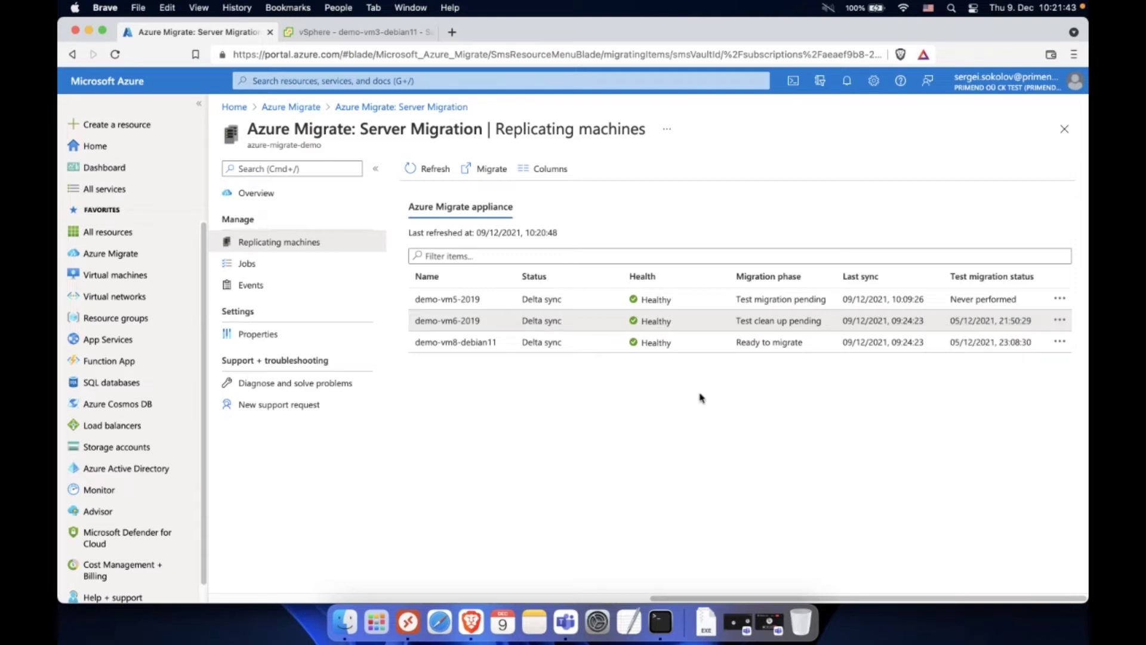
Step: Open demo-vm6-2019-test from the virtual machines list and examine its size, private IP address and other properties
left_click(127, 278)
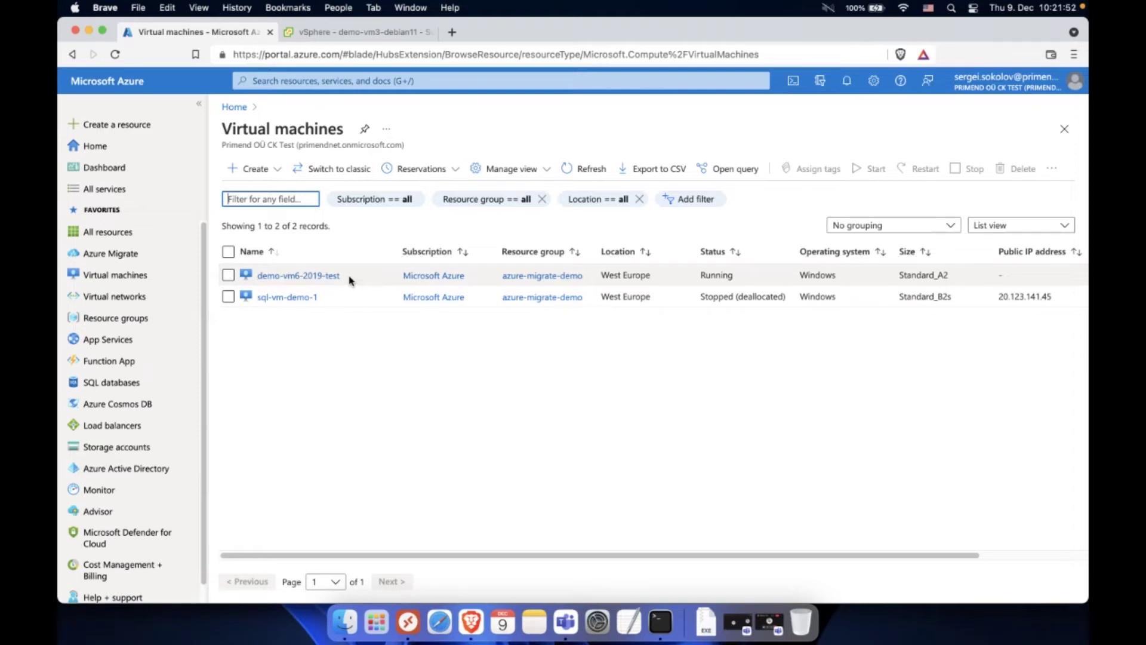
left_click_drag(347, 278, 326, 276)
left_click(356, 329)
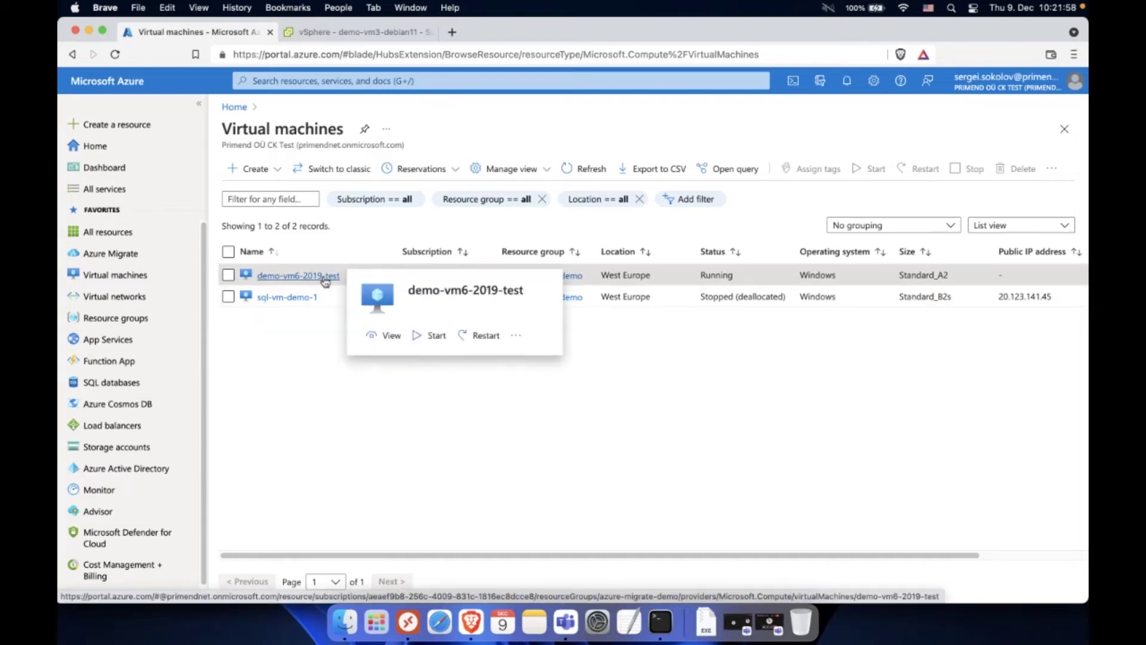
left_click(326, 278)
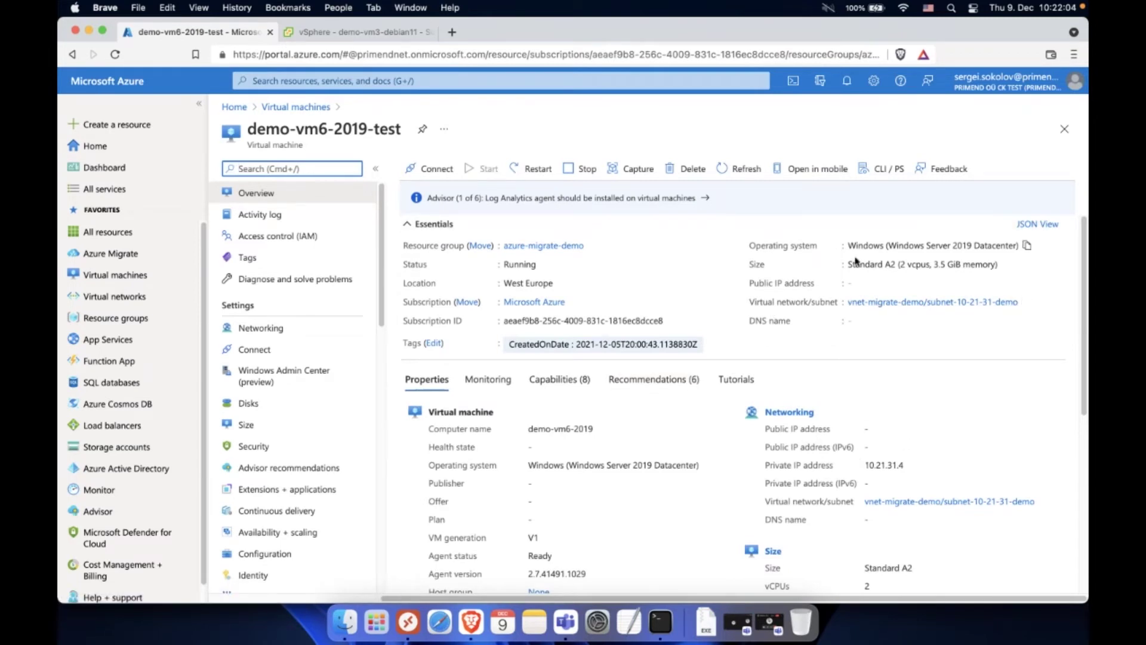
left_click_drag(849, 266, 891, 263)
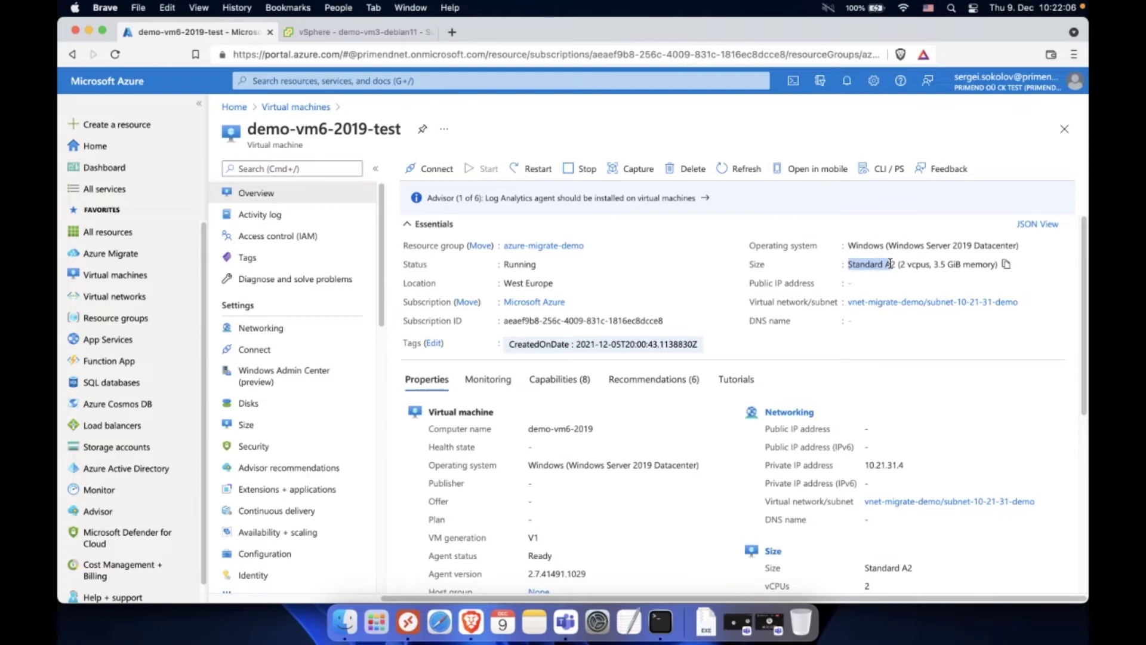
left_click(889, 264)
left_click_drag(912, 466, 866, 465)
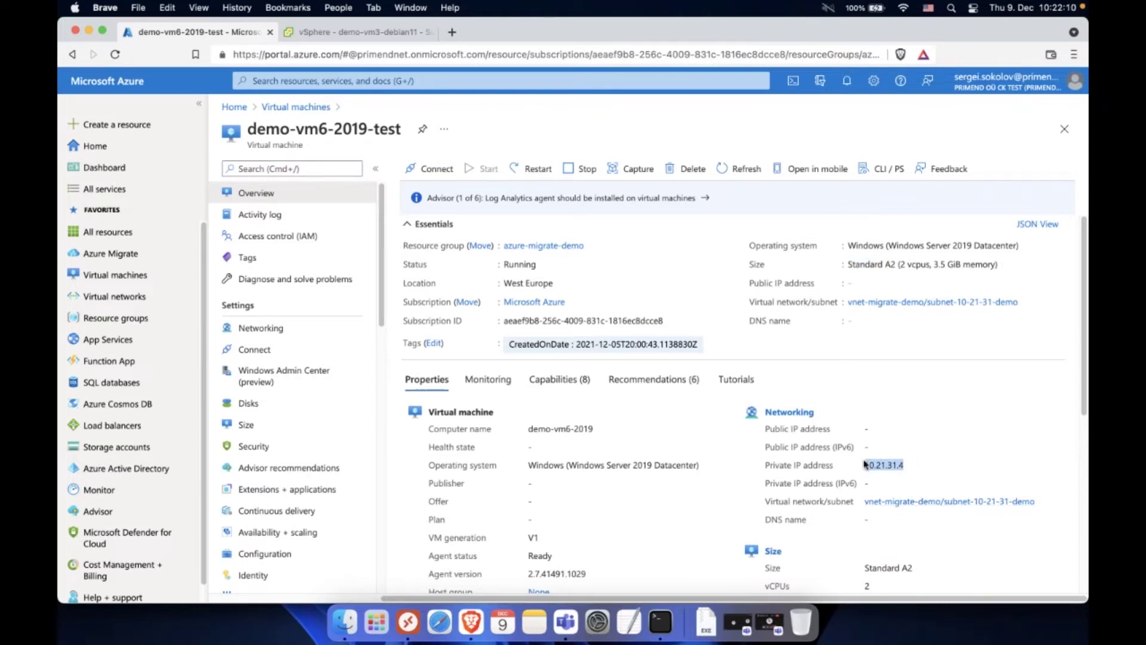
scroll(860, 460, "down", 10)
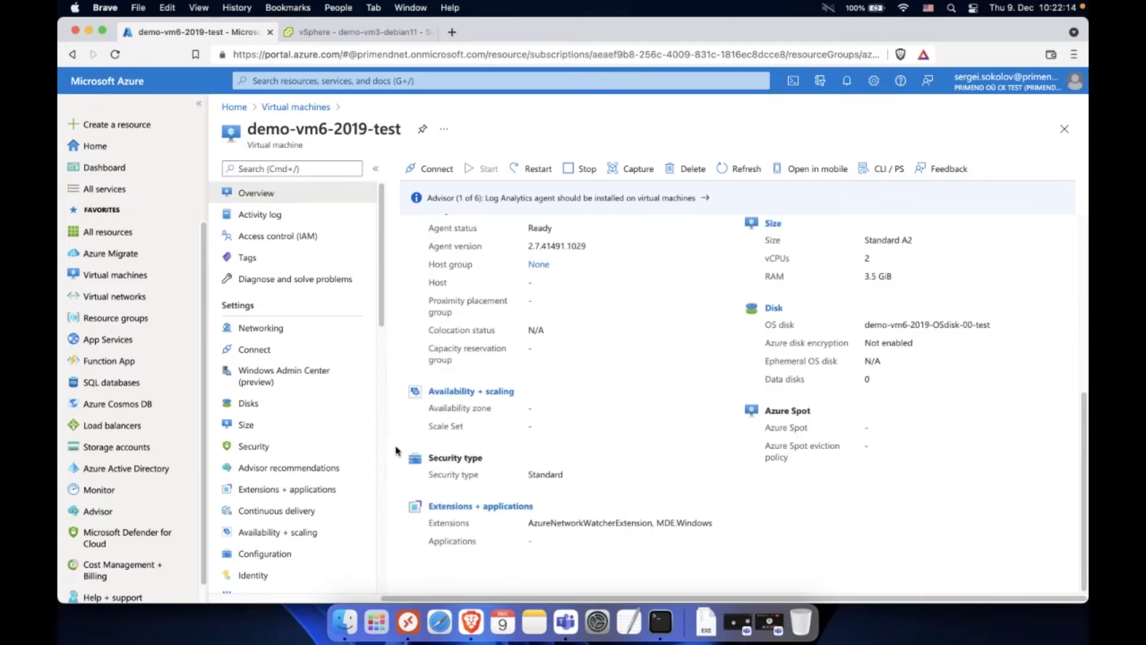
Step: Open the Bastion connection page of demo-vm6-2019-test and check which remote protocols the service supports
scroll(351, 484, "down", 3)
scroll(351, 483, "down", 2)
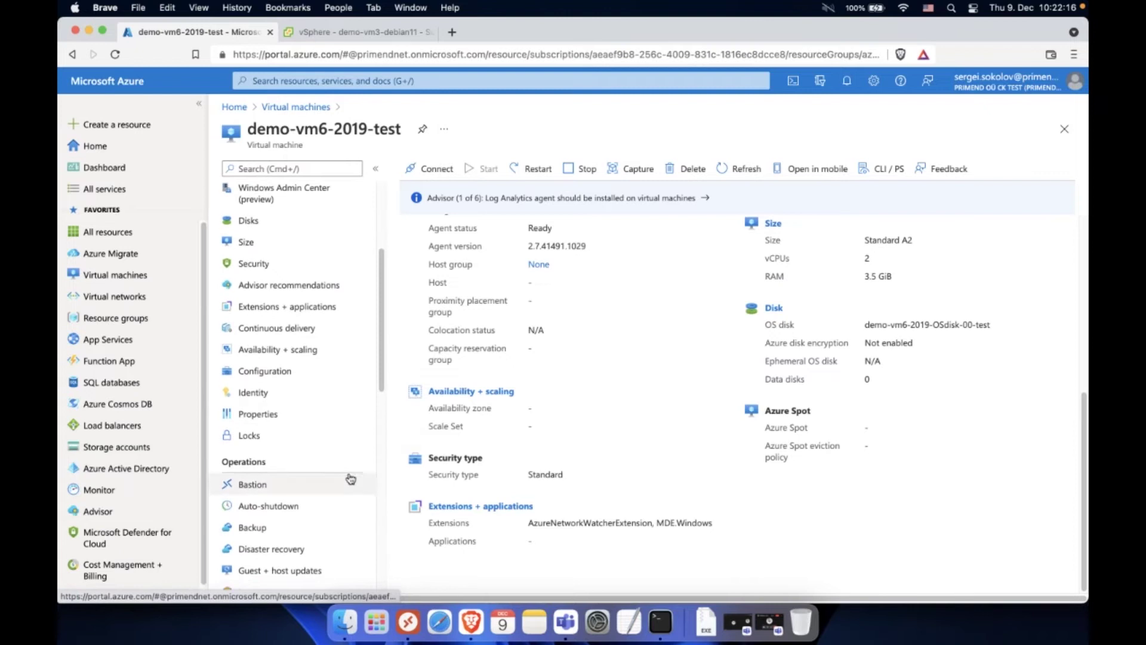
left_click(307, 493)
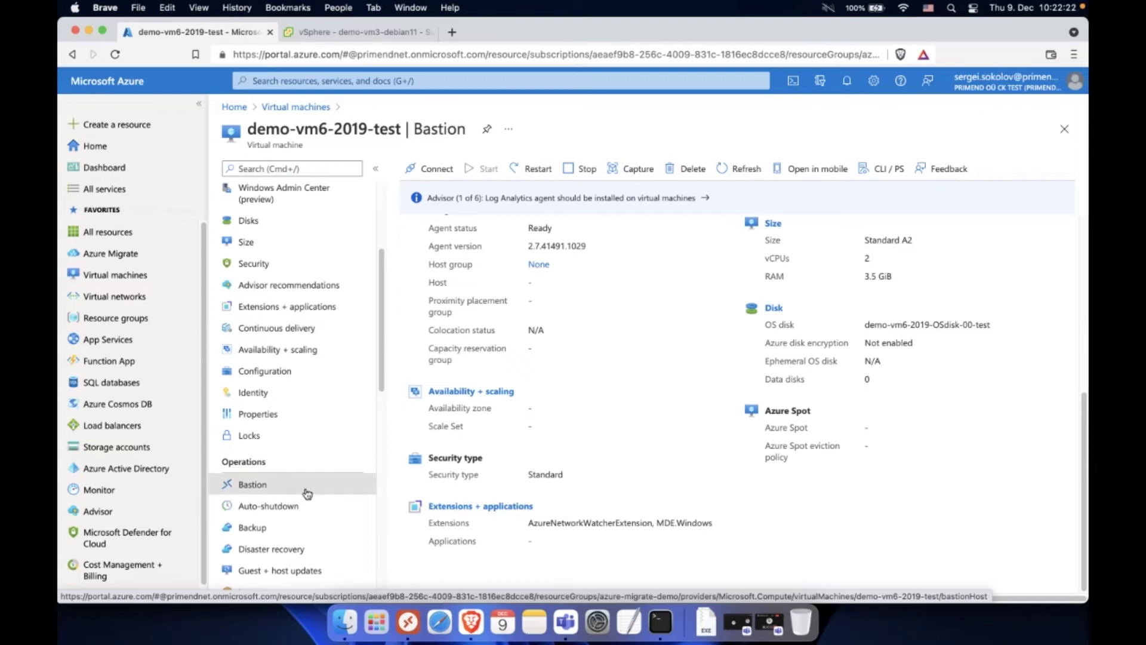
left_click(618, 267)
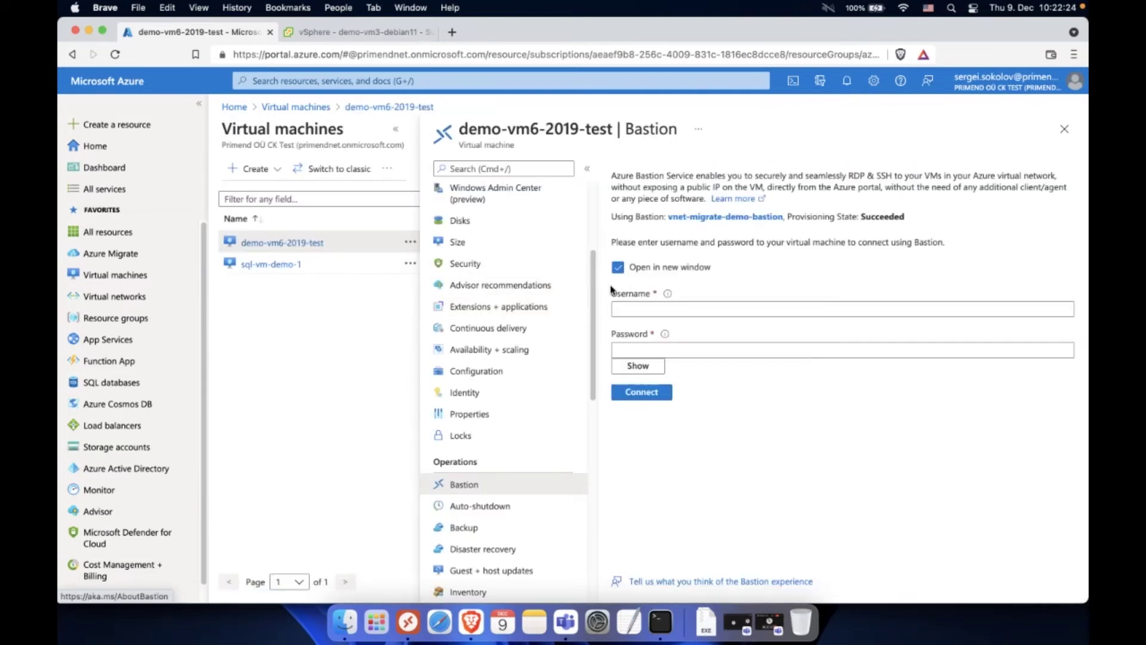
left_click(637, 306)
left_click(687, 310)
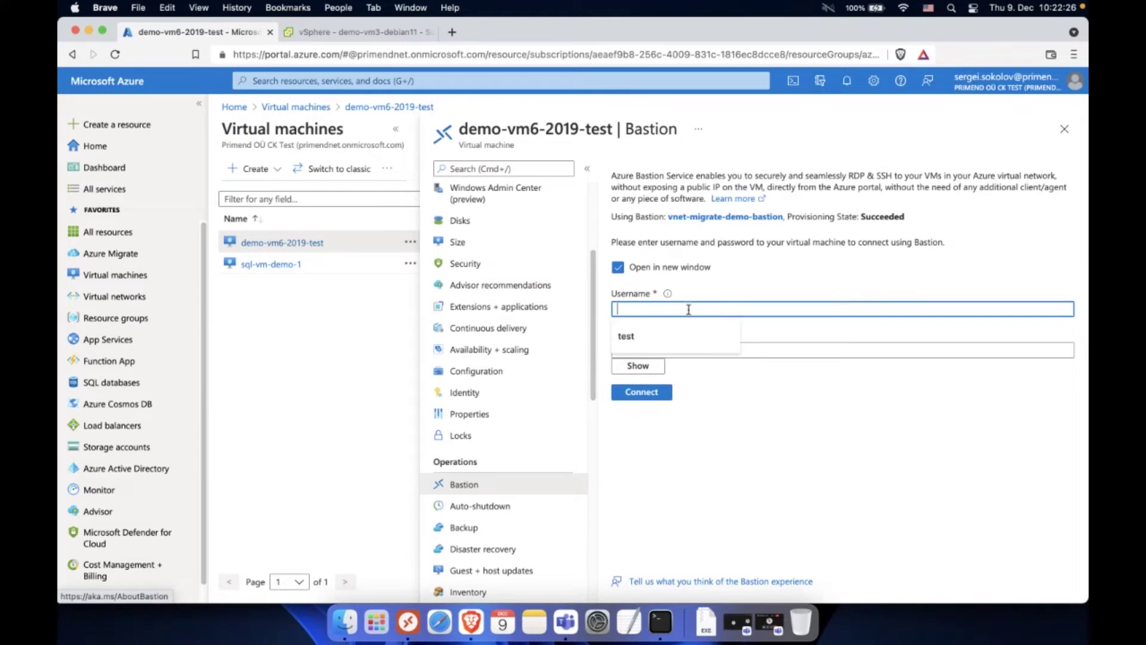
left_click(754, 284)
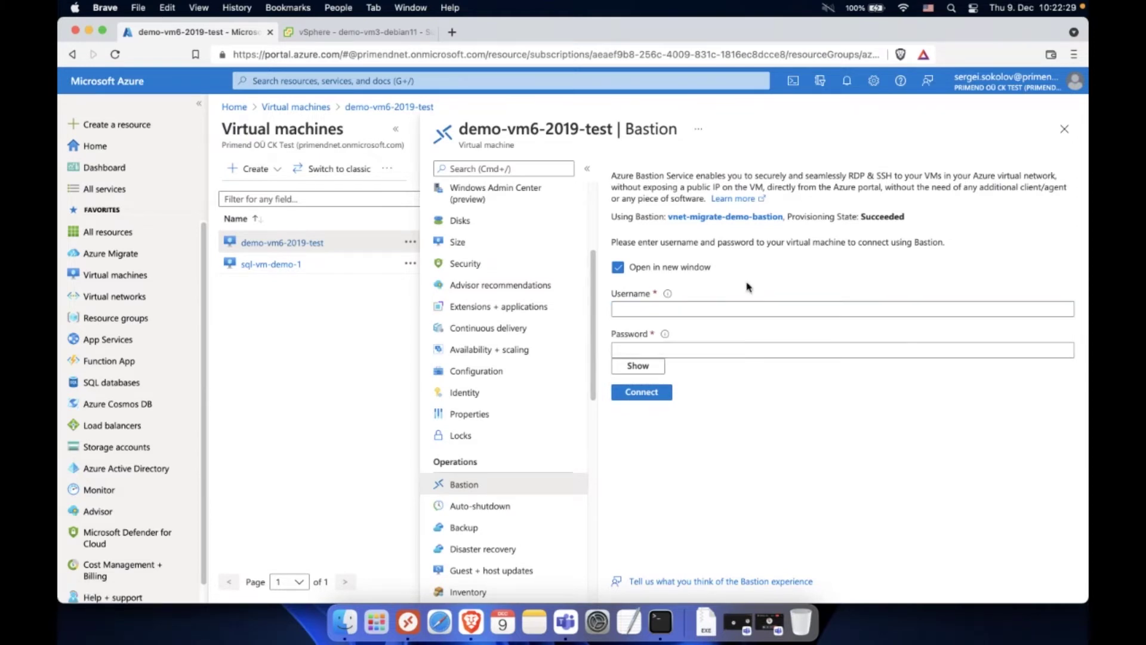
left_click(724, 308)
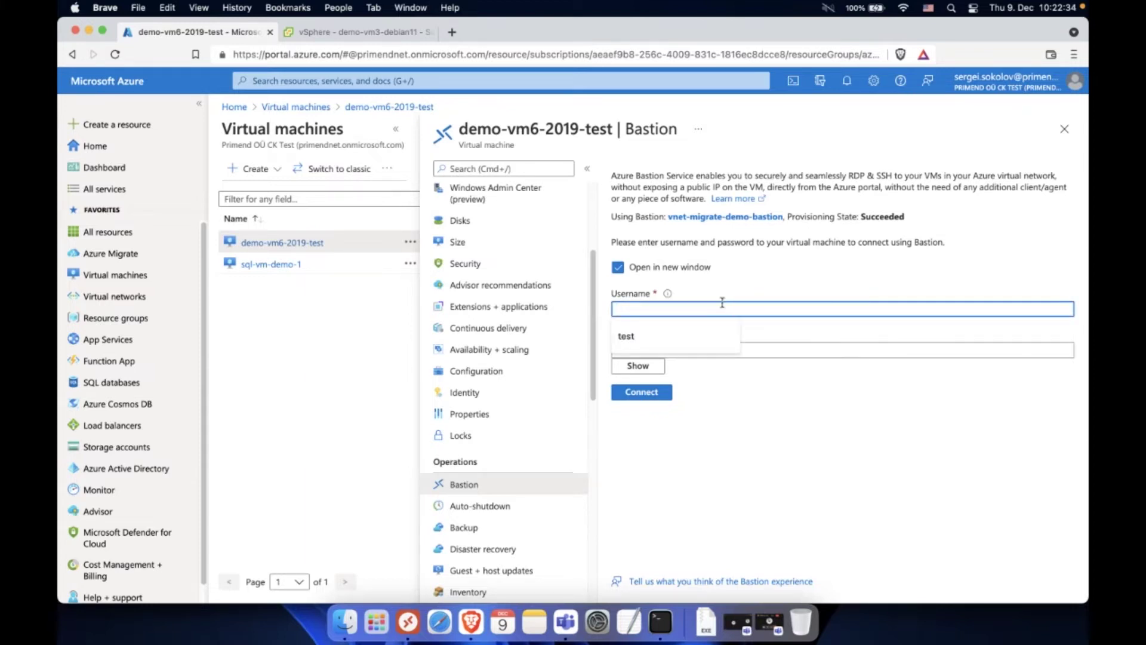
left_click(722, 288)
left_click_drag(848, 175, 891, 176)
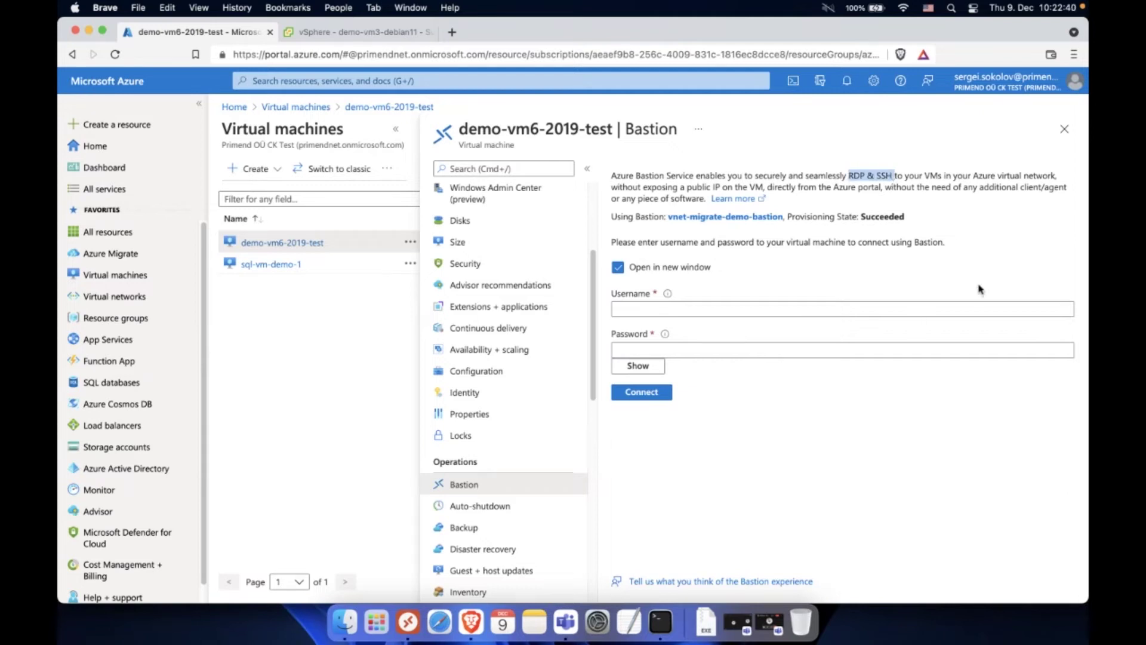
Step: Connect to demo-vm6-2019-test through Bastion with the username administrator and the account password
left_click(696, 309)
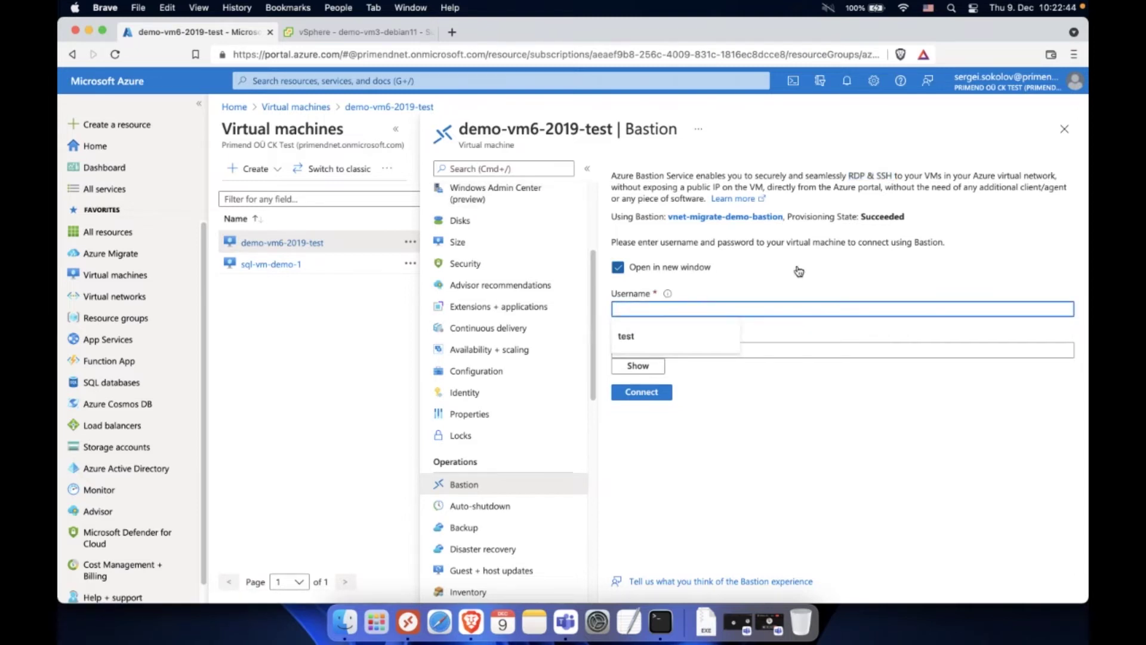
type("administrator")
key("Tab")
type("••")
type("•")
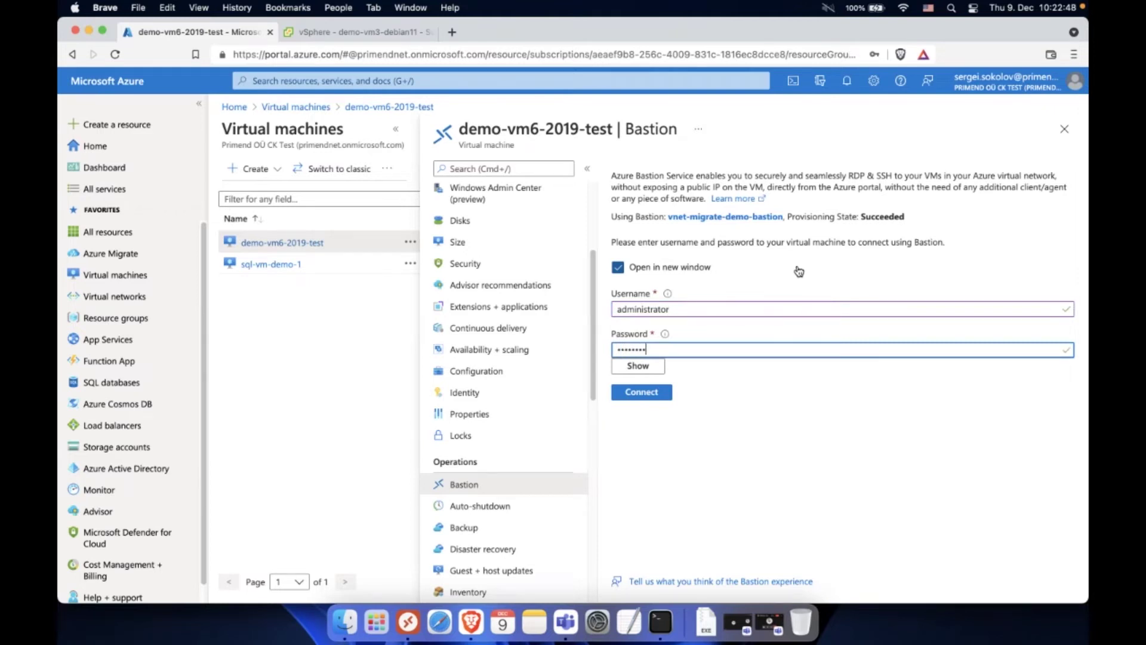
key("BackSpace")
key("BackSpace")
key("BackSpace")
key("BackSpace")
key("BackSpace")
key("BackSpace")
key("BackSpace")
key("BackSpace")
type("••••••••")
left_click(650, 395)
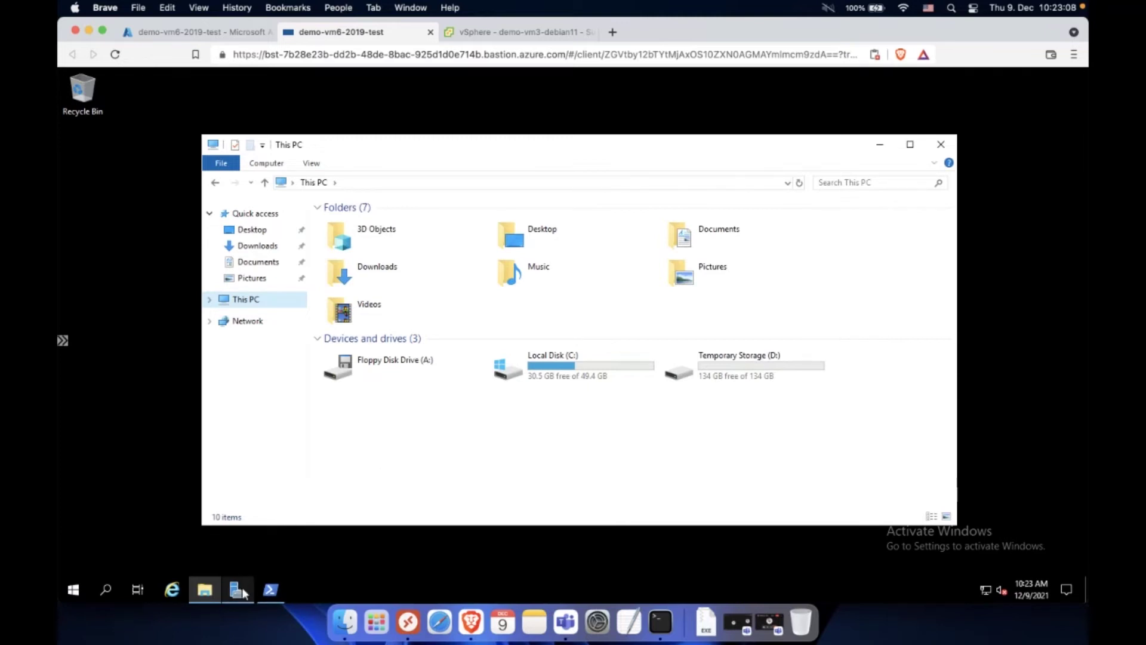
Step: Return to the Azure portal, reopen the replicating servers of Server Migration and check the available actions for demo-vm6-2019
left_click(237, 34)
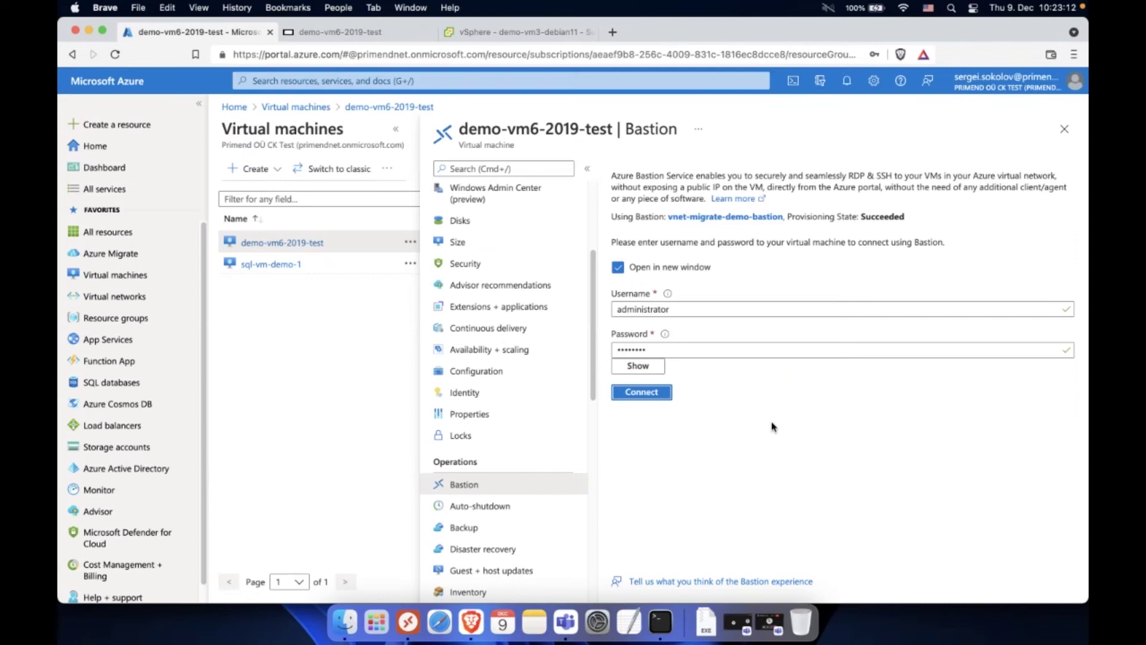
left_click(1065, 129)
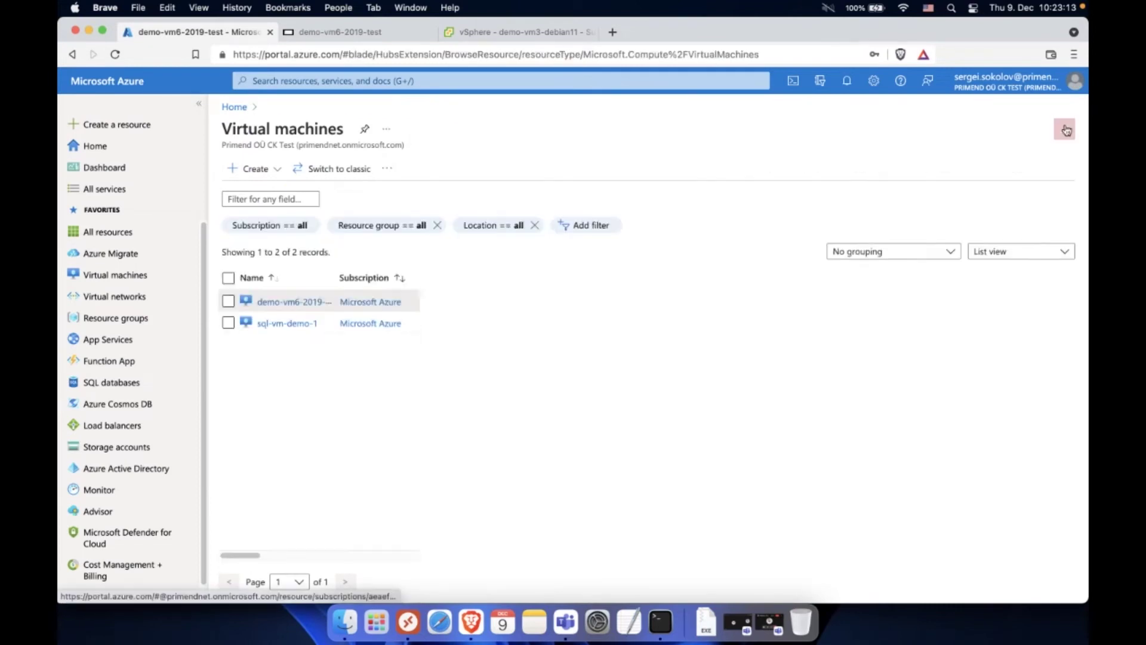
left_click(130, 258)
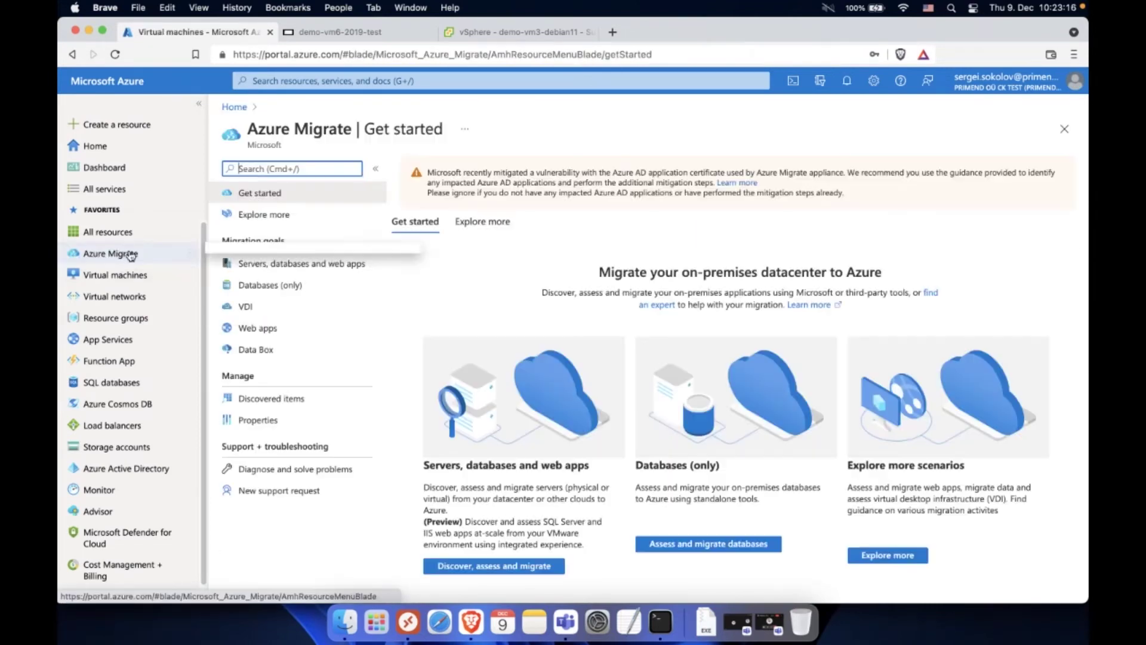
left_click(294, 270)
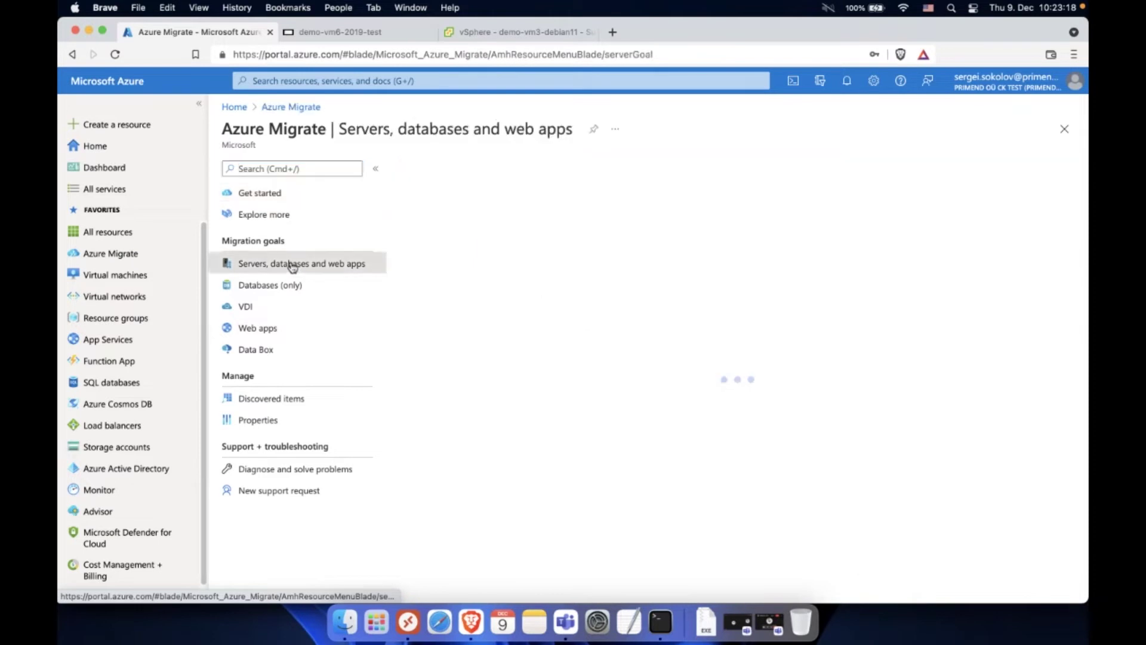
scroll(624, 519, "down", 5)
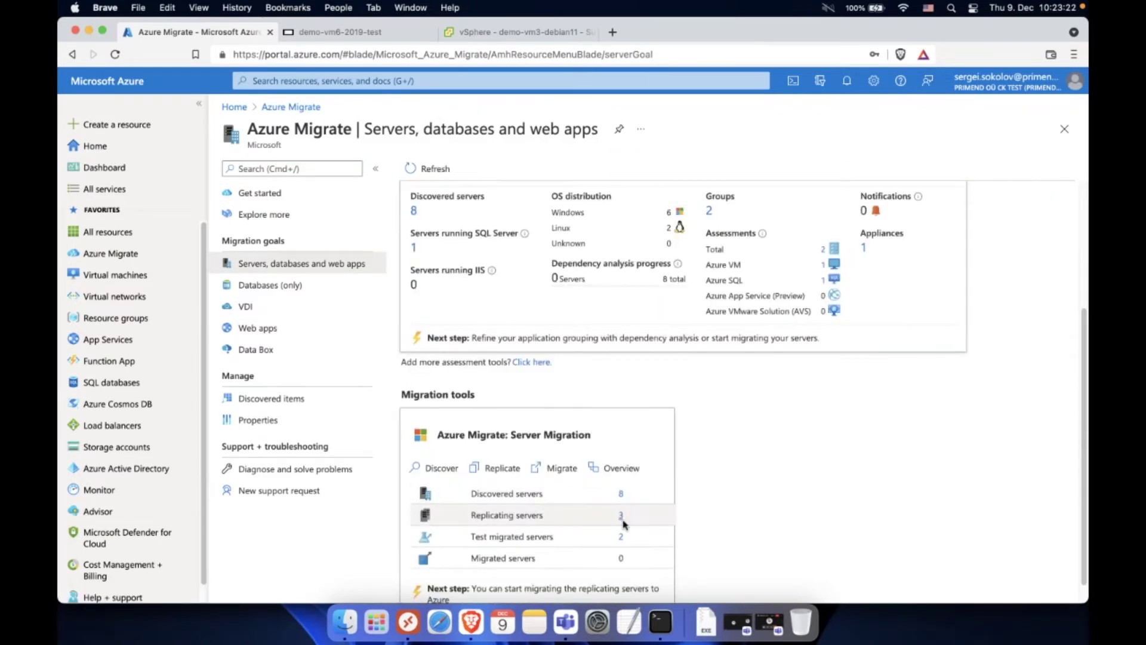
left_click(623, 518)
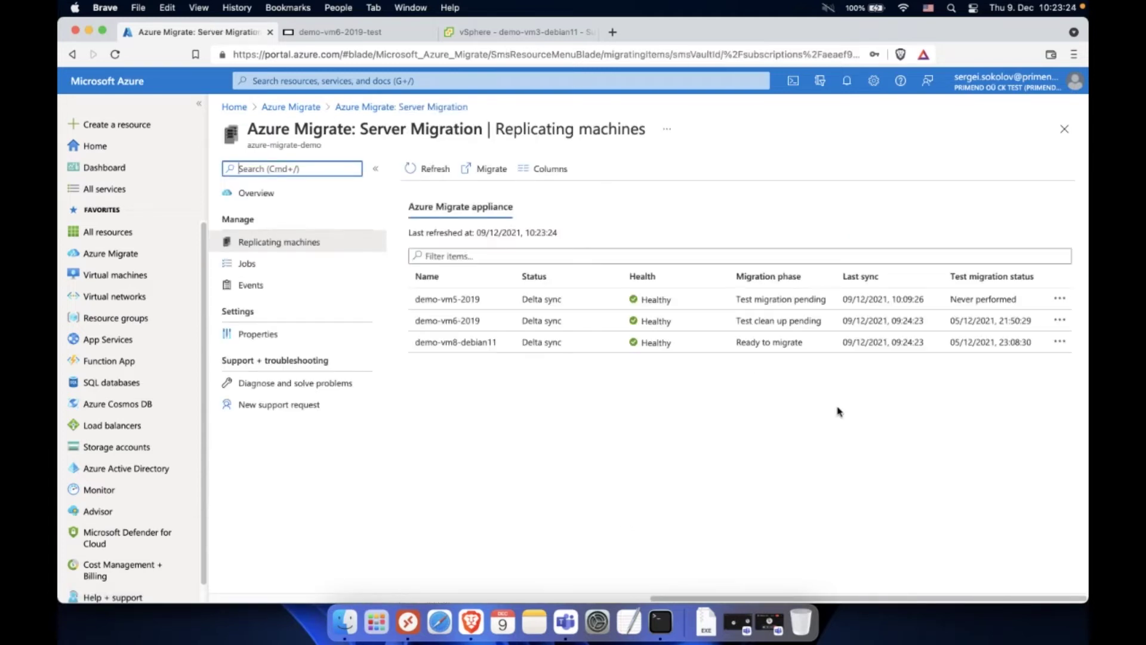
left_click(1062, 322)
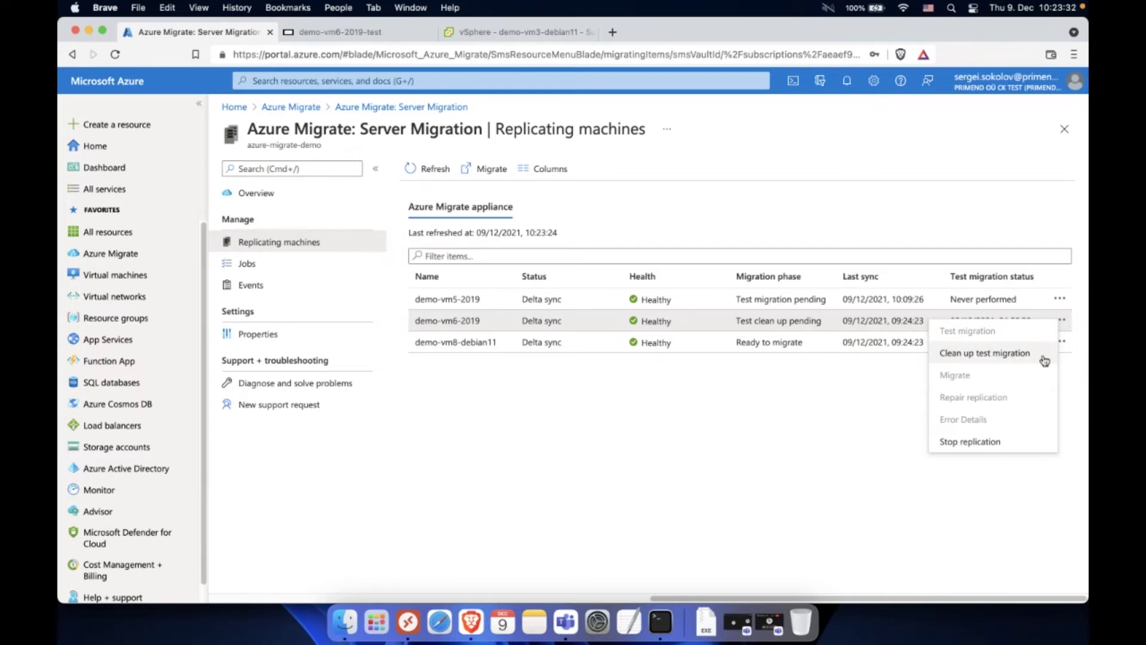
left_click(873, 398)
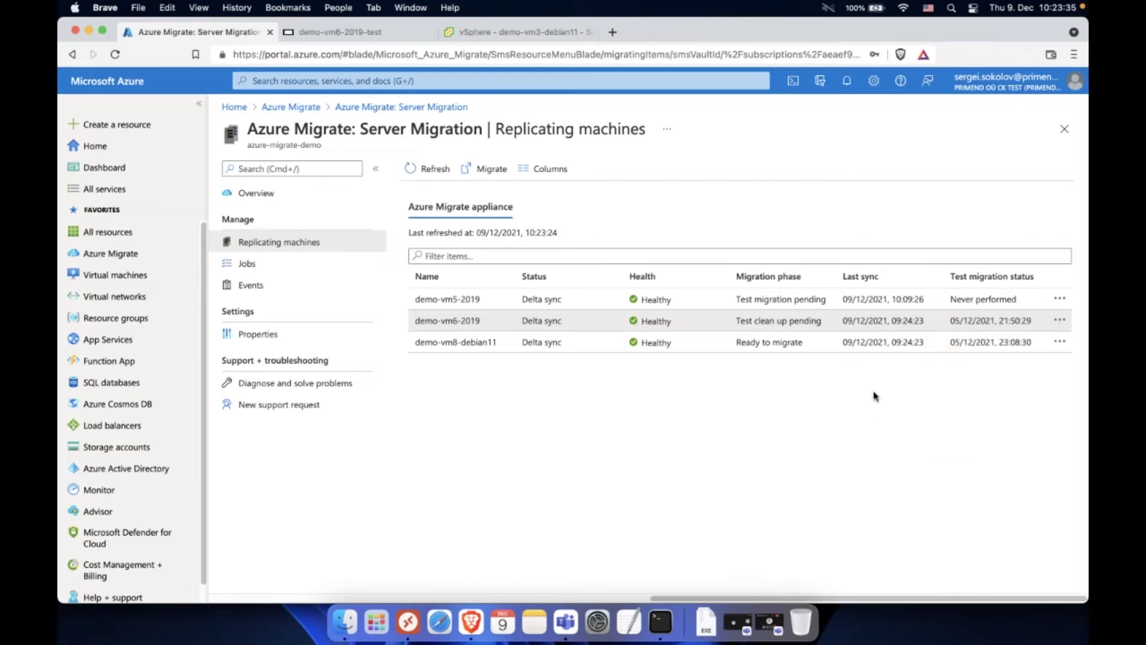
Step: Start the migration of demo-vm5-2019 with Yes for shutting down the virtual machine, and close the replicating machines page
left_click(1060, 299)
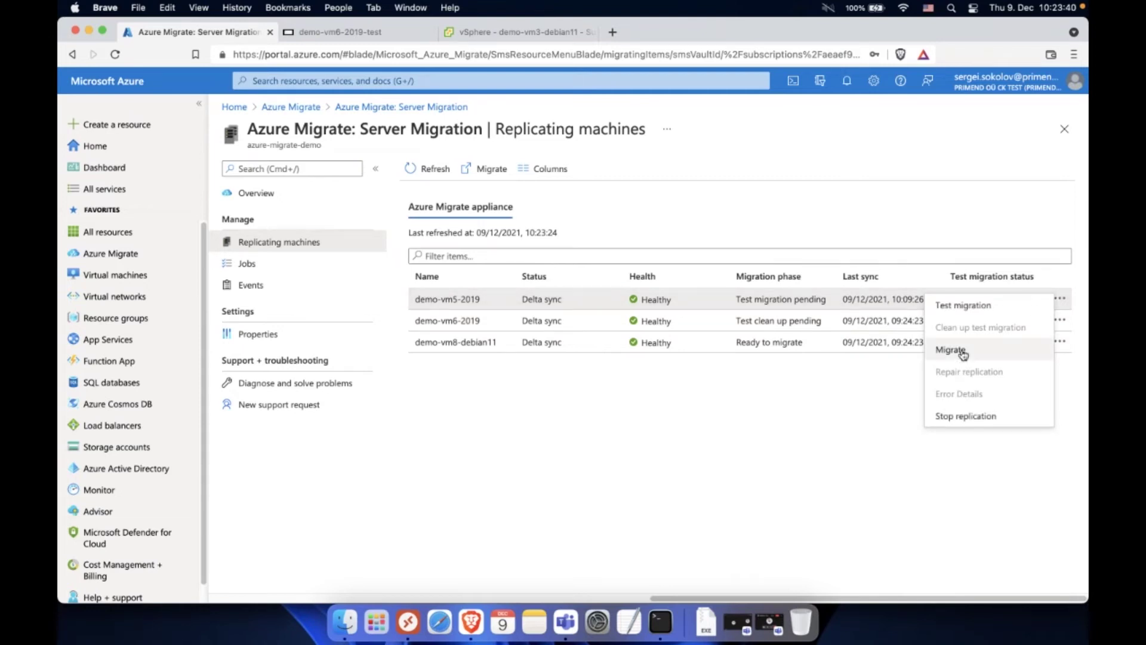
left_click(955, 350)
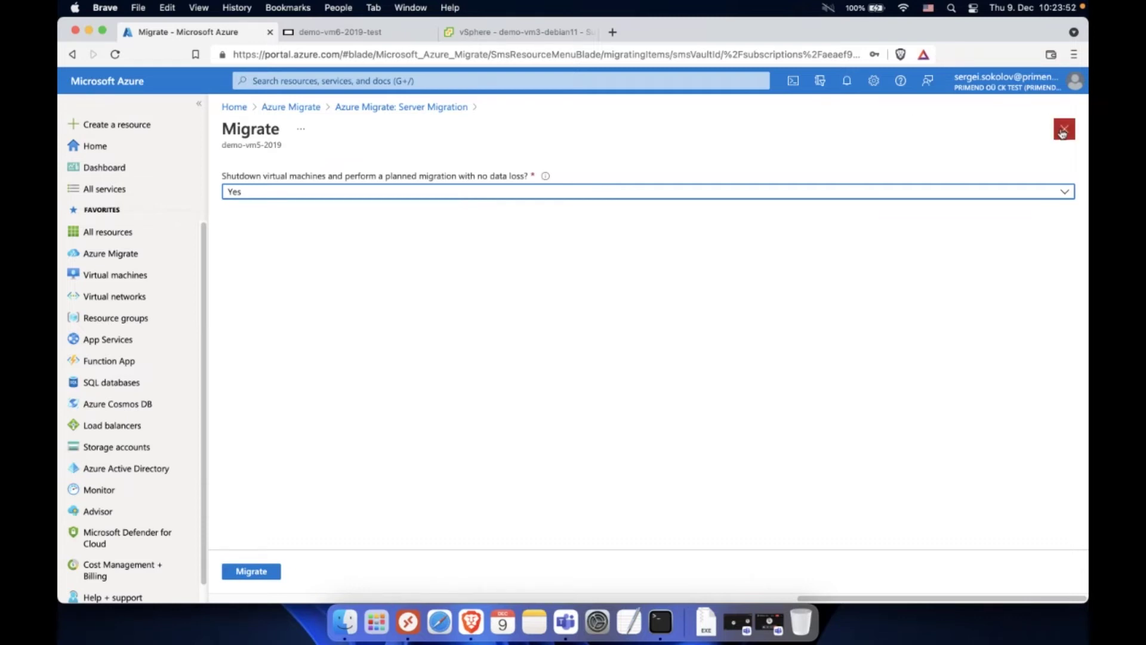
left_click(265, 573)
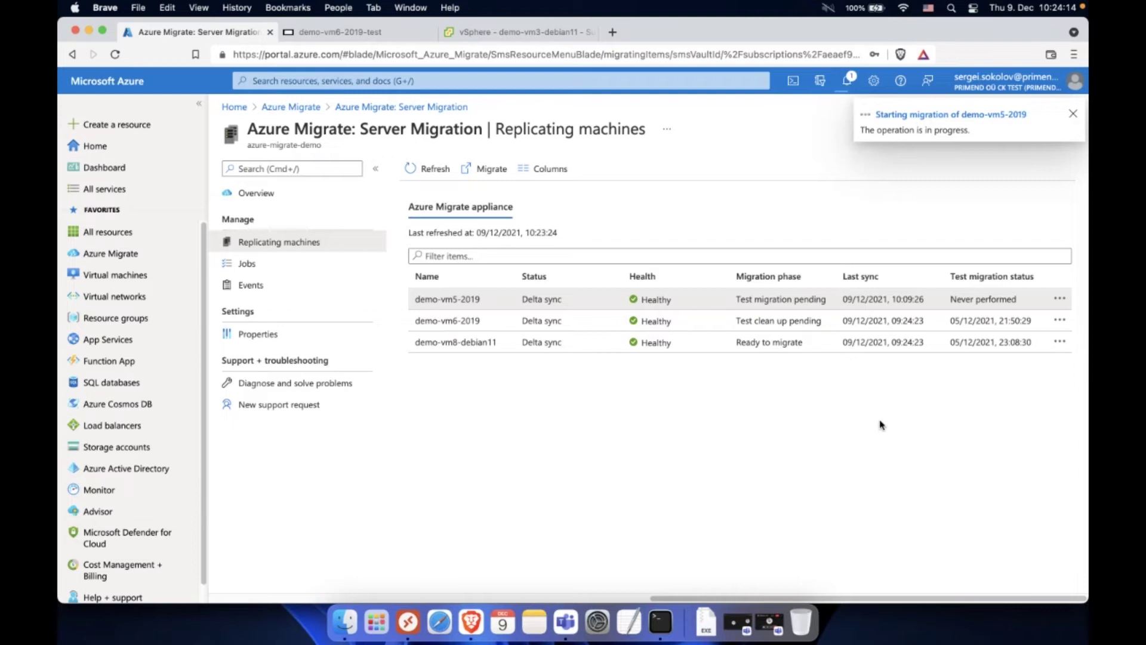
left_click(1073, 114)
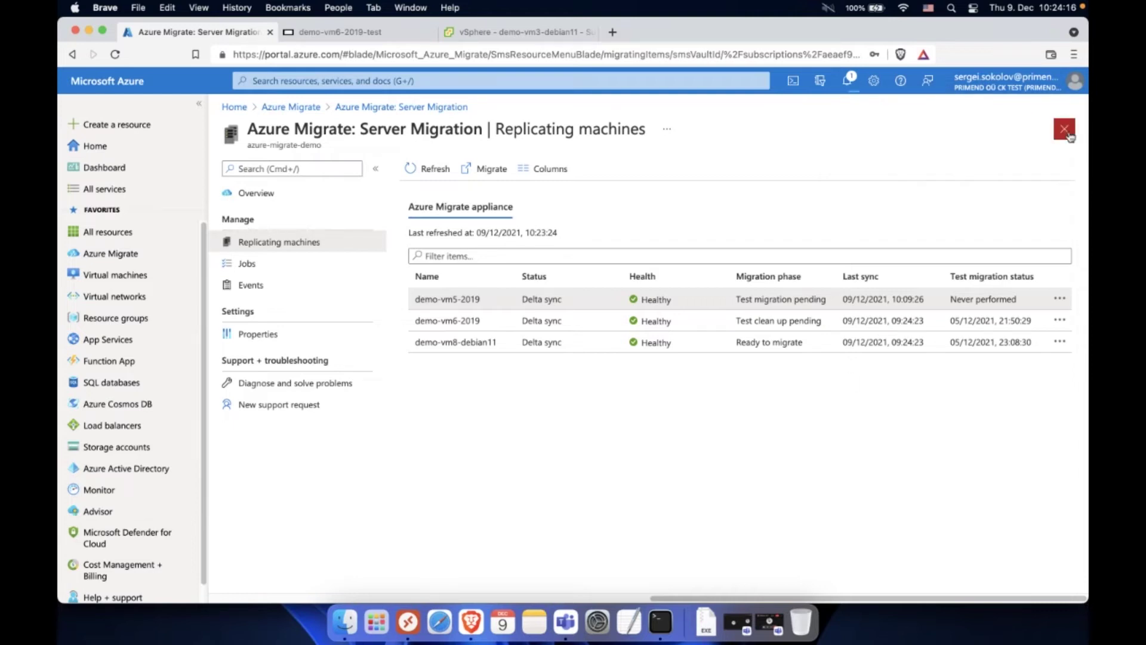
left_click(1062, 135)
scroll(757, 525, "down", 1)
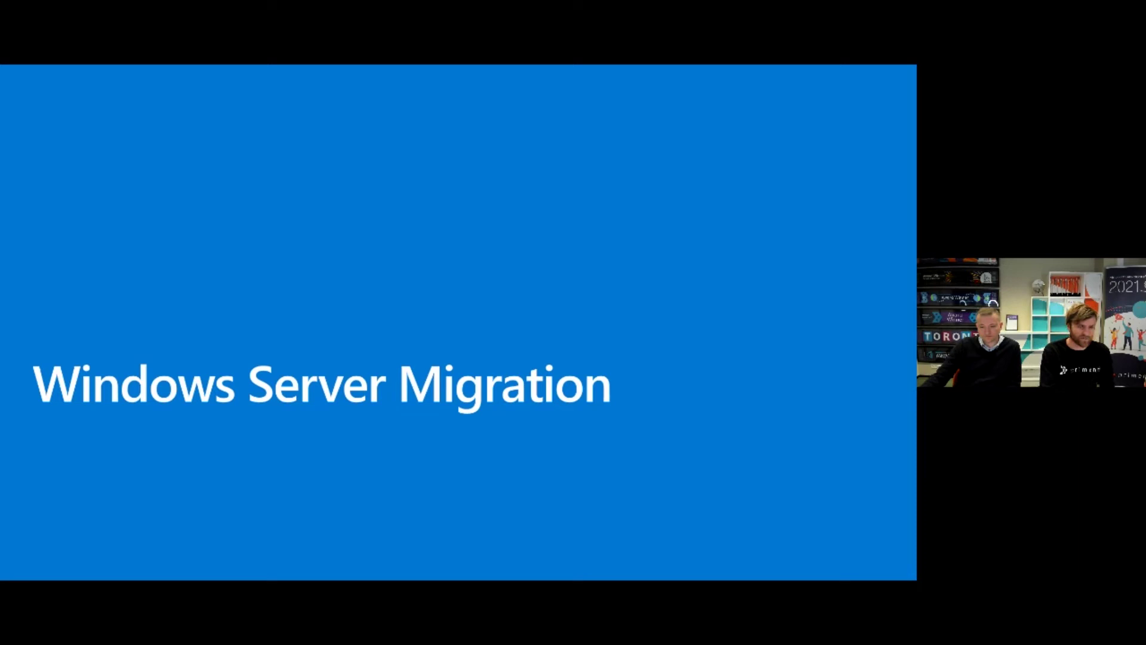
key("Right")
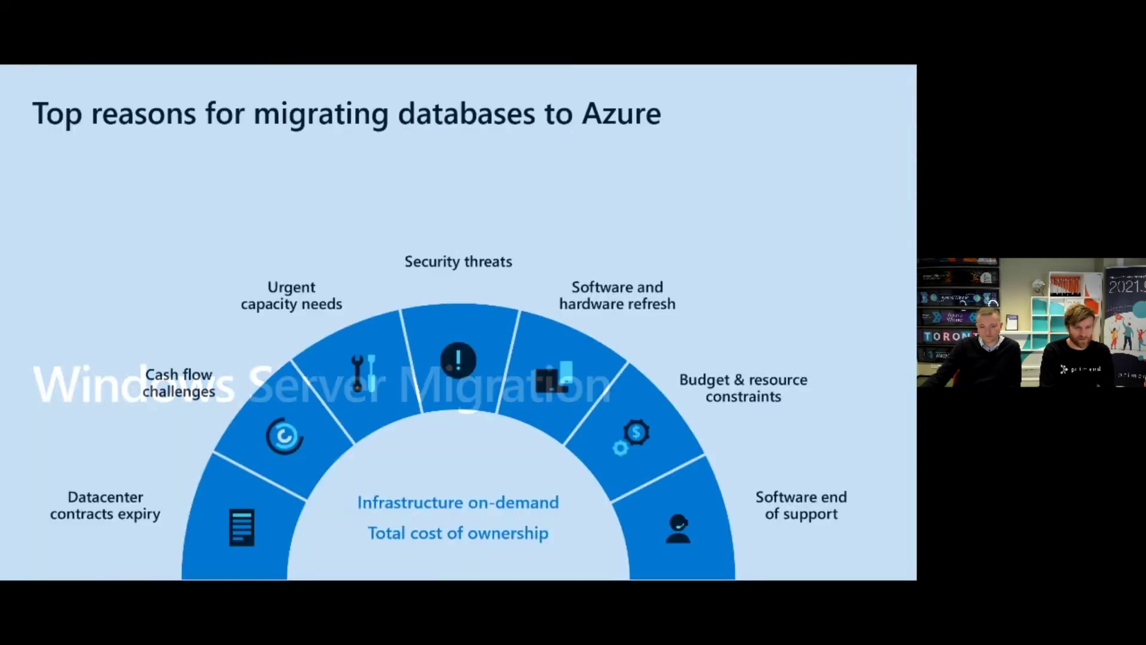
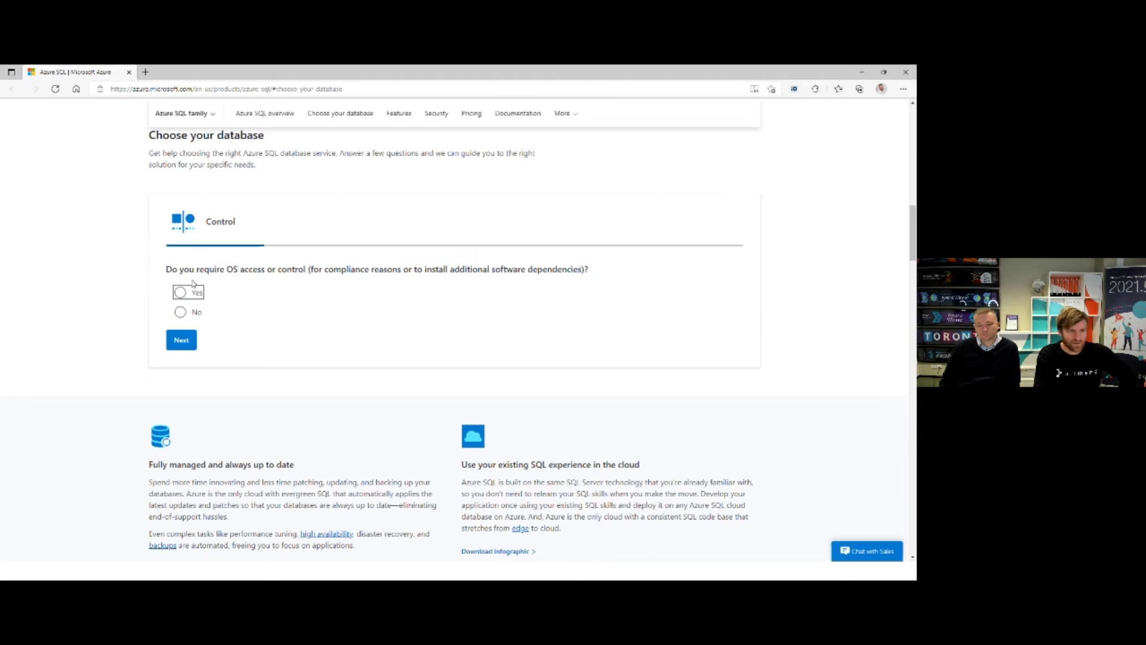
Step: Answer Yes to requiring OS access or control to view the Azure SQL recommendation, and reset the questionnaire
left_click(181, 292)
left_click(181, 339)
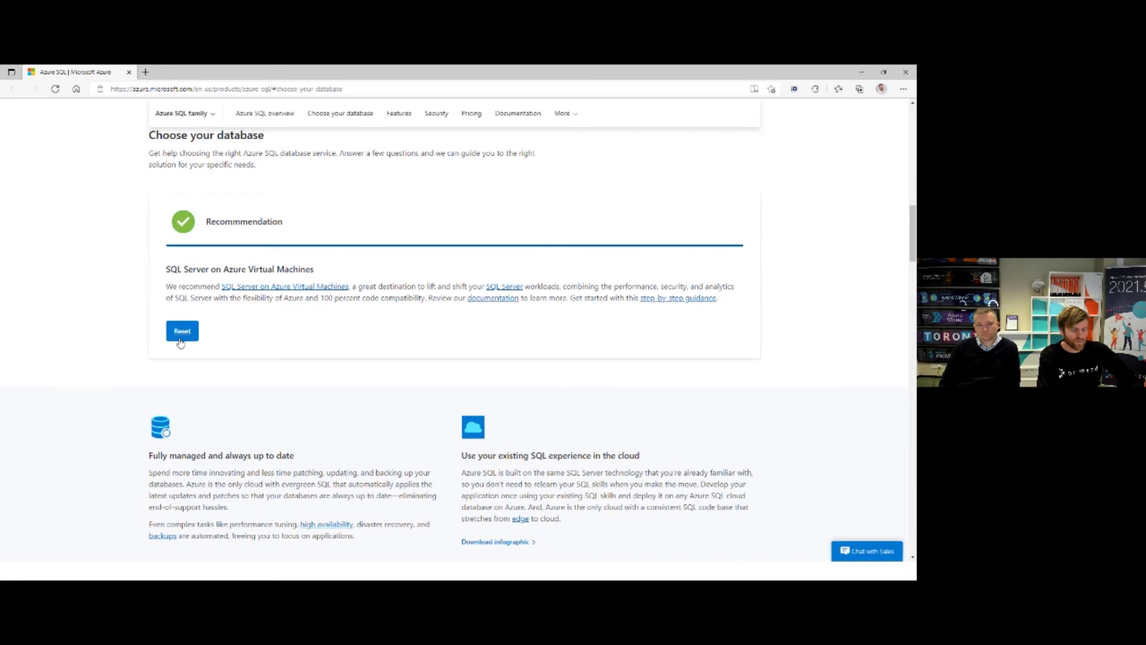
left_click(180, 342)
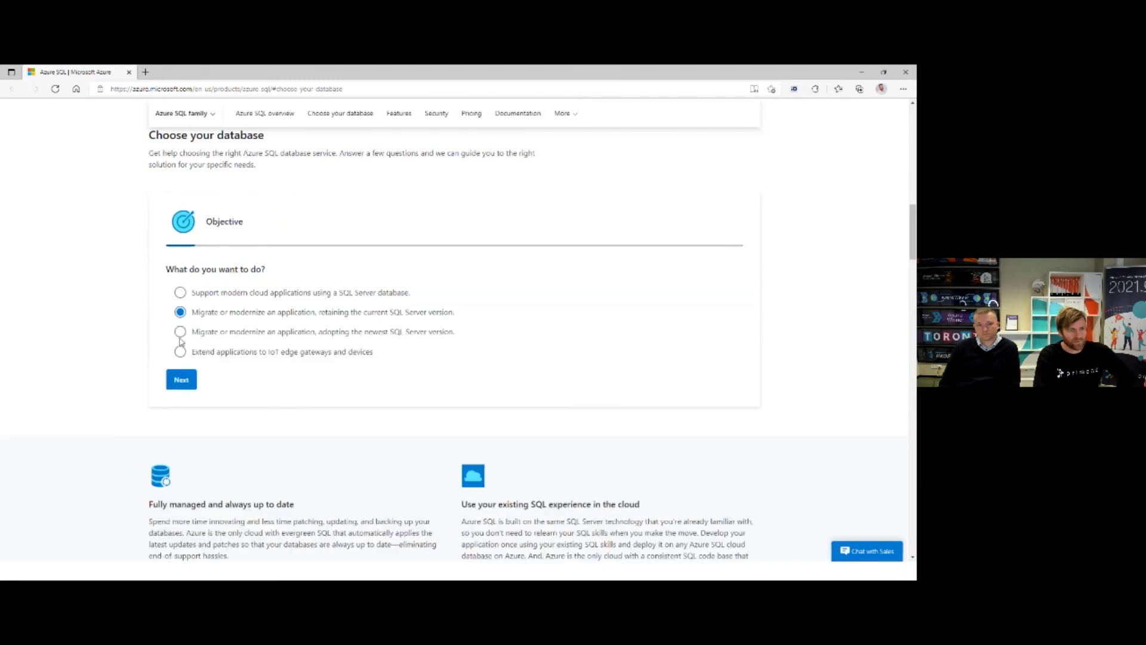
Step: Continue the database questionnaire with migration retaining the current SQL Server version and No for OS access or control
left_click(181, 379)
left_click(181, 312)
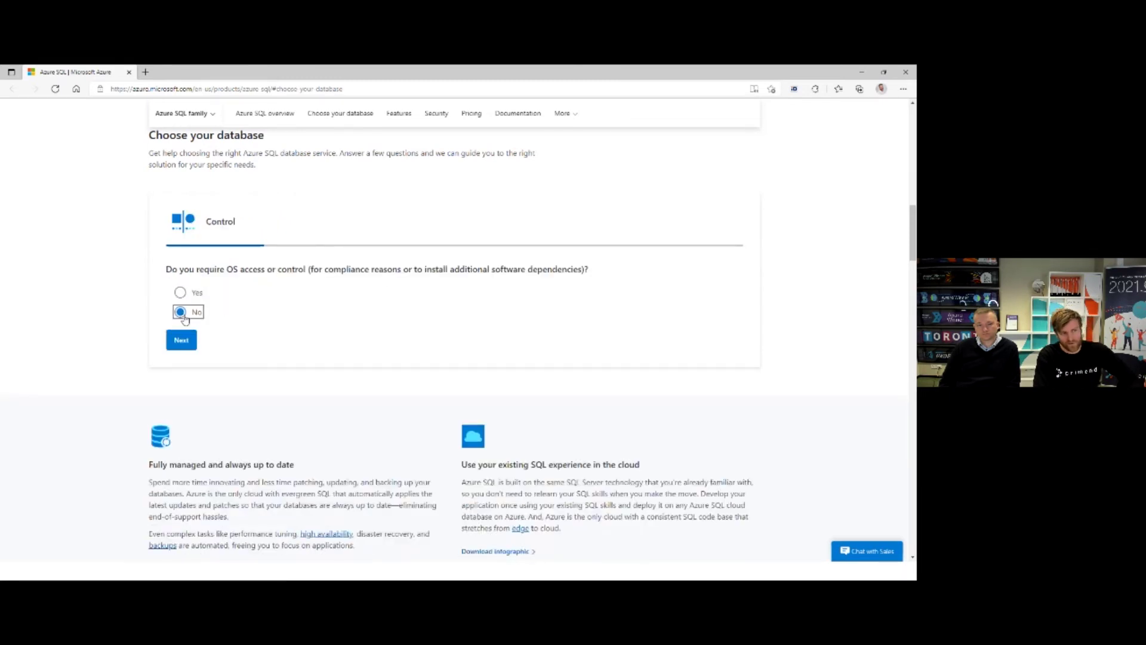
left_click(181, 340)
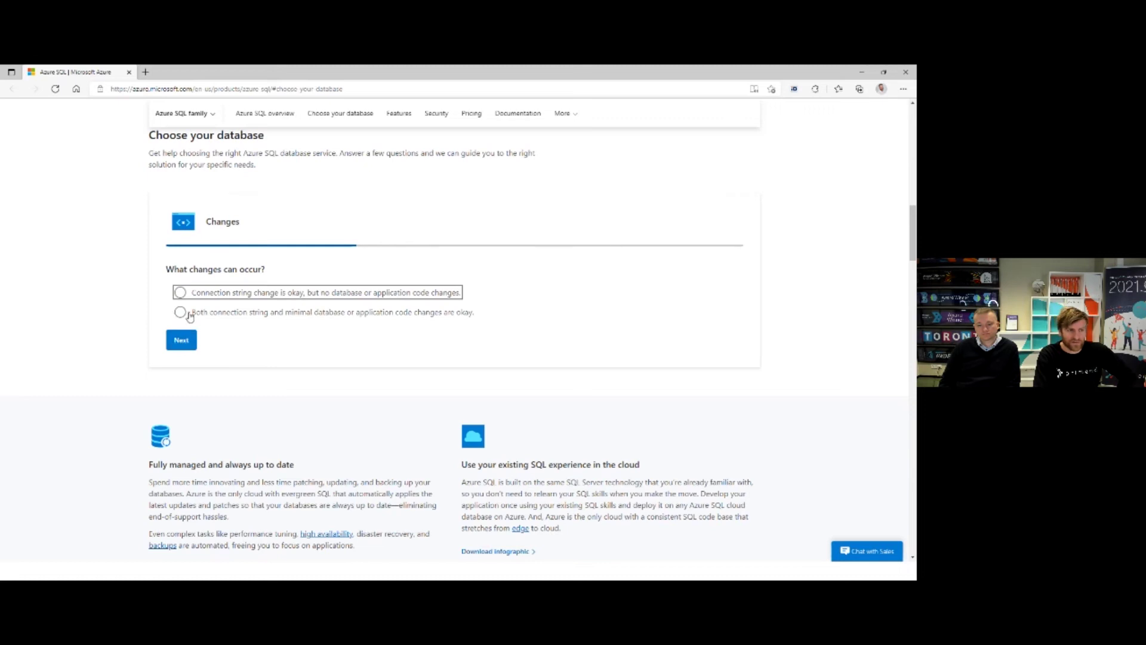
Step: Complete the database questionnaire with both connection string and minimal code changes okay, both SQL capability sets, and less than 16 TB of storage
left_click(188, 315)
left_click(185, 338)
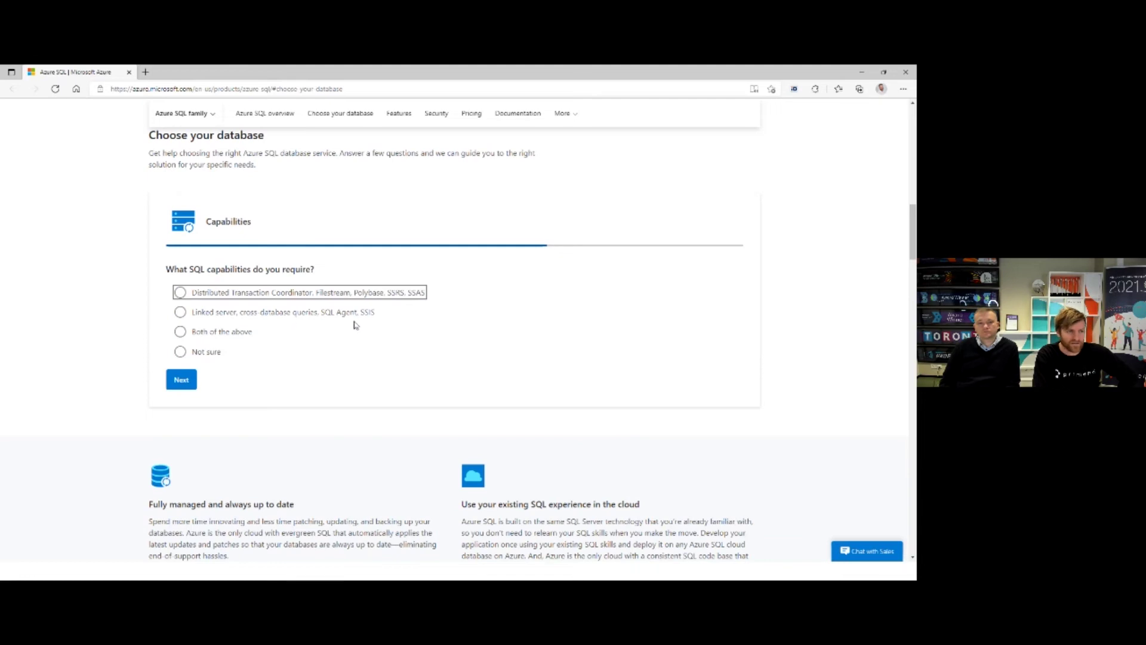
left_click(208, 335)
left_click(205, 382)
left_click(208, 294)
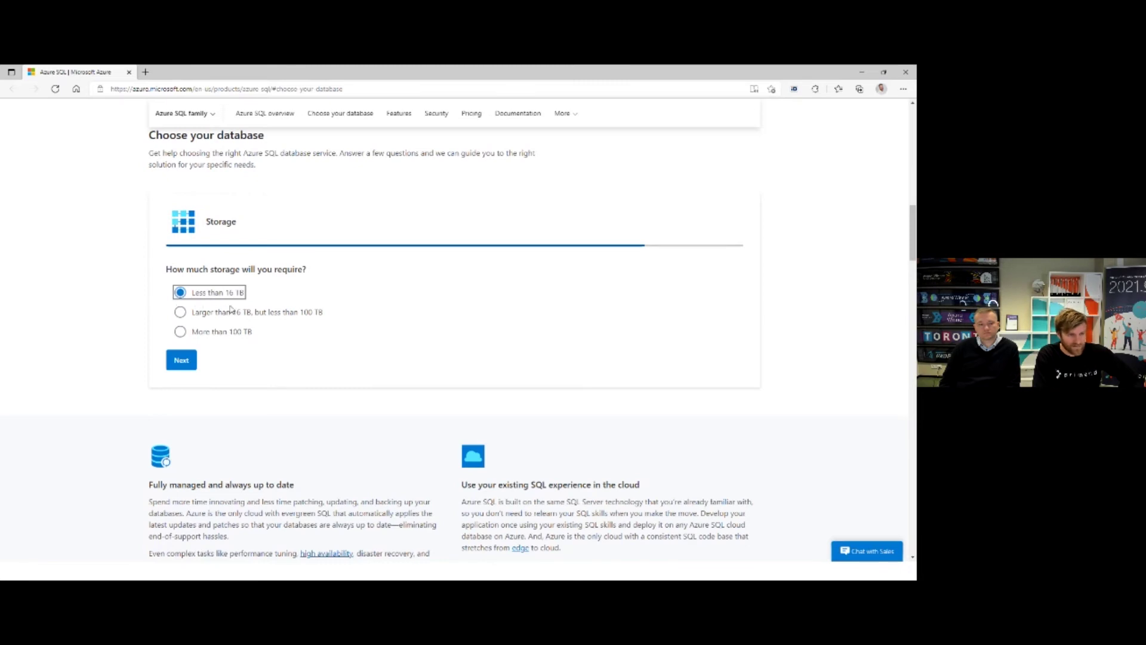
left_click(186, 362)
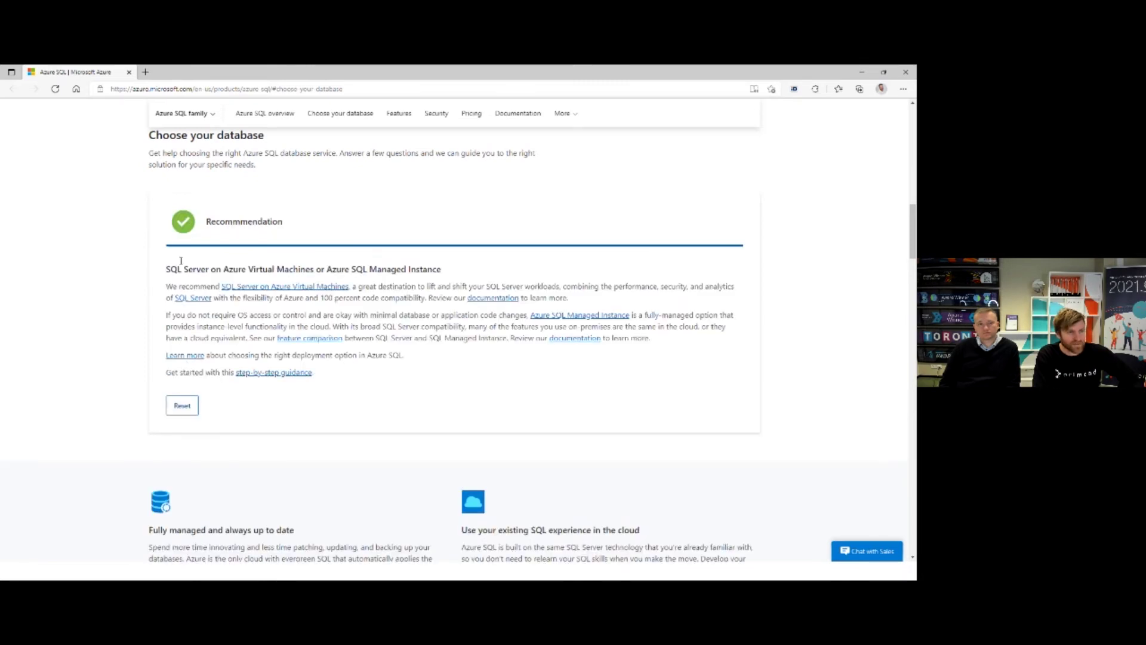
Step: Examine the recommendation of SQL Server on Azure Virtual Machines or Azure SQL Managed Instance
left_click_drag(166, 269, 212, 287)
left_click(211, 286)
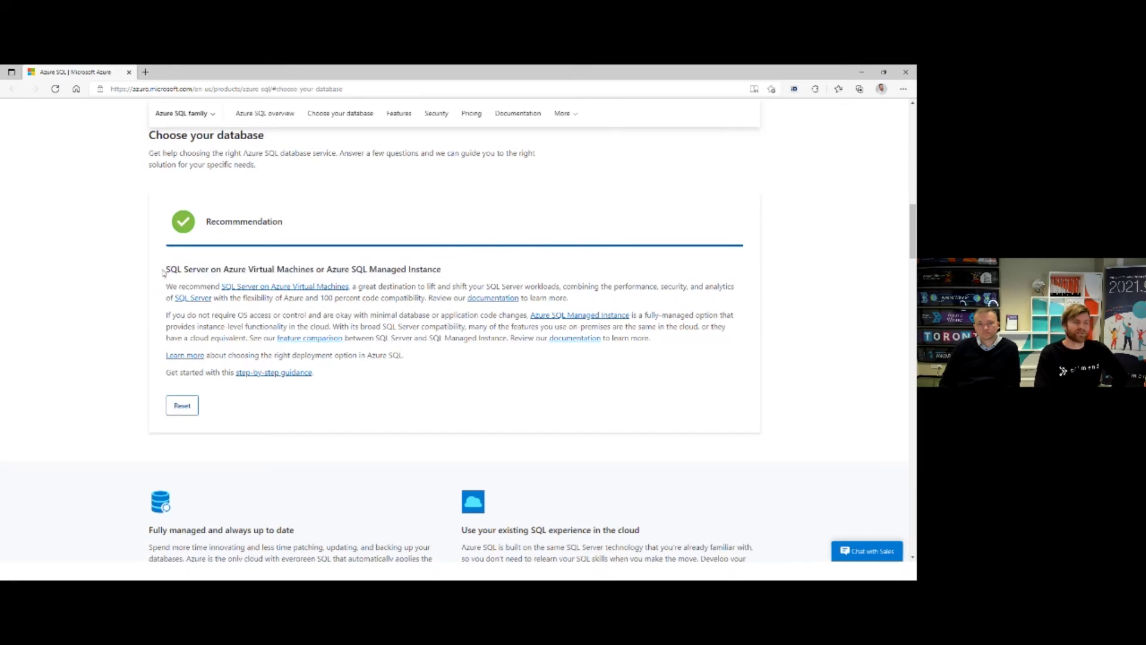
left_click_drag(171, 269, 450, 270)
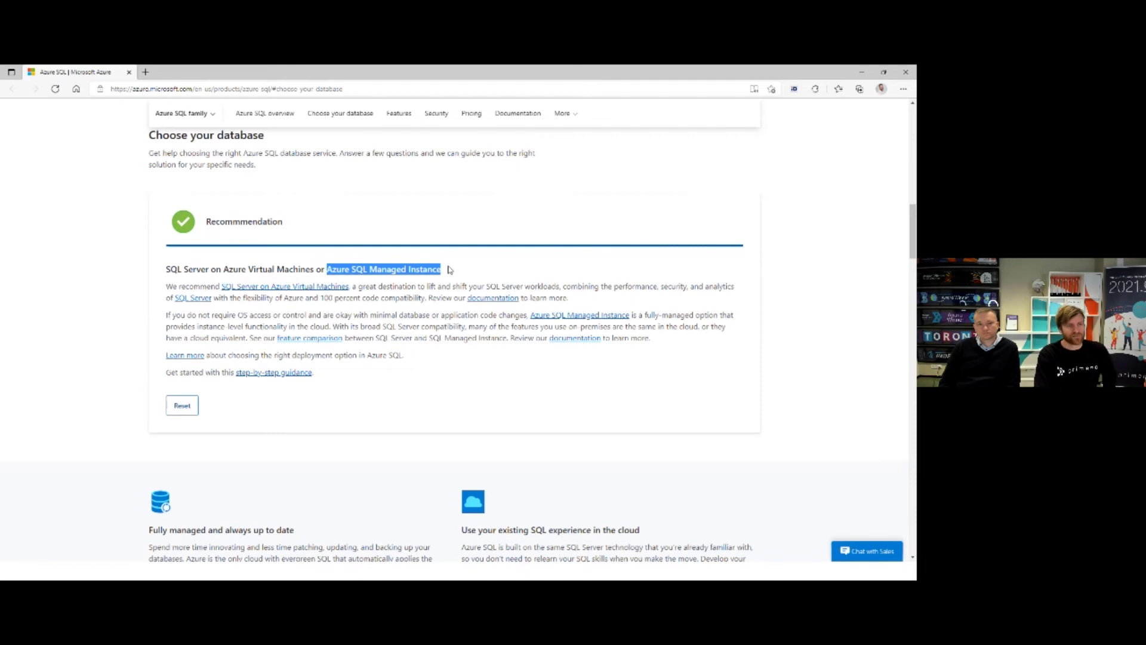
left_click_drag(322, 270, 187, 272)
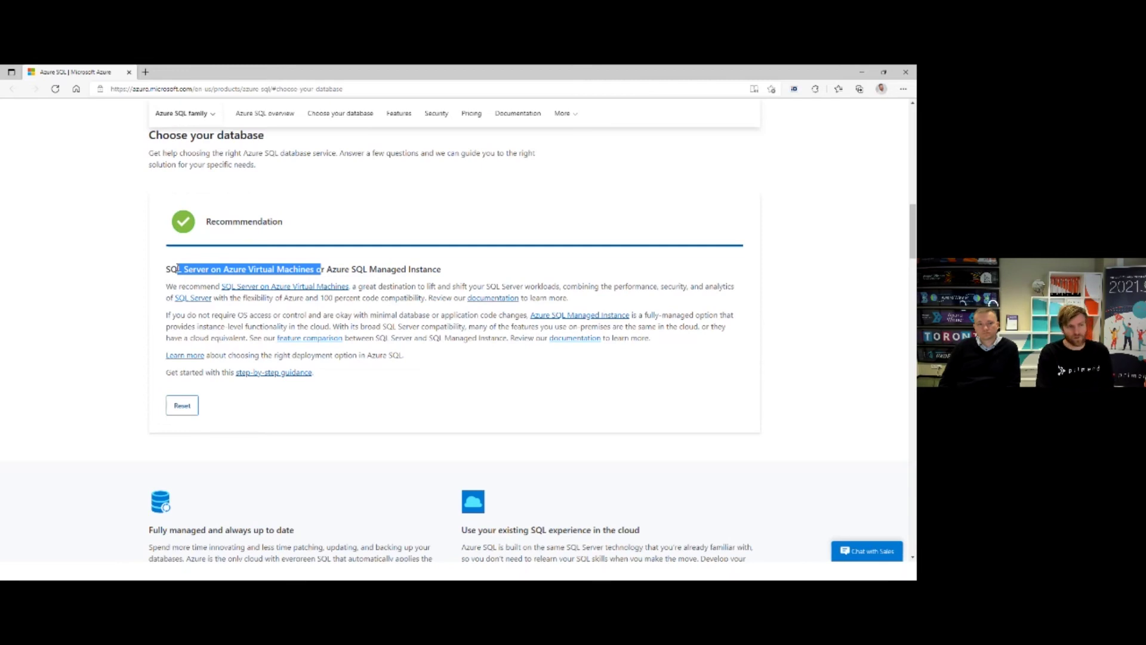
left_click(448, 274)
left_click_drag(445, 270, 351, 270)
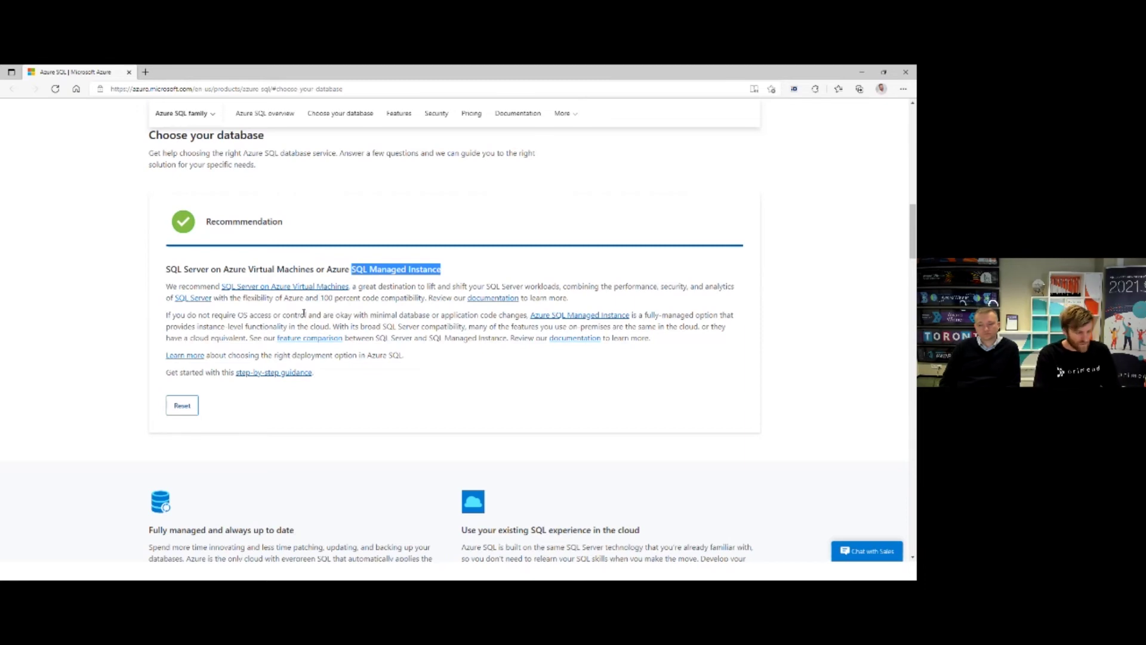
Step: Switch to the presentation, resume the slide show from the current slide and advance past the Azure SQL database service slide
key("alt+Tab")
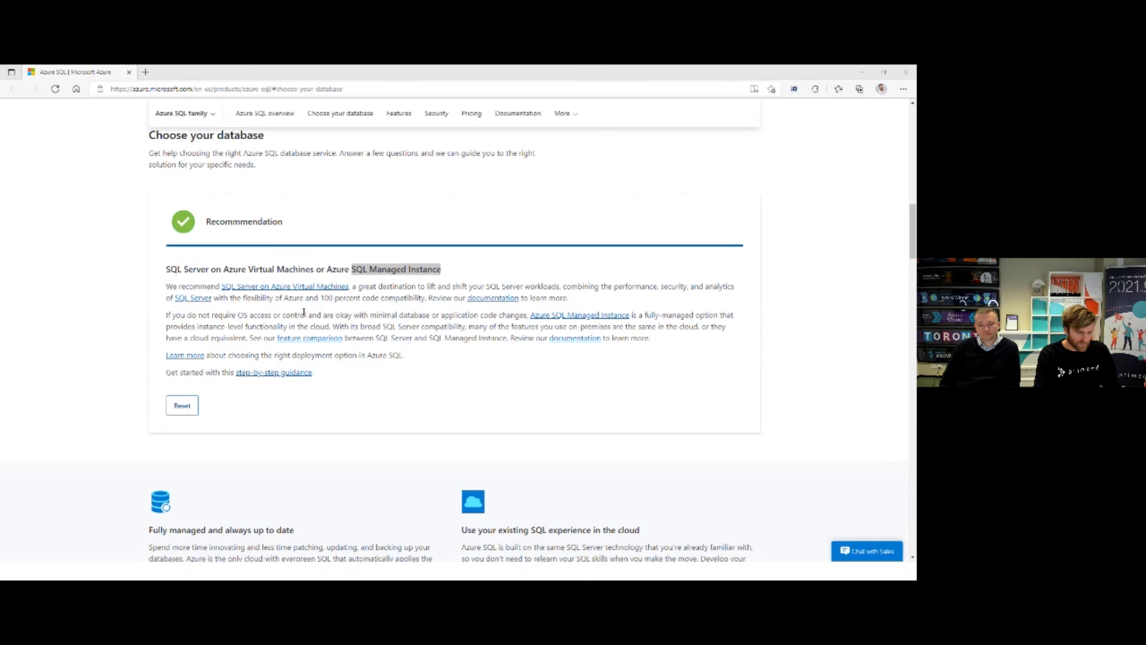
key("shift+F5")
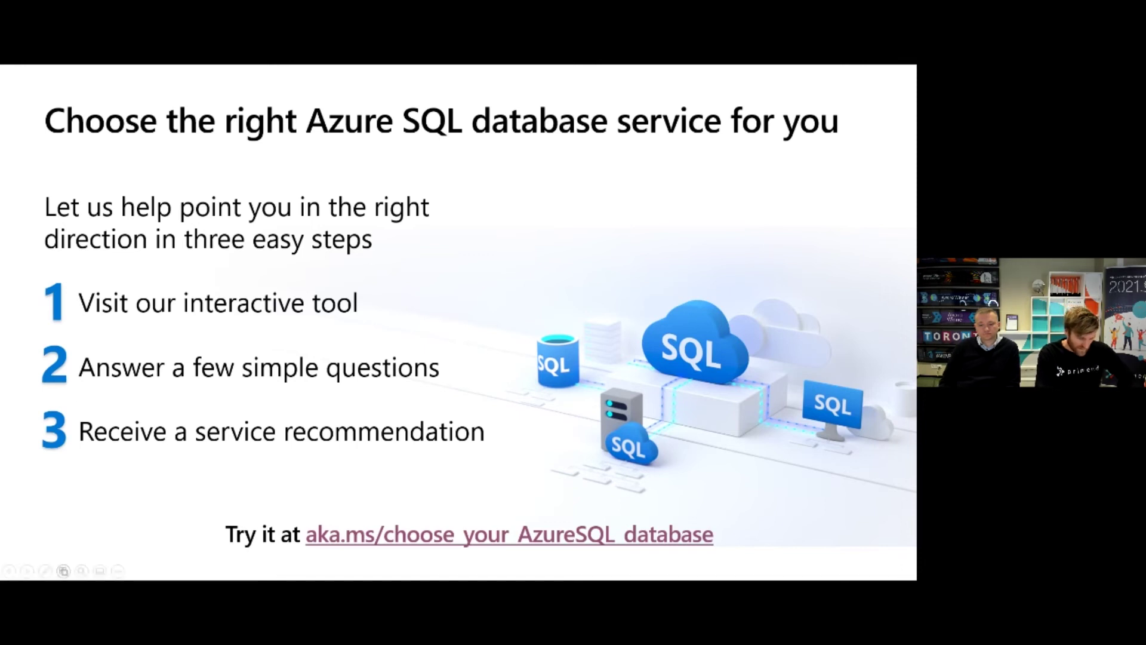
key("Right")
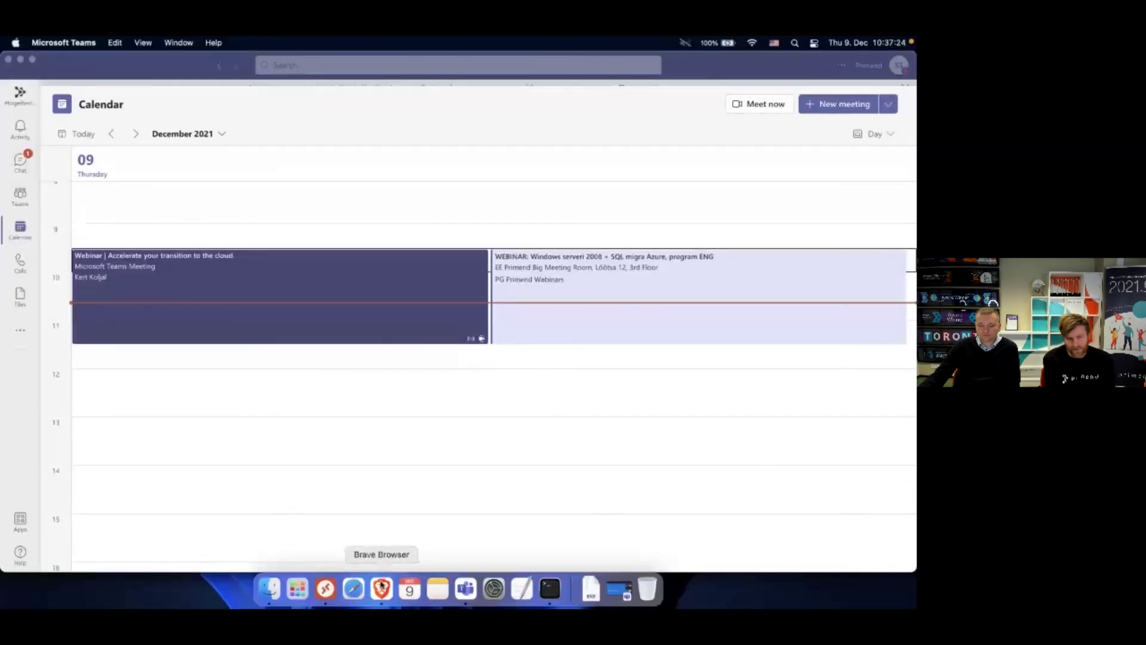
Step: Check the demo-vm4-sql remote desktop session and bring up the Azure portal in Brave
left_click(381, 570)
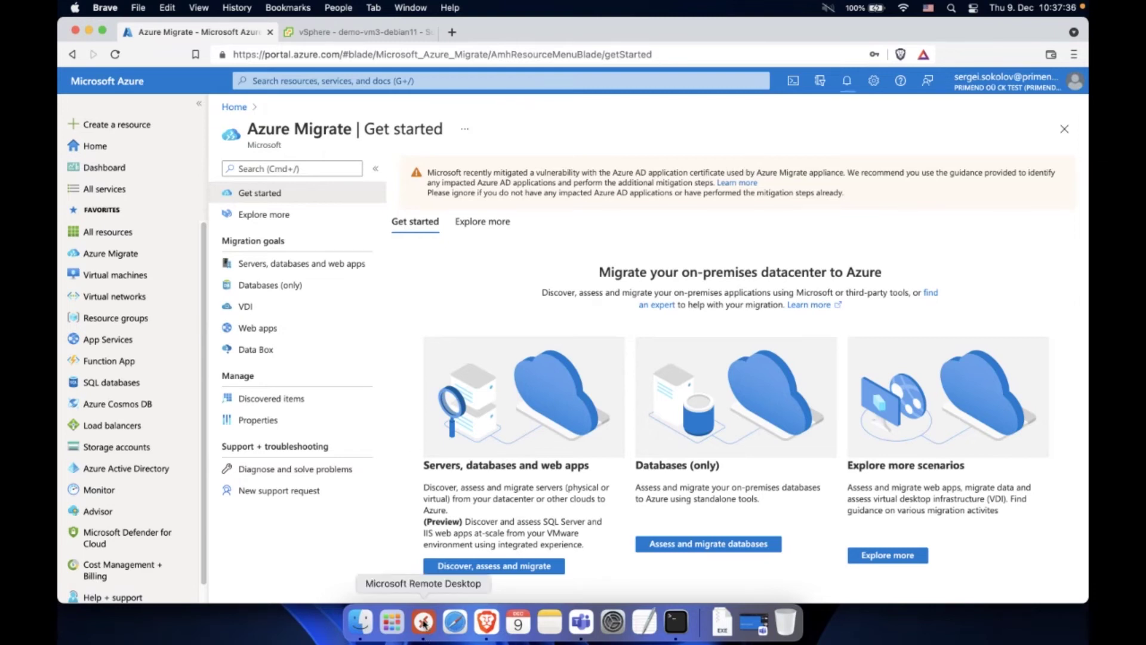
left_click(423, 623)
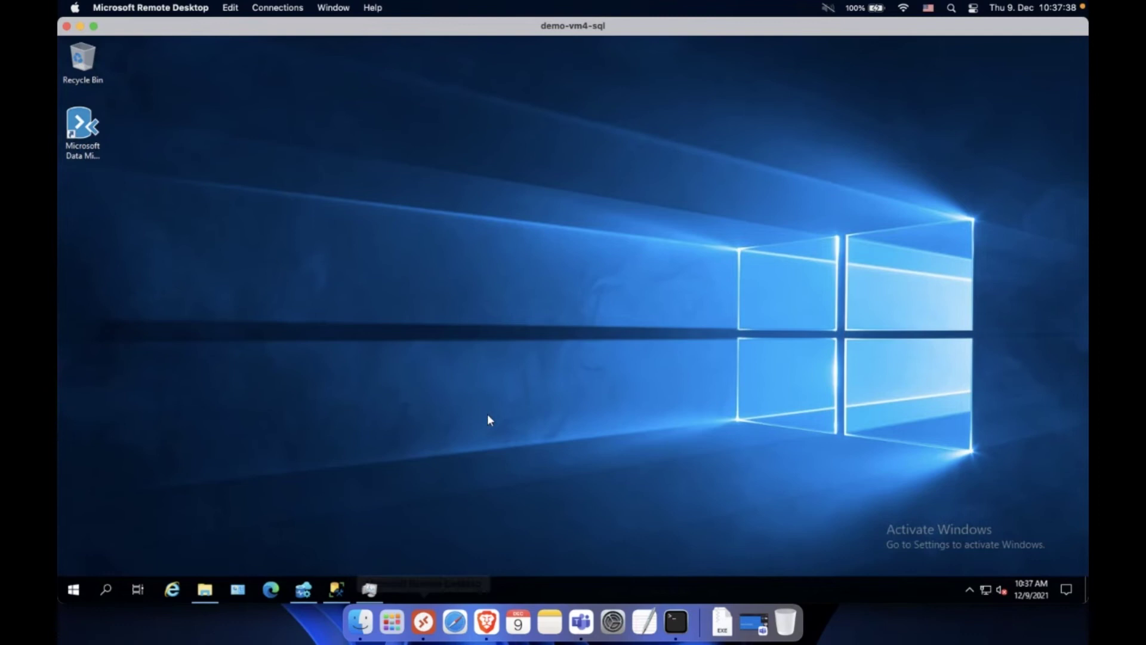
key("super+Tab")
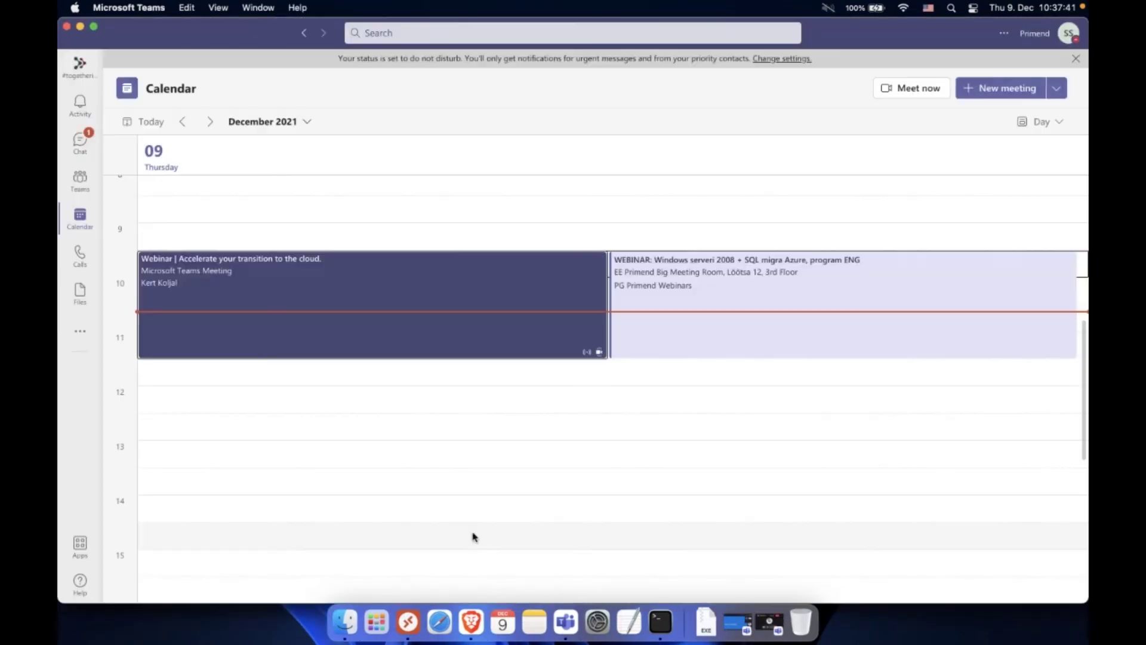
left_click(471, 622)
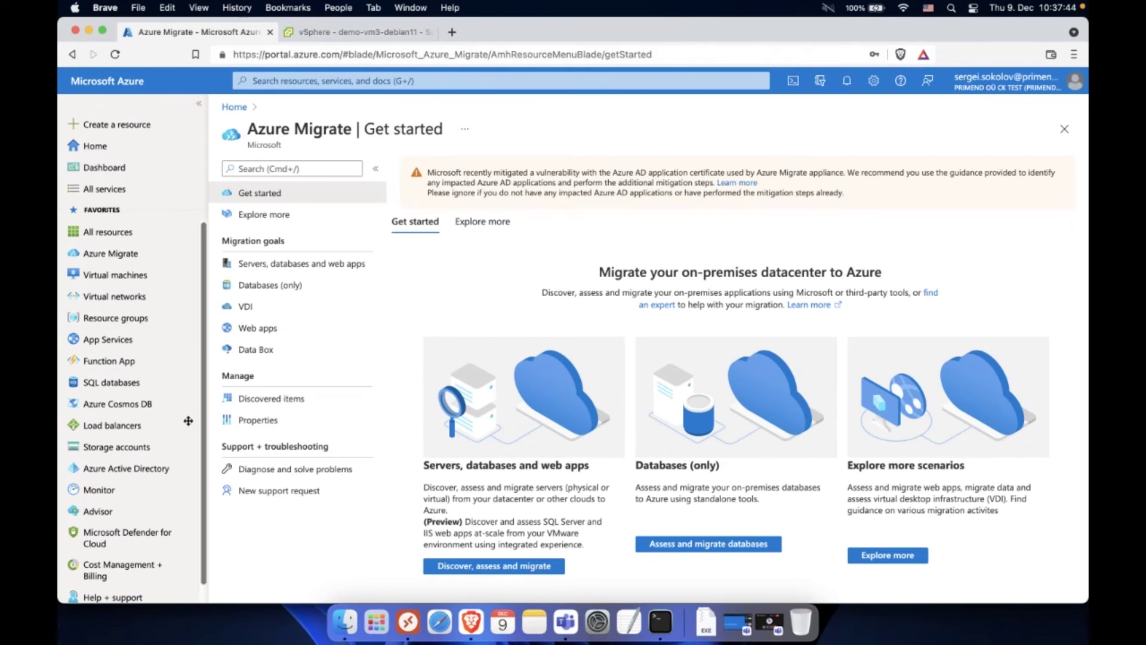
Step: List all resources in the Azure portal and look through the SQL and migration resources
left_click(141, 235)
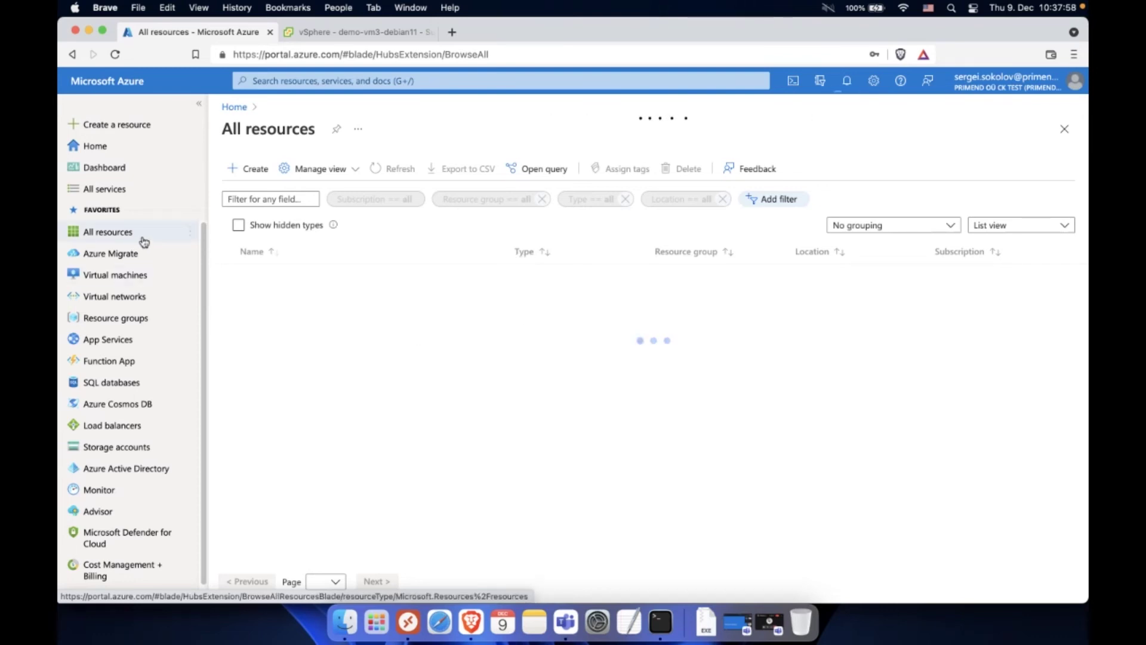
mouse_move(144, 241)
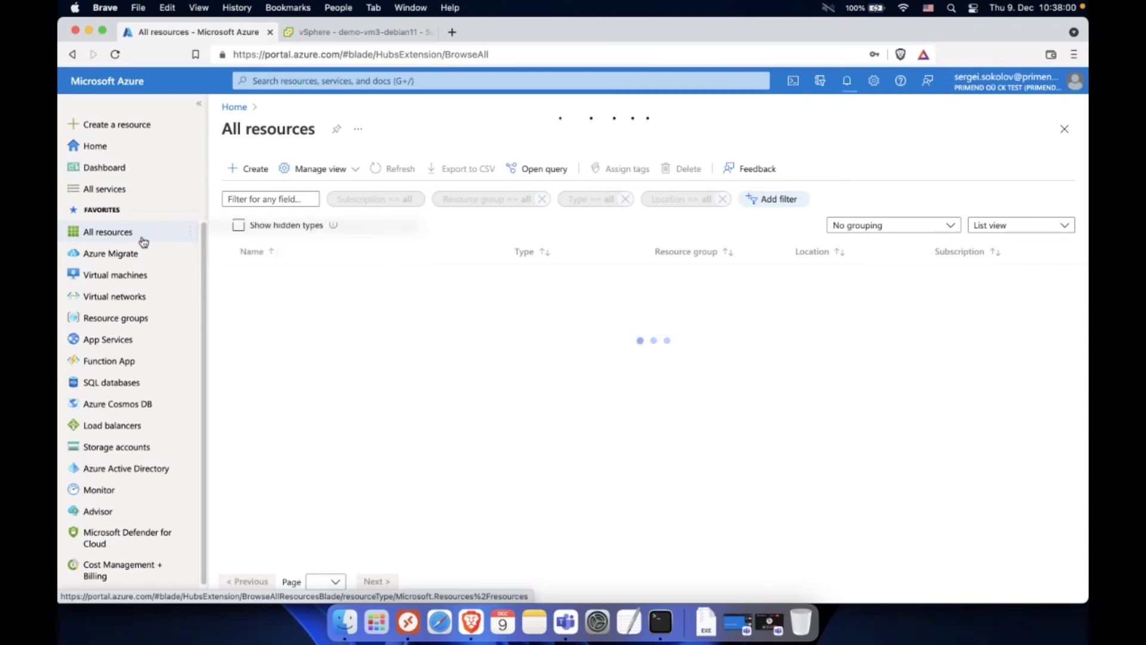
left_click(141, 258)
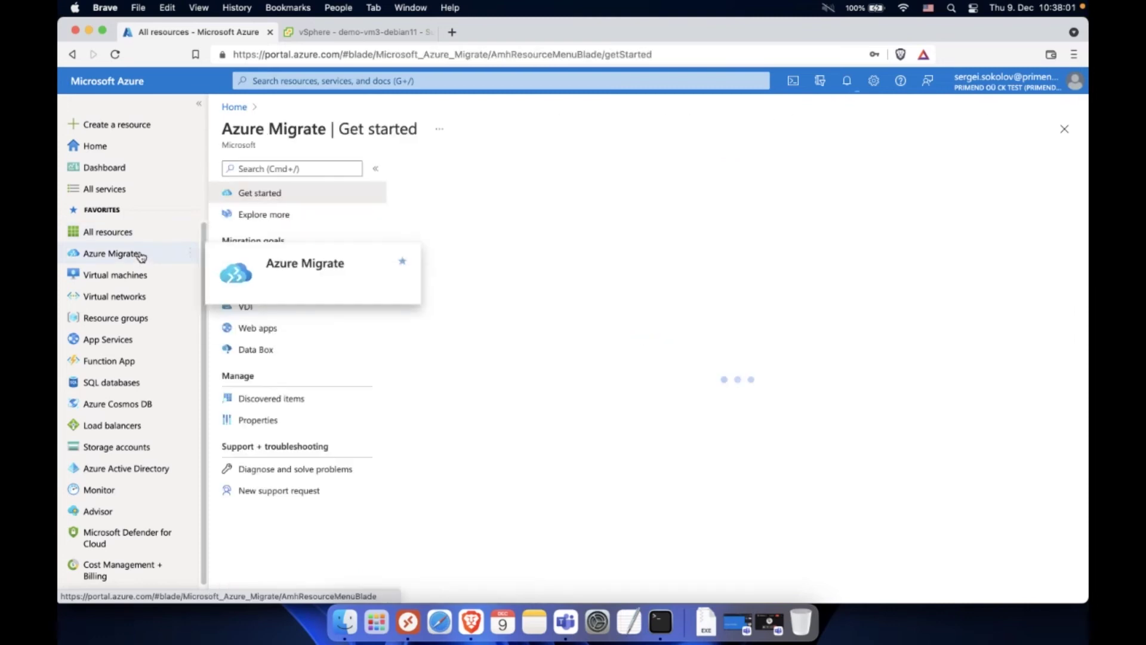
left_click(146, 233)
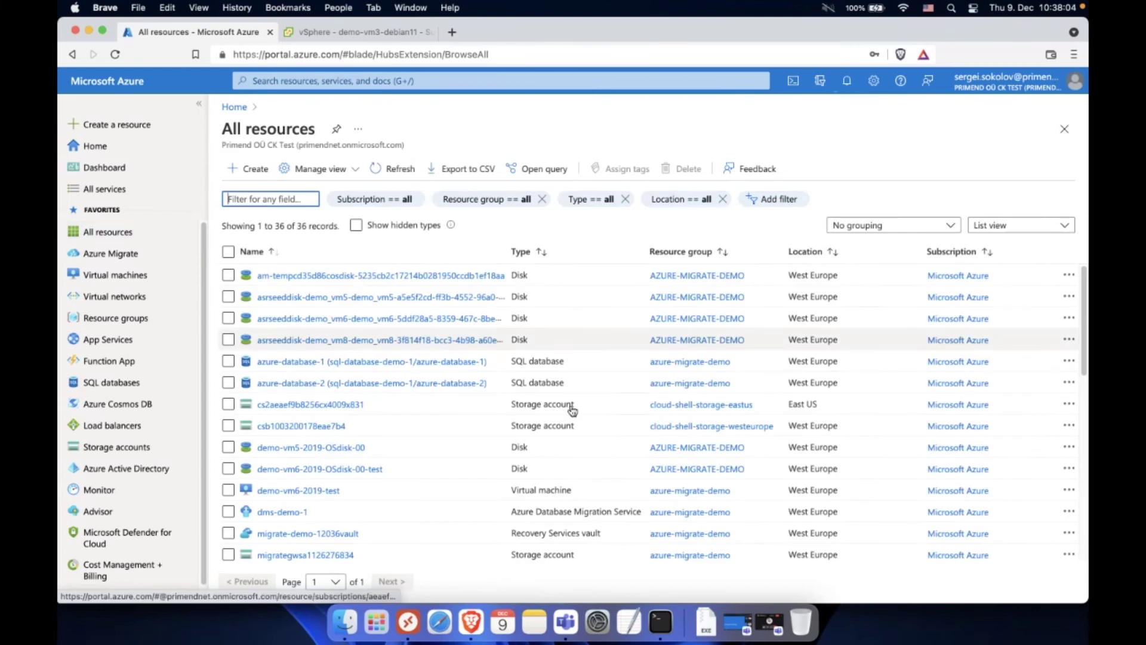
scroll(568, 500, "down", 10)
scroll(567, 500, "down", 2)
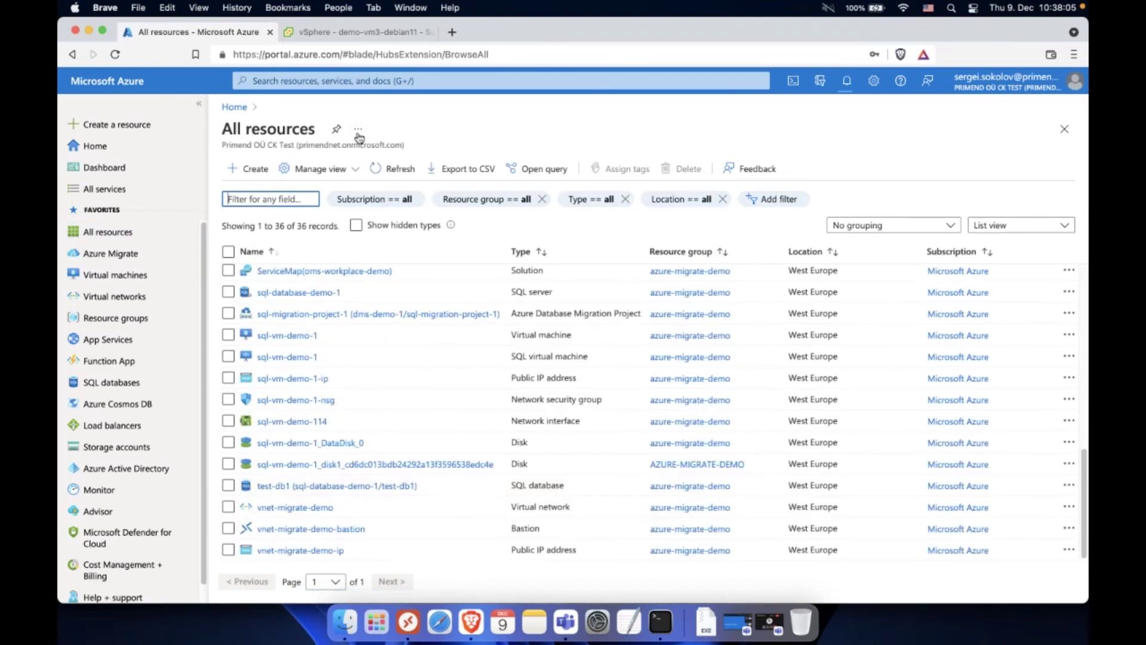
Step: Search the Azure portal for "sql server" and open the SQL servers service
left_click(538, 81)
type("sql")
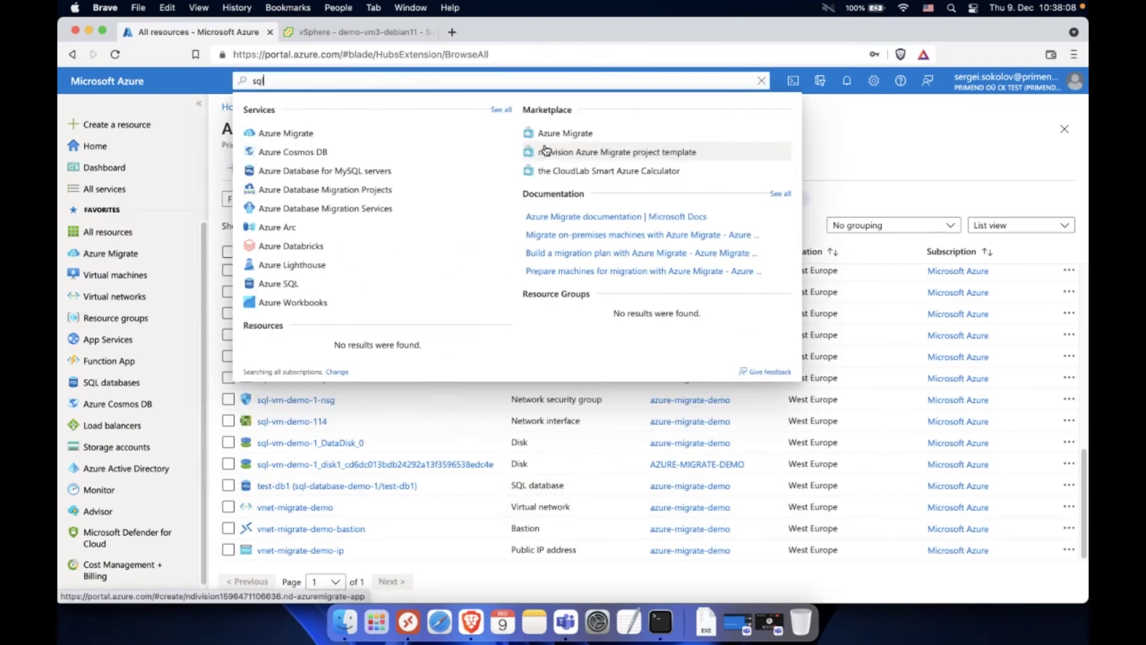
type(" service")
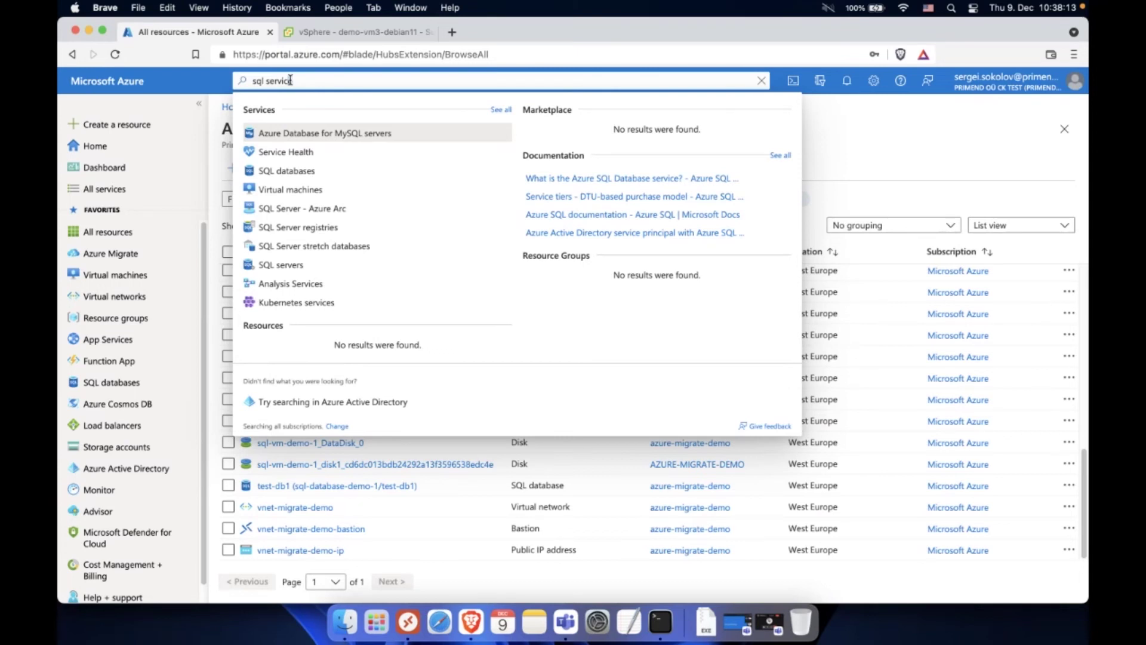
key("BackSpace")
key("BackSpace")
key("BackSpace")
type("er")
left_click(278, 171)
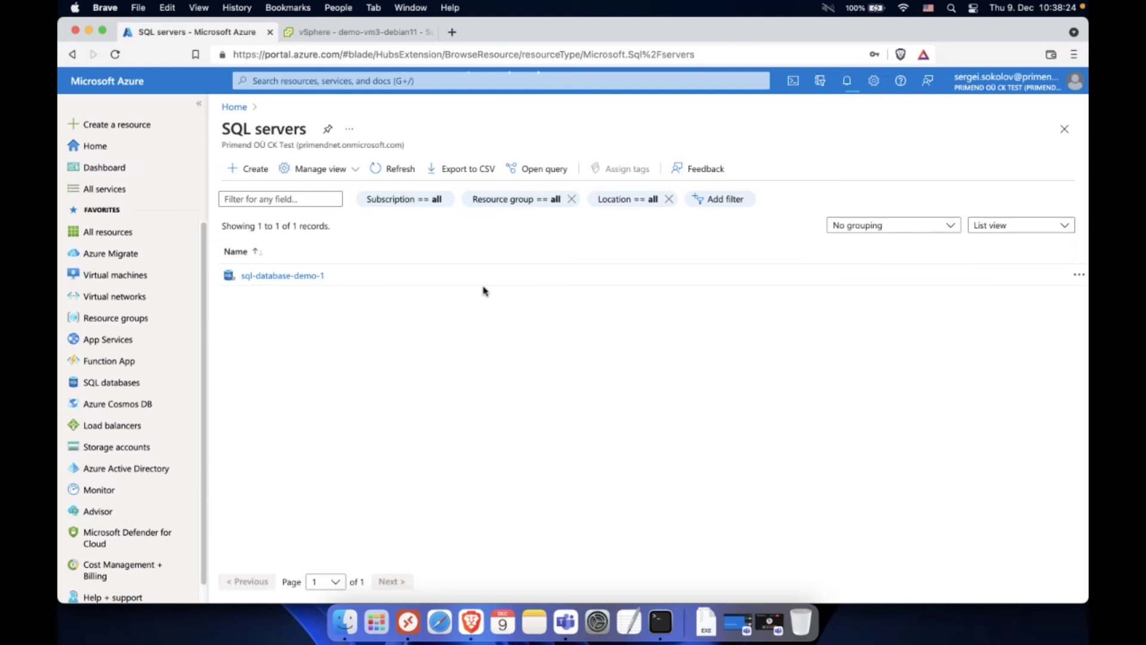
Step: Start creating a SQL database server in the azure-migrate-demo resource group
left_click(248, 169)
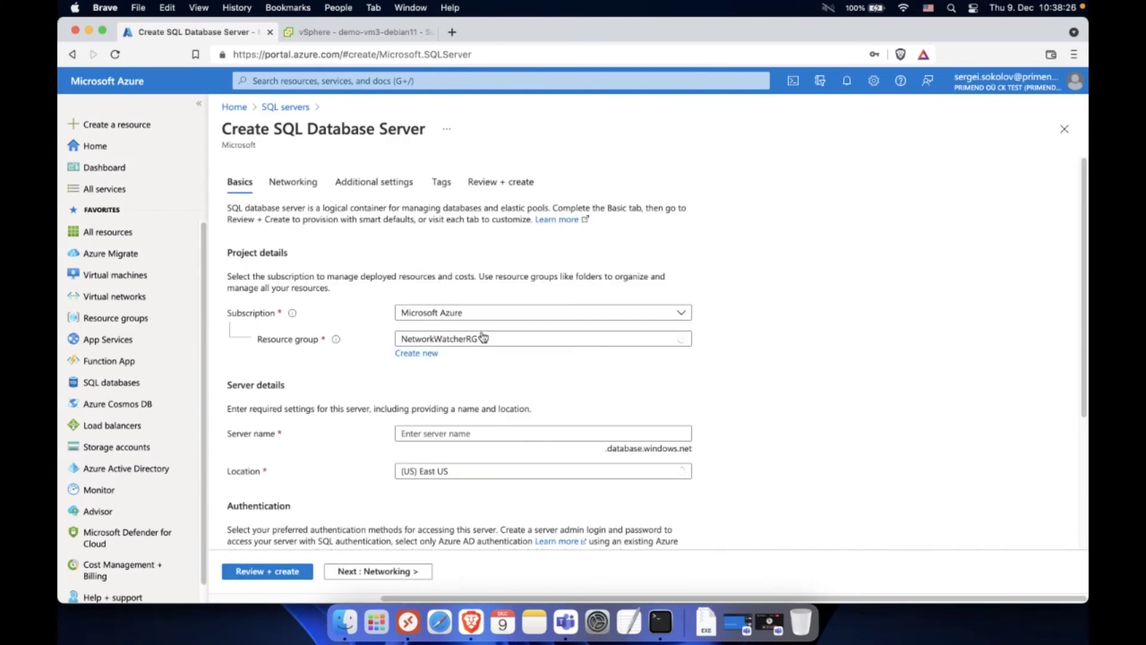
left_click(542, 339)
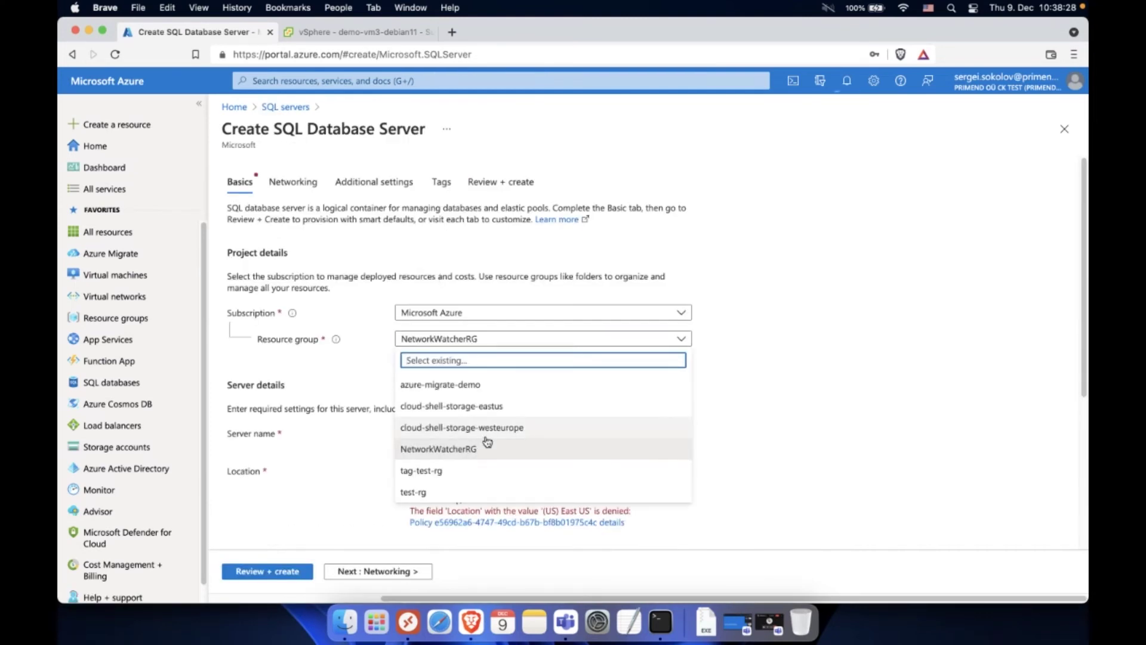
left_click(506, 388)
scroll(759, 479, "down", 5)
scroll(759, 479, "up", 5)
Step: Name the server test-sql123 and set its location to (Europe) West Europe
left_click(600, 430)
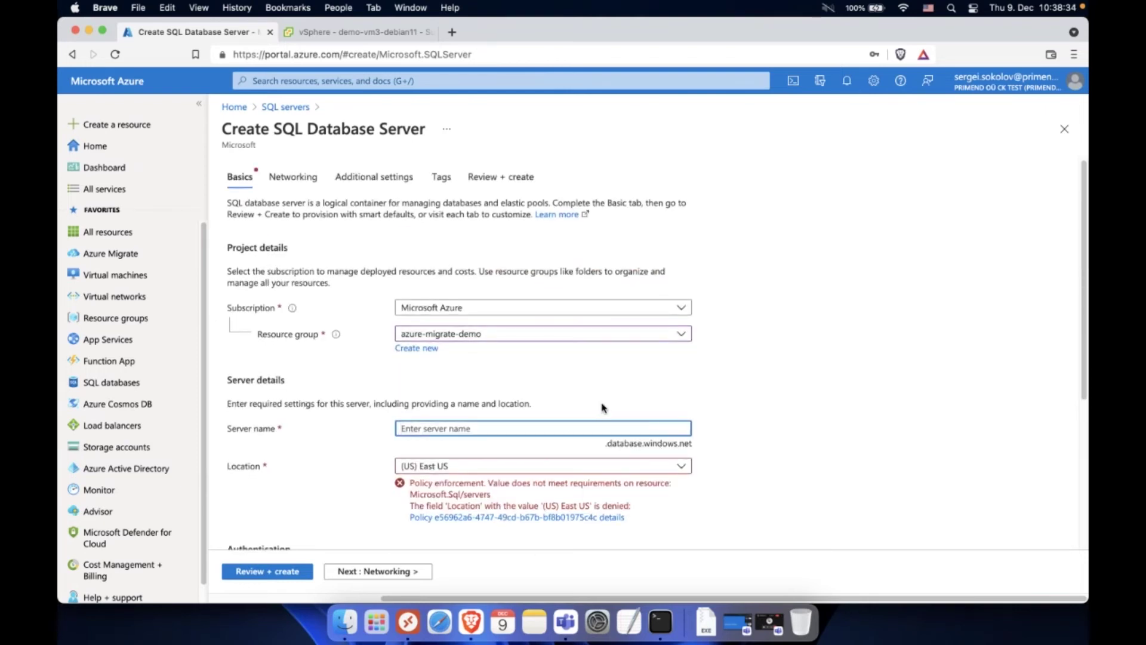
type("test-sql123")
left_click(679, 468)
type("w")
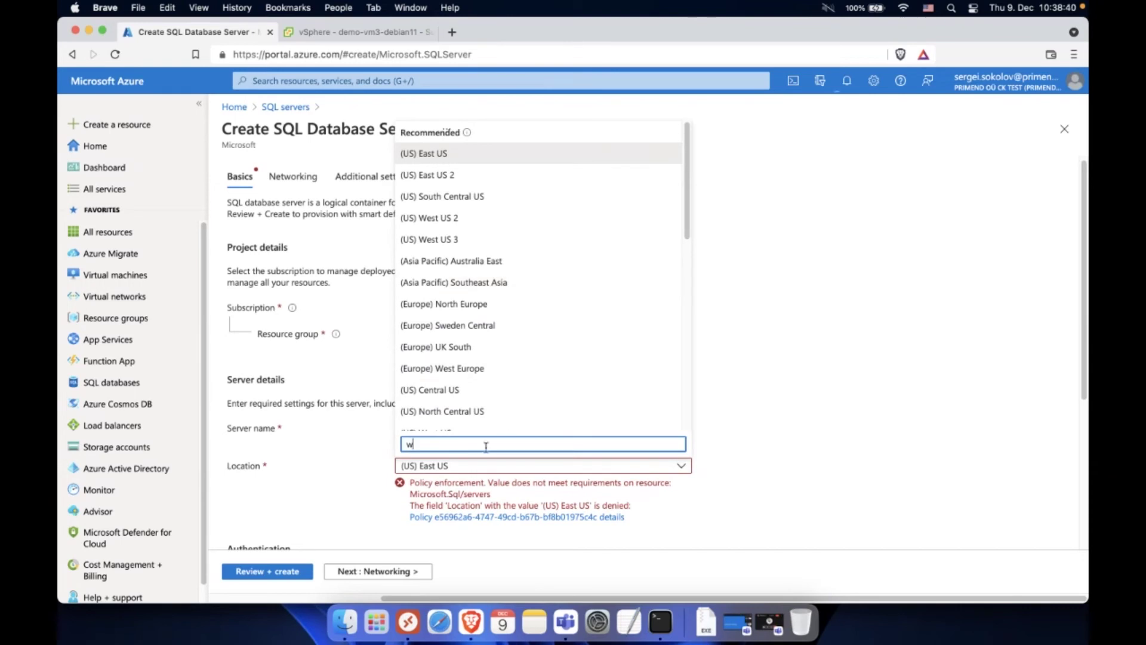
type("est eurp")
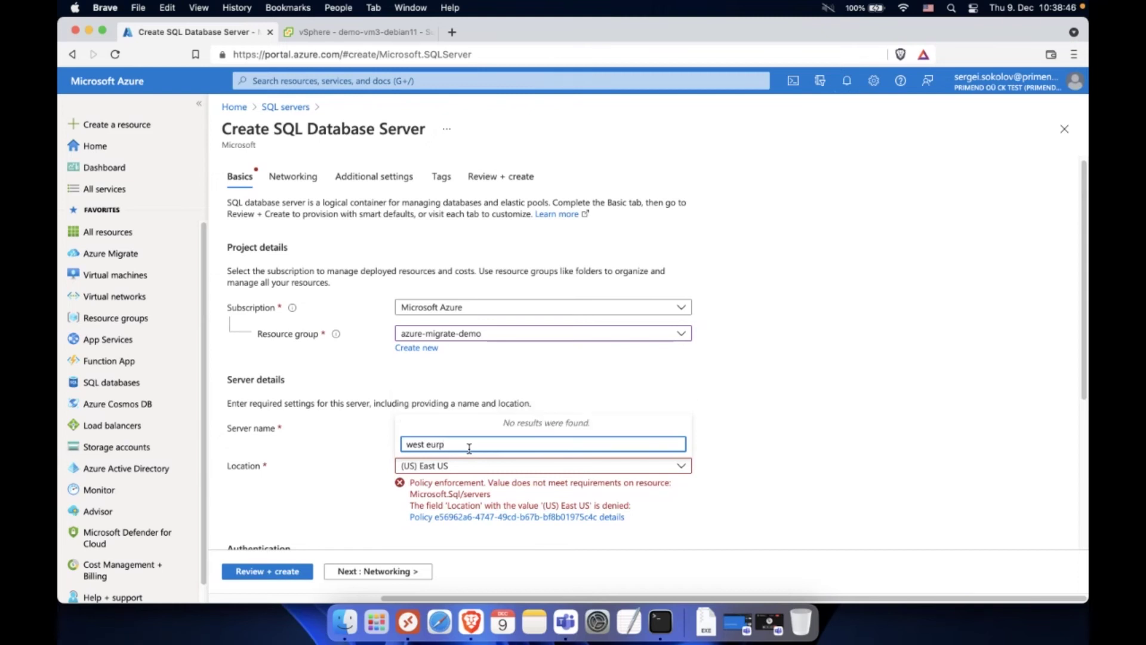
key("BackSpace")
key("BackSpace")
left_click(472, 418)
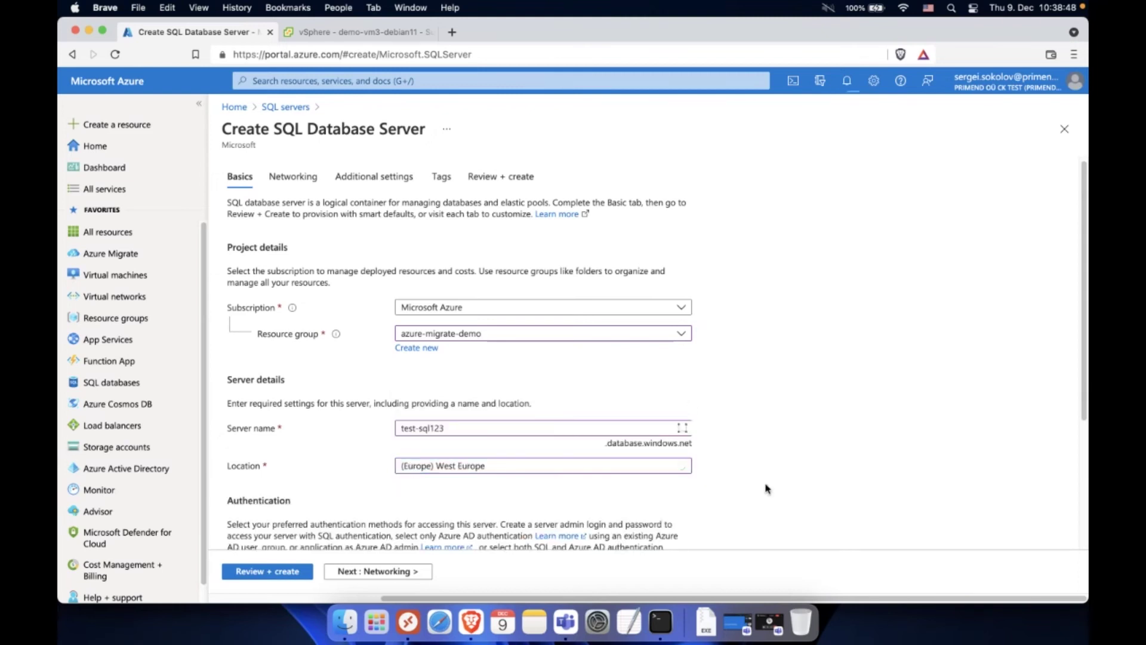
Step: Set the server admin login to sqladmin, enter and confirm the admin password, and continue to the networking settings
scroll(767, 489, "down", 3)
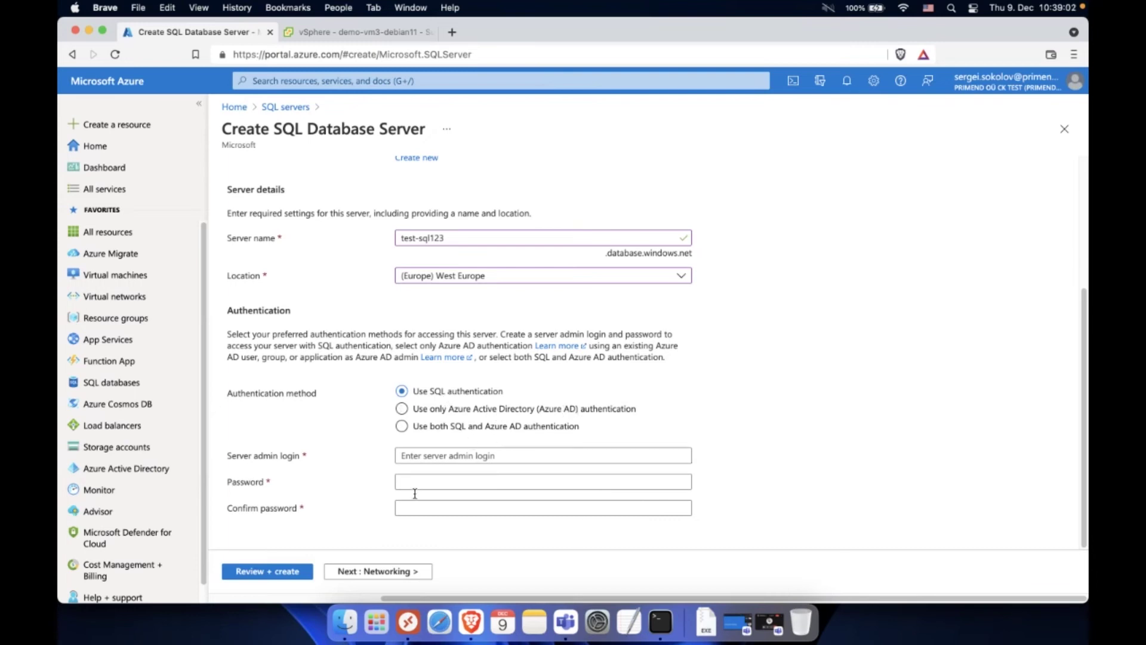
left_click(446, 475)
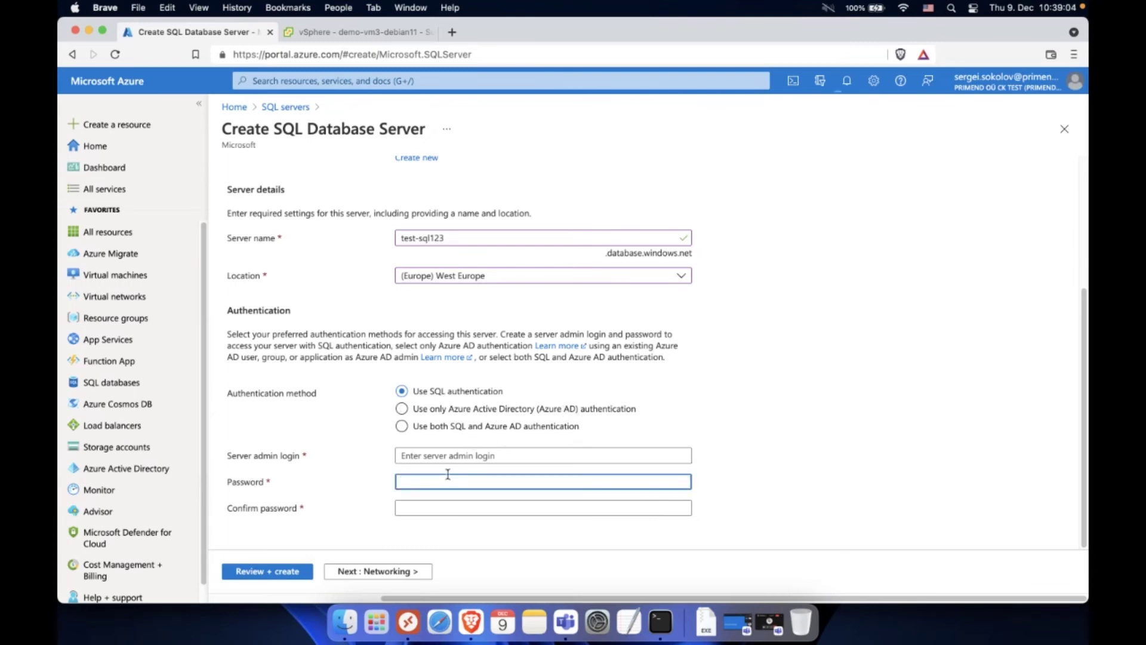
type("*********")
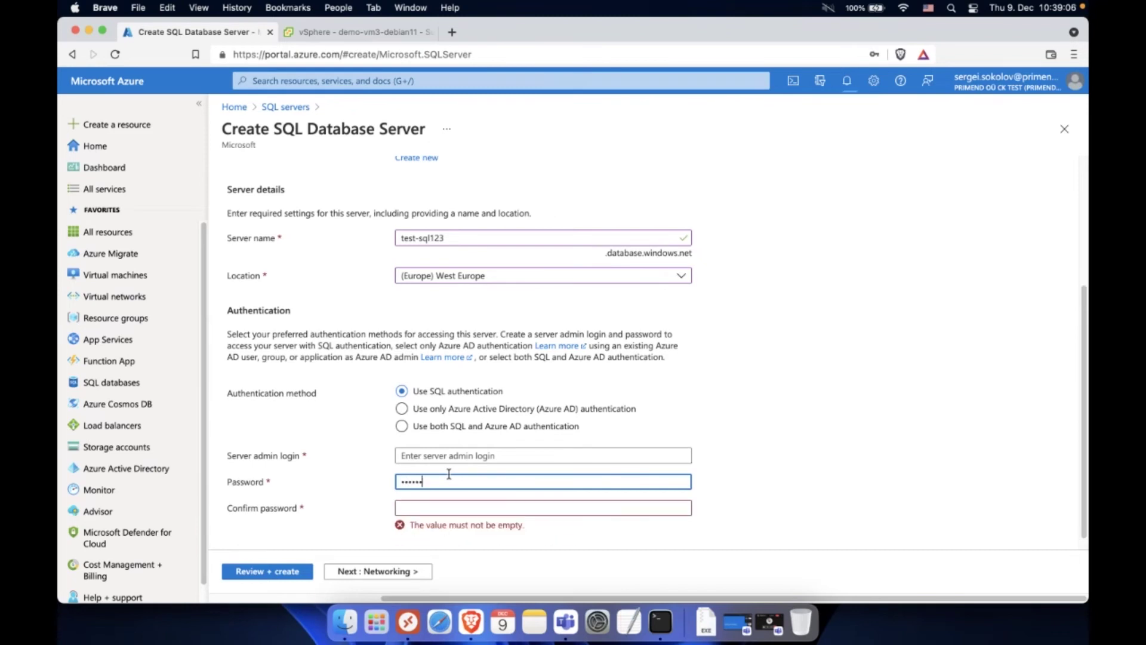
key("Tab")
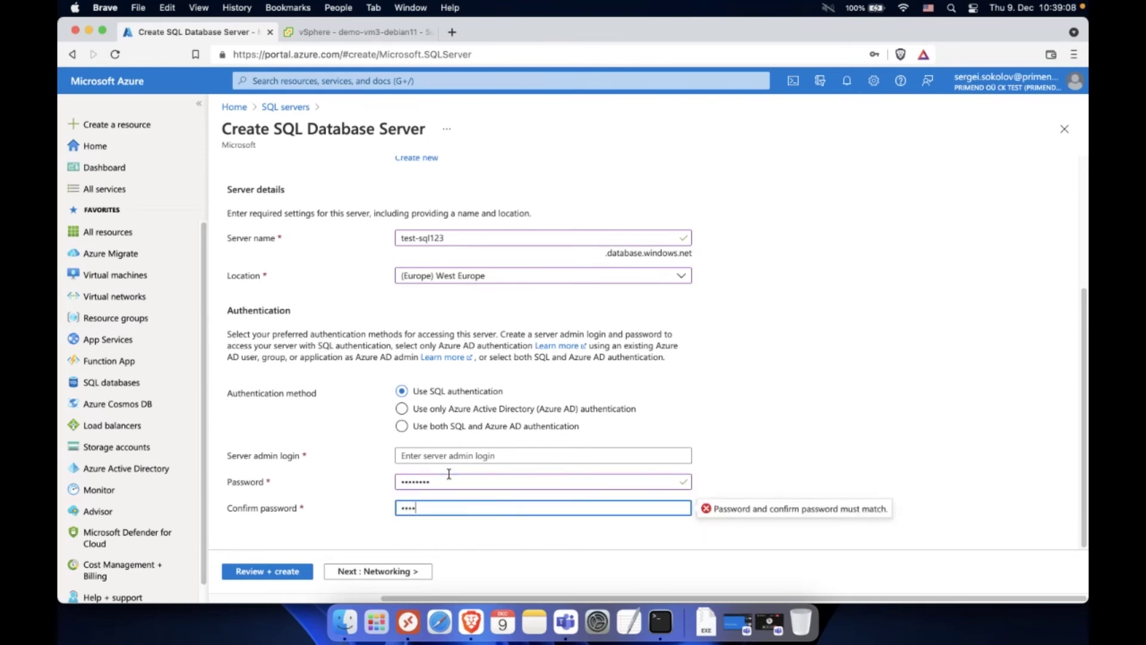
left_click(477, 457)
type("sqladmin")
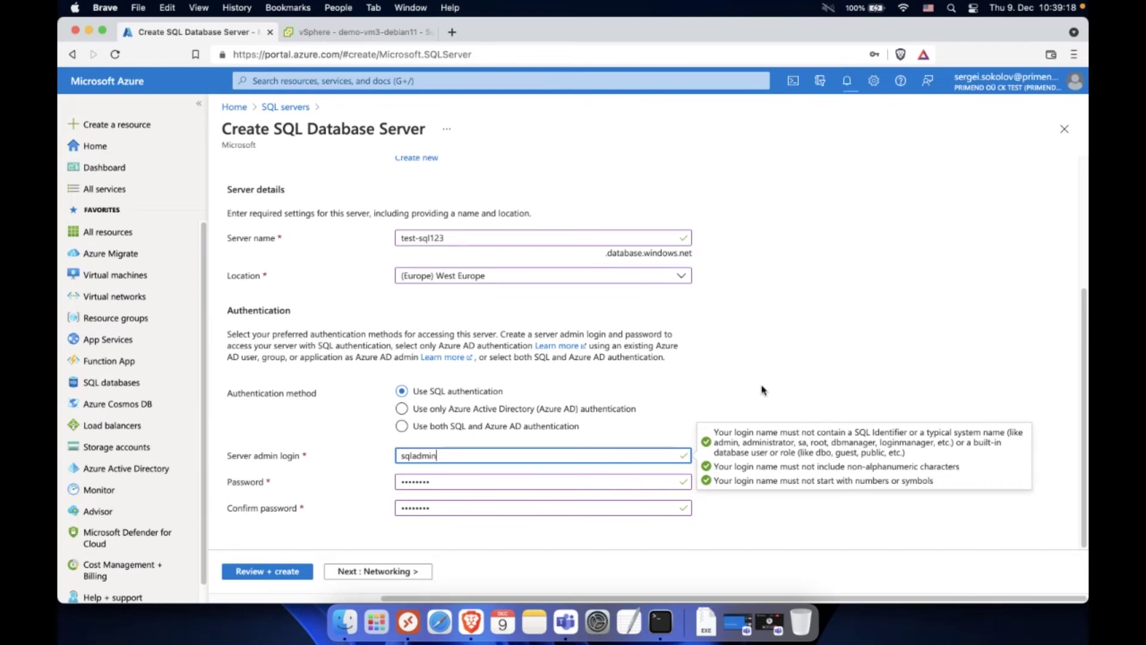
left_click(736, 381)
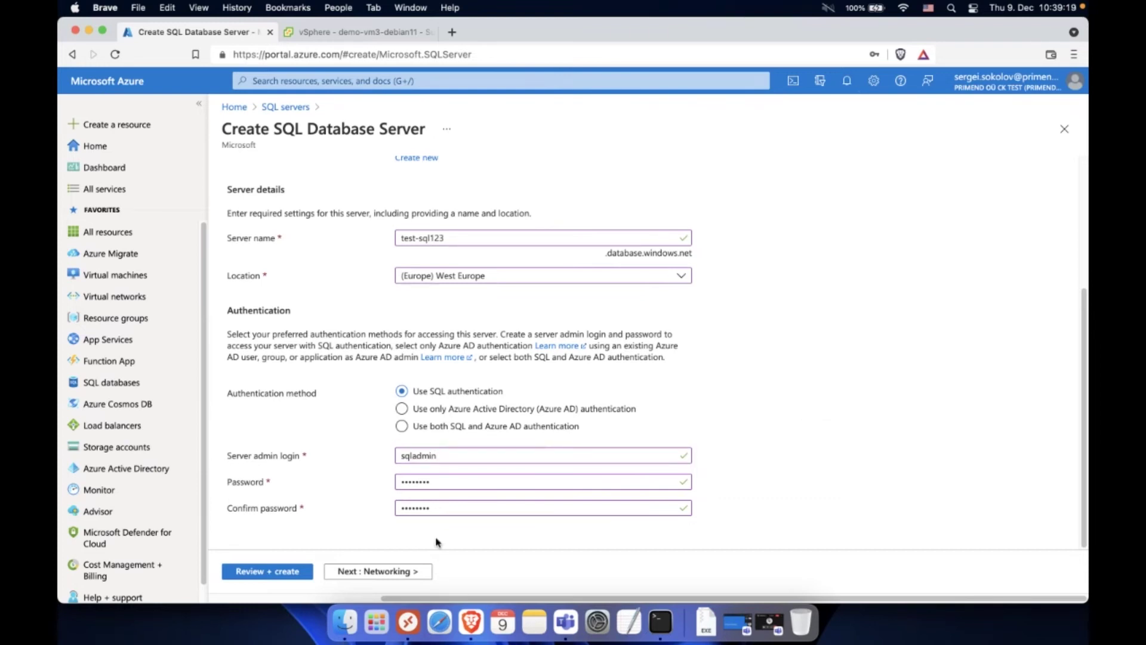
left_click(385, 574)
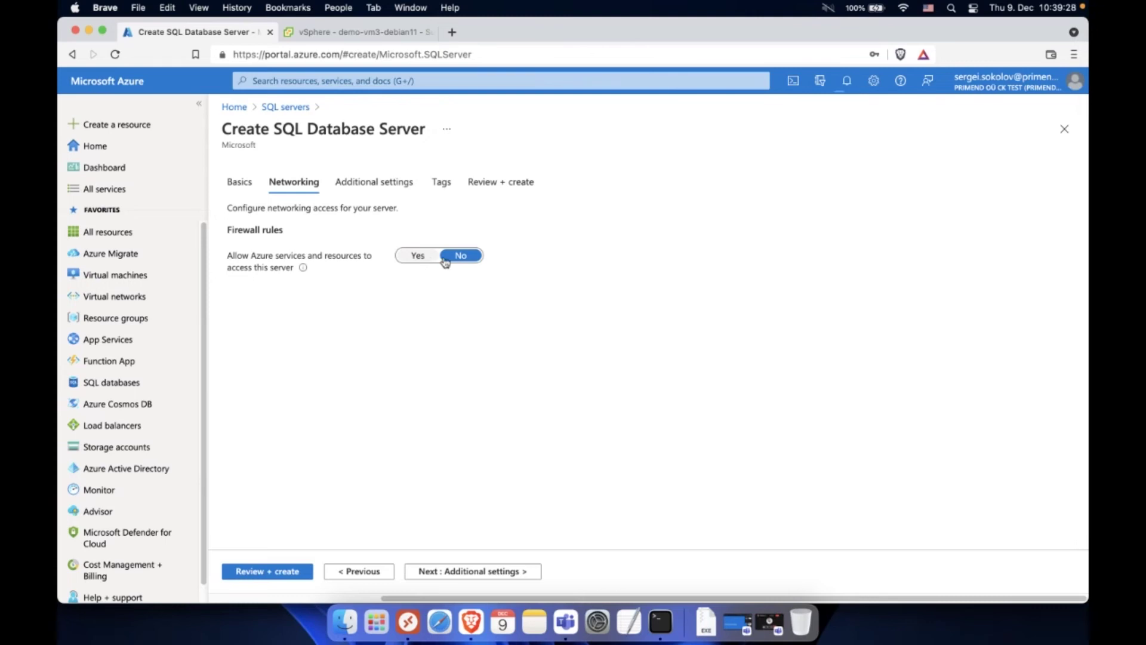
Step: Review the new SQL server's Defender option, tags and summary, and close the form without creating the server
left_click(440, 574)
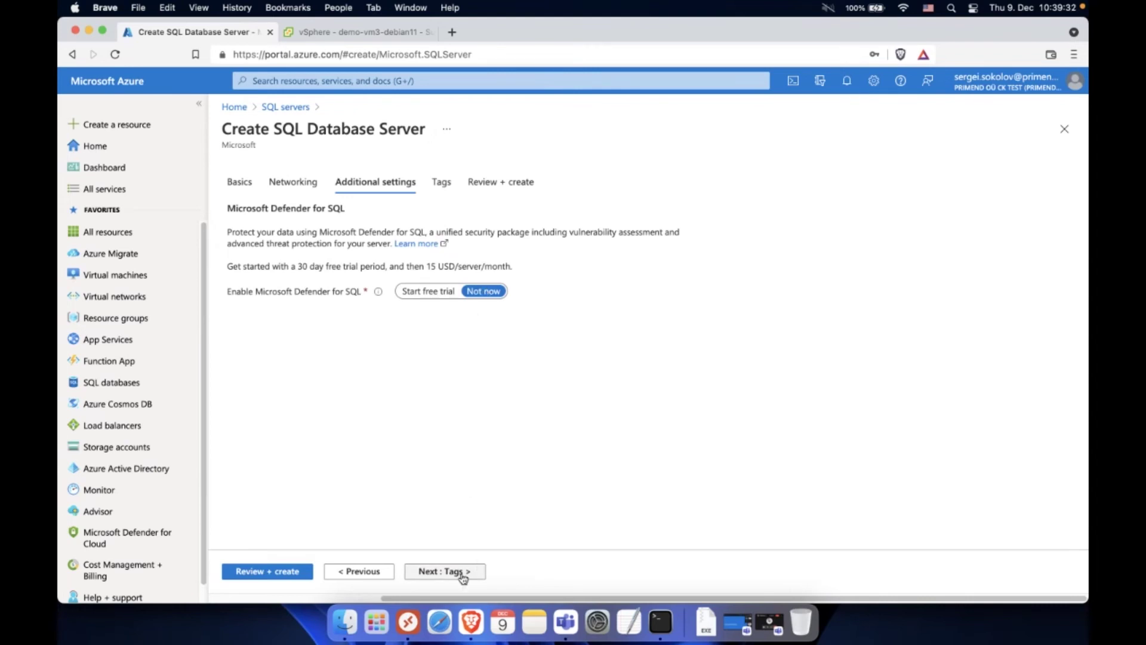
left_click(456, 572)
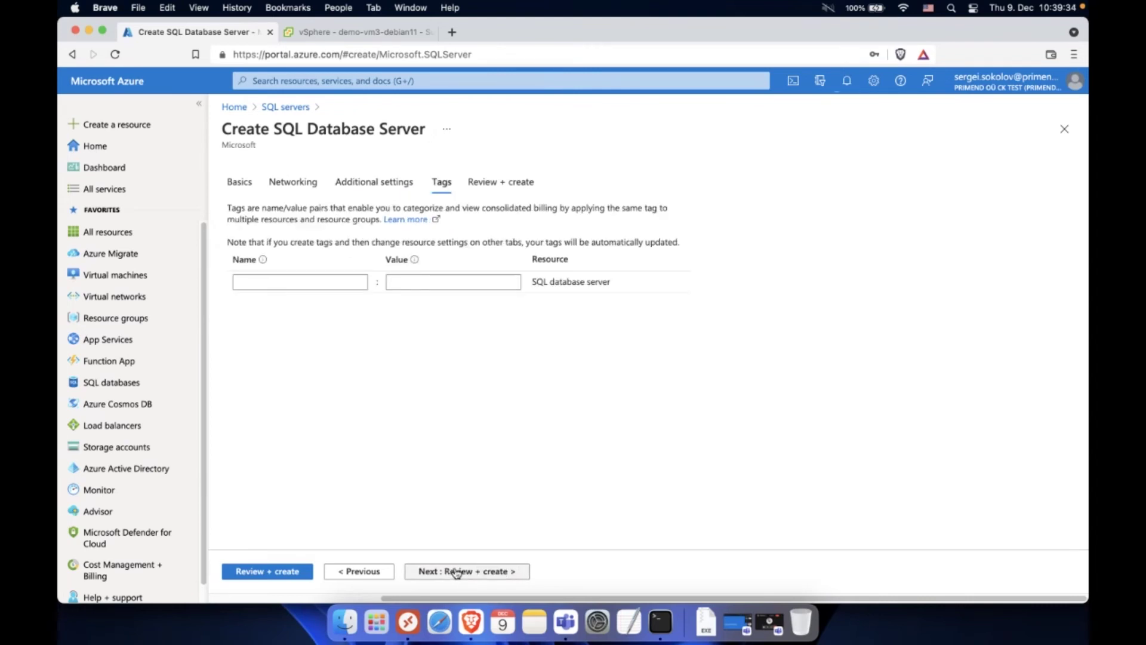
left_click(498, 183)
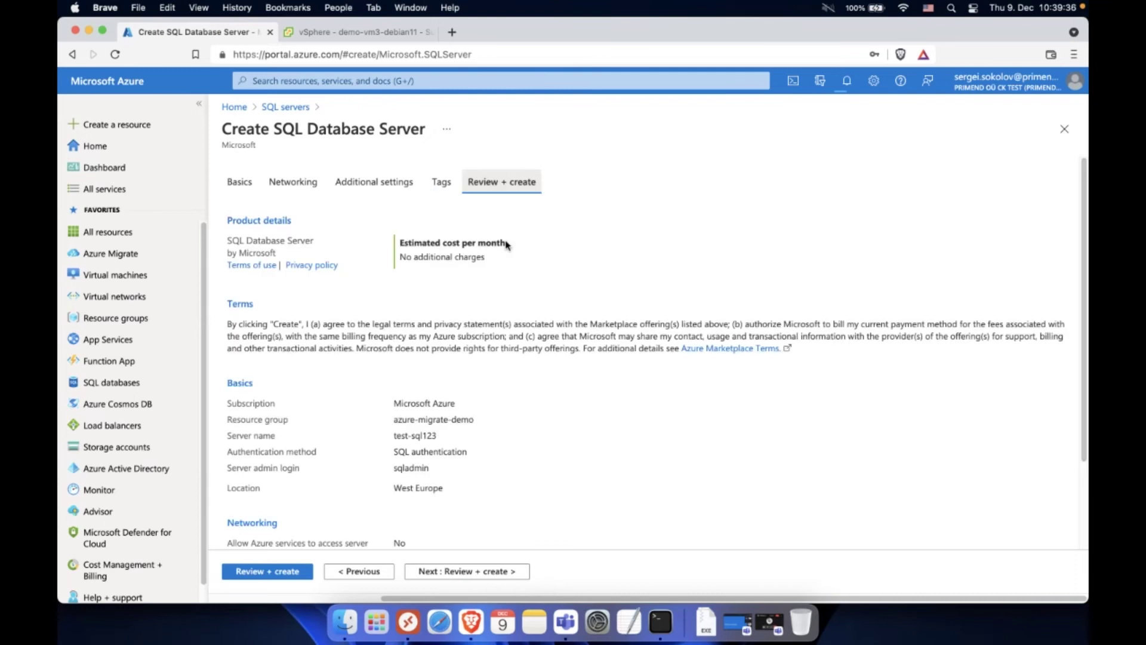
scroll(630, 394, "down", 4)
left_click(1065, 129)
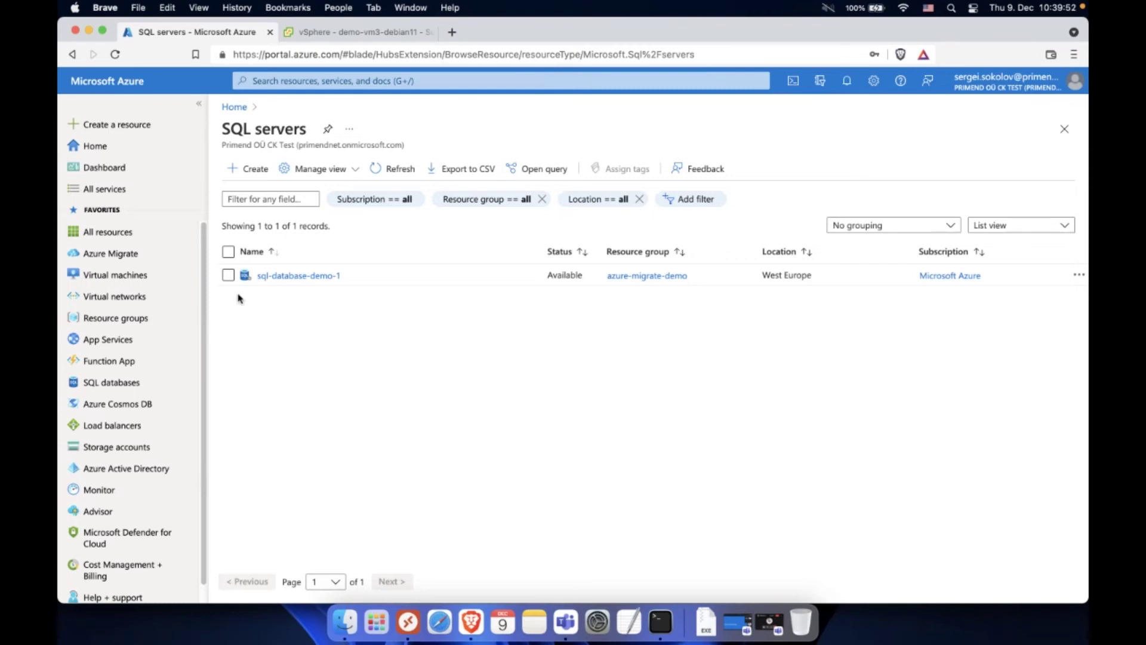
mouse_move(288, 282)
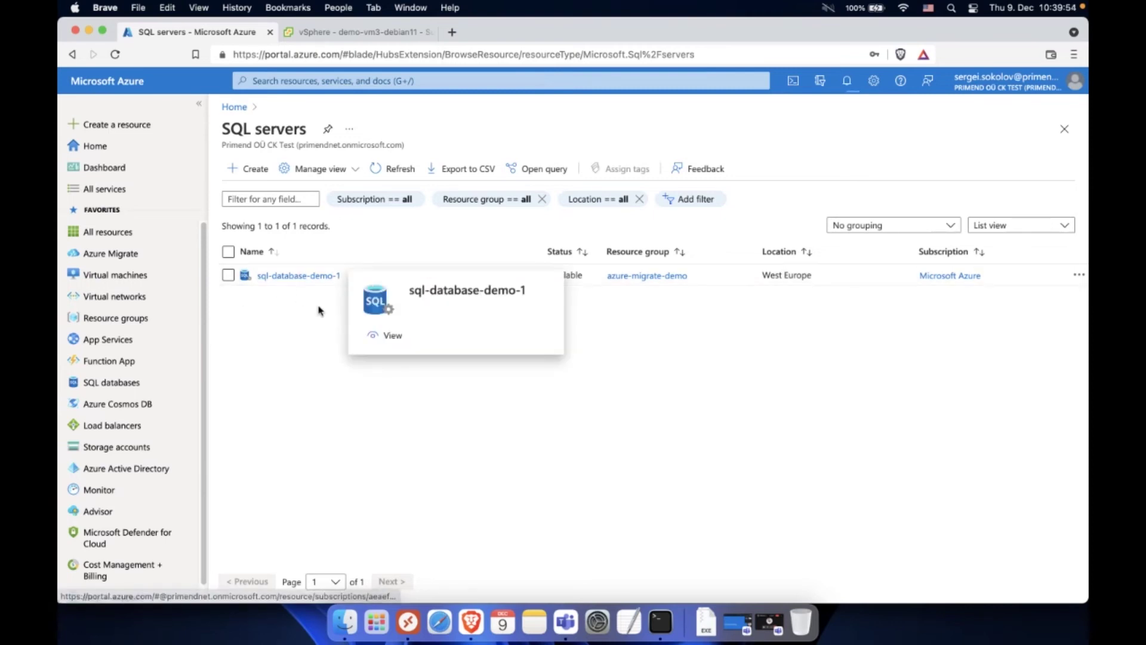
left_click(245, 174)
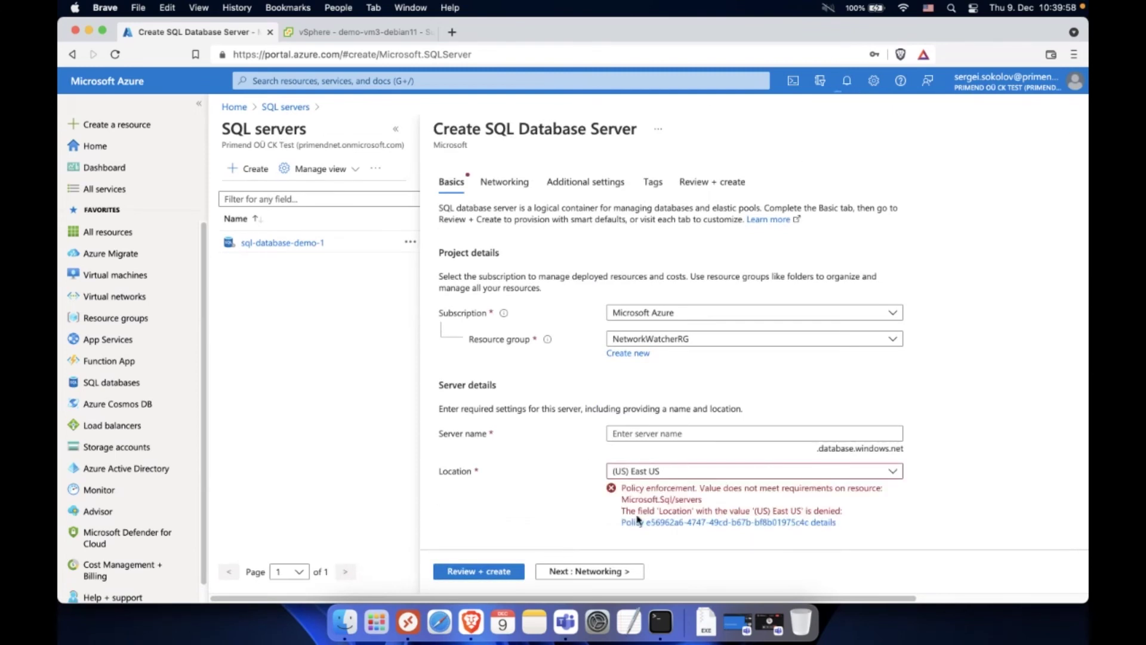
left_click(234, 106)
Step: Search the portal for "sql data" and open the SQL databases service
left_click(362, 81)
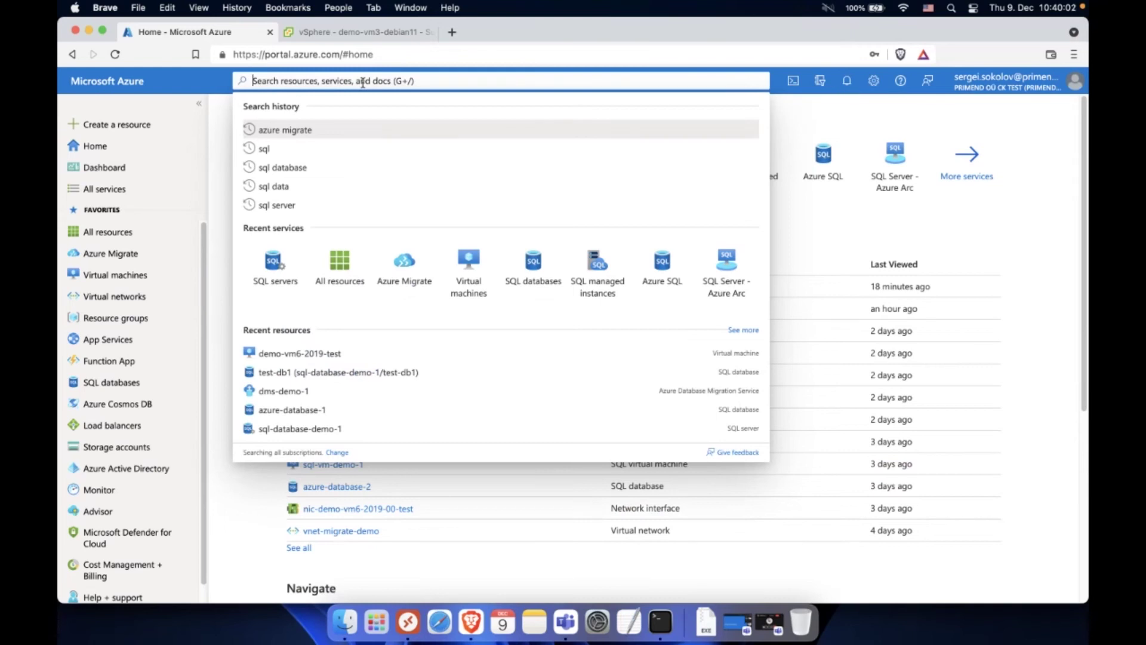
type("sql data")
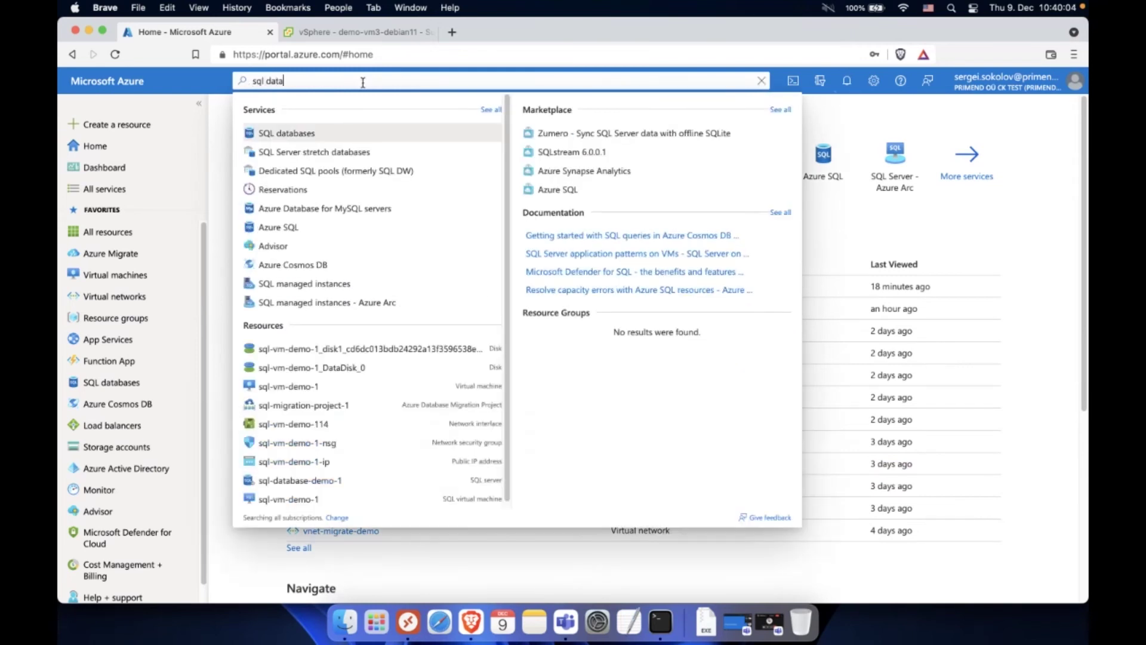
left_click(319, 132)
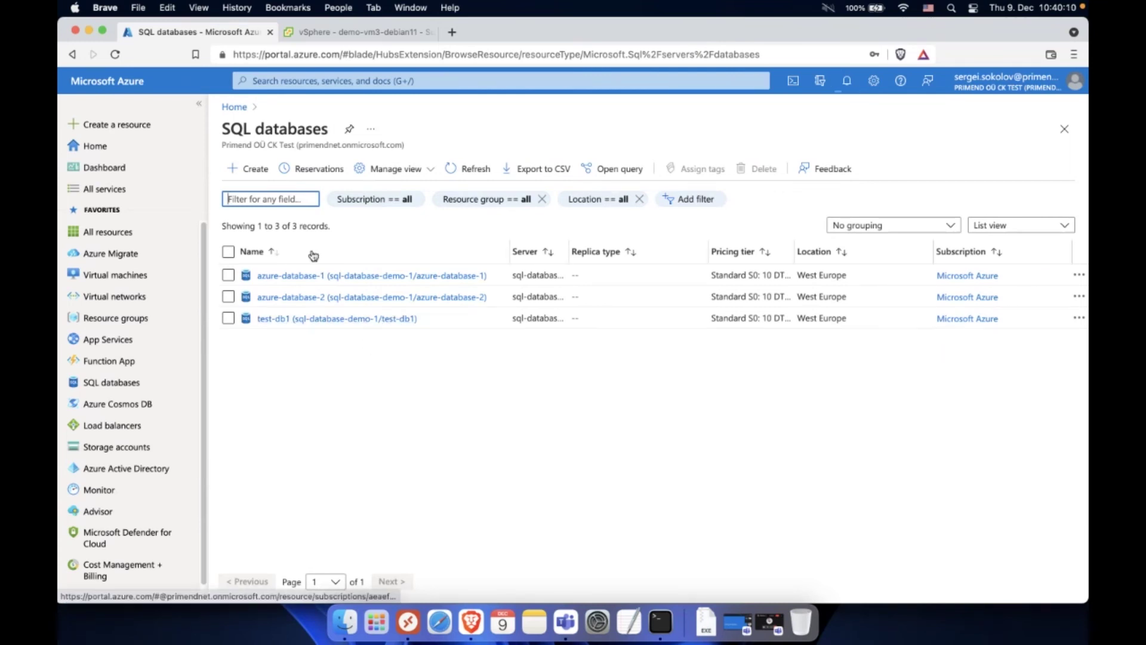
Step: Start creating a SQL database and name it test-db2
left_click(255, 172)
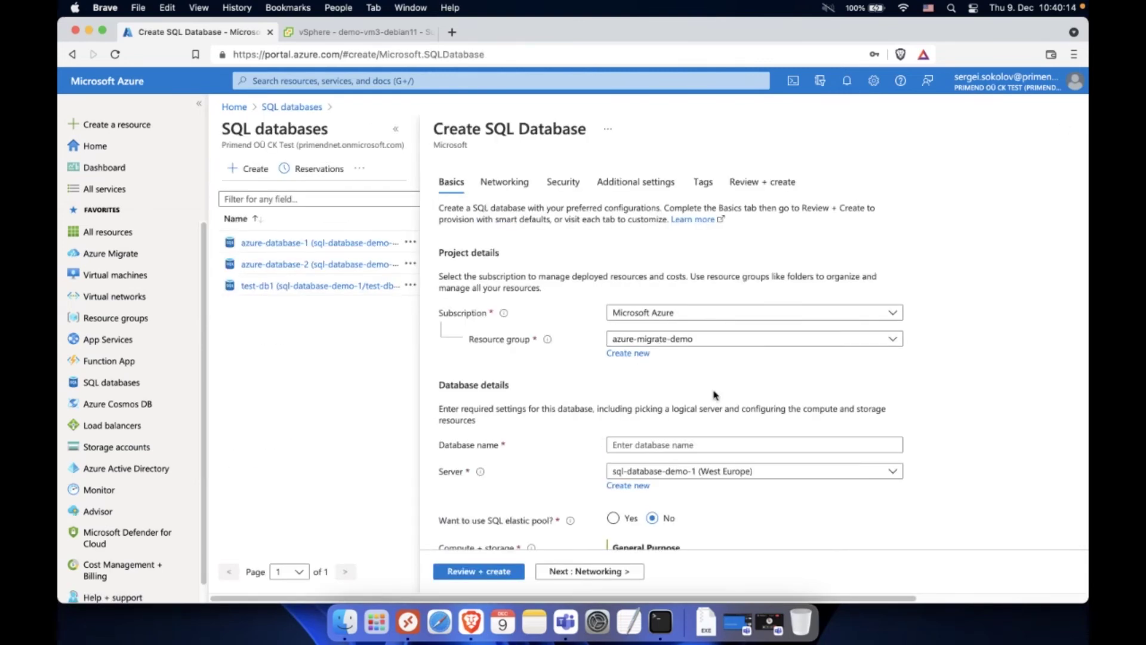
scroll(680, 229, "down", 4)
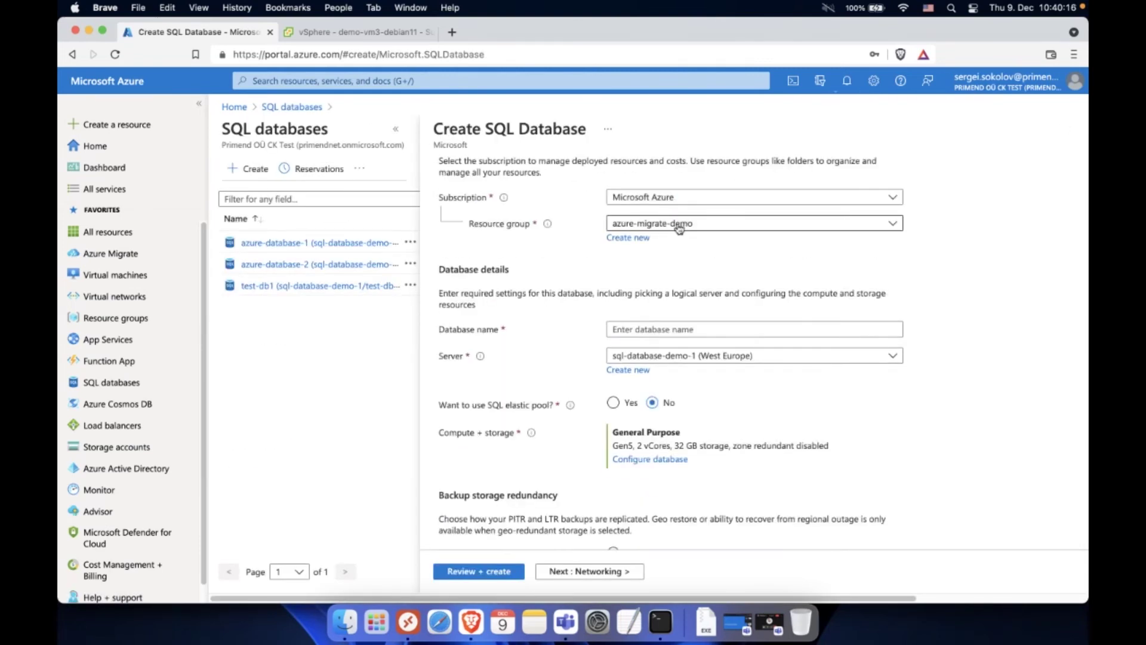
left_click(785, 328)
type("test-db2")
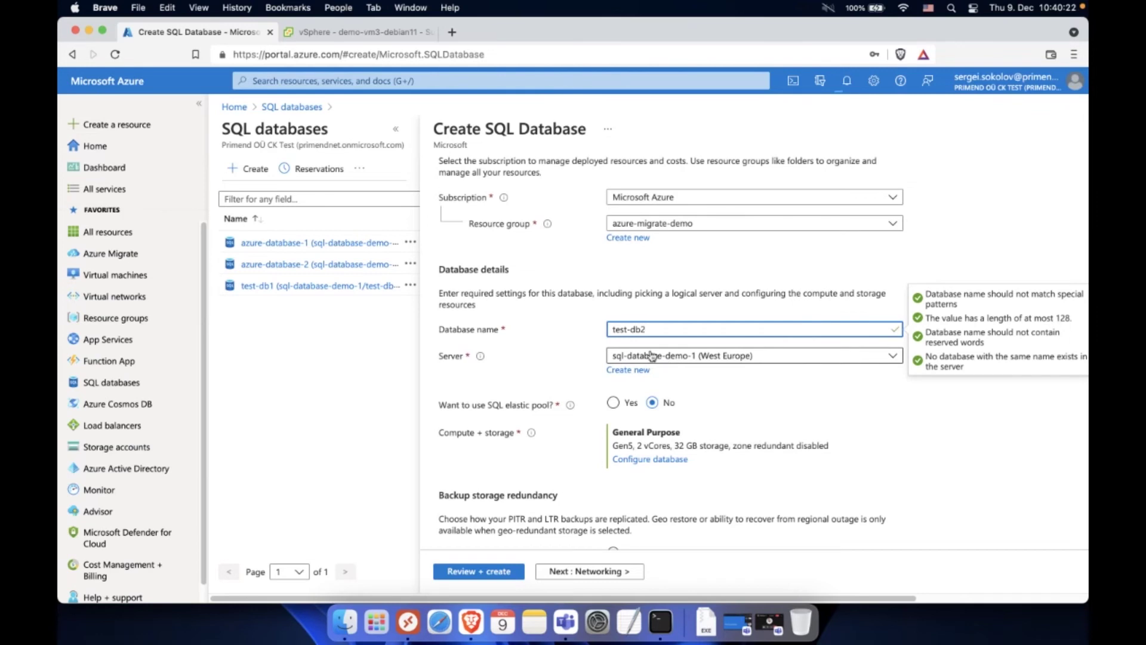
Step: Open the database's compute and storage configuration and compare the Standard and Basic service tiers, ending on Standard
scroll(751, 404, "down", 3)
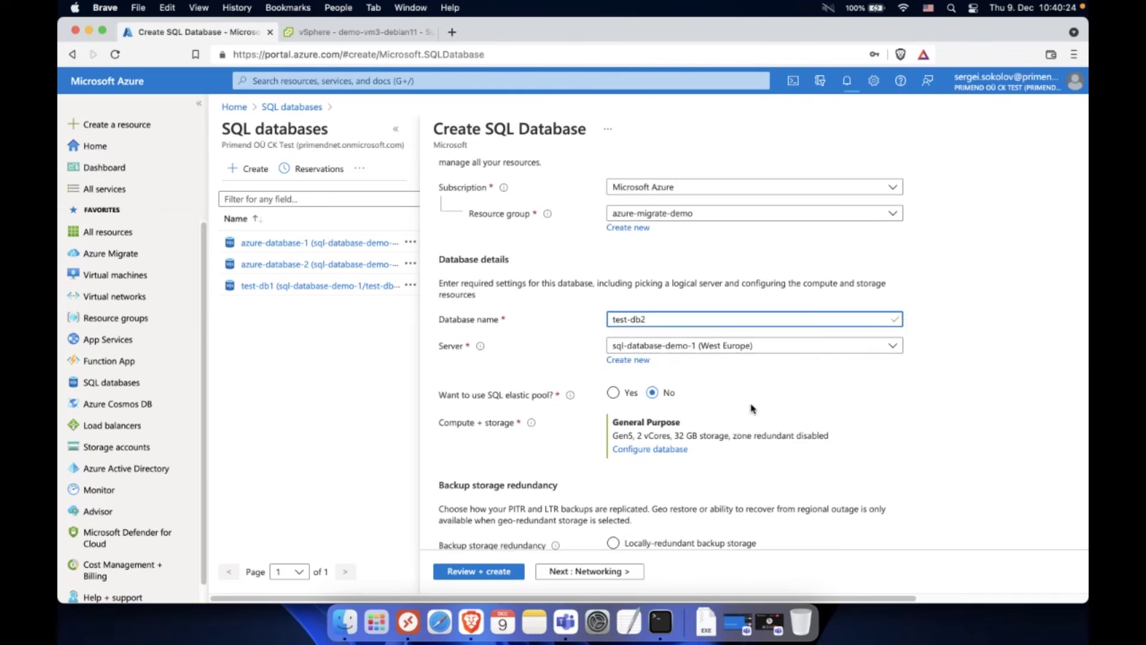
scroll(755, 401, "down", 3)
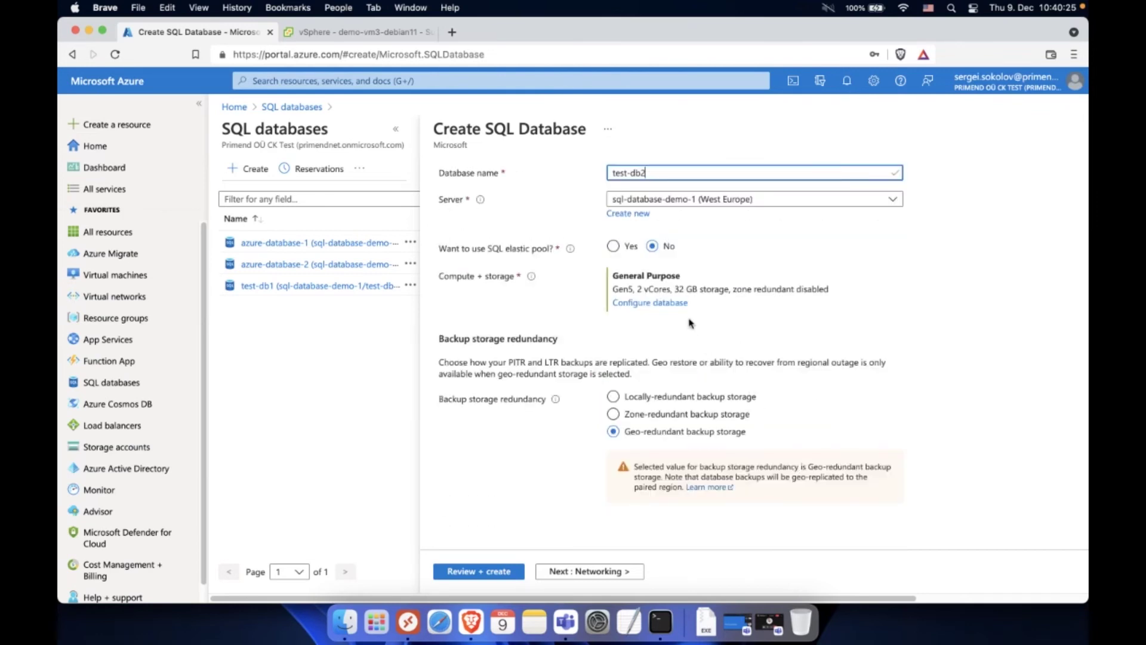
left_click(657, 302)
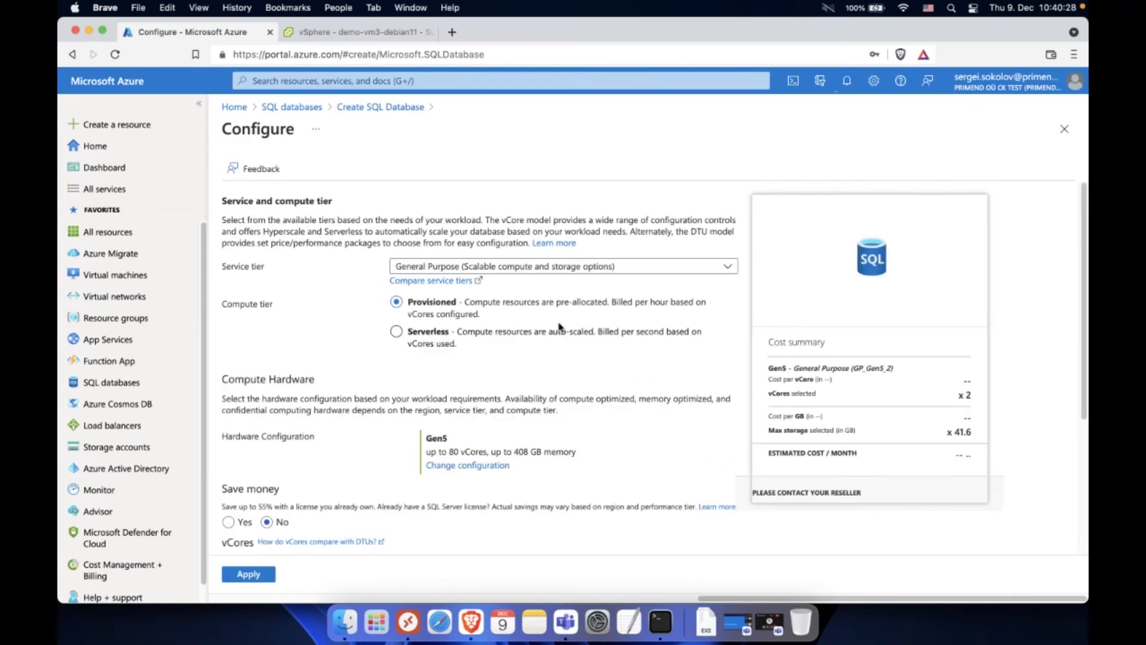
left_click(516, 266)
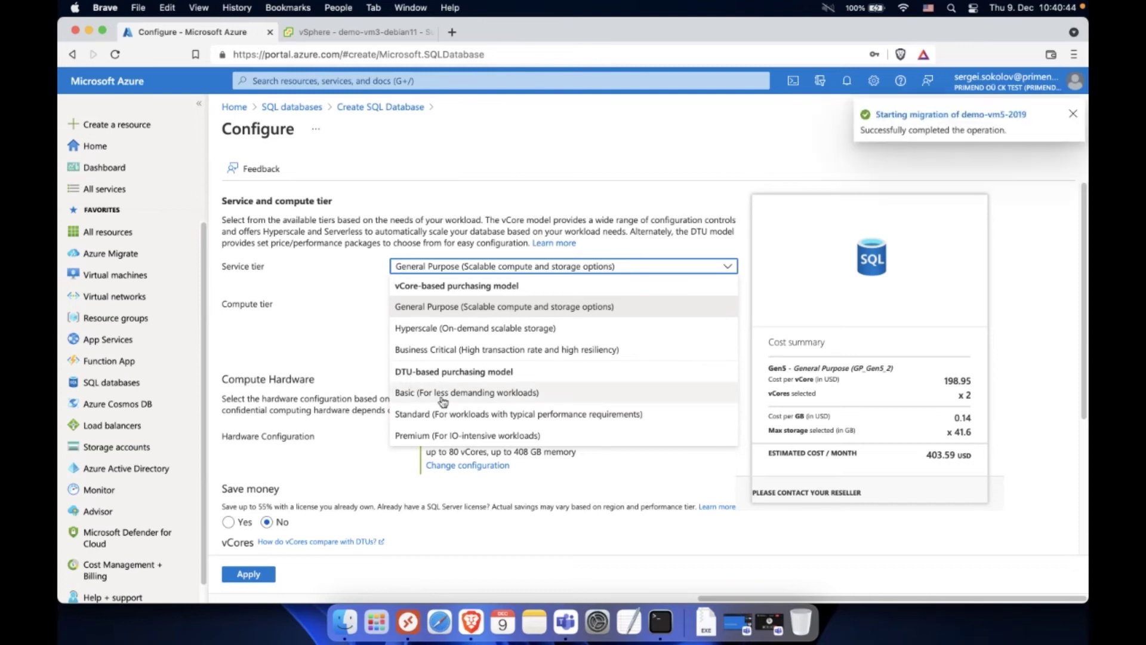
left_click(470, 416)
left_click(467, 267)
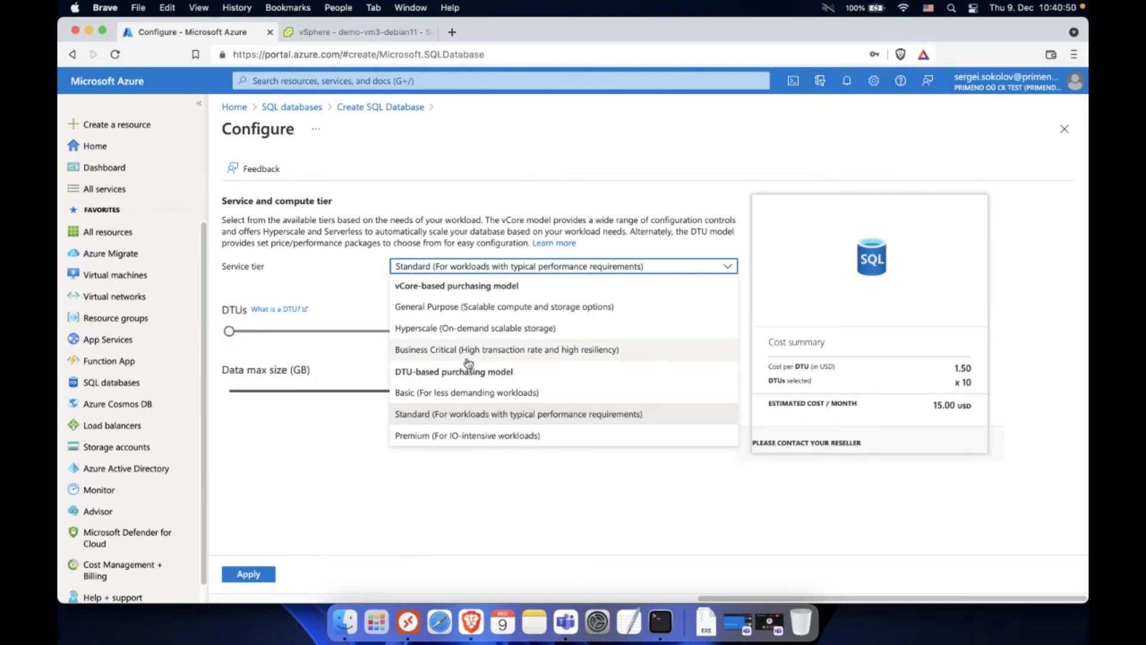
left_click(469, 396)
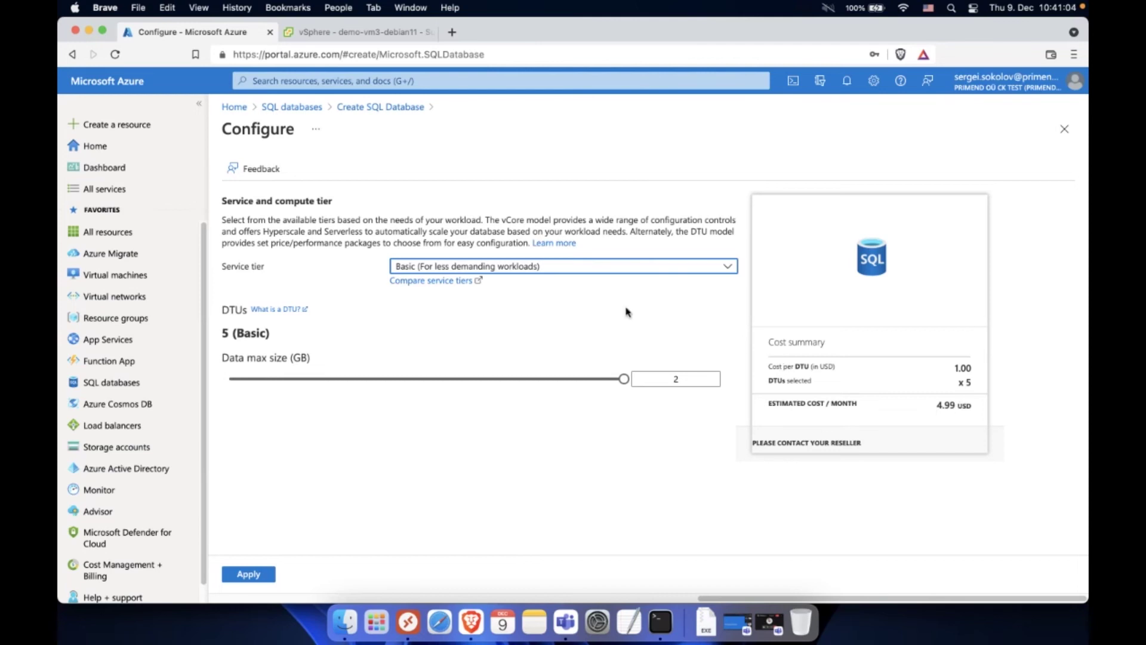
left_click(464, 269)
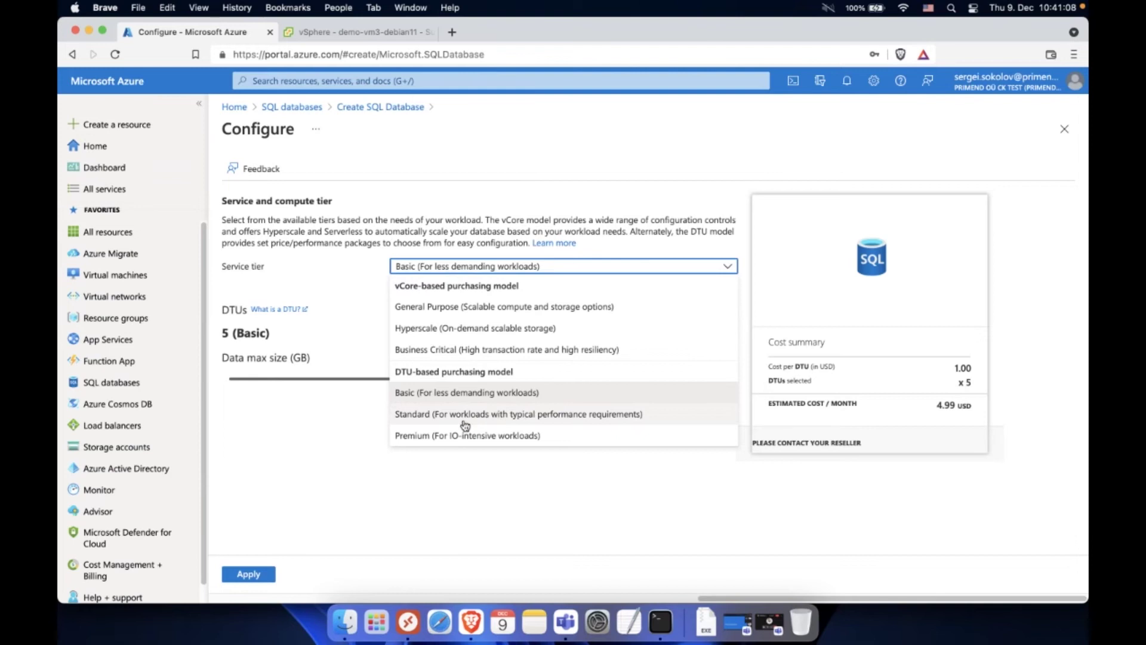
left_click(410, 415)
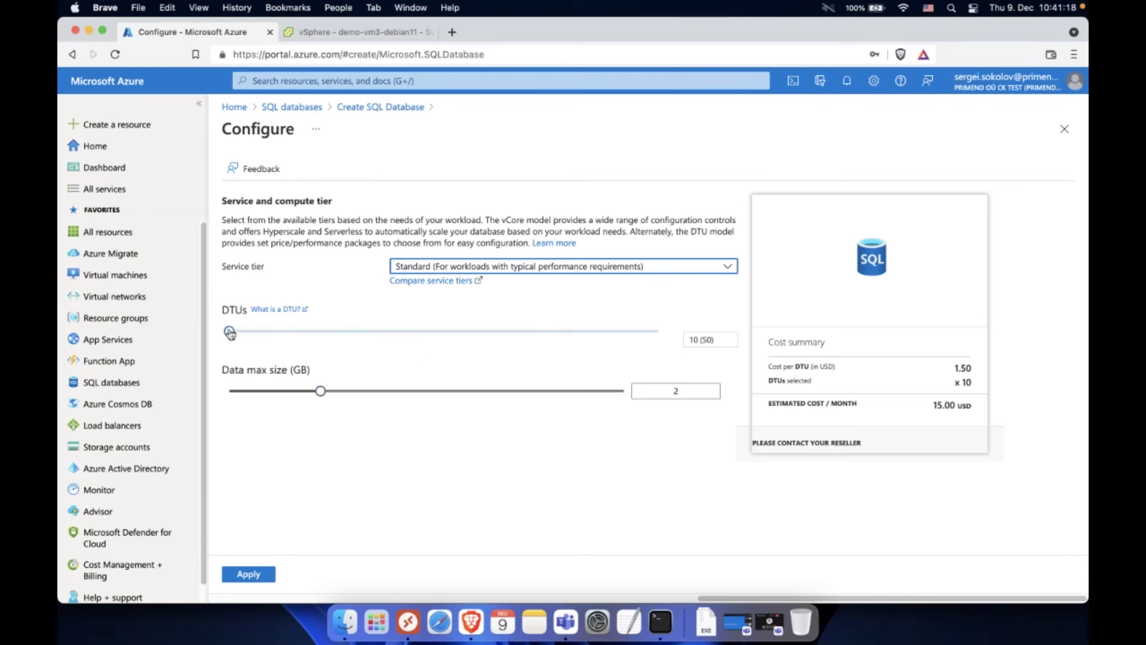
Step: Set the Standard tier to 20 DTUs (S1) with a maximum data size of 10 GB
left_click_drag(251, 333, 292, 341)
left_click(321, 391)
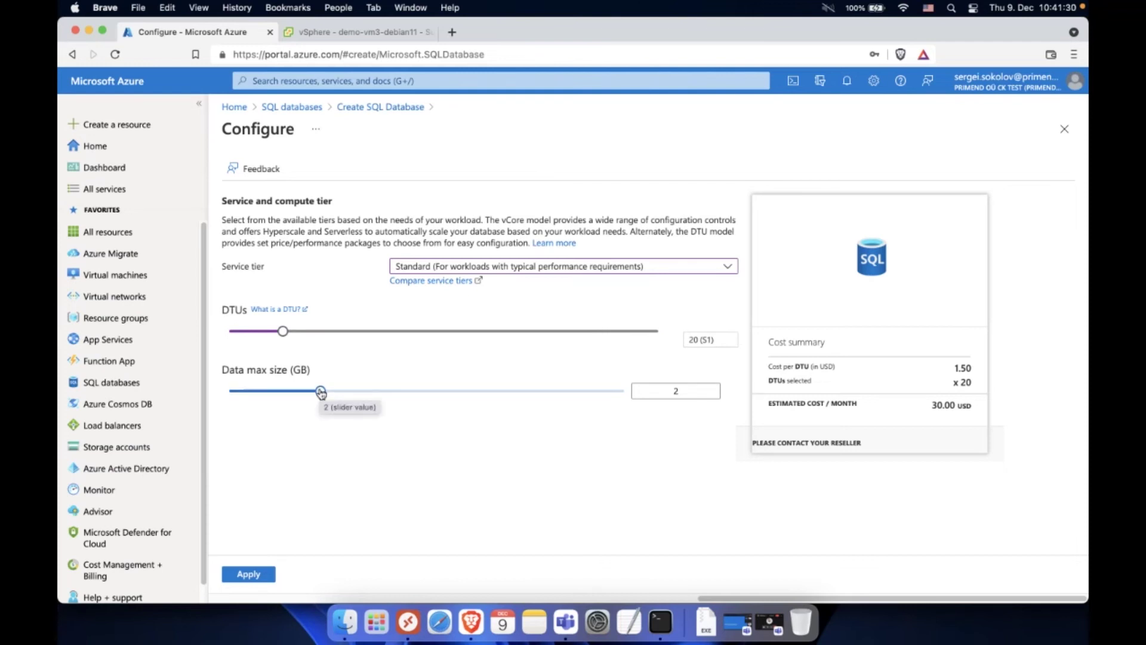
left_click(664, 388)
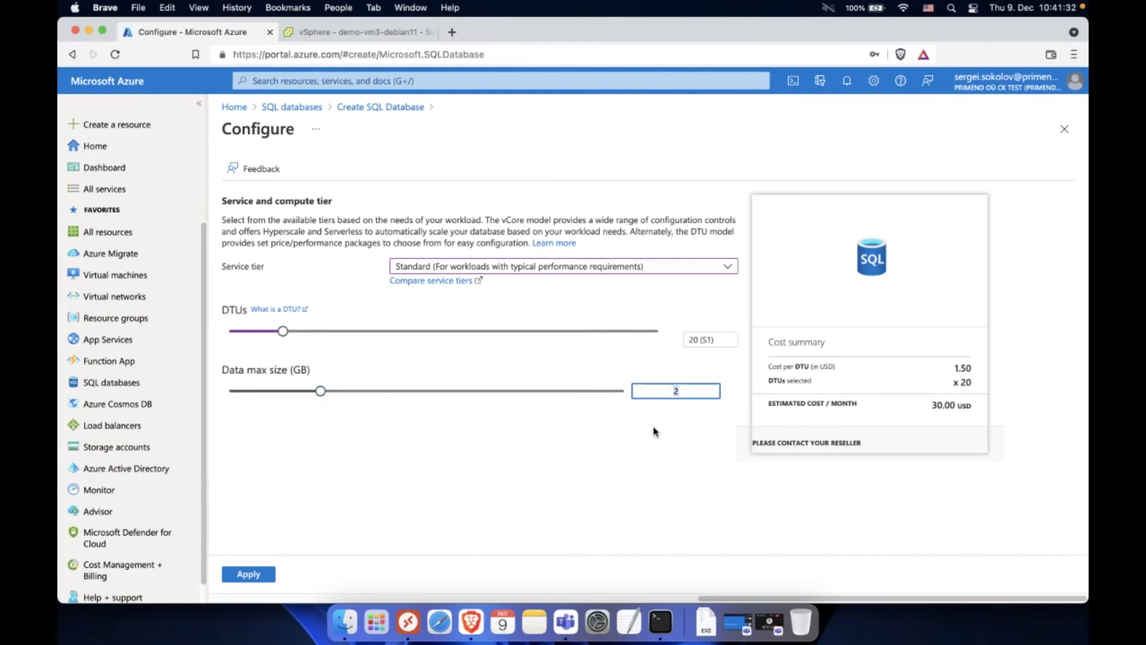
left_click(683, 474)
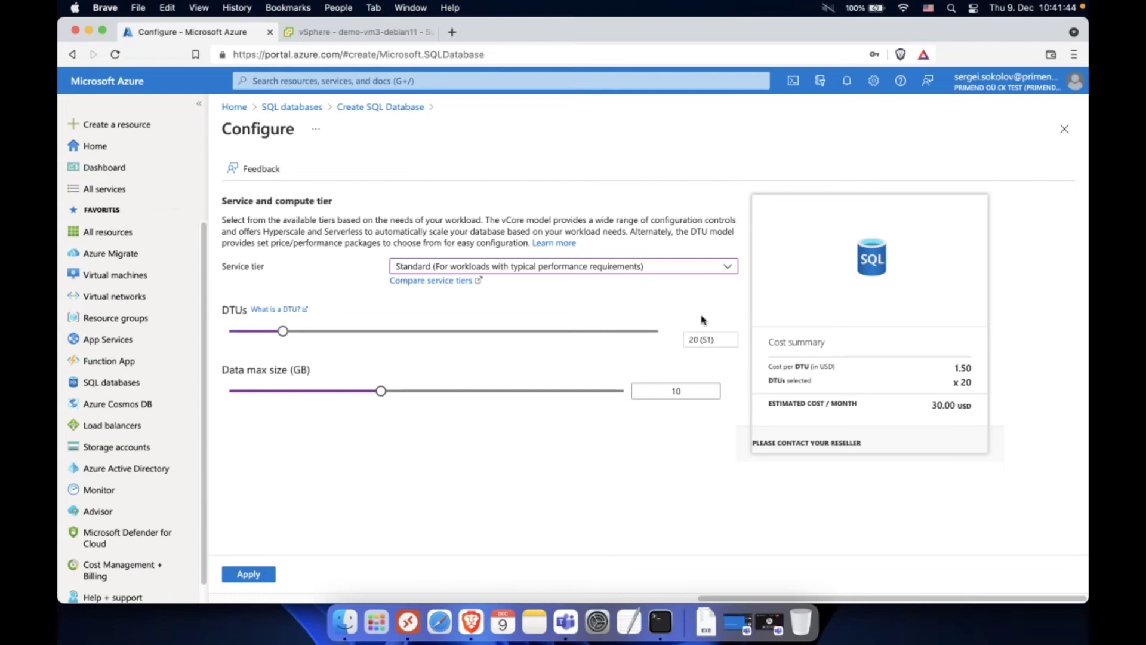
Step: Close the compute configuration without applying it and discard the unsaved SQL database form
left_click(1066, 131)
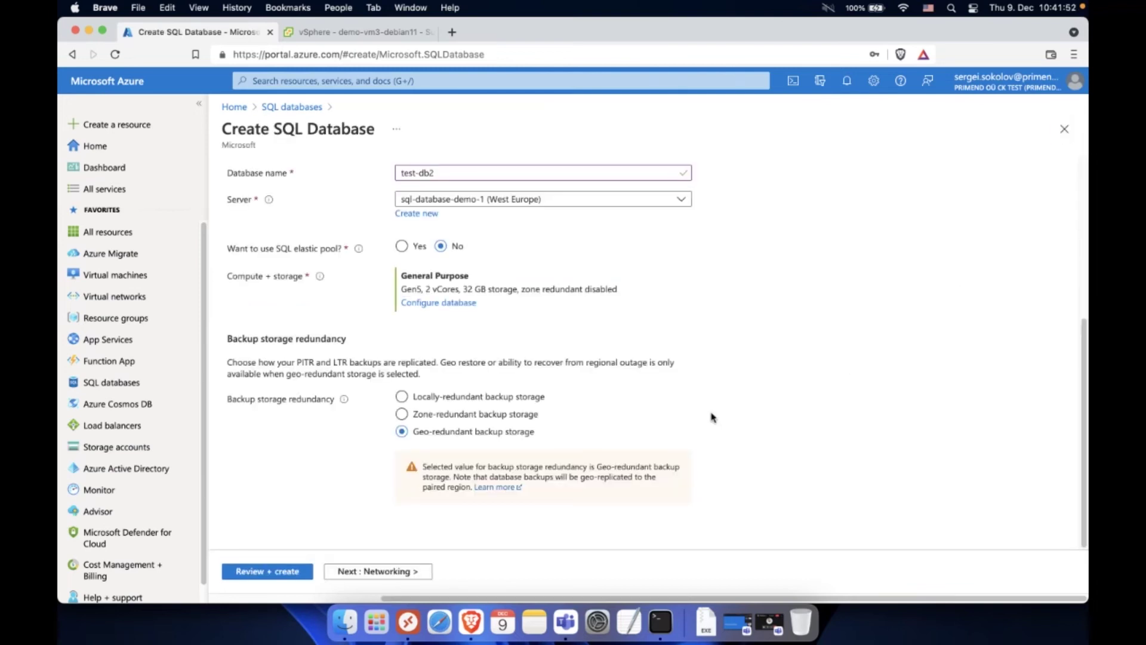
left_click(1065, 128)
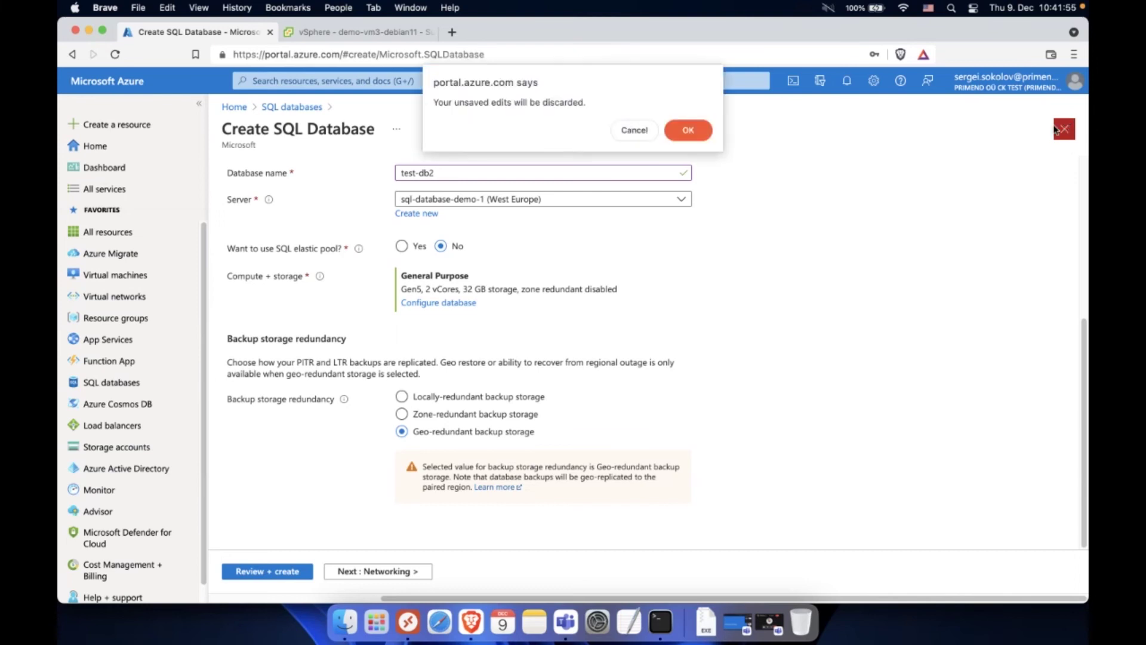
left_click(688, 131)
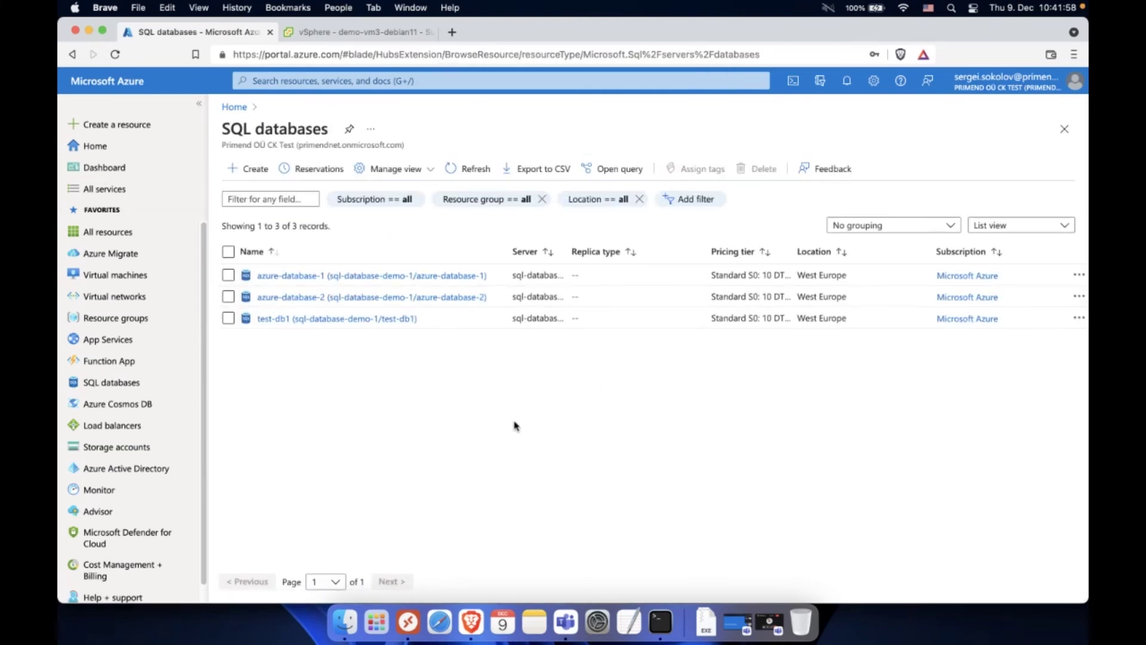
Step: Switch to the demo-vm4-sql remote desktop, glance at Azure Data Studio and bring up SQL Server Management Studio
left_click(410, 622)
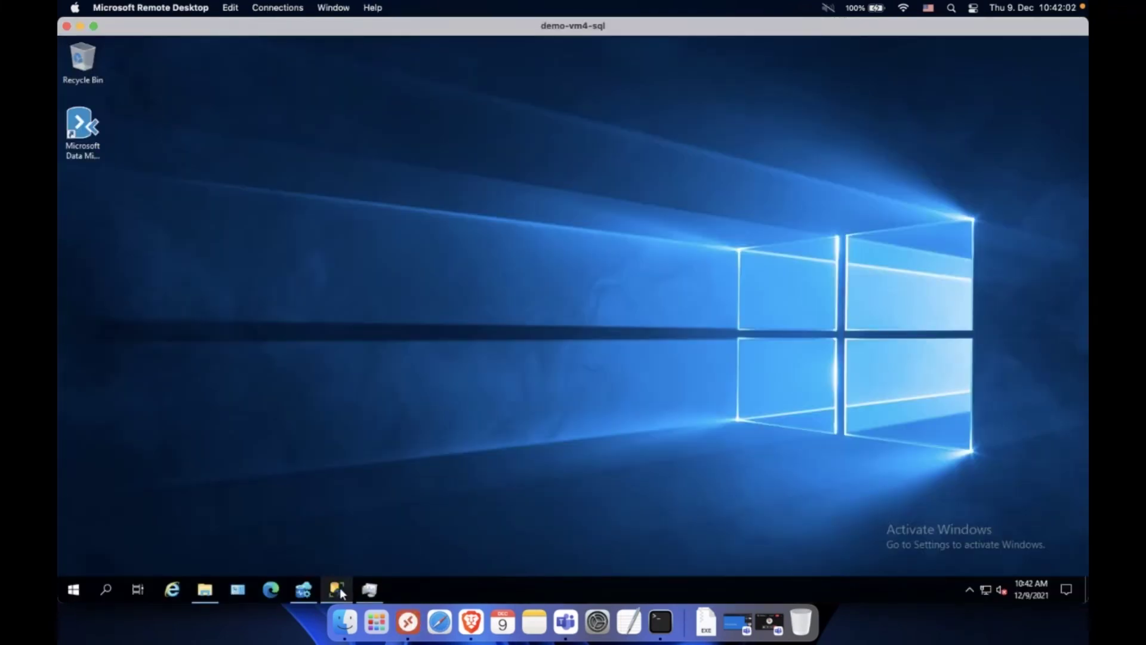
mouse_move(340, 591)
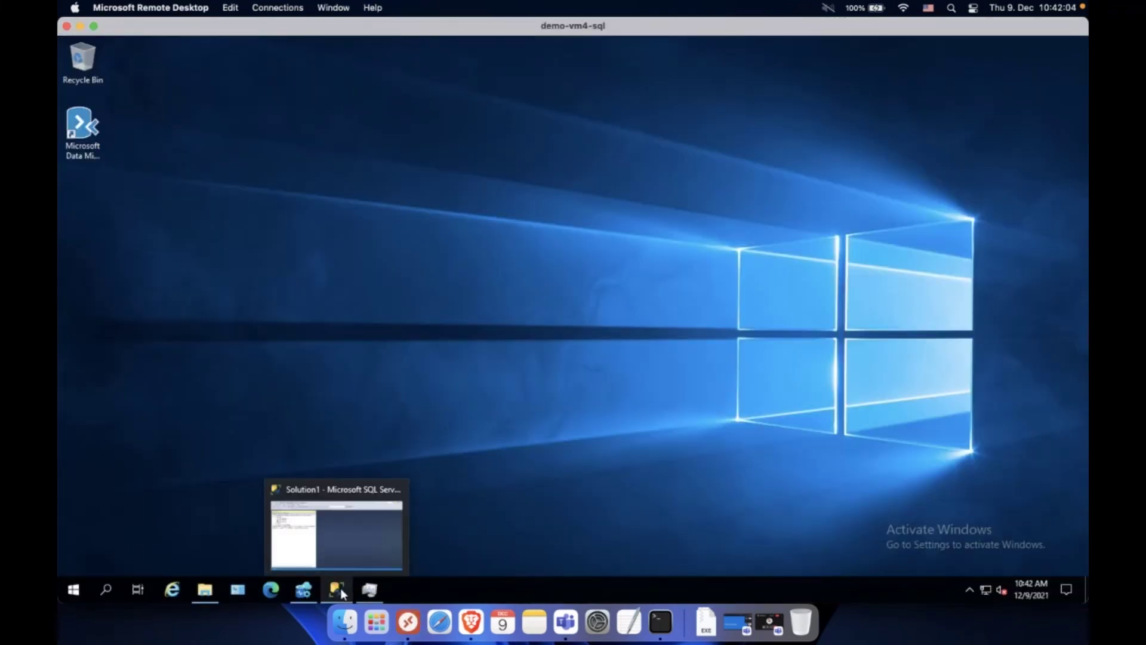
left_click(340, 590)
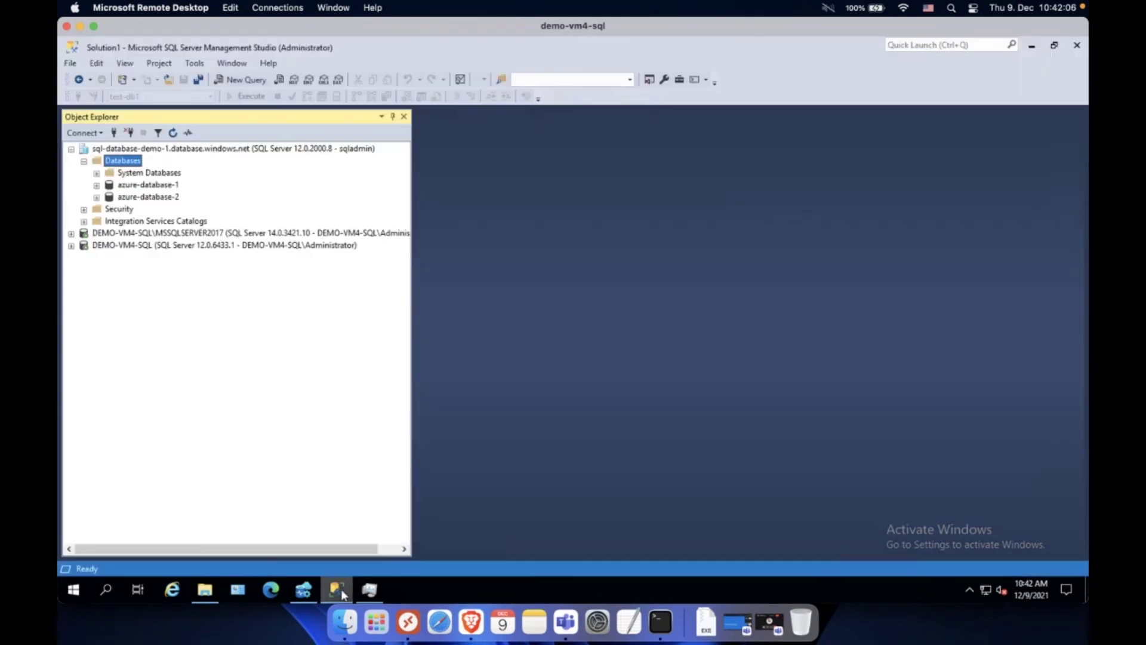
left_click(309, 594)
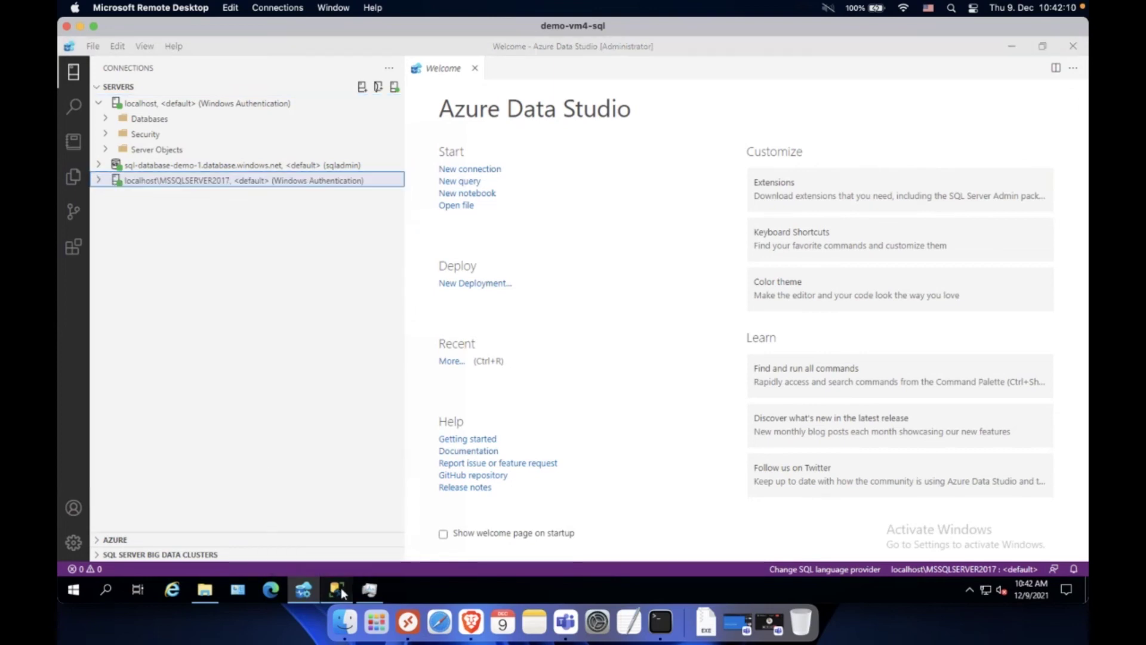
left_click(339, 587)
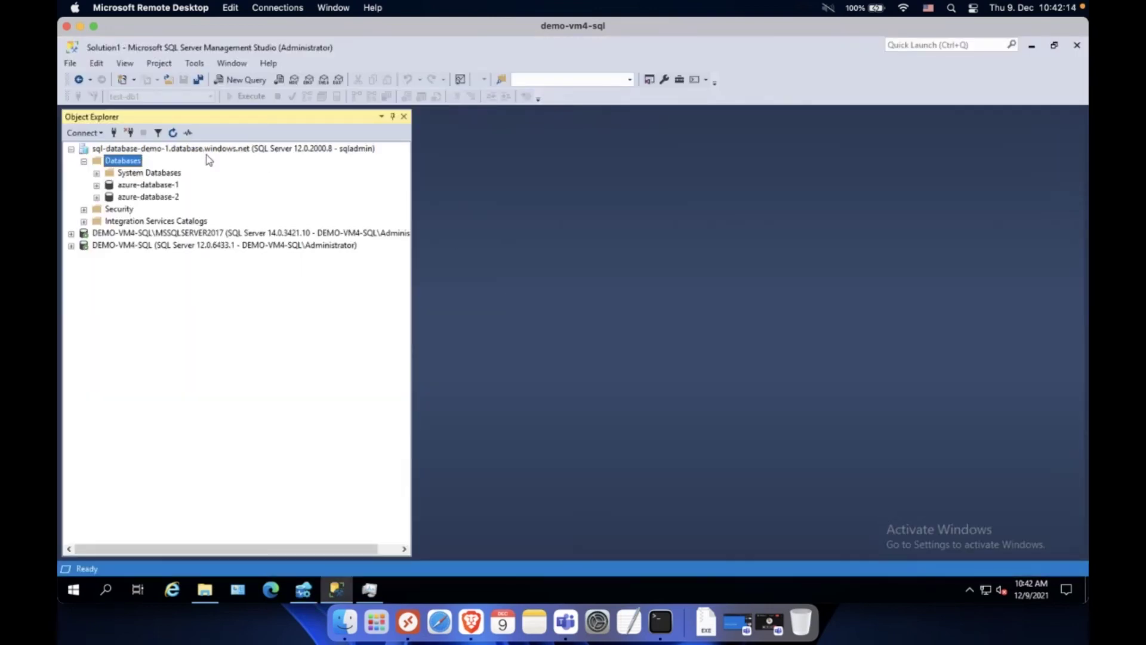
Step: Refresh the sql-database-demo-1 server connection and expand its Databases folder
left_click(185, 148)
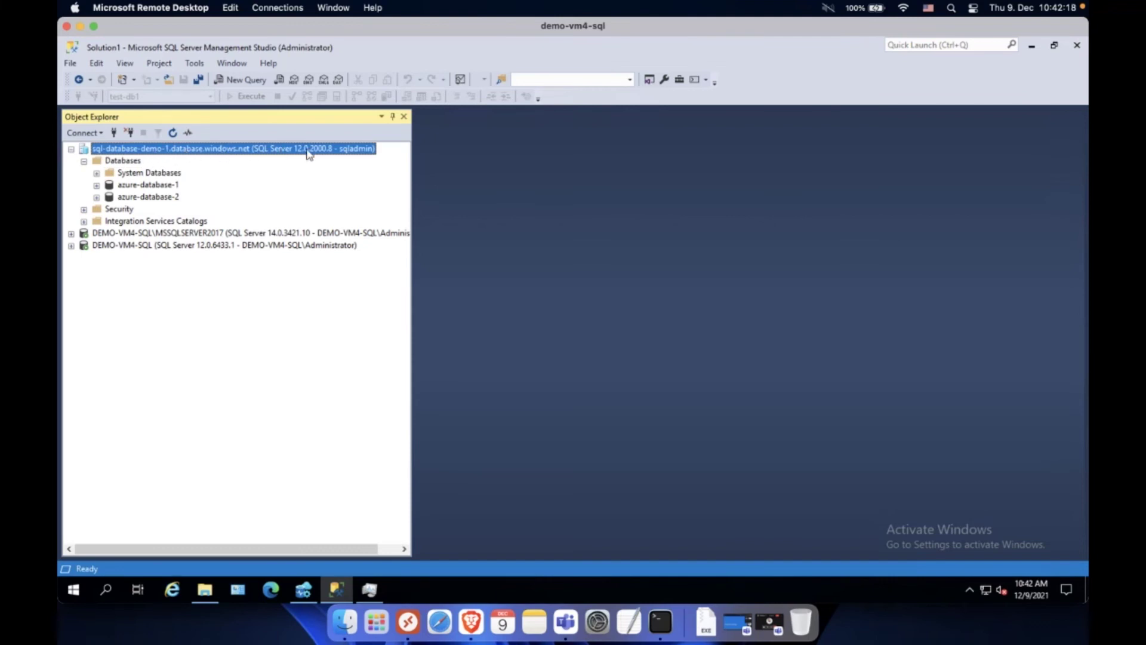
right_click(233, 153)
left_click(279, 247)
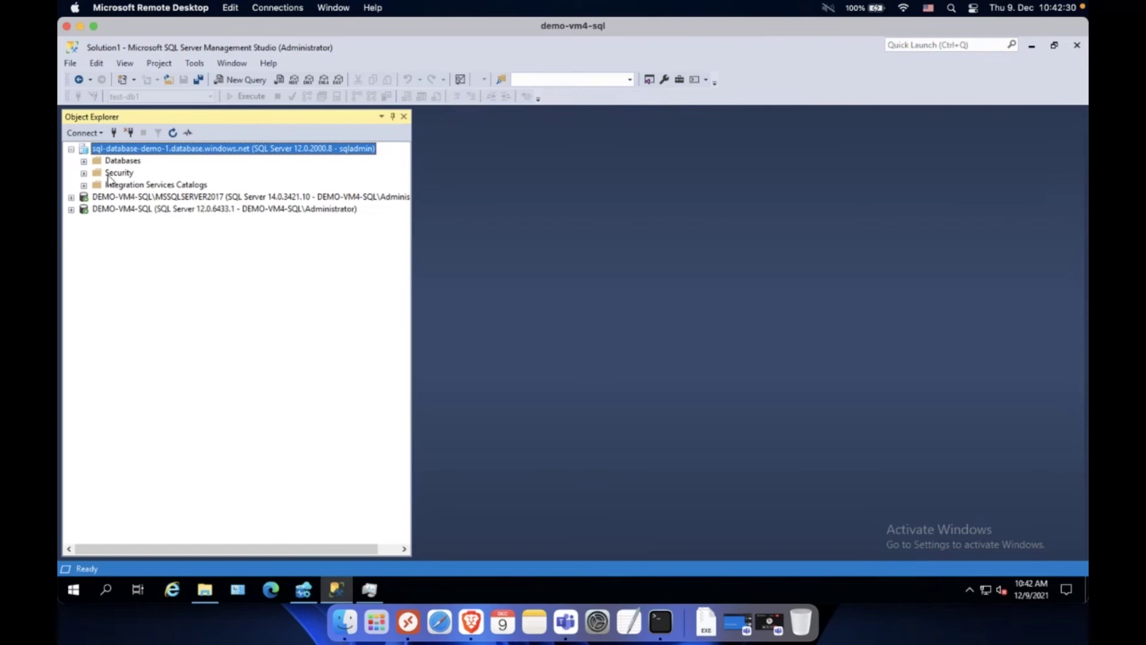
left_click(84, 162)
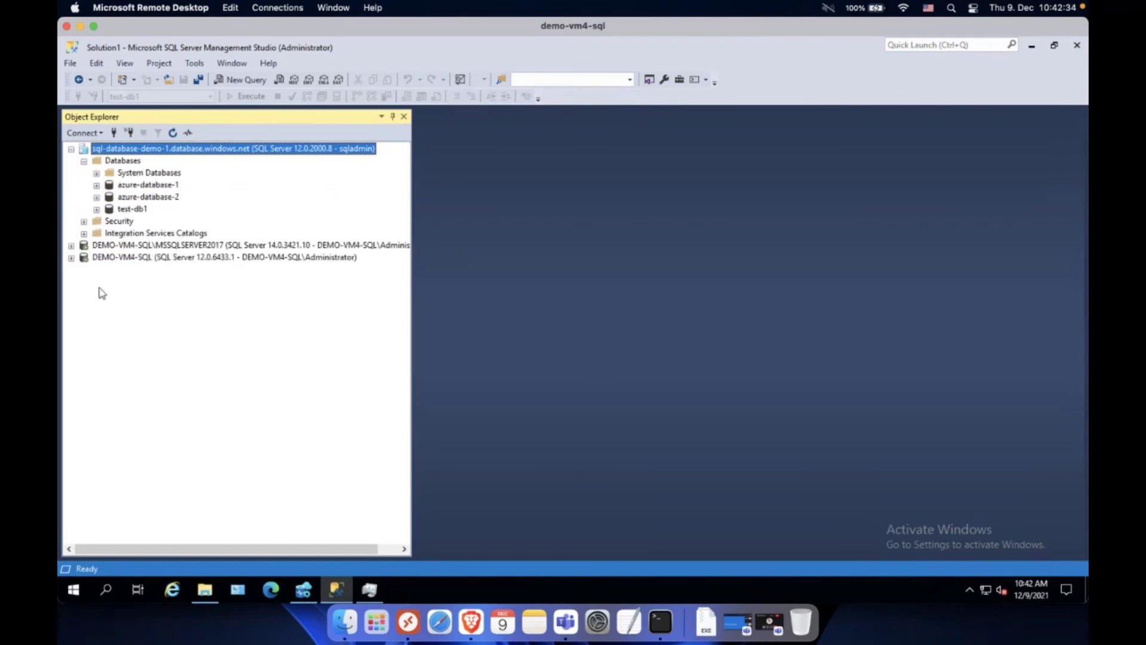
Step: Expand both local DEMO-VM4-SQL instances and their Databases folders to examine the on-premises databases alongside the Azure ones
left_click(71, 258)
left_click(71, 246)
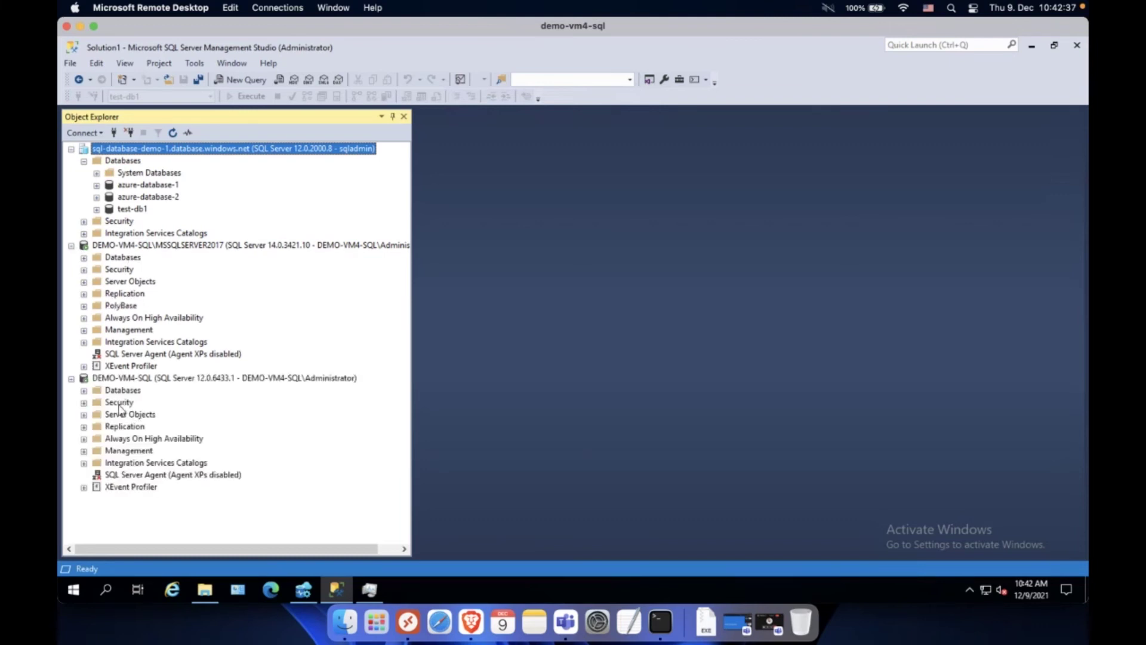
left_click(84, 391)
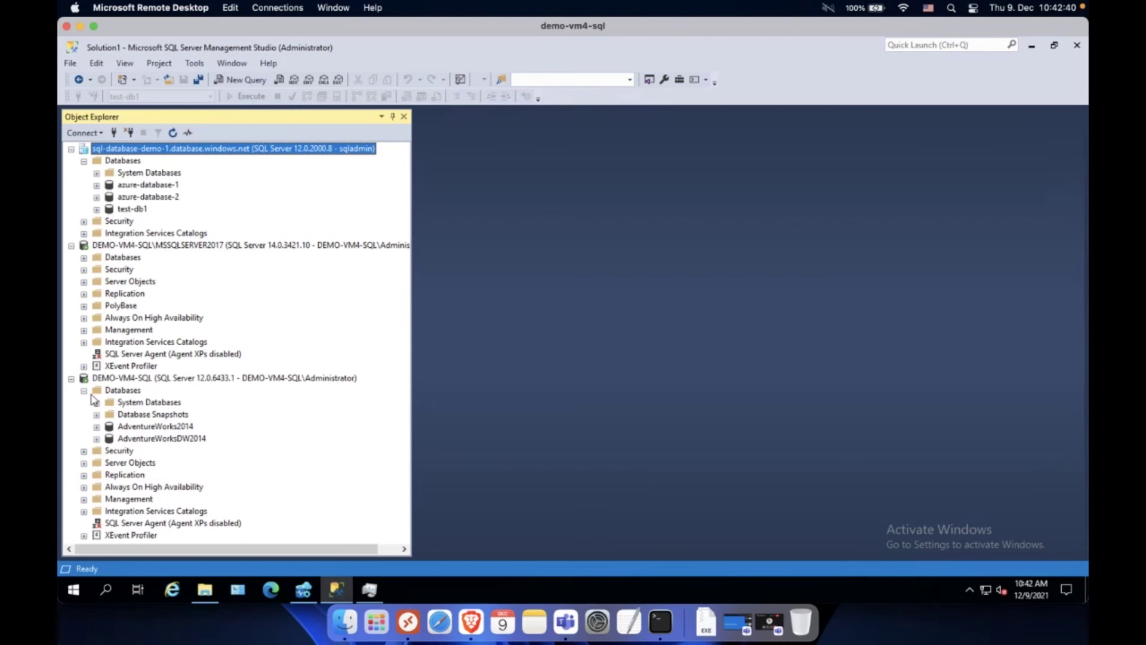
left_click(84, 258)
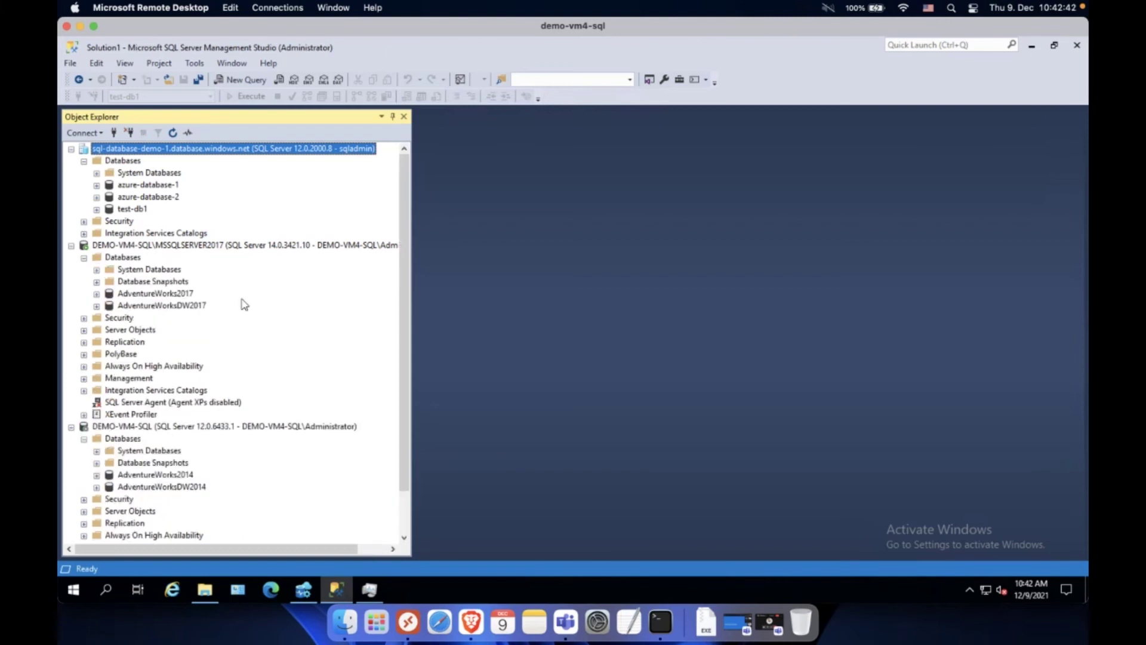
left_click_drag(404, 307, 405, 318)
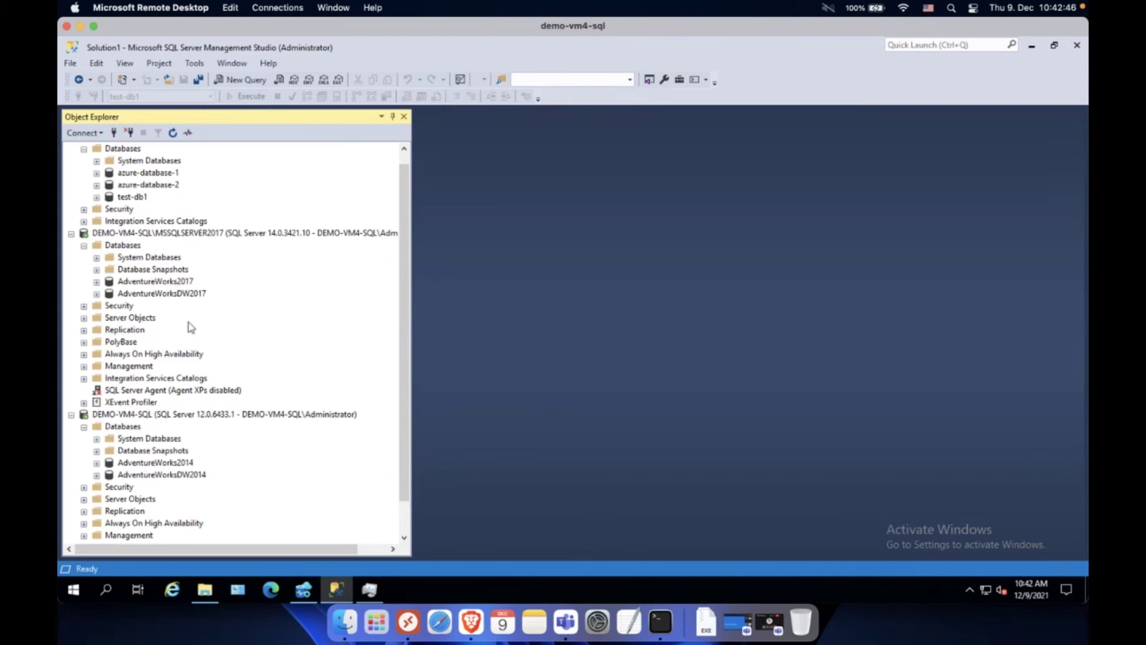
left_click_drag(403, 277, 402, 251)
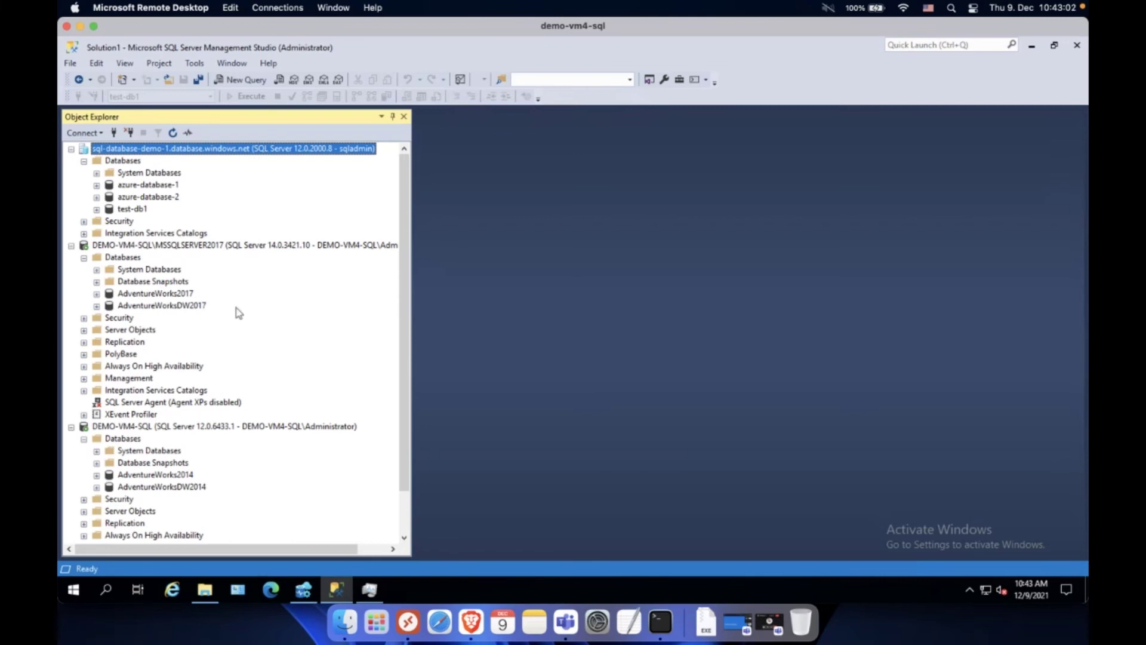
scroll(403, 386, "down", 1)
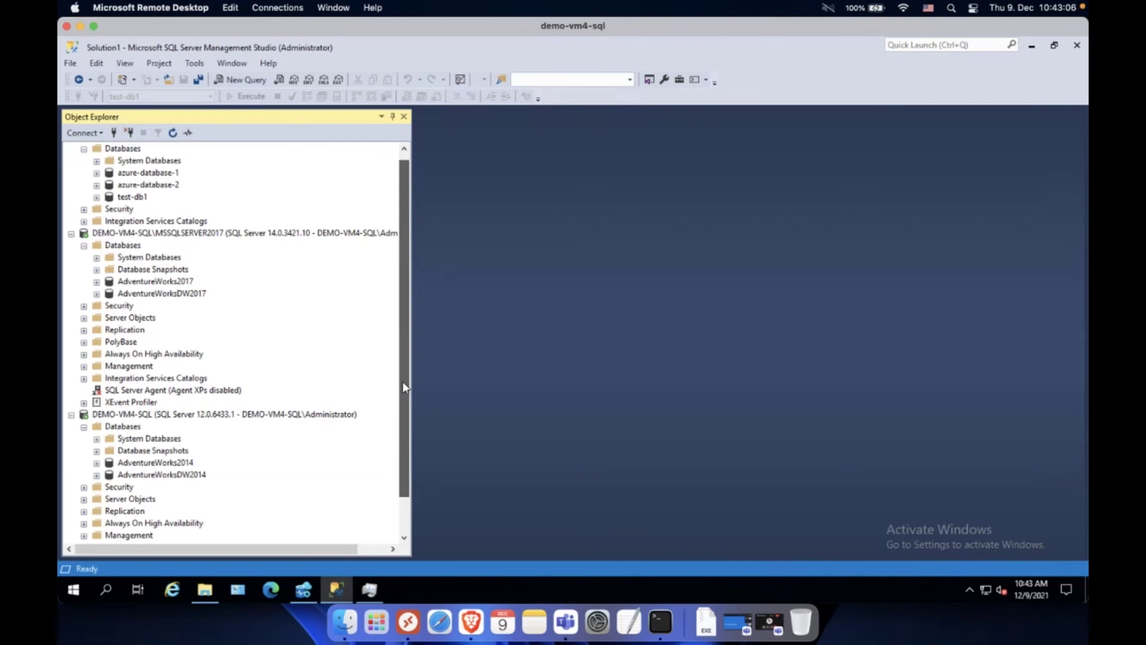
left_click_drag(403, 381, 403, 404)
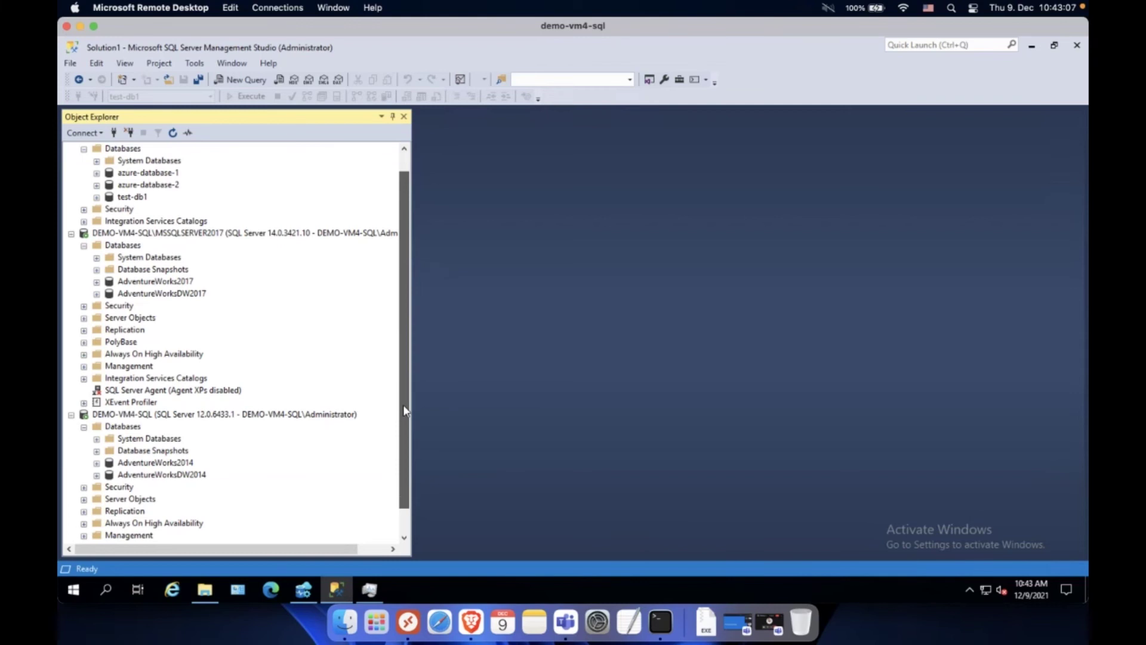
Step: Clear the SQL tool windows off the desktop and launch Microsoft Data Migration Assistant in a maximized window
left_click(345, 588)
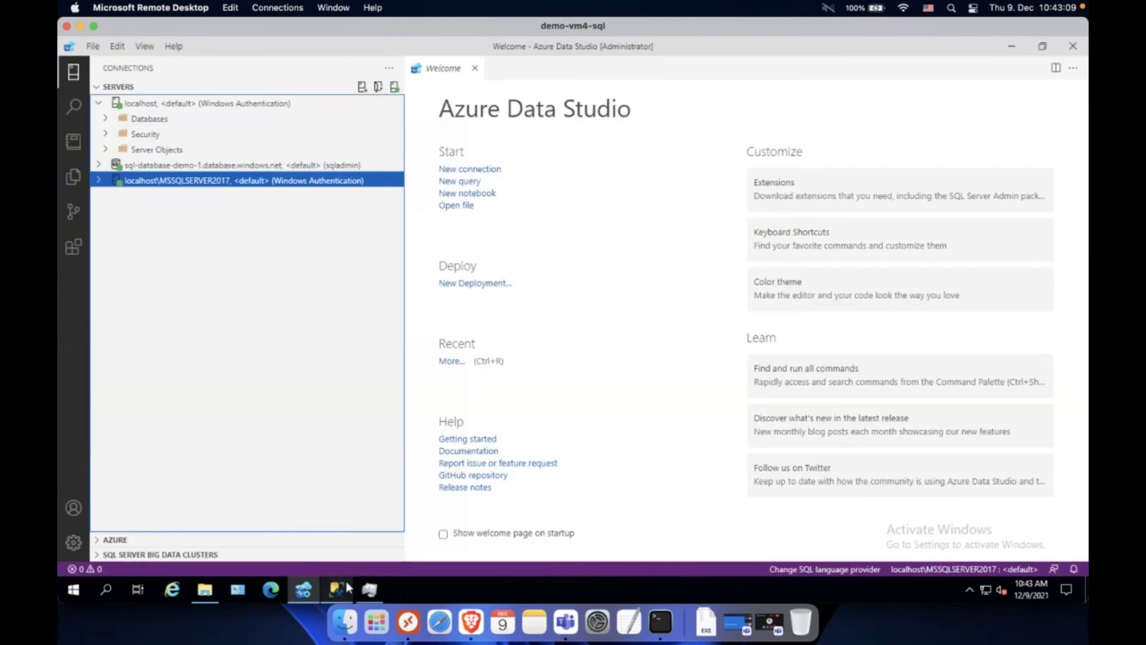
left_click(1011, 46)
left_click(86, 127)
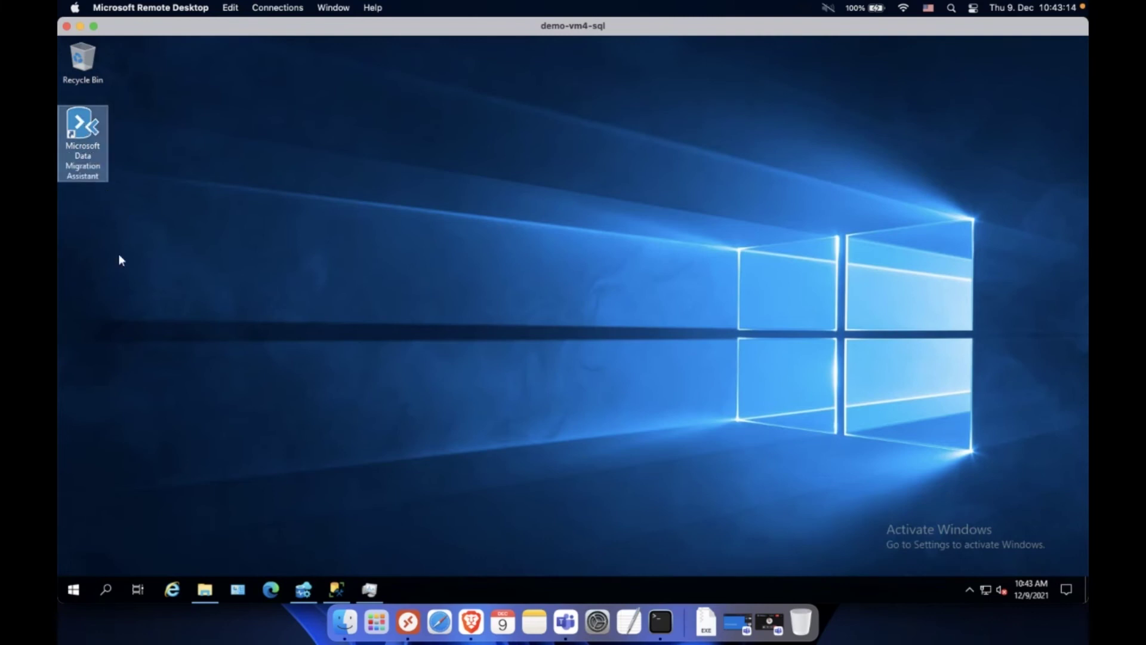
double_click(94, 125)
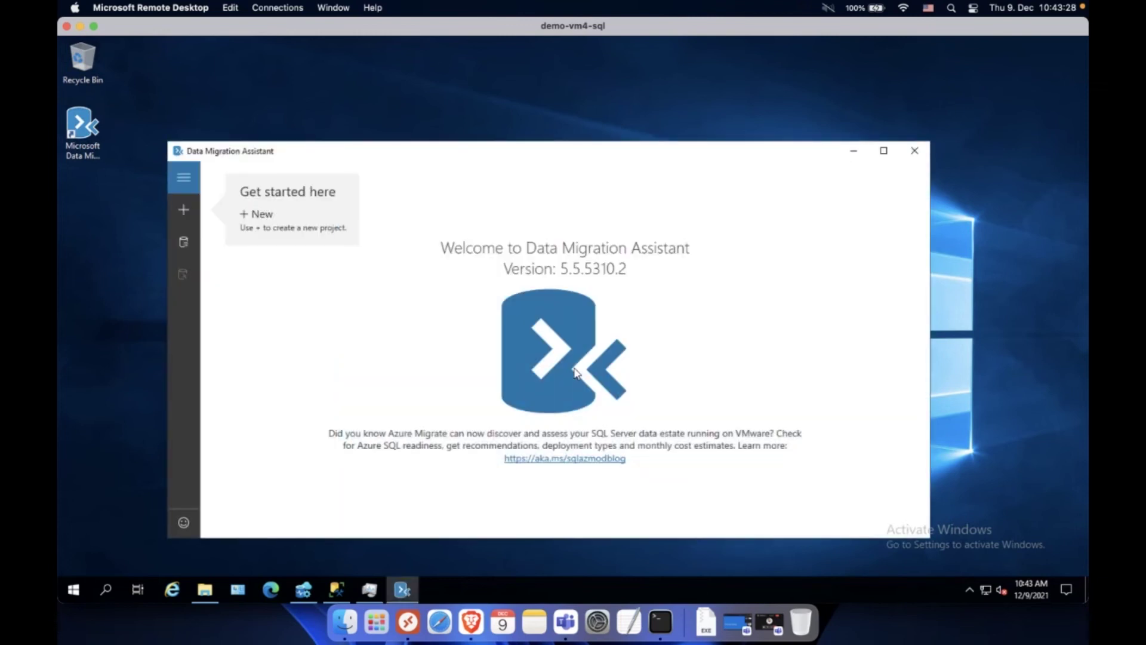
left_click(884, 150)
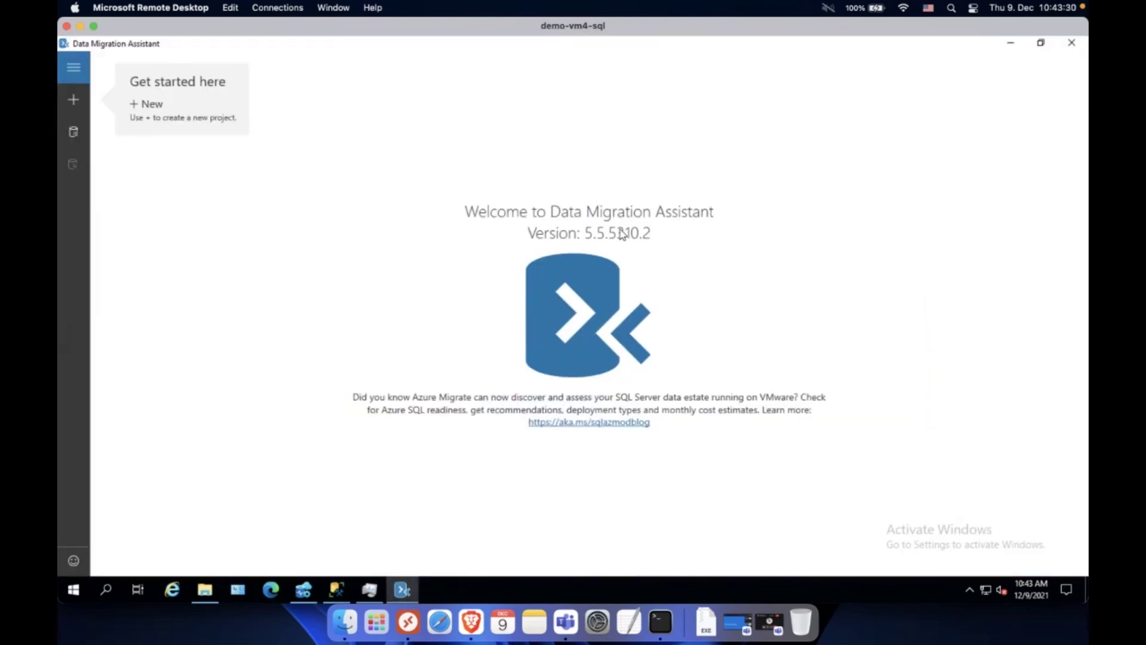
Step: Start a new project of type Assessment and name it assess1
left_click(71, 104)
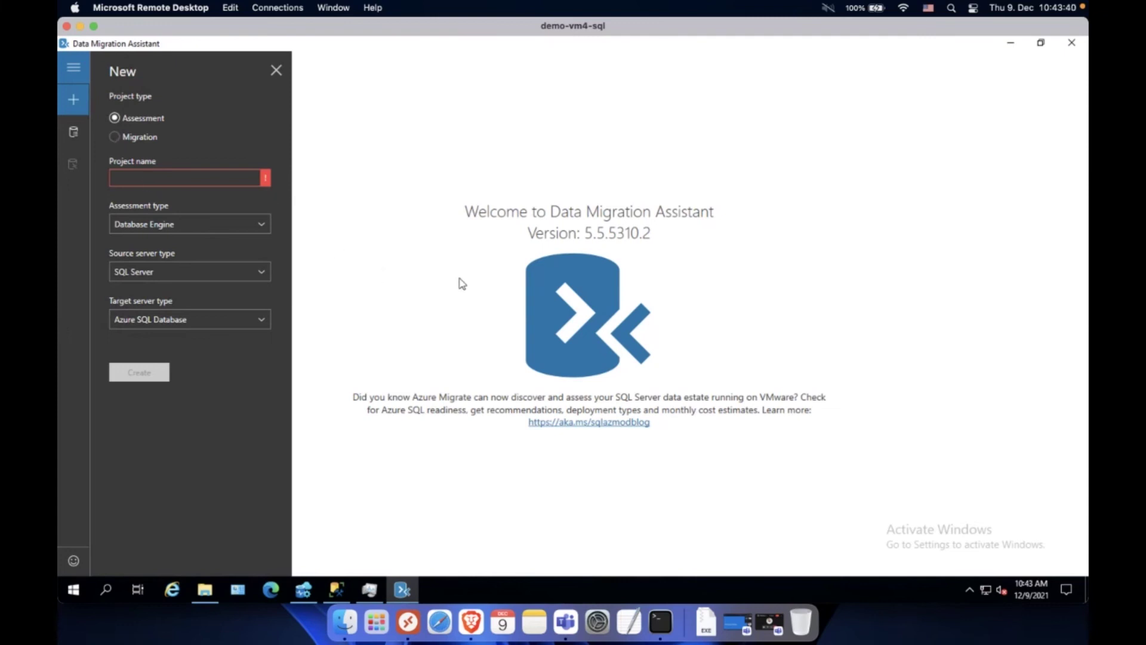
left_click(140, 115)
left_click(149, 123)
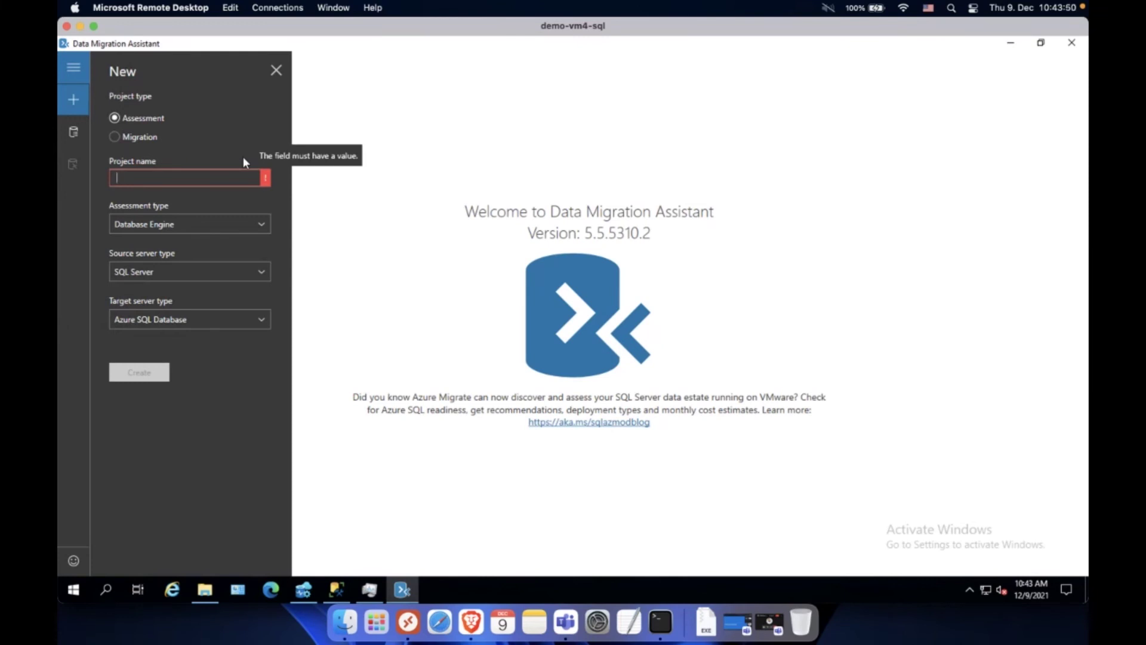
type("assess")
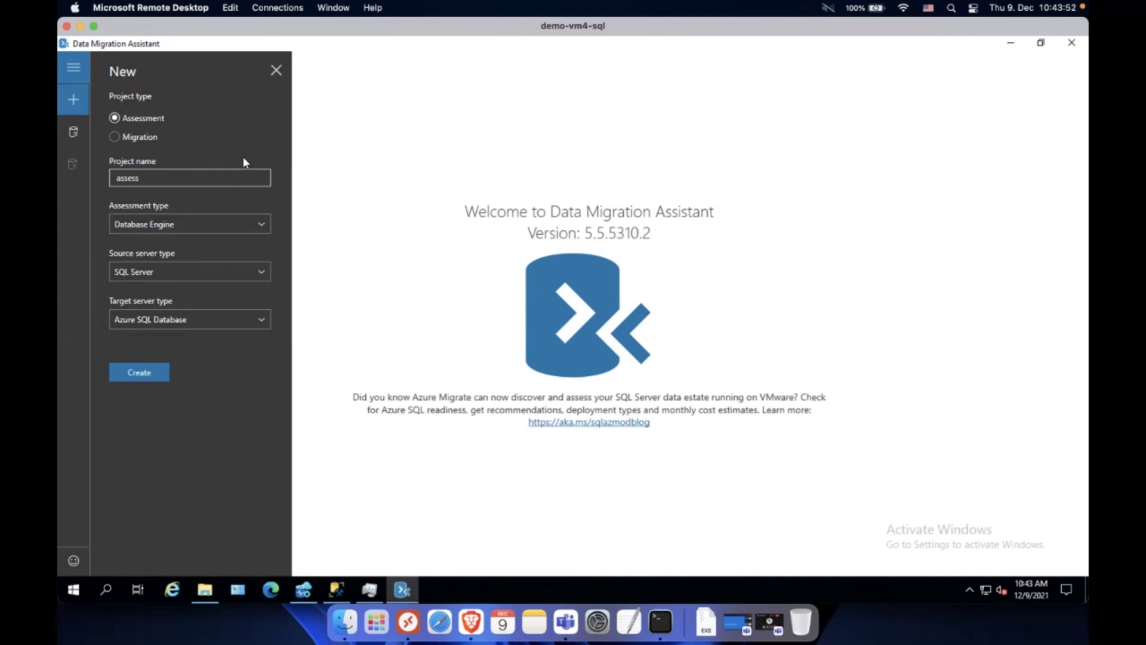
type("1")
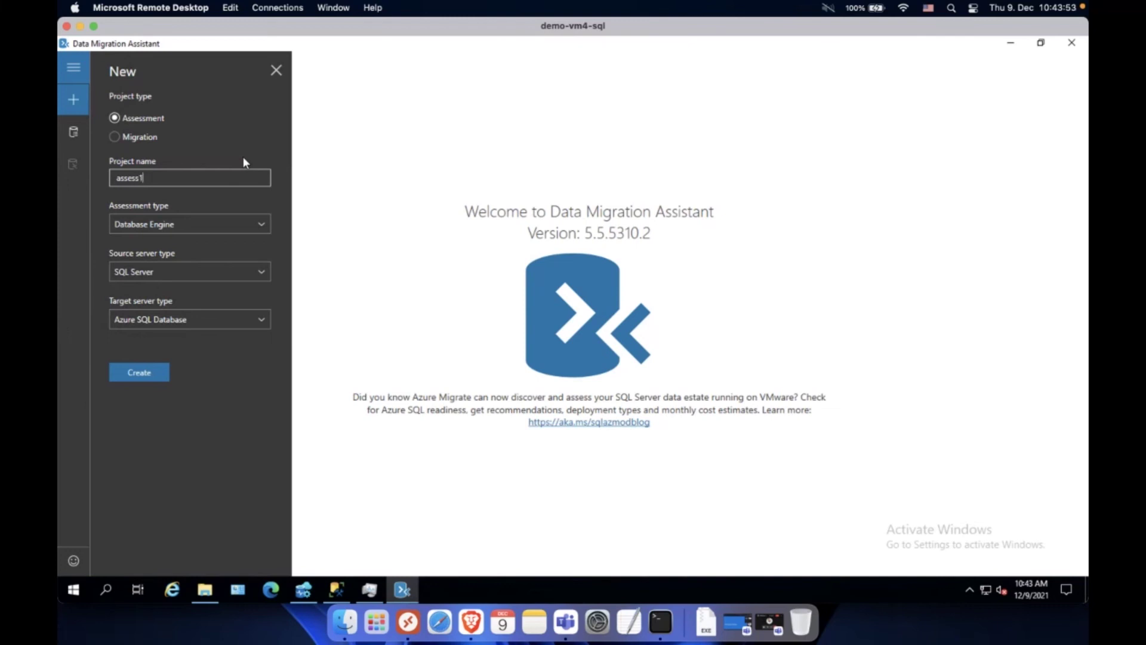
Step: Create the project with Database Engine as assessment type, SQL Server as source and Azure SQL Database as target
left_click(250, 229)
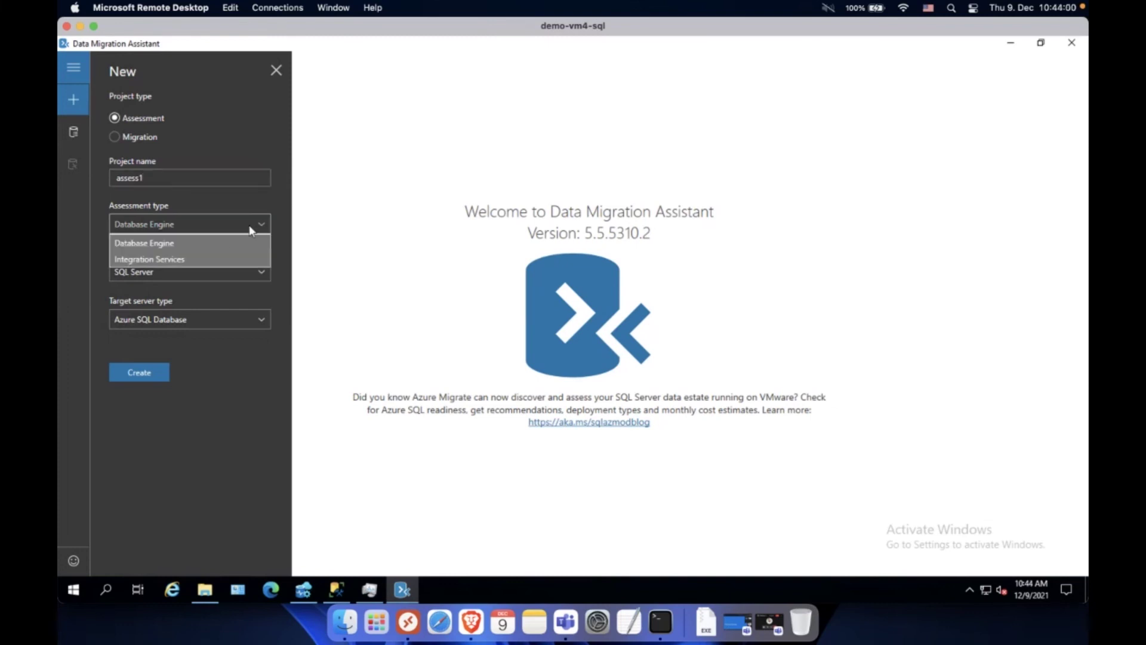
left_click(218, 243)
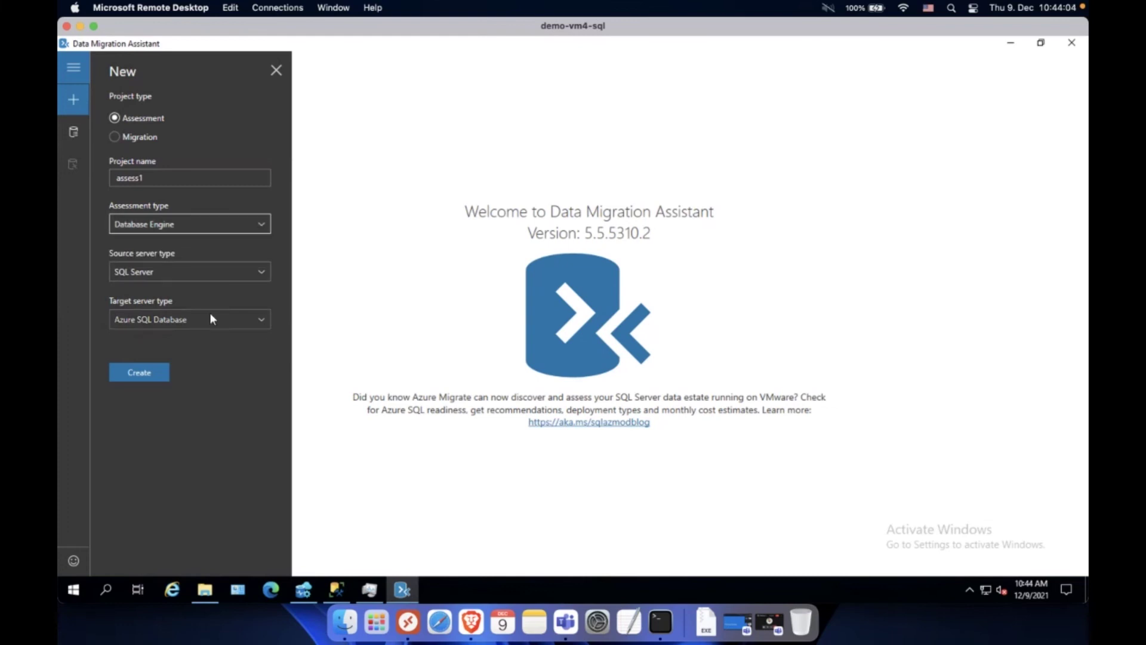
left_click(228, 273)
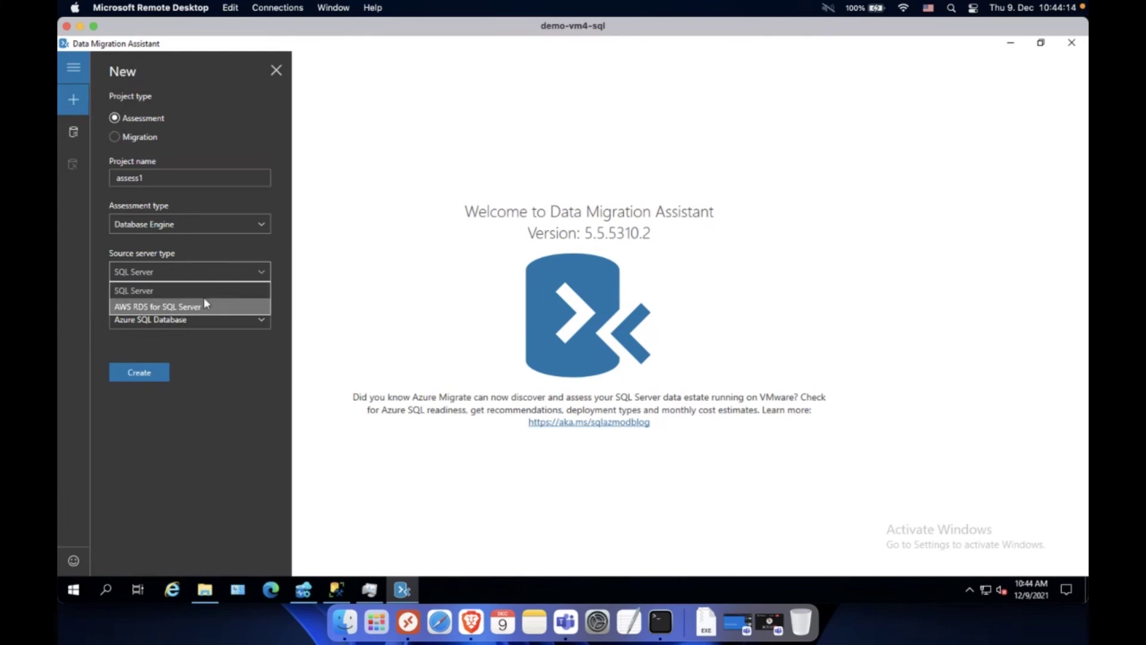
left_click(169, 291)
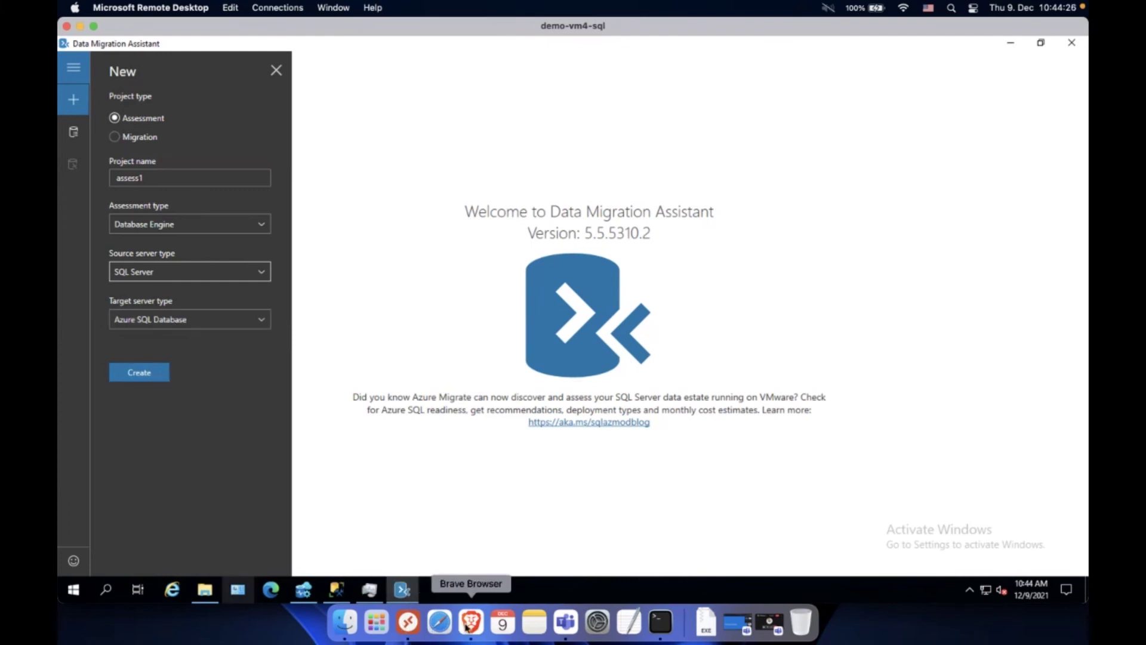
left_click(149, 371)
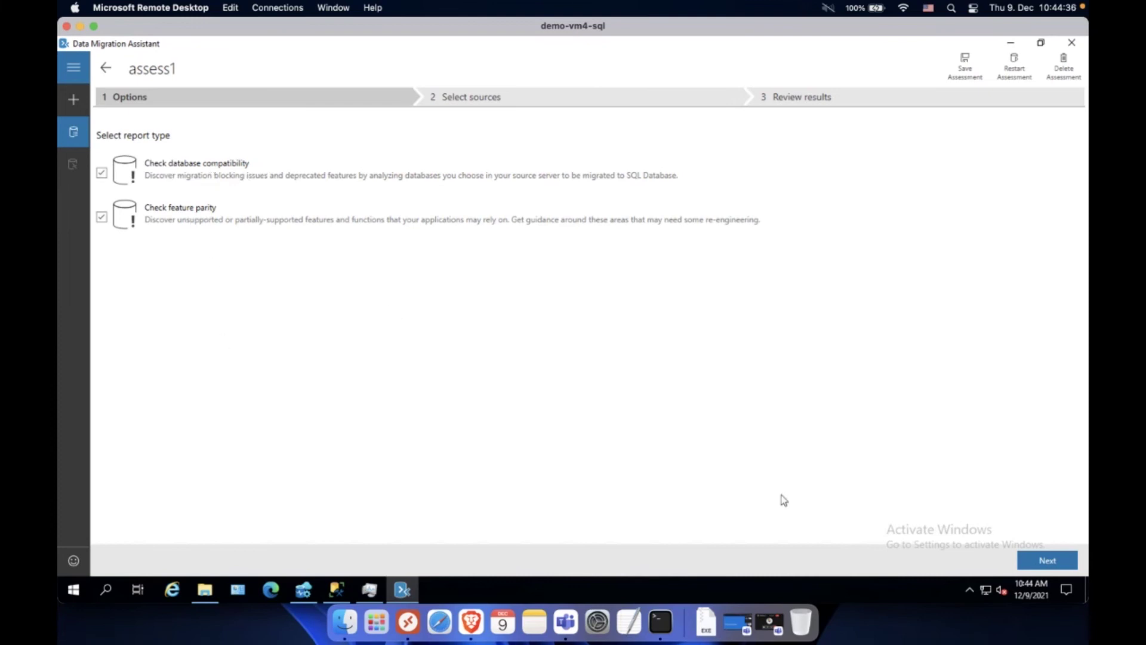
Step: Accept both report types and connect to localhost\MSSQLSERVER2017 with Windows Authentication, an encrypted connection and a trusted server certificate
left_click(1039, 560)
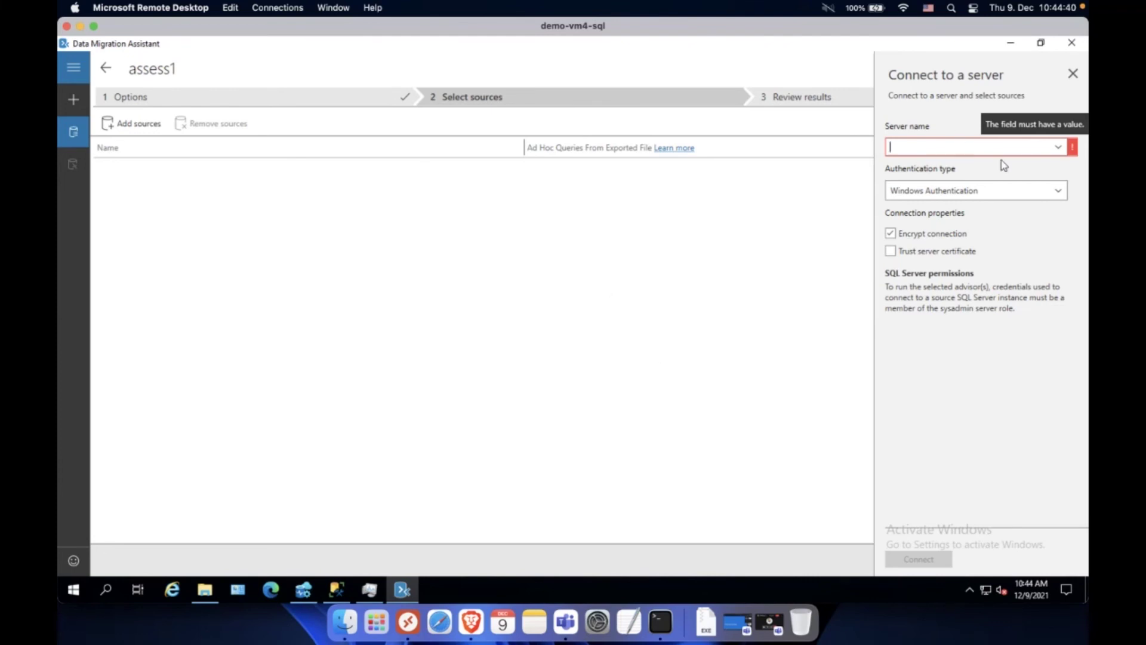
left_click(1058, 148)
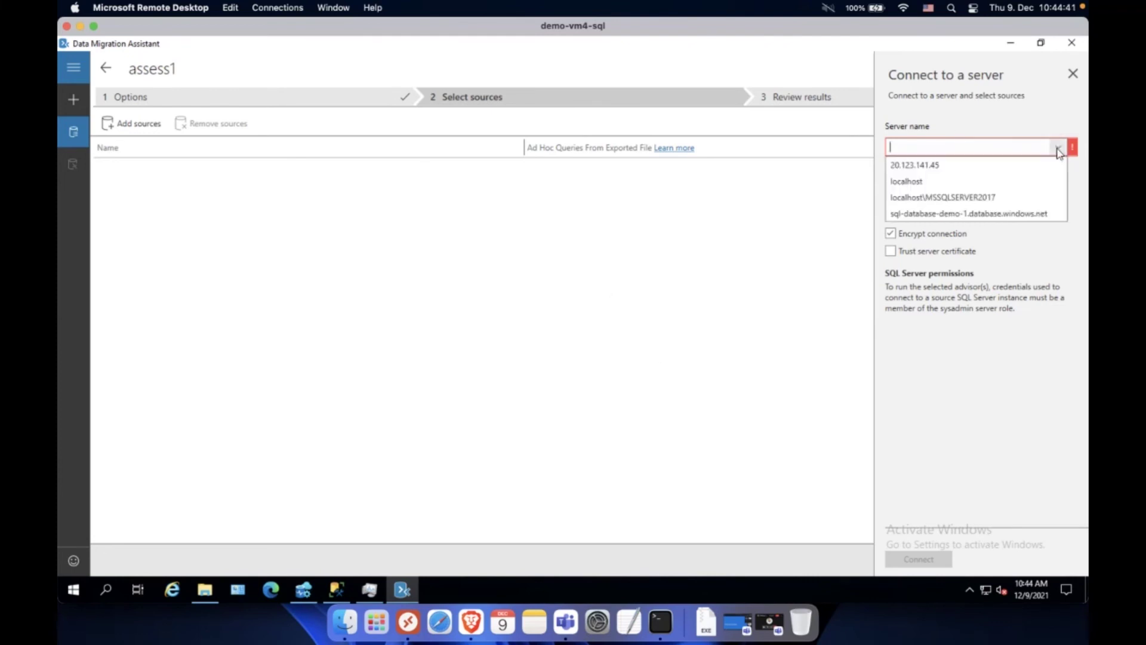
left_click(993, 197)
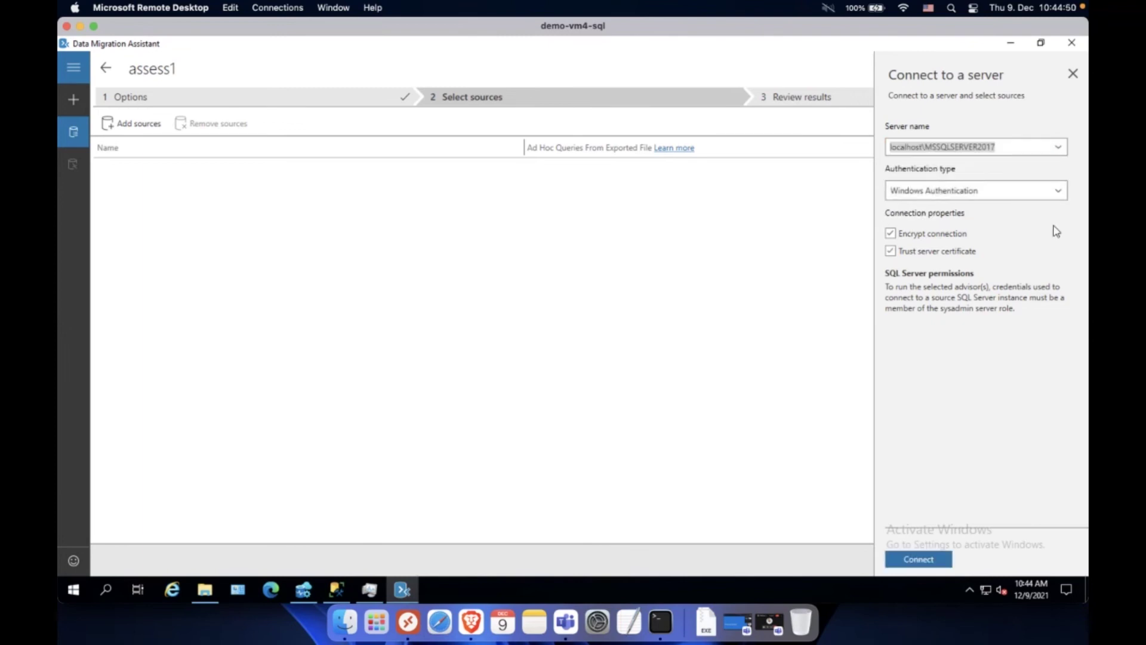
left_click(1042, 194)
left_click(1052, 185)
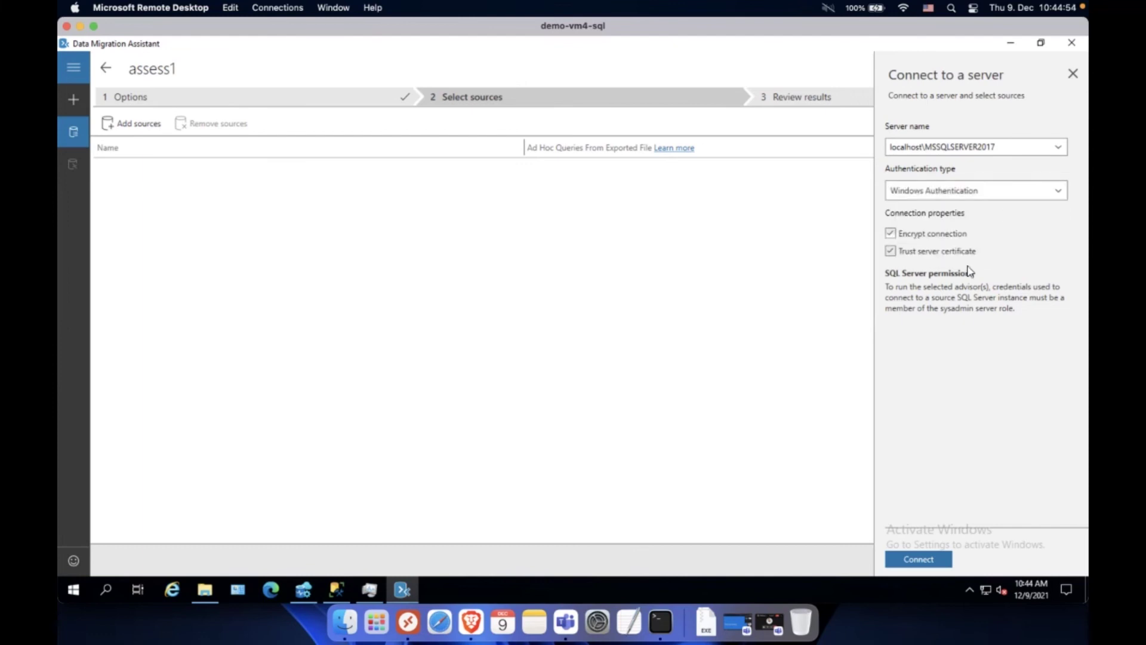
left_click(934, 564)
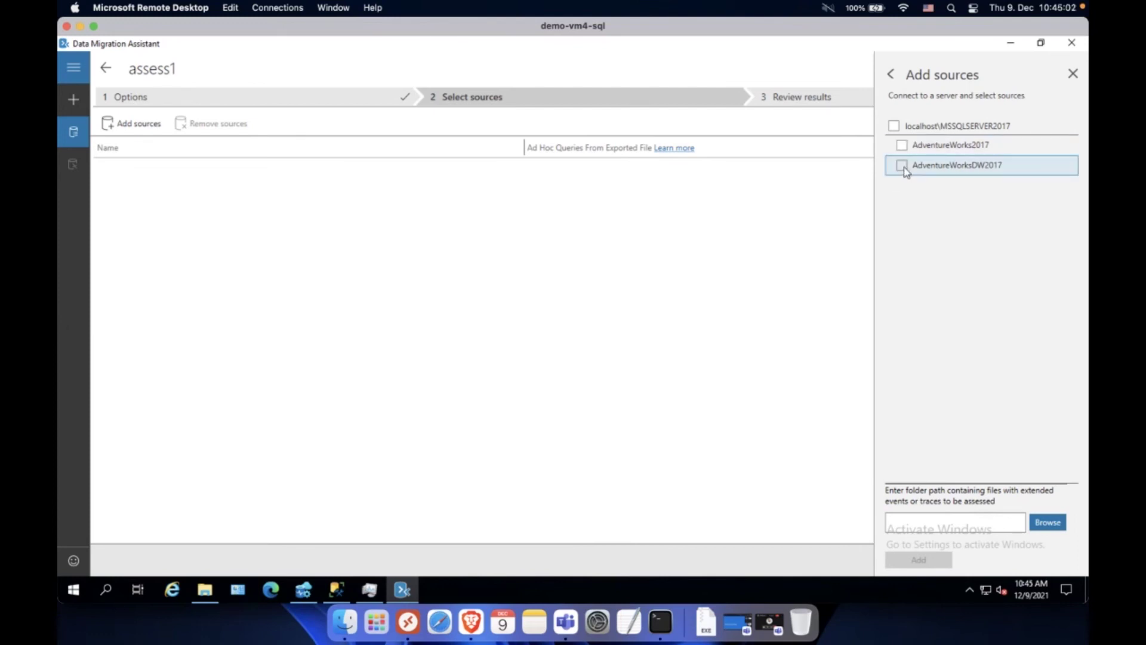
Step: Add the AdventureWorksDW2017 database as the source and start the assessment
left_click(903, 168)
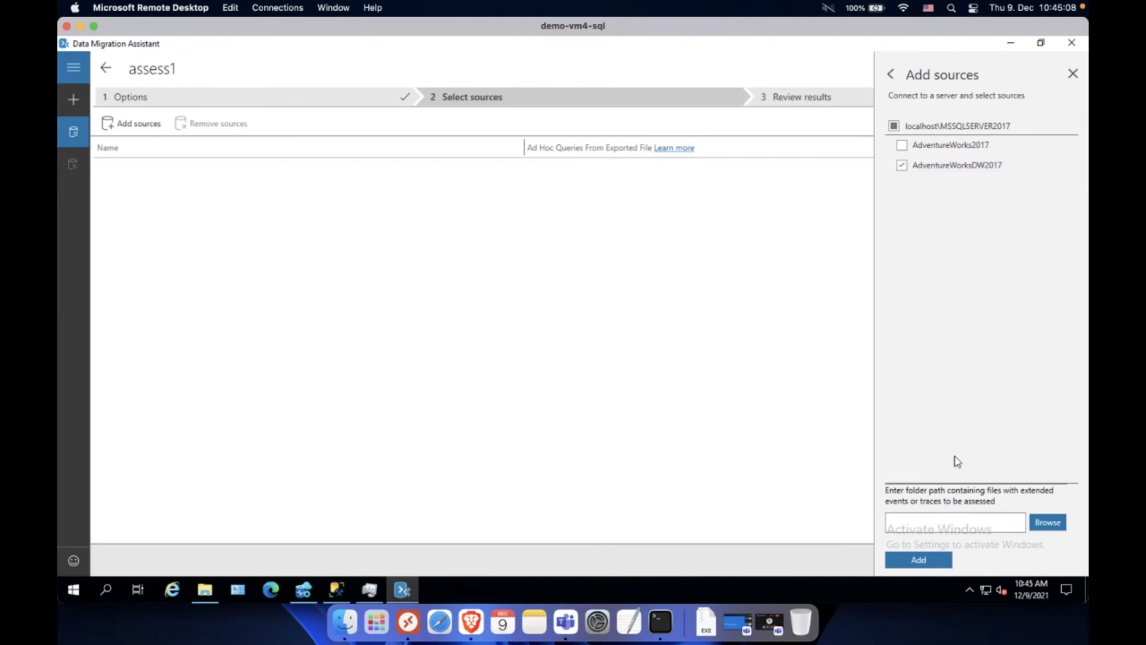
left_click(937, 561)
left_click(936, 562)
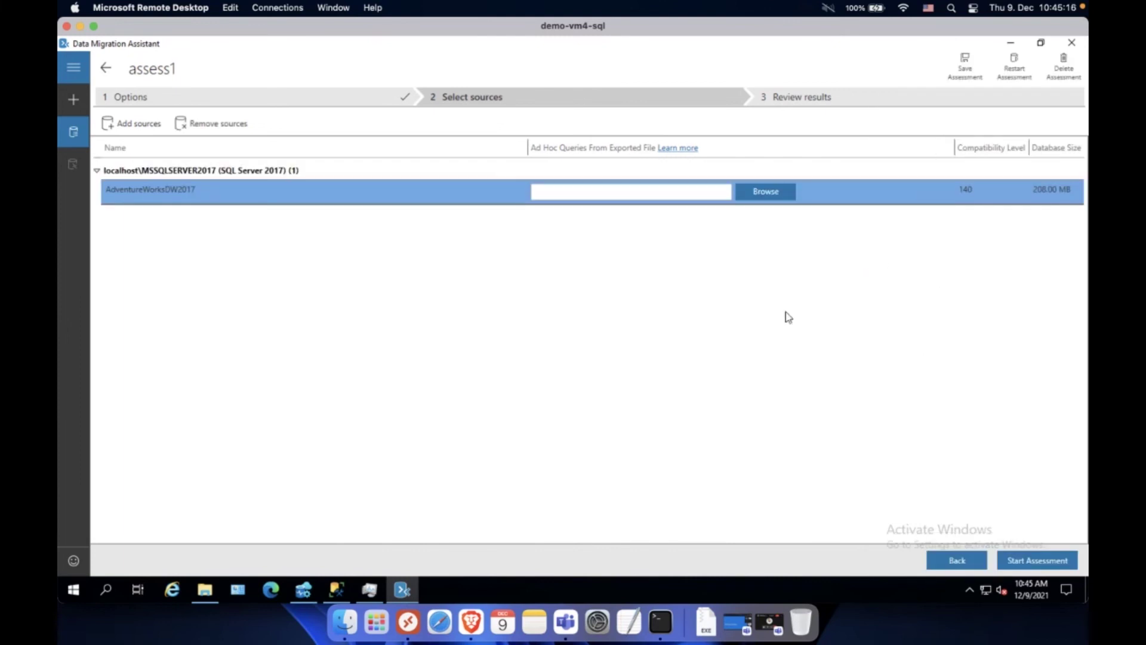
left_click(1023, 566)
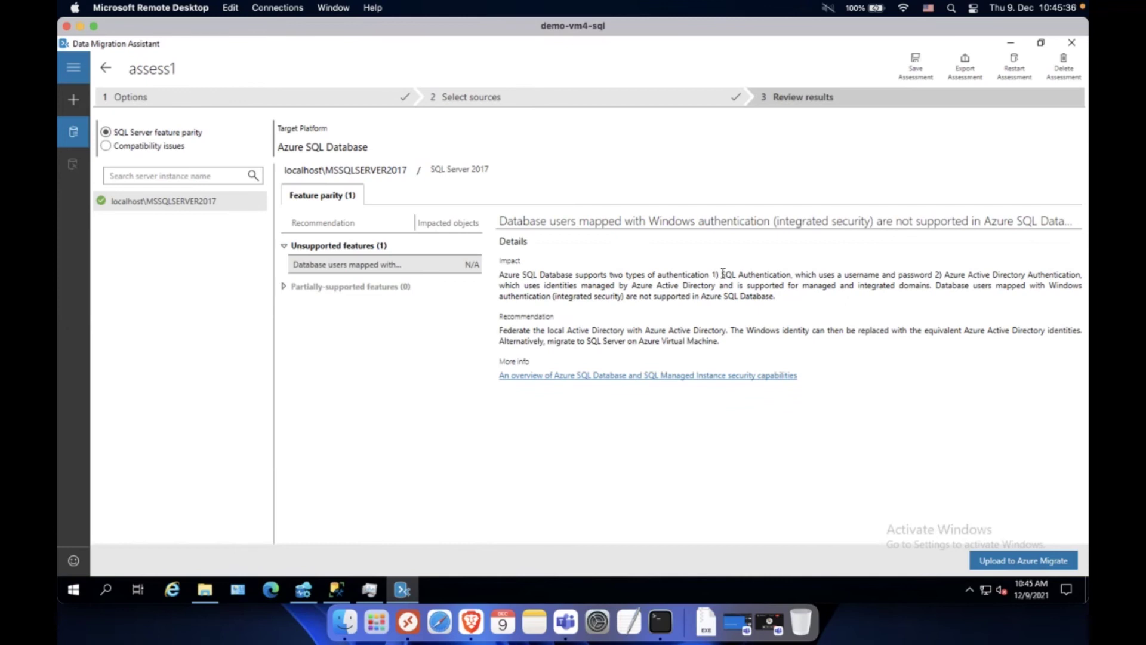
Step: Review the assessment's SQL Server feature parity details and the compatibility issues for levels 140 and 150
left_click_drag(723, 275, 803, 274)
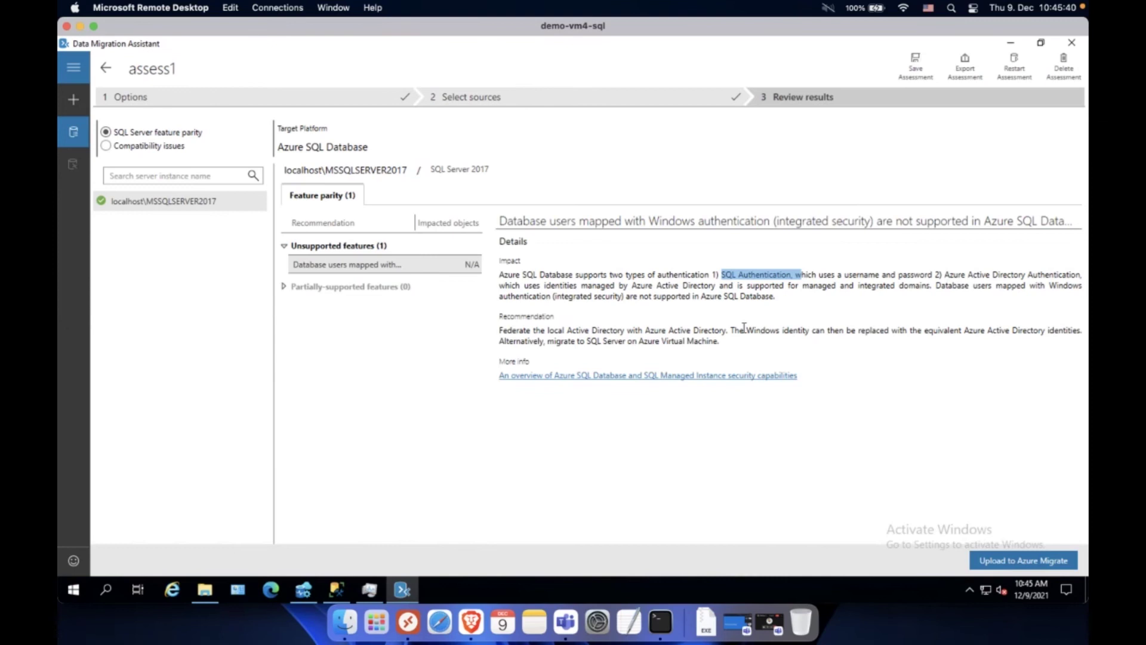
left_click(646, 241)
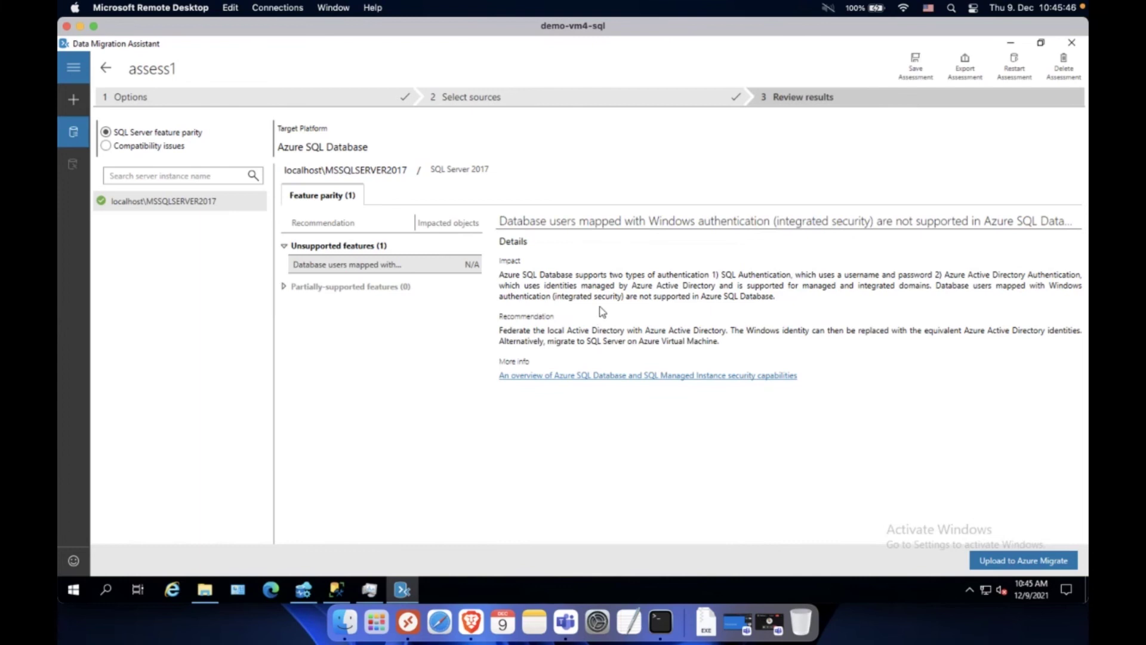
left_click(123, 147)
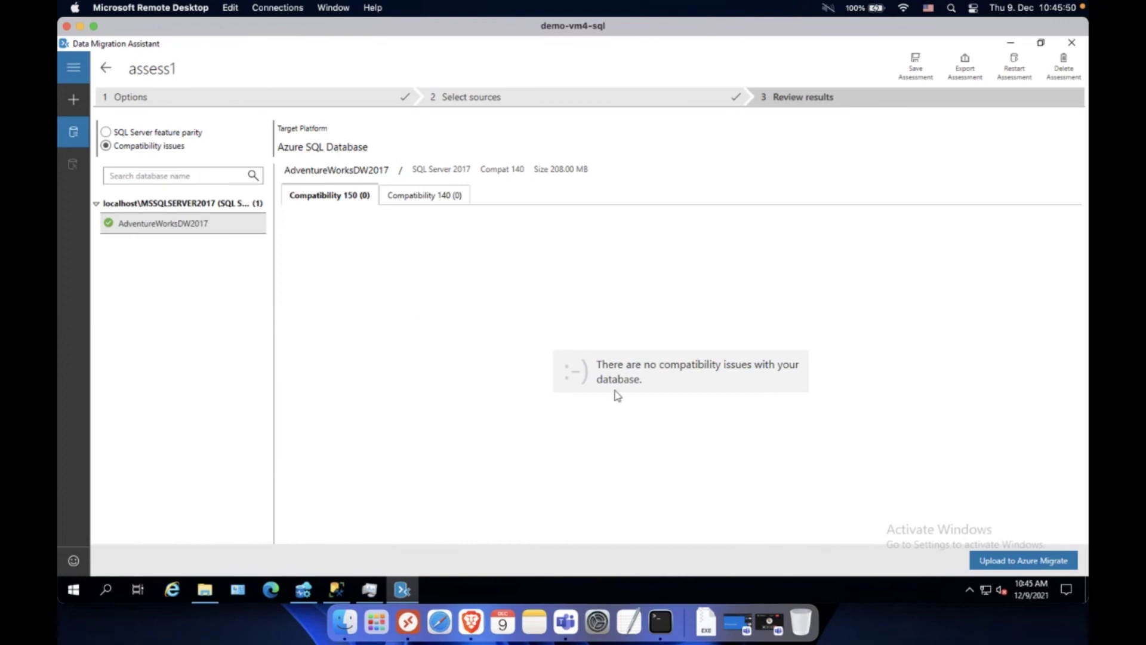
left_click(404, 198)
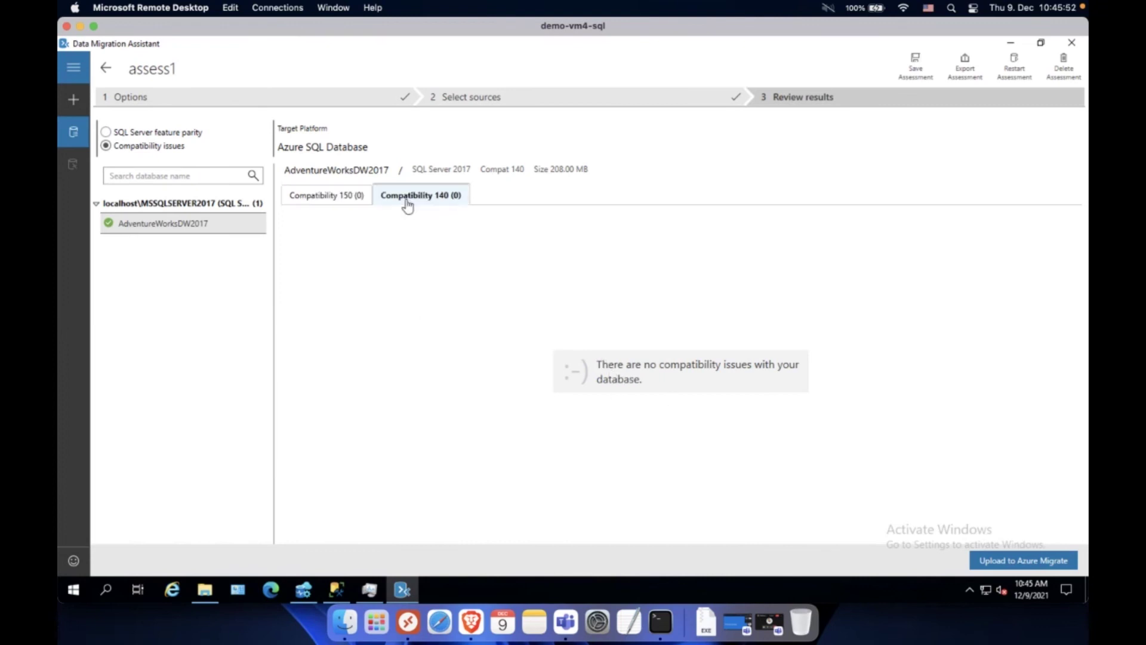
left_click(351, 200)
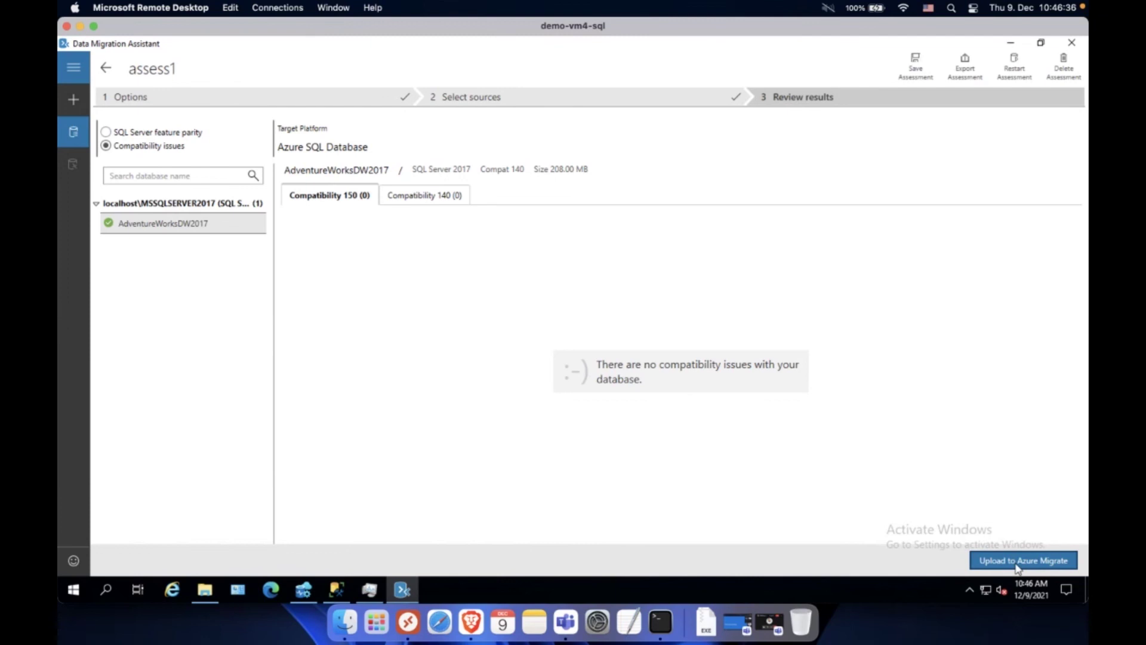
Step: Switch to the Azure portal in Brave and review Azure Migrate's assessment and migration tools for servers, databases and web apps
left_click(472, 622)
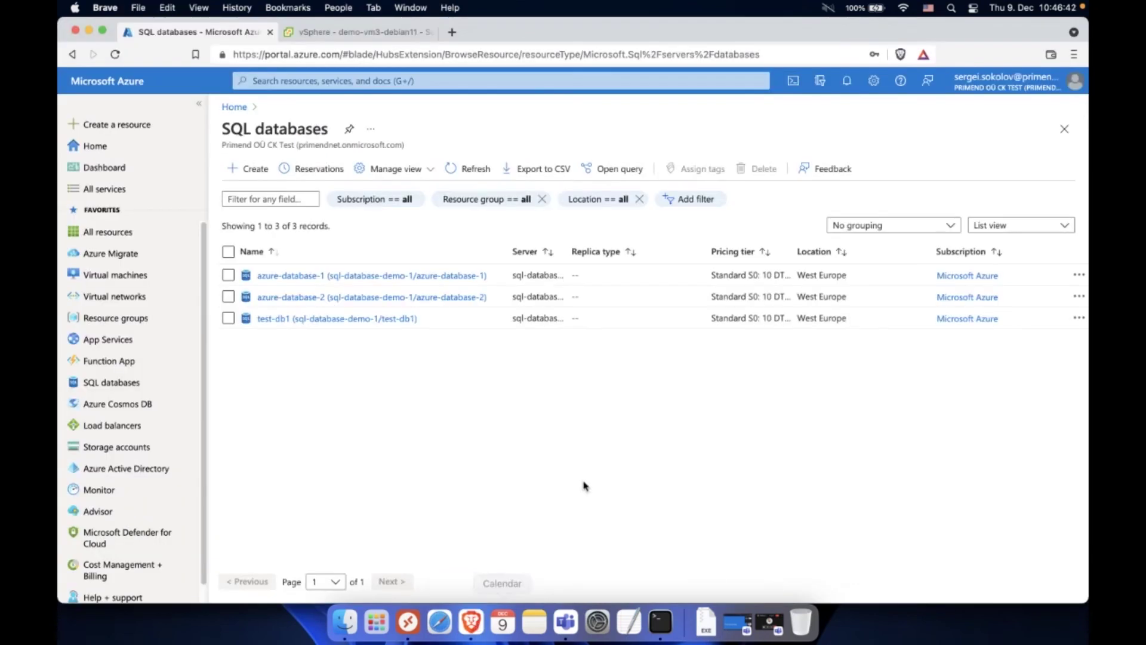
left_click(110, 255)
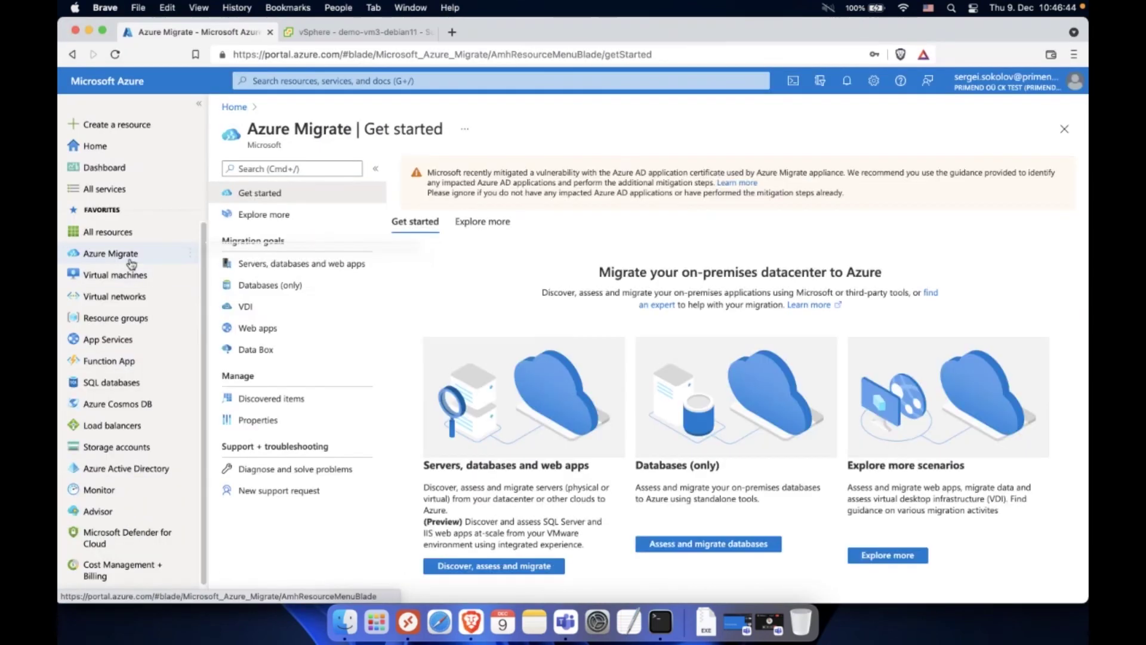
left_click(329, 267)
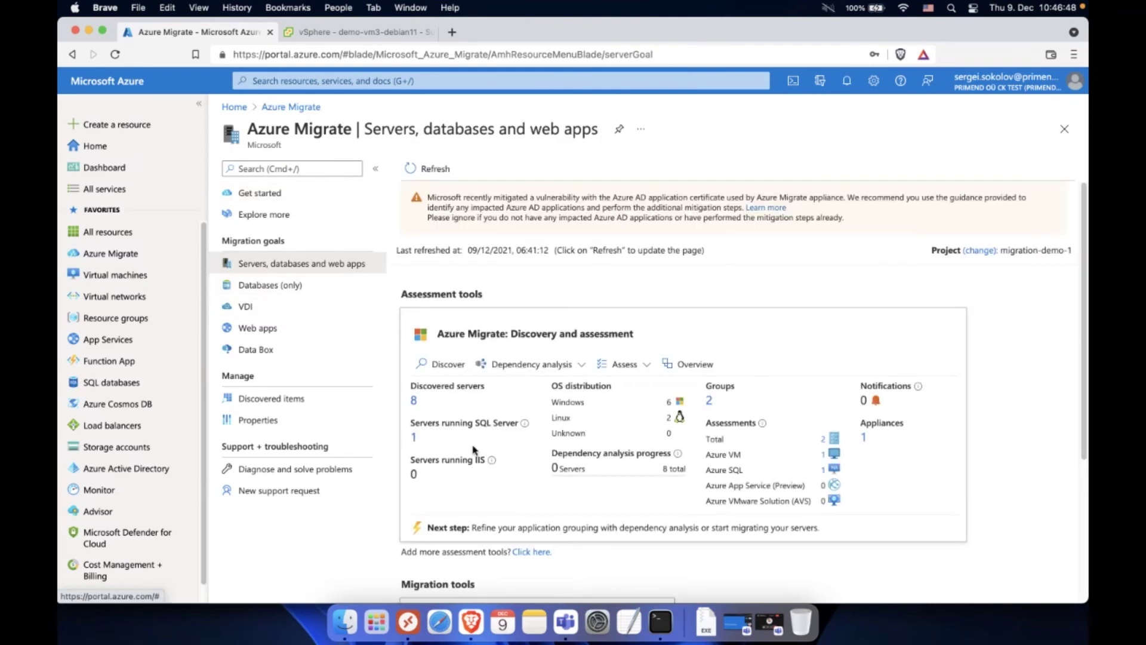
scroll(535, 504, "down", 4)
scroll(534, 504, "down", 2)
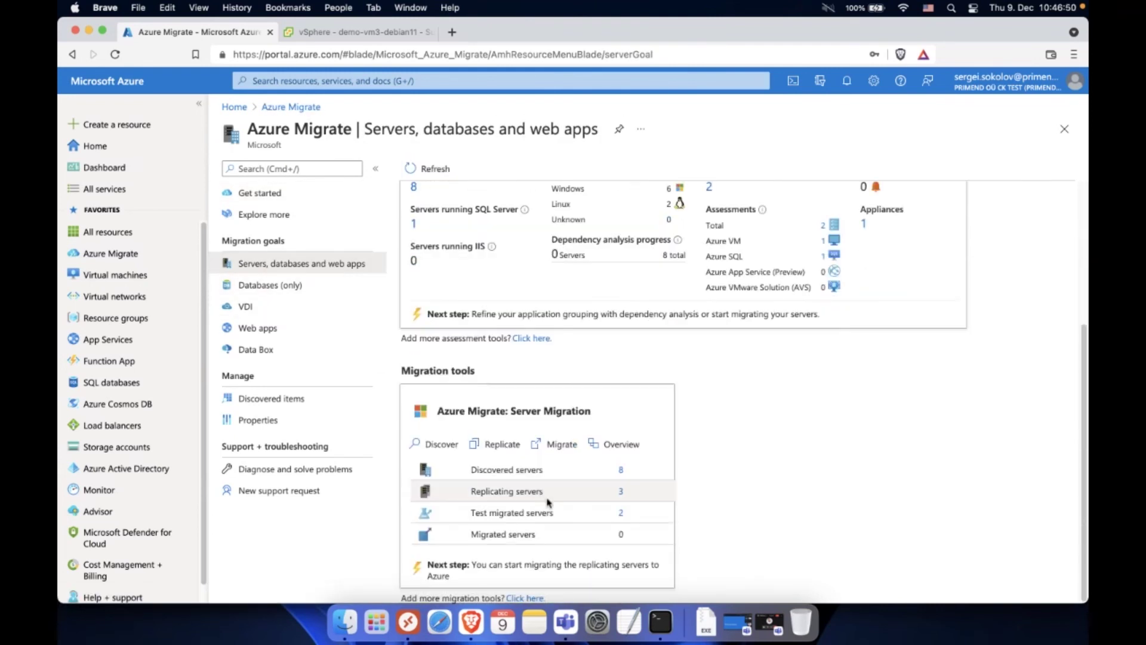
Step: Examine the assessed databases under Azure Migrate's databases-only goal, including the AdventureWorksDW2017 entry, and return to the overview
left_click(295, 285)
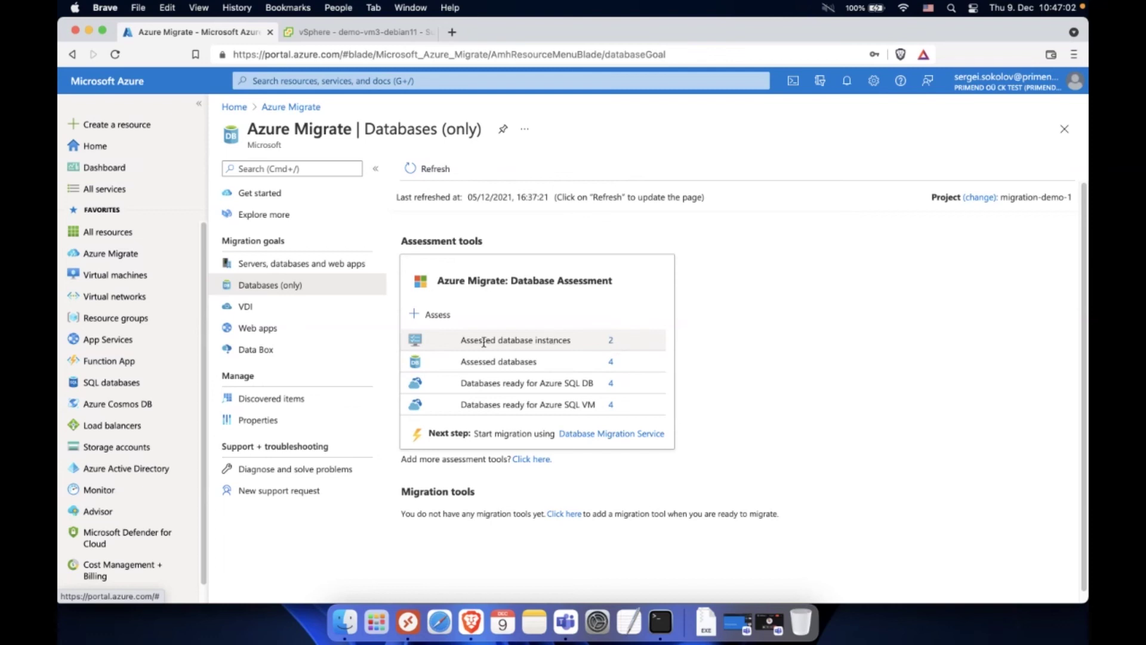
left_click(611, 364)
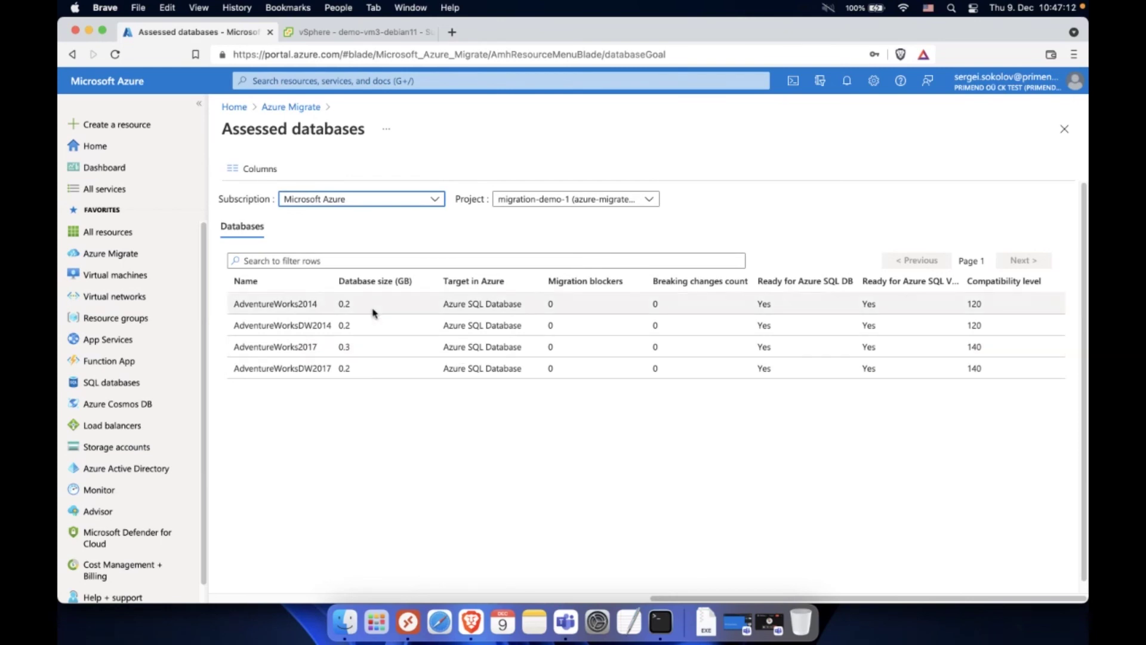
left_click(327, 369)
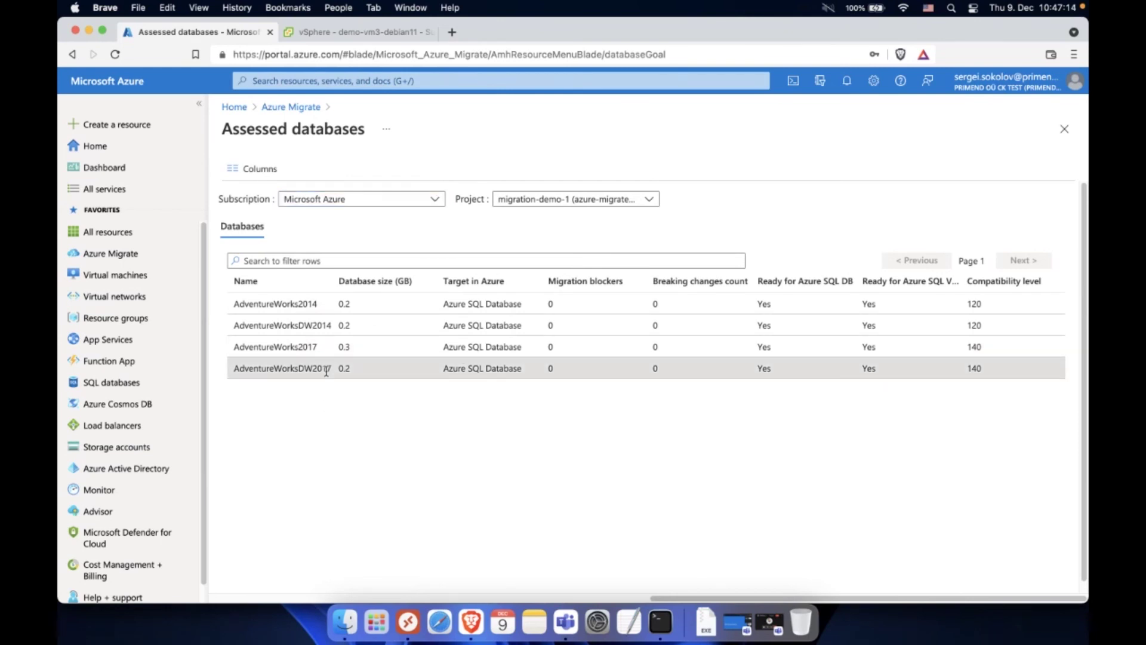
left_click(1064, 129)
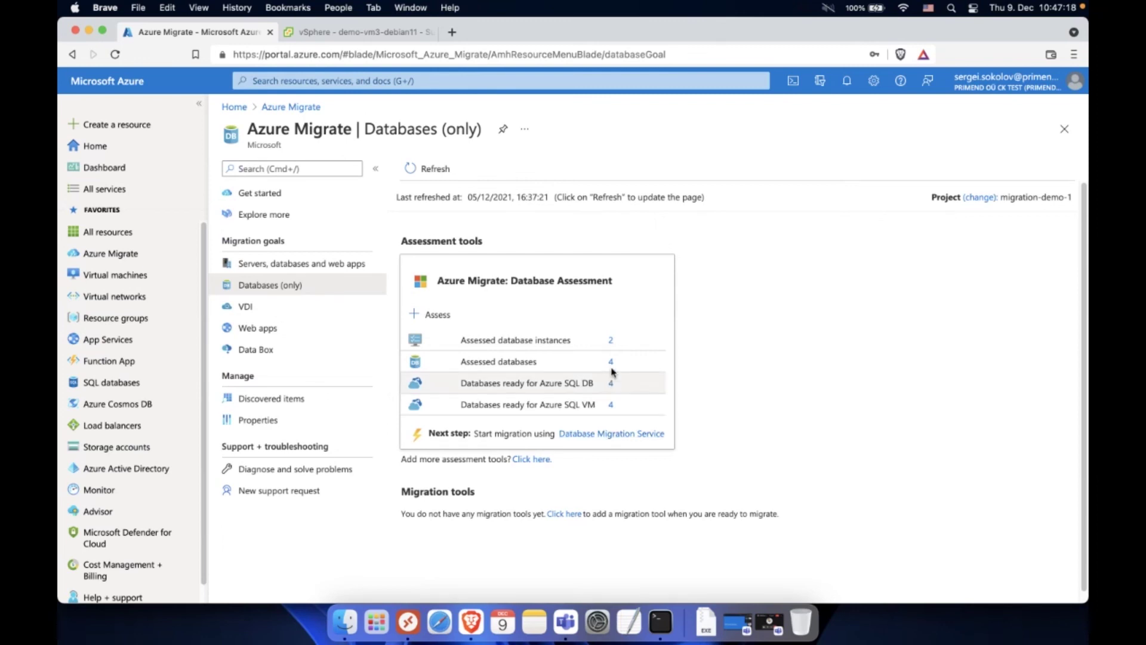
Step: Switch back to Data Migration Assistant in the remote desktop session and delete the assess1 assessment
left_click(405, 625)
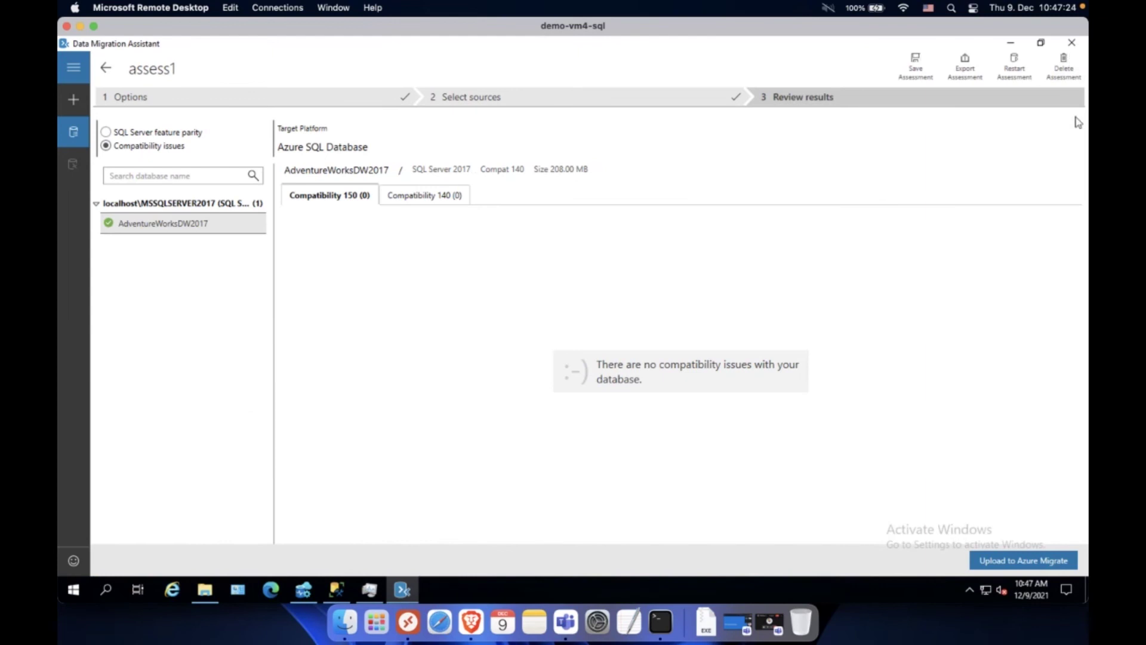
left_click(1063, 66)
left_click(622, 367)
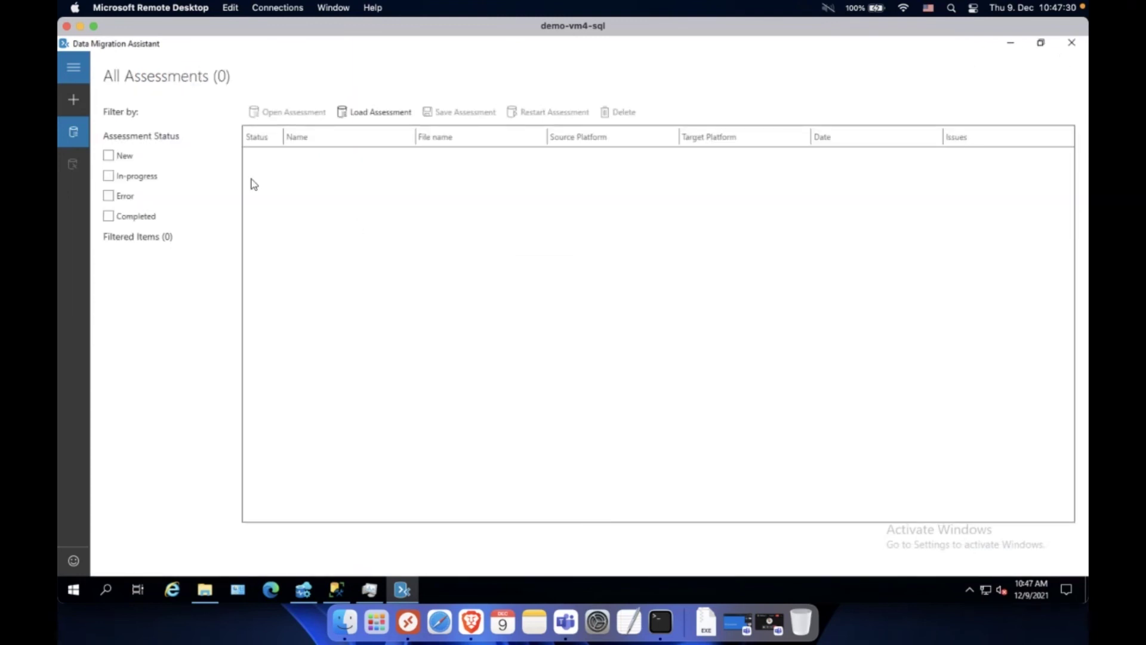
Step: Create a migration project named migrration1 from SQL Server to Azure SQL Database with the scope Schema and data
left_click(76, 98)
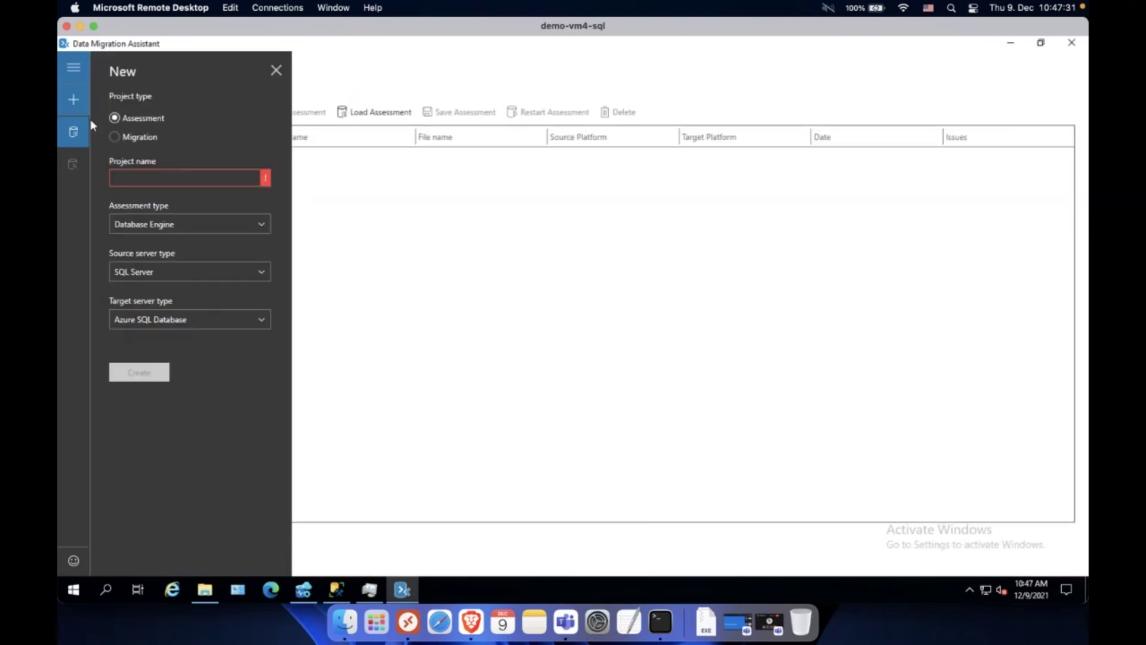
left_click(129, 137)
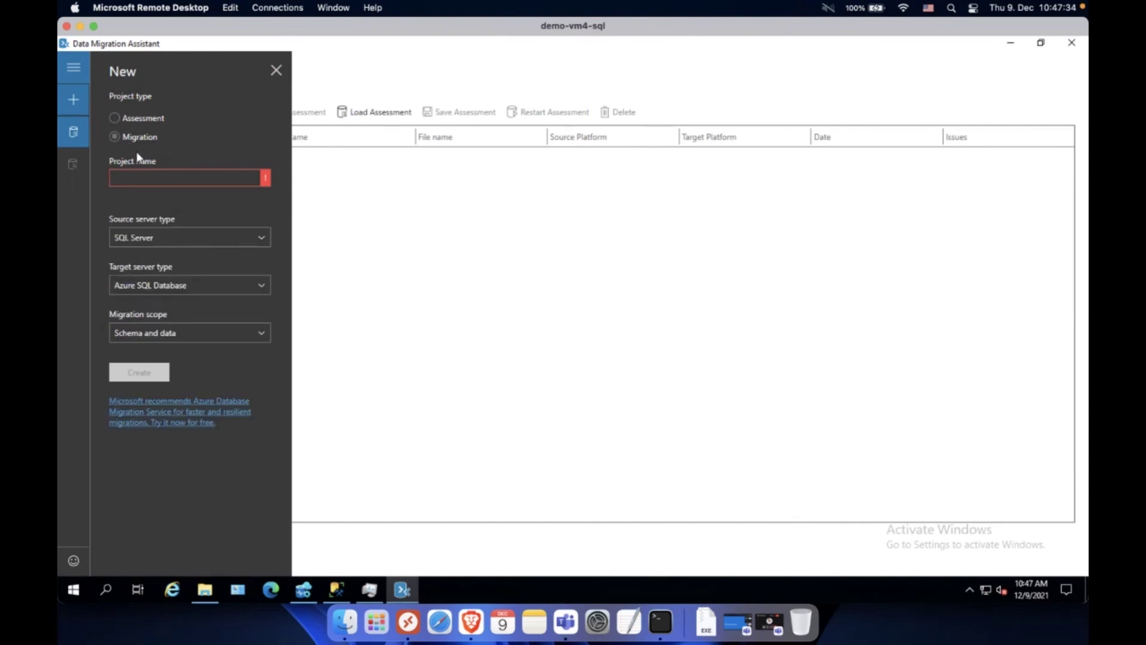
left_click(186, 176)
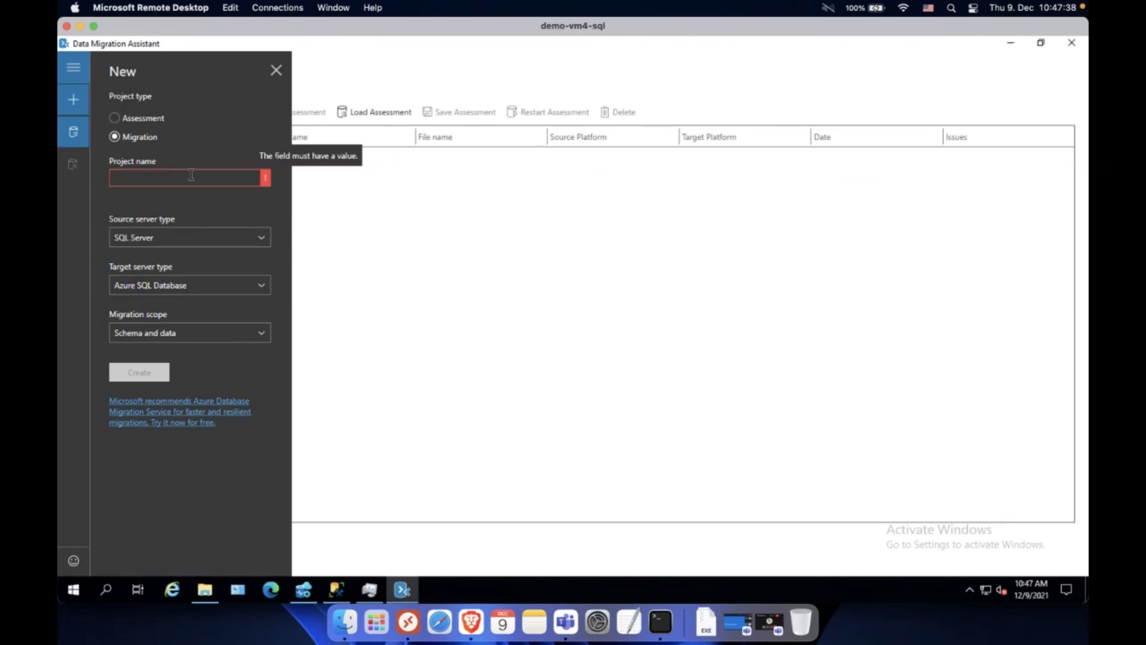
type("migrration1")
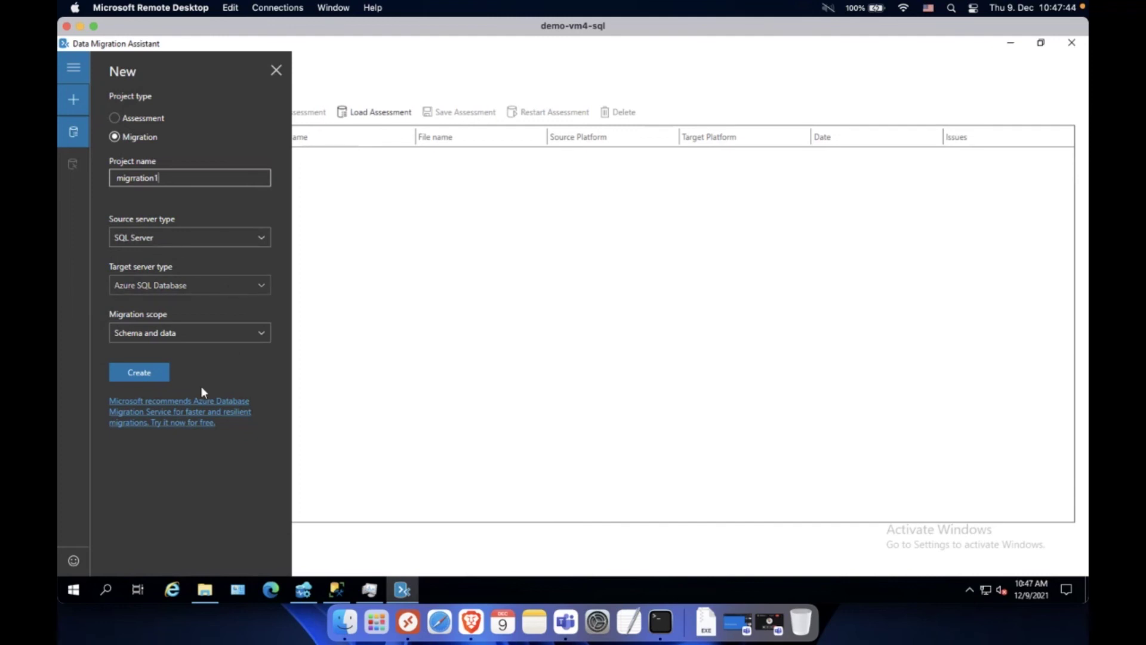
left_click(262, 335)
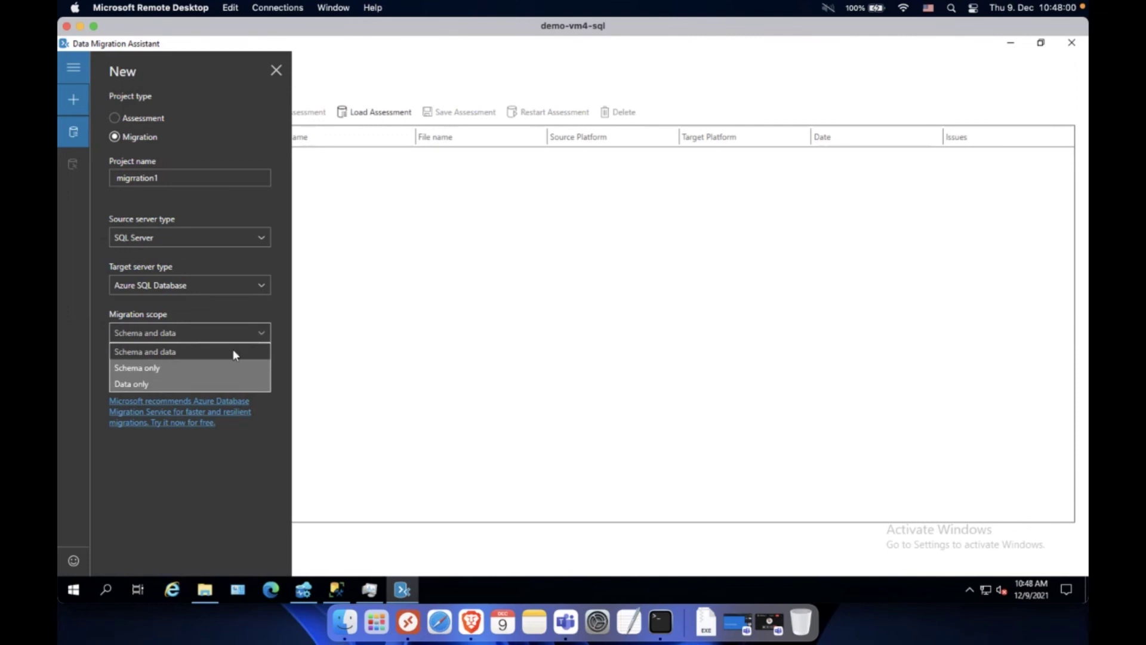
left_click(215, 351)
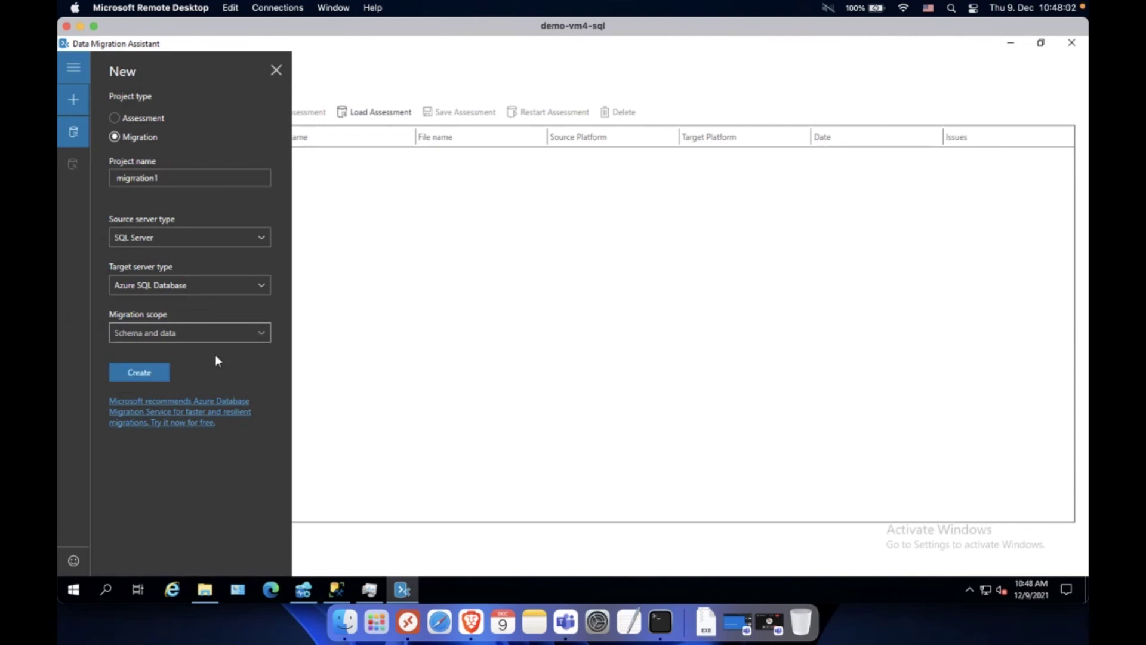
left_click(151, 379)
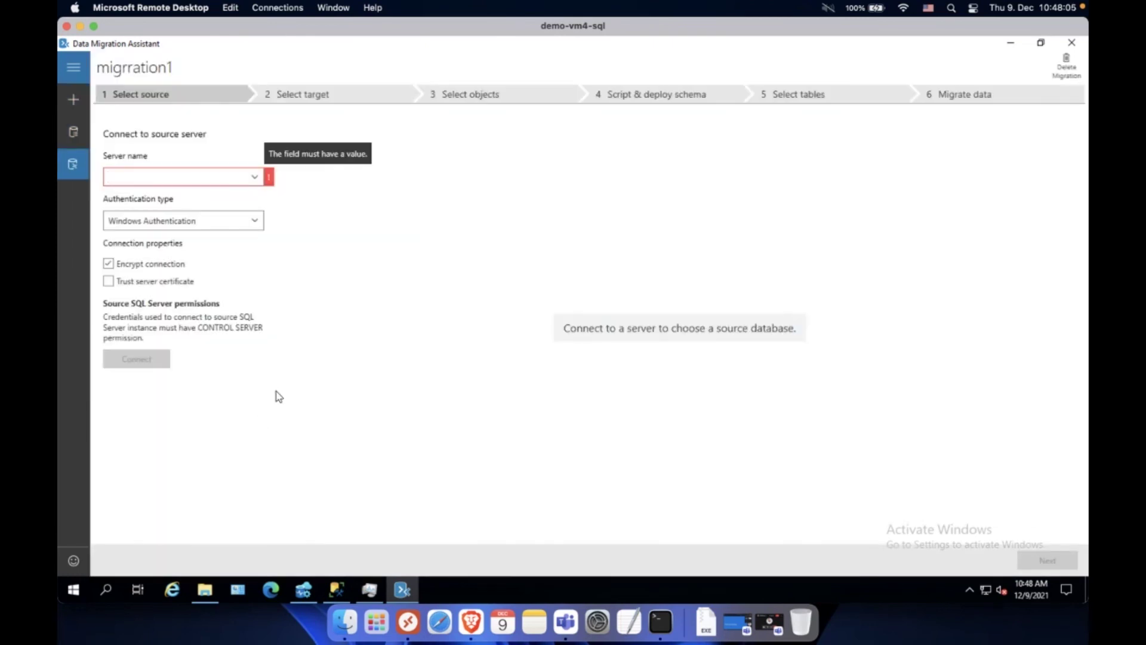
Step: Connect to localhost\MSSQLSERVER2017 with Windows Authentication and a trusted server certificate, and choose AdventureWorksDW2017 as the source database
left_click(254, 176)
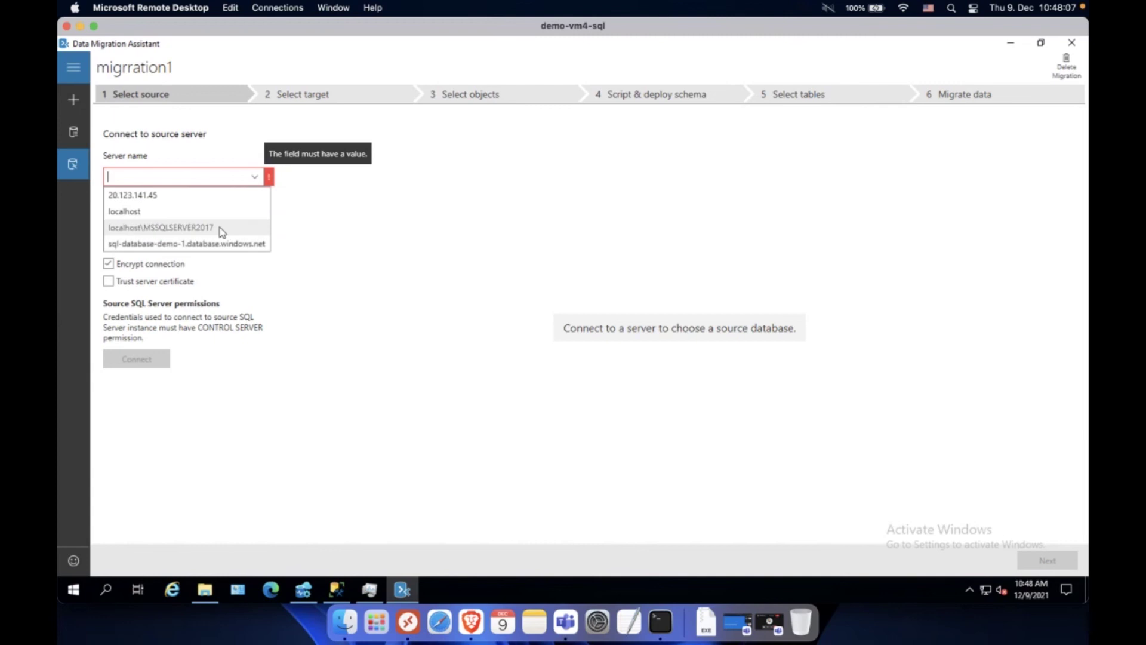
left_click(221, 228)
left_click(238, 276)
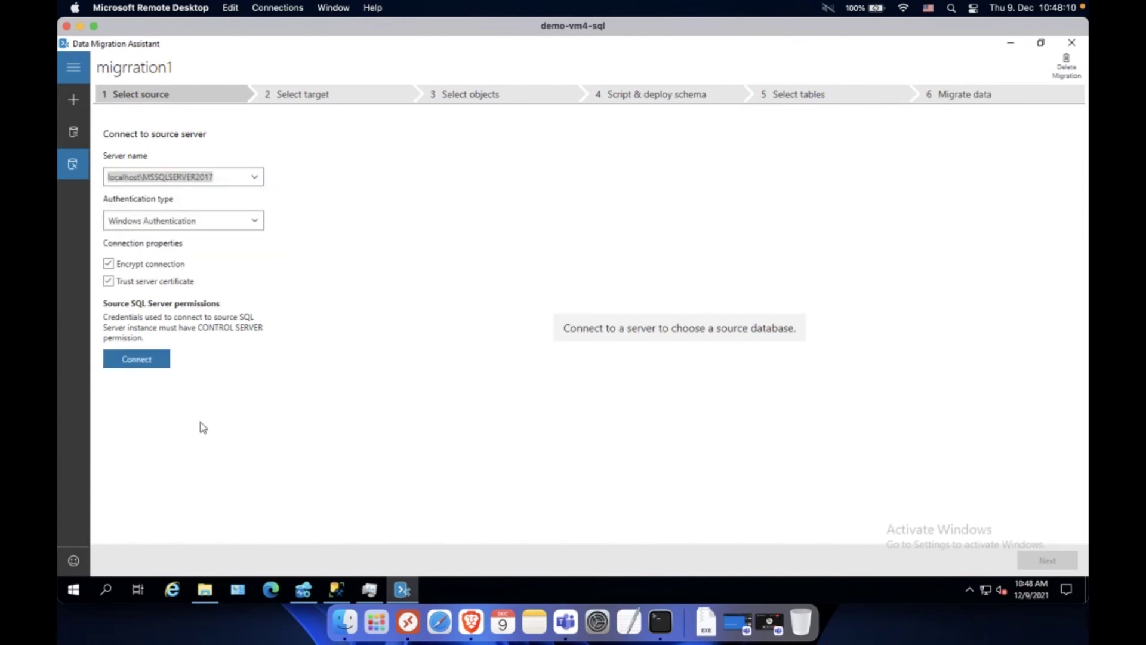
left_click(138, 360)
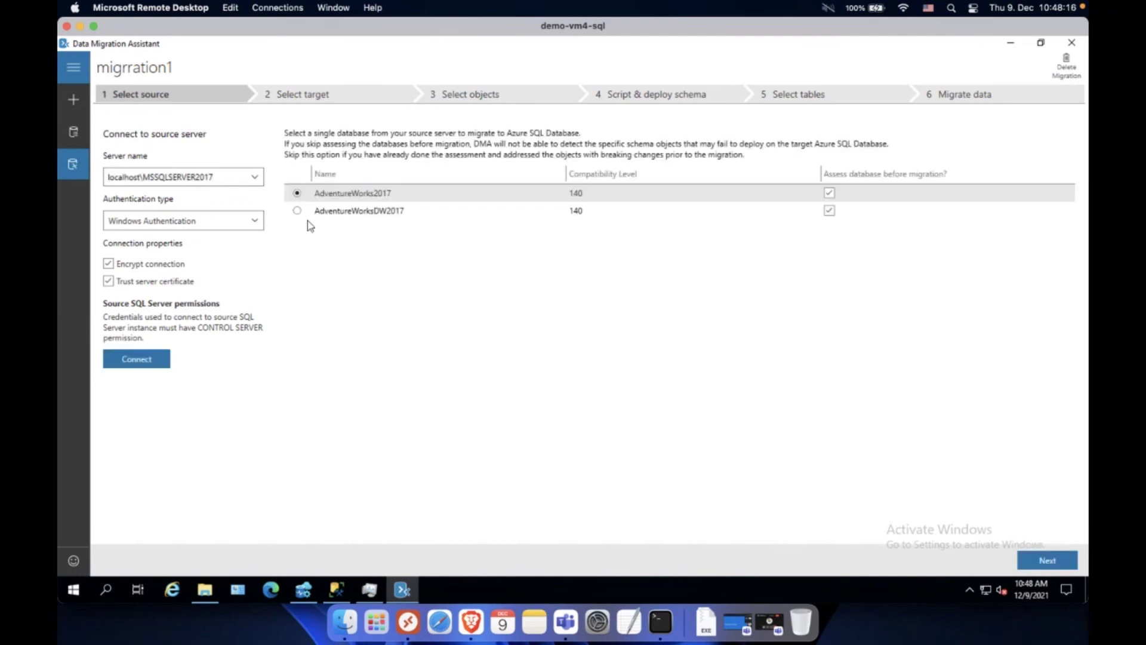
left_click(298, 213)
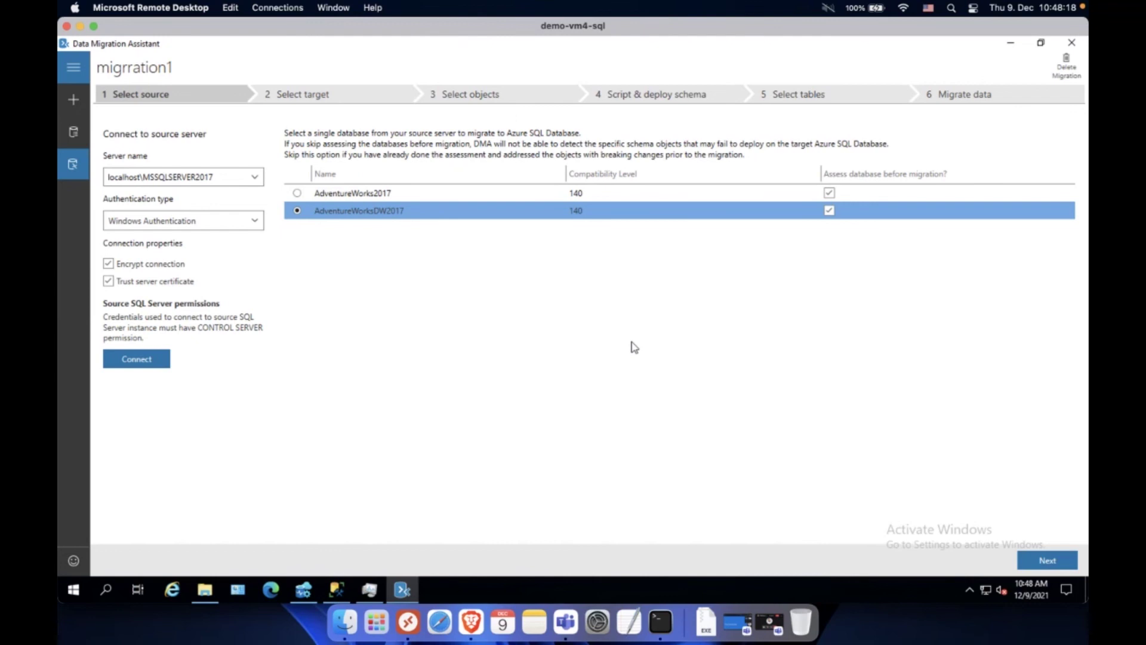
left_click(1046, 562)
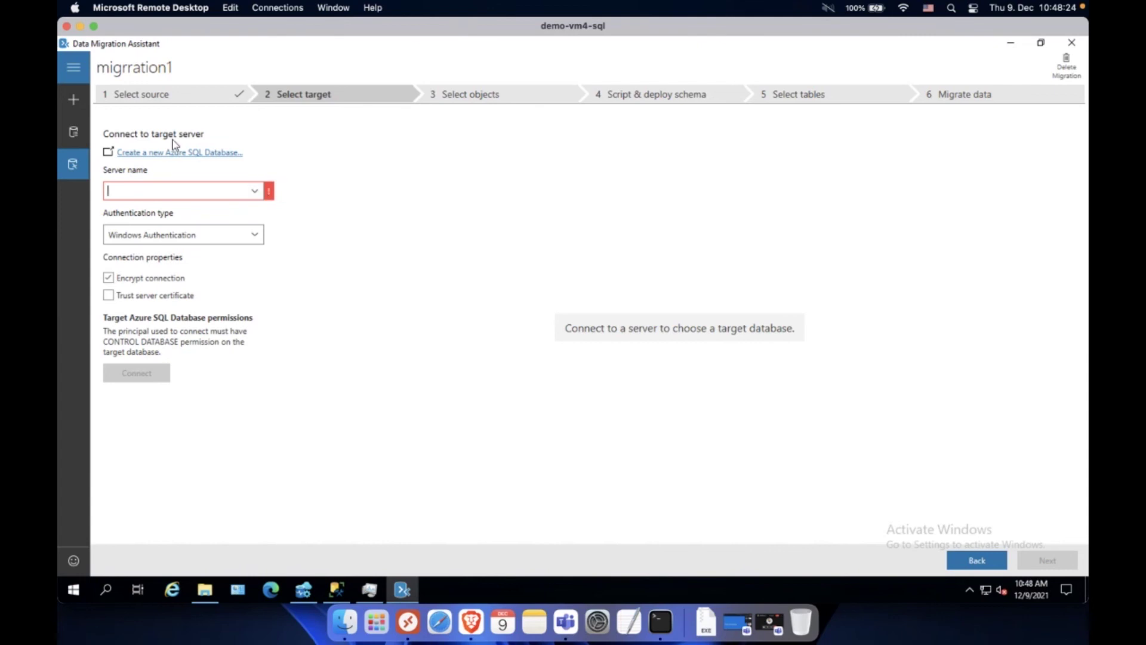
Step: Connect to sql-database-demo-1.database.windows.net with SQL Server Authentication, entering the account password, and choose test-db1 as the target database
left_click(255, 191)
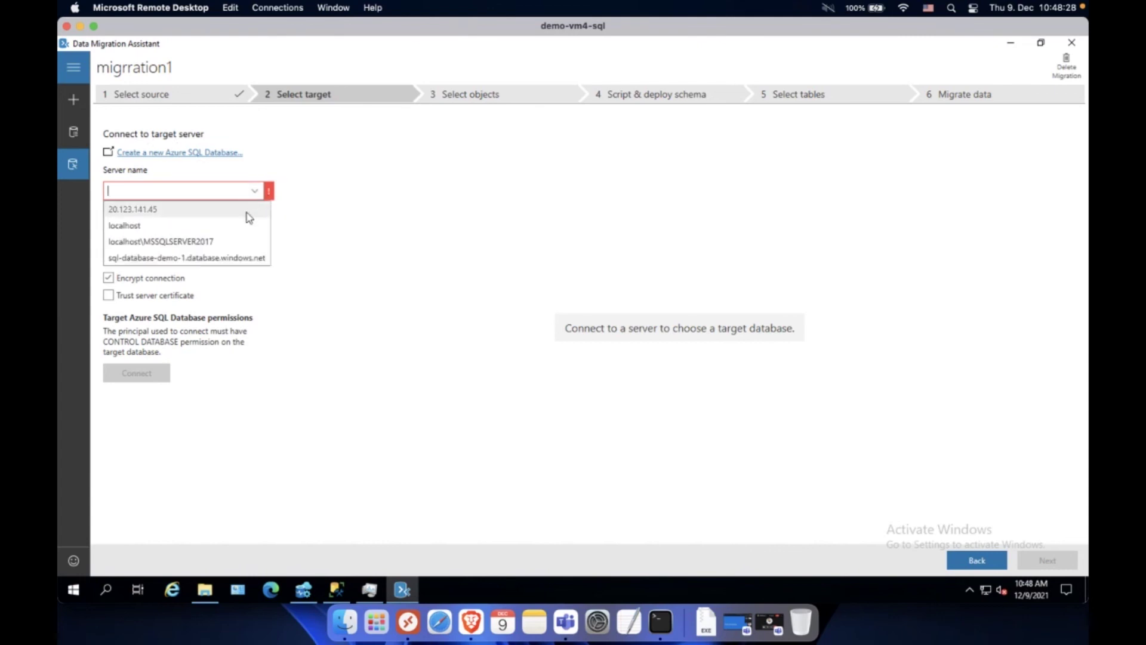
left_click(246, 258)
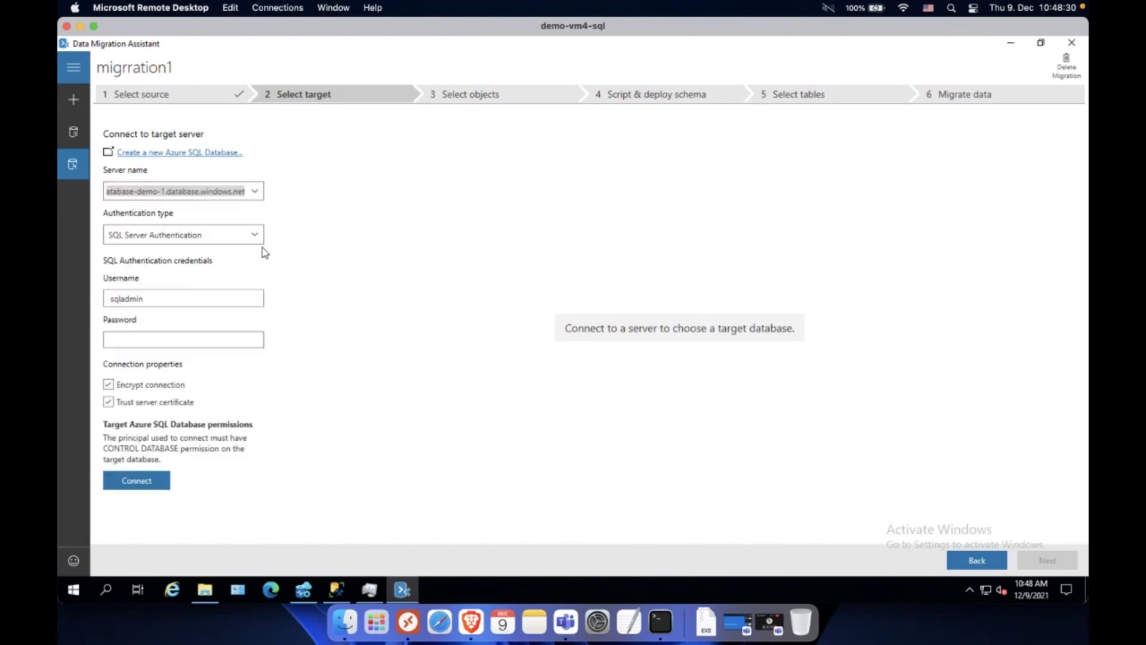
left_click(171, 340)
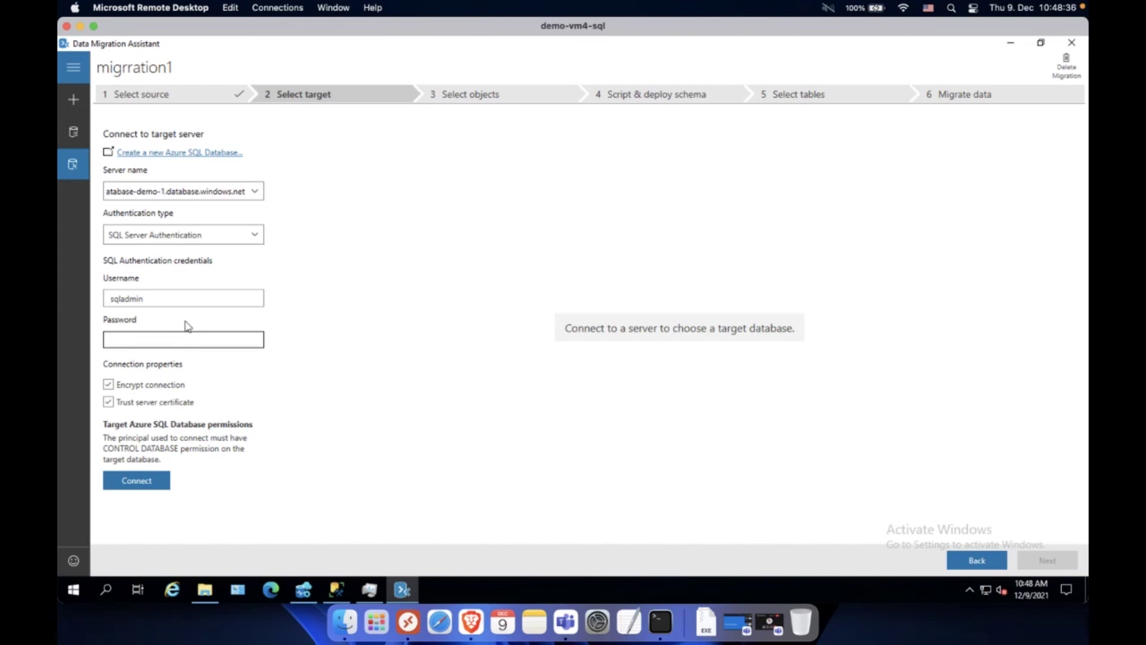
type("*********")
left_click(149, 481)
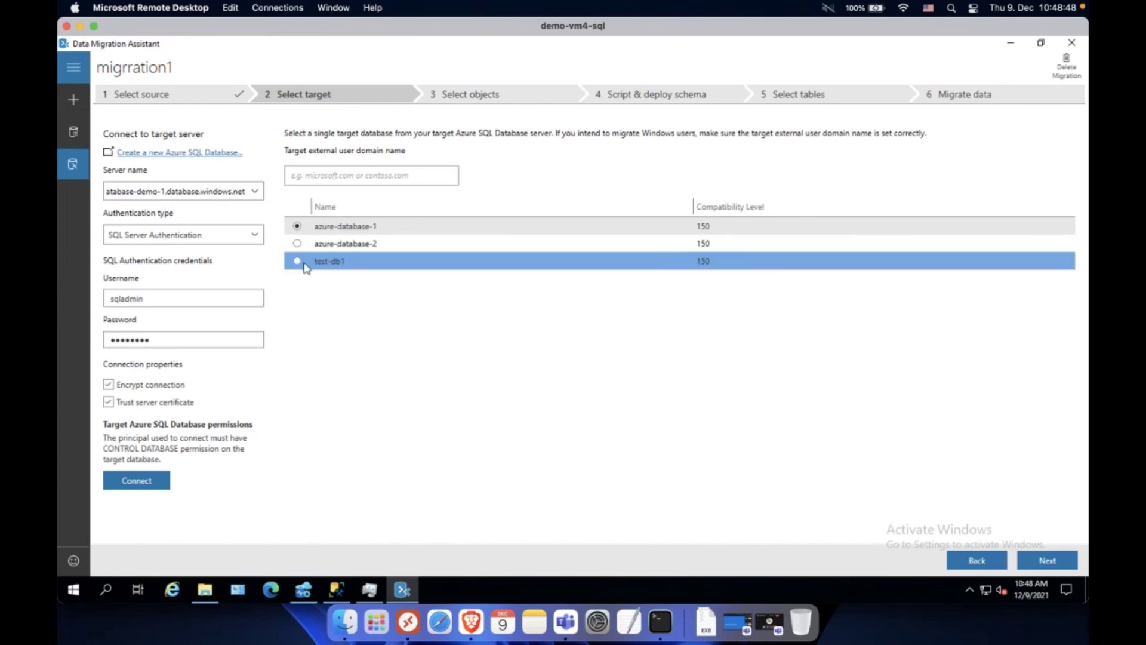
left_click(297, 262)
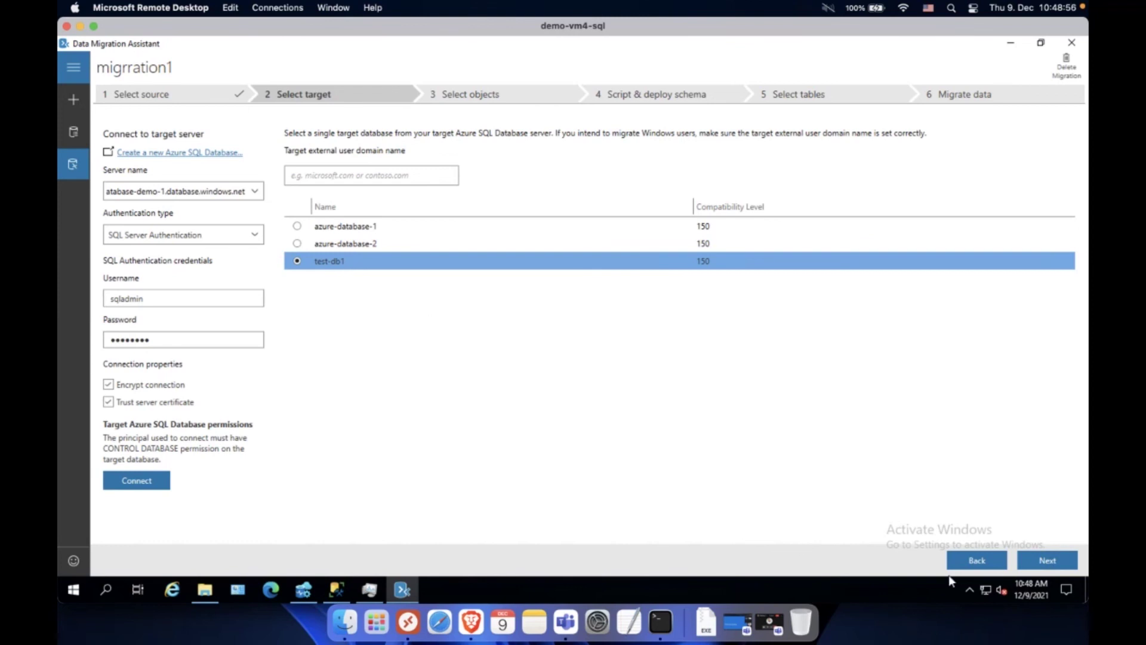
left_click(1049, 560)
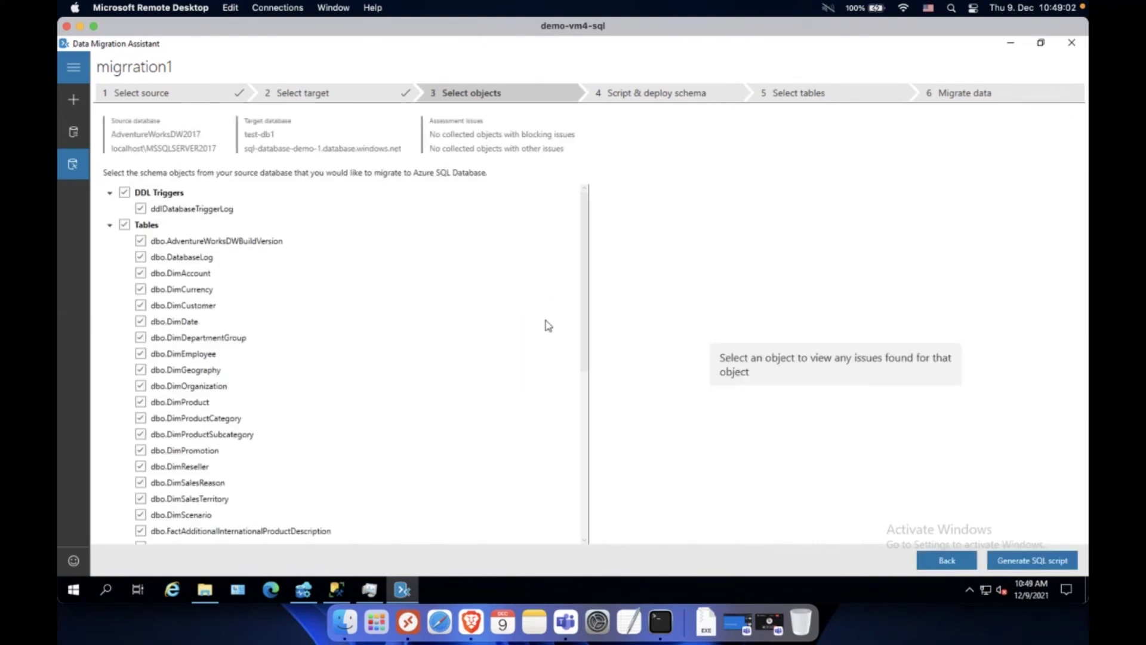
Step: Generate the SQL script for all selected schema objects and deploy the schema to test-db1
left_click_drag(584, 222, 581, 143)
left_click(1024, 565)
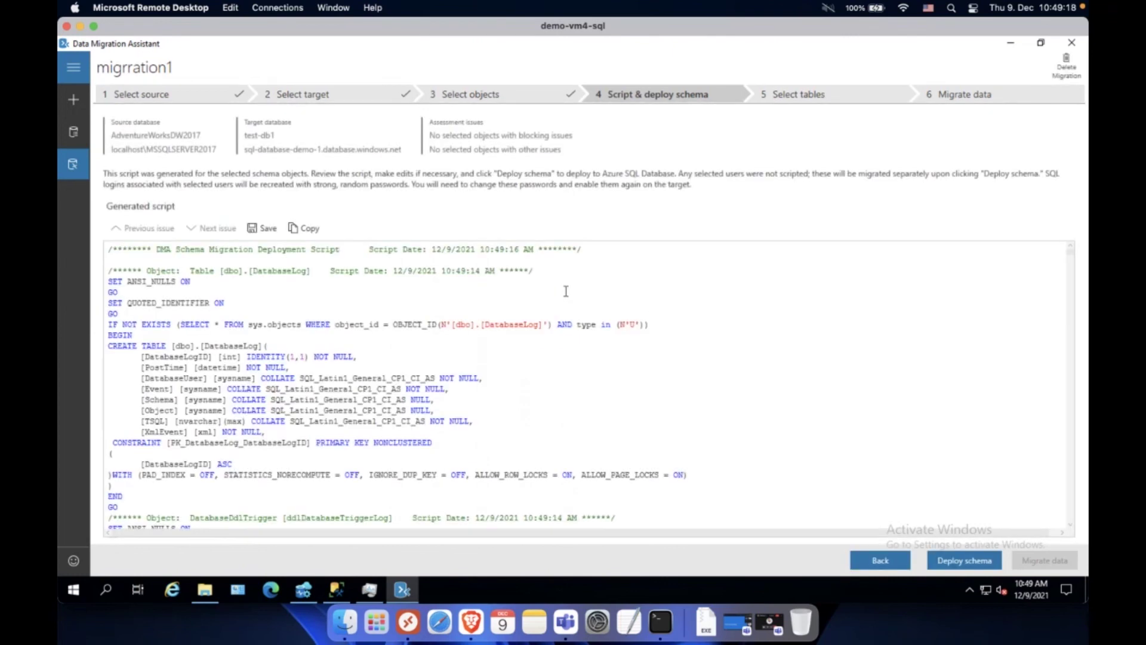
left_click(949, 563)
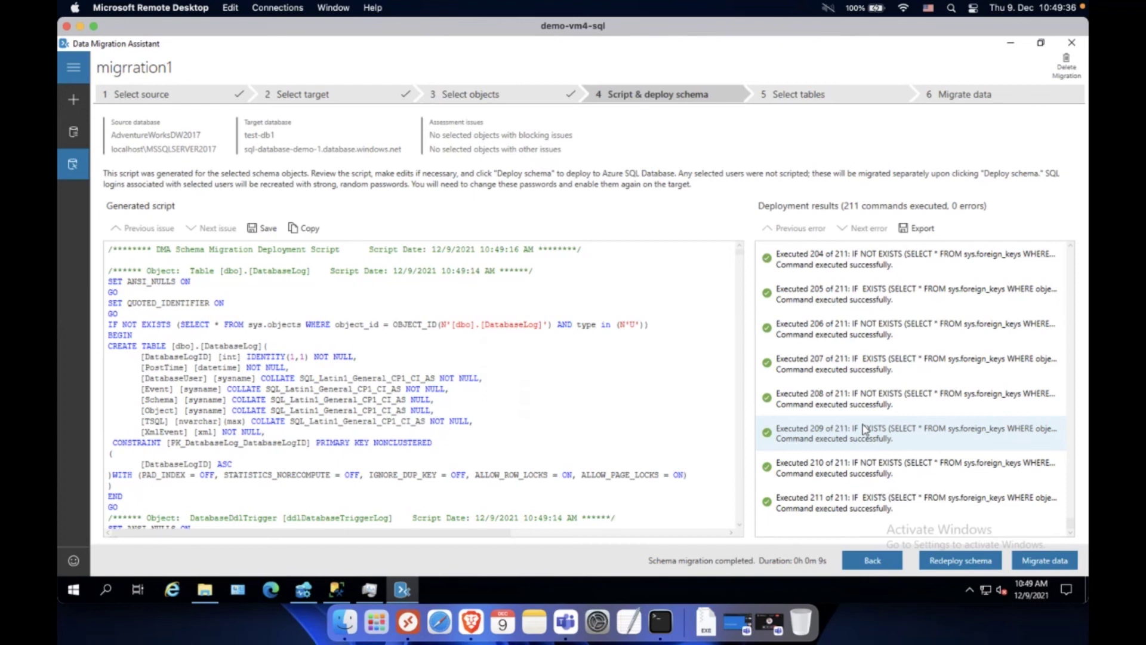
Step: Limit the data migration to the DimSalesReason and DimSalesTerritory tables and start it
left_click(1056, 563)
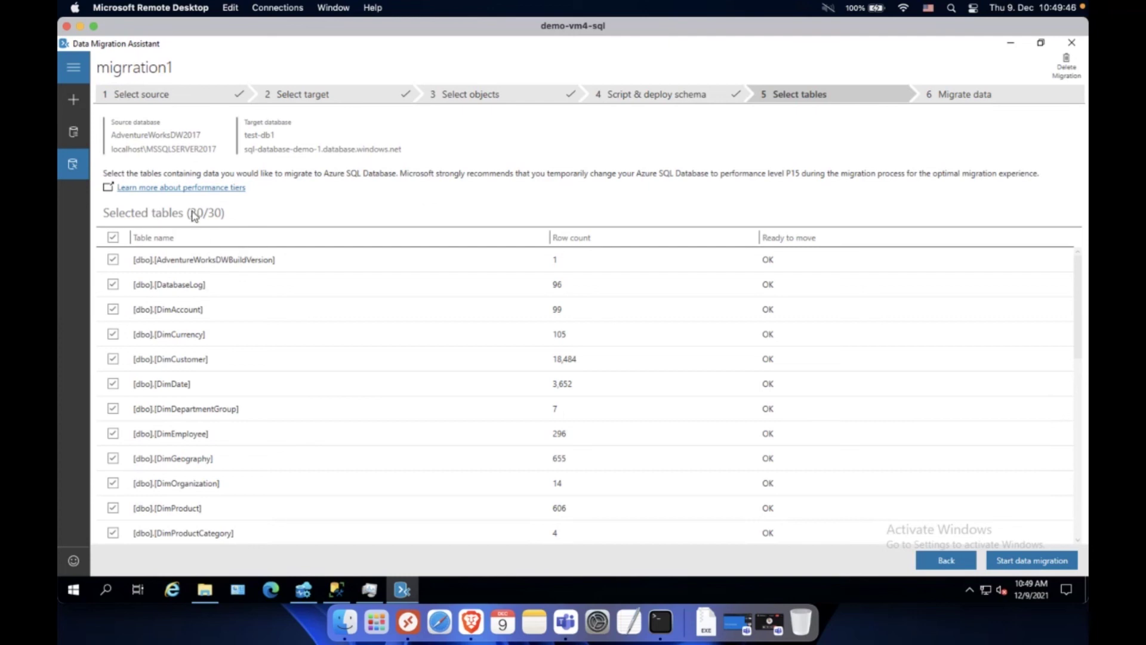
left_click(113, 238)
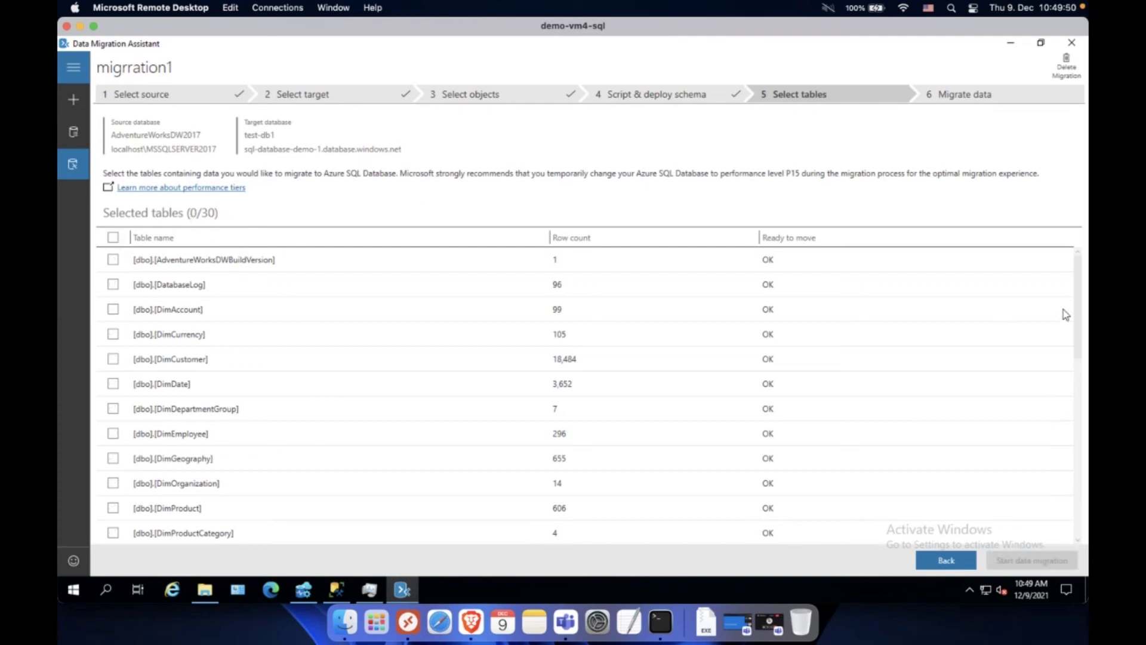
left_click_drag(1078, 308, 1078, 384)
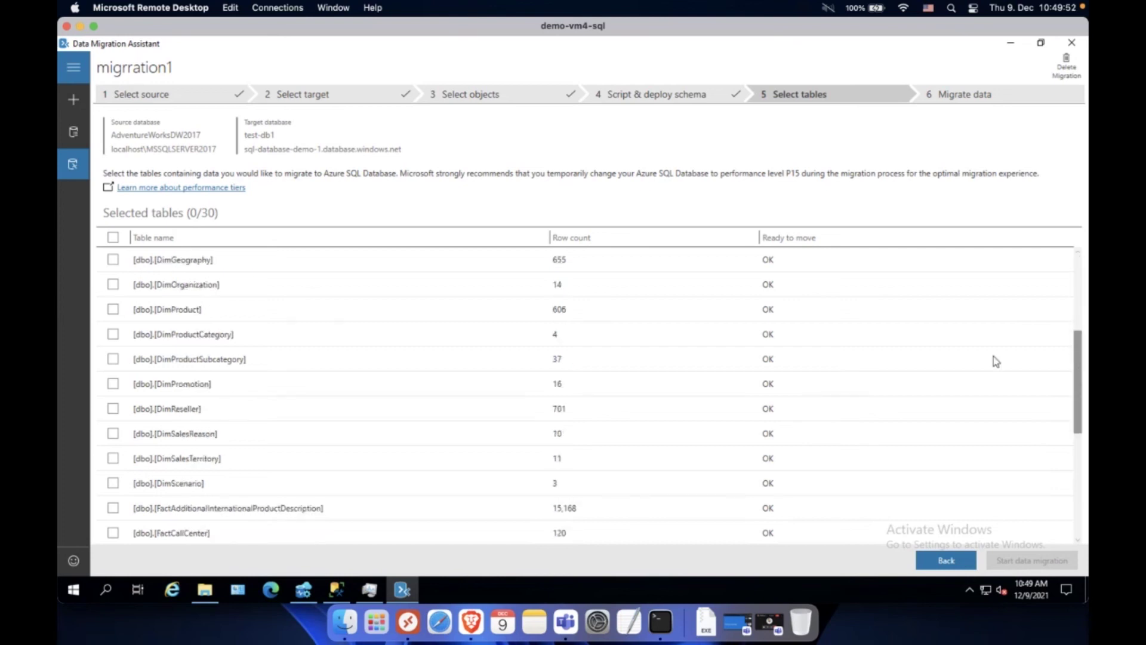
left_click(113, 434)
left_click(115, 465)
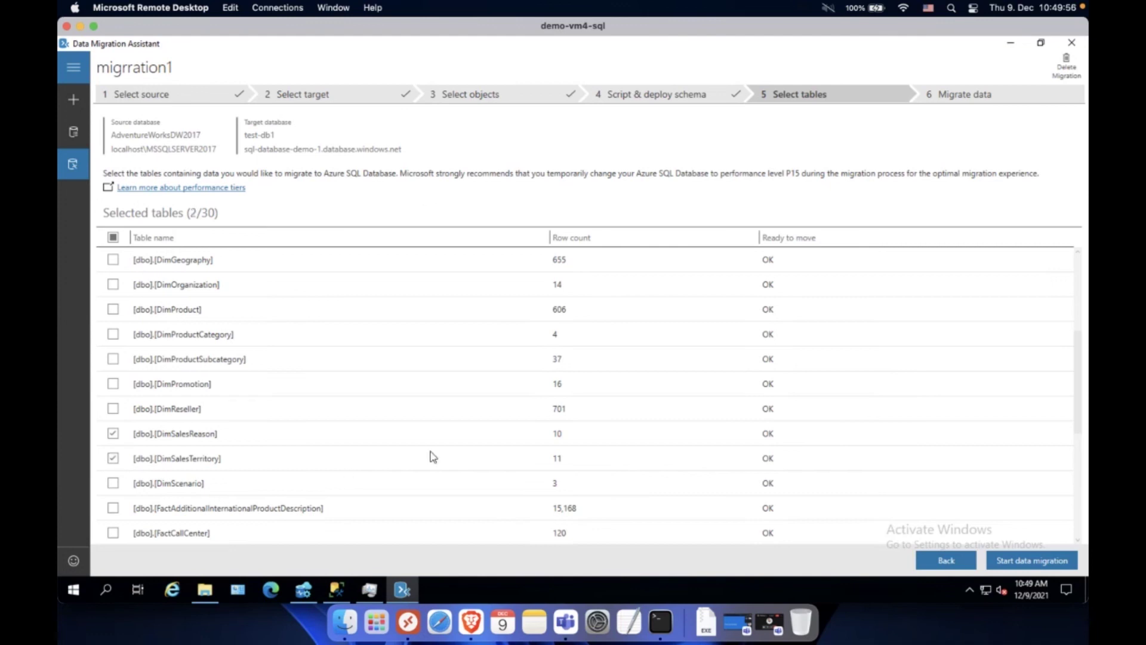
left_click(1025, 561)
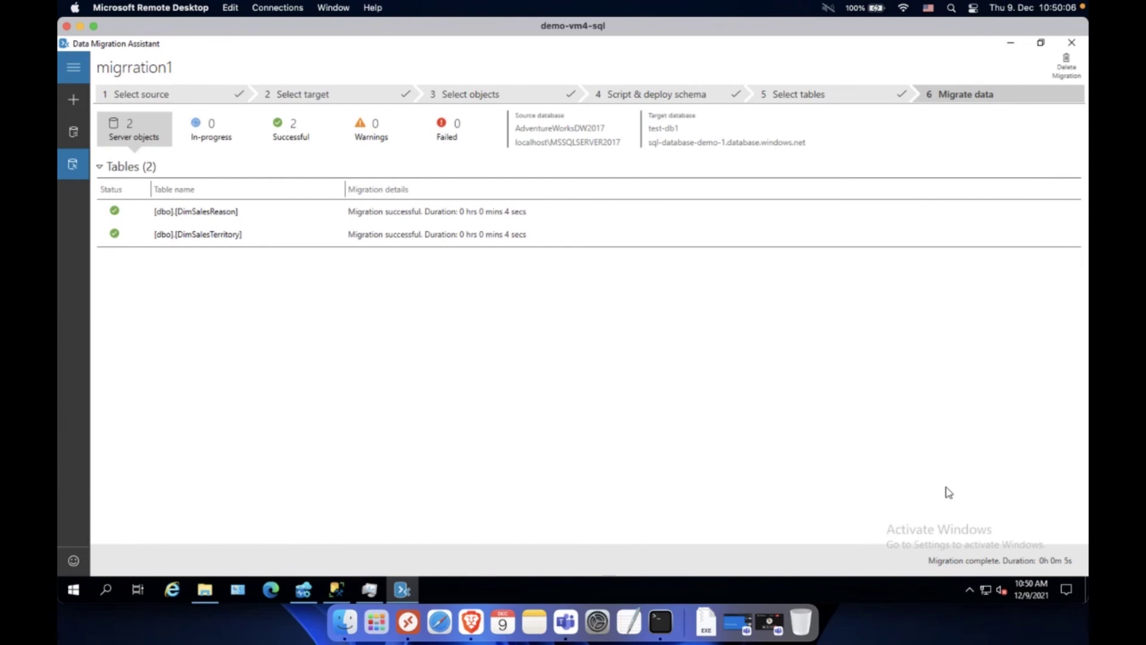
Step: Switch to SQL Server Management Studio and refresh the sql-database-demo-1.database.windows.net server
left_click(335, 591)
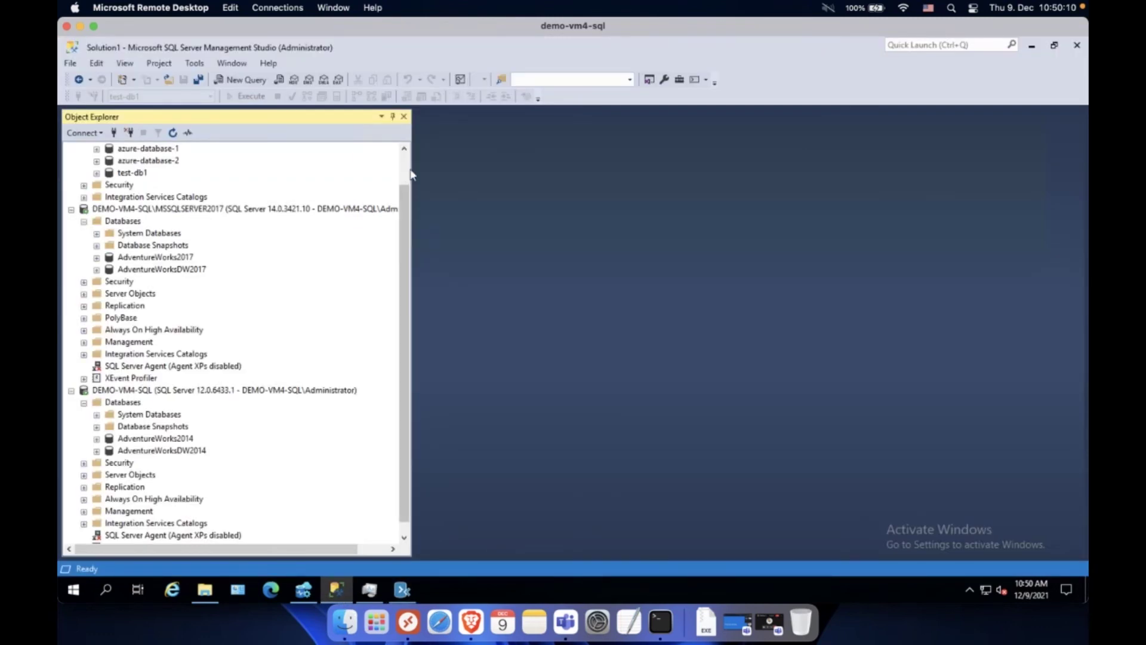
scroll(411, 176, "up", 1)
right_click(155, 154)
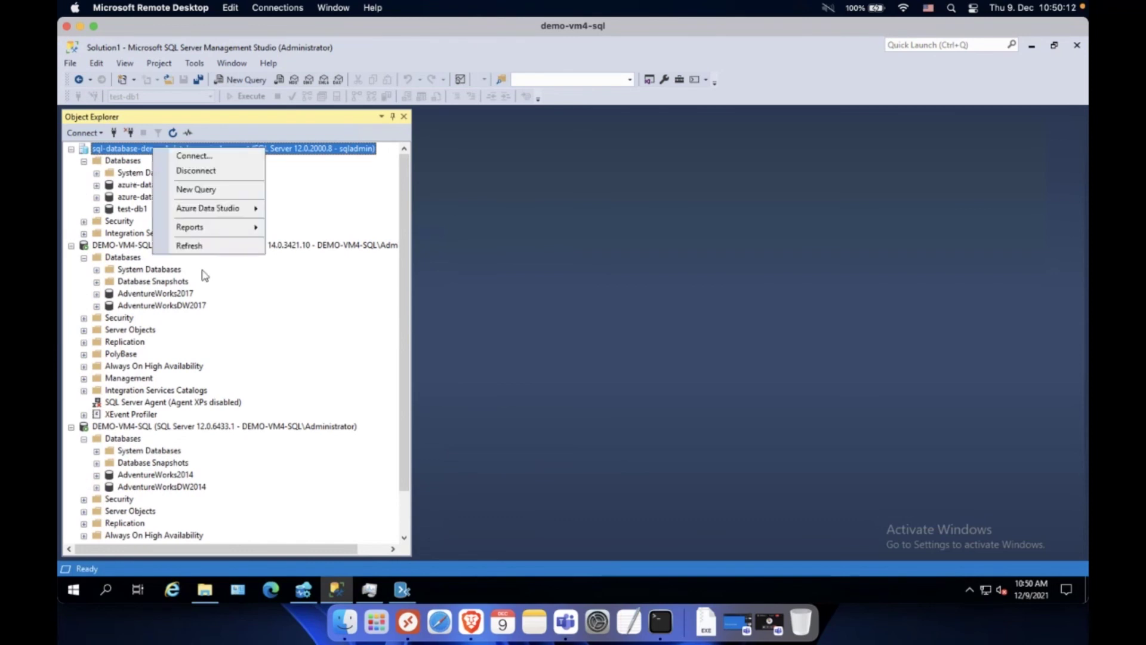
left_click(206, 245)
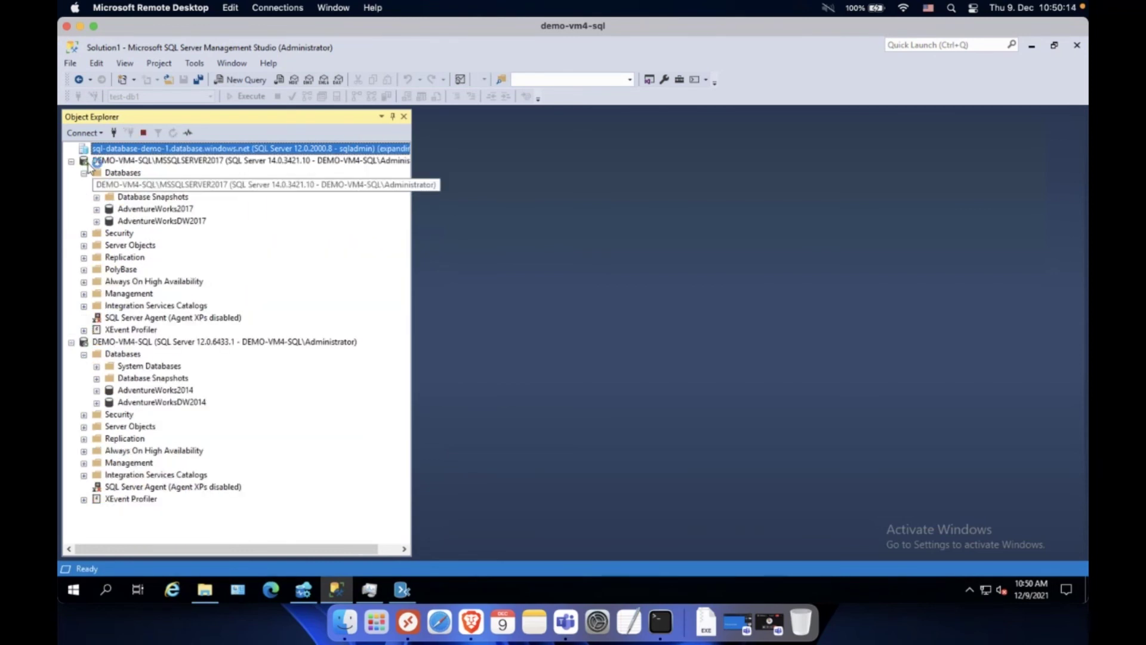
Step: Expand test-db1 on the Azure server, examine its list of tables, and switch back to Data Migration Assistant
left_click(83, 160)
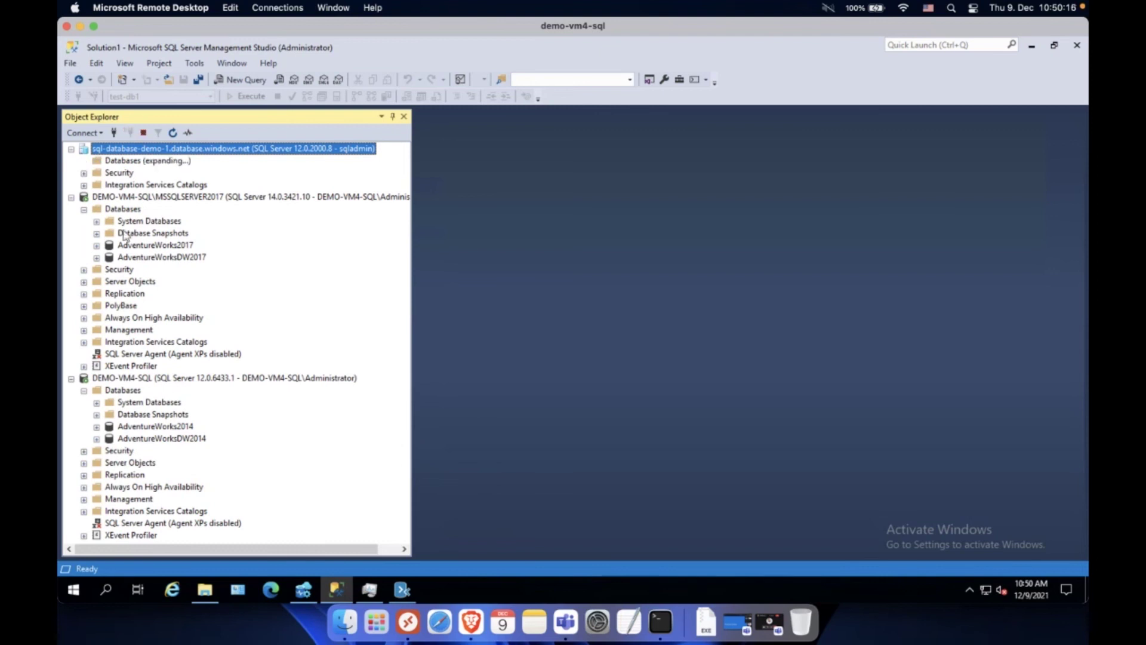
left_click(96, 209)
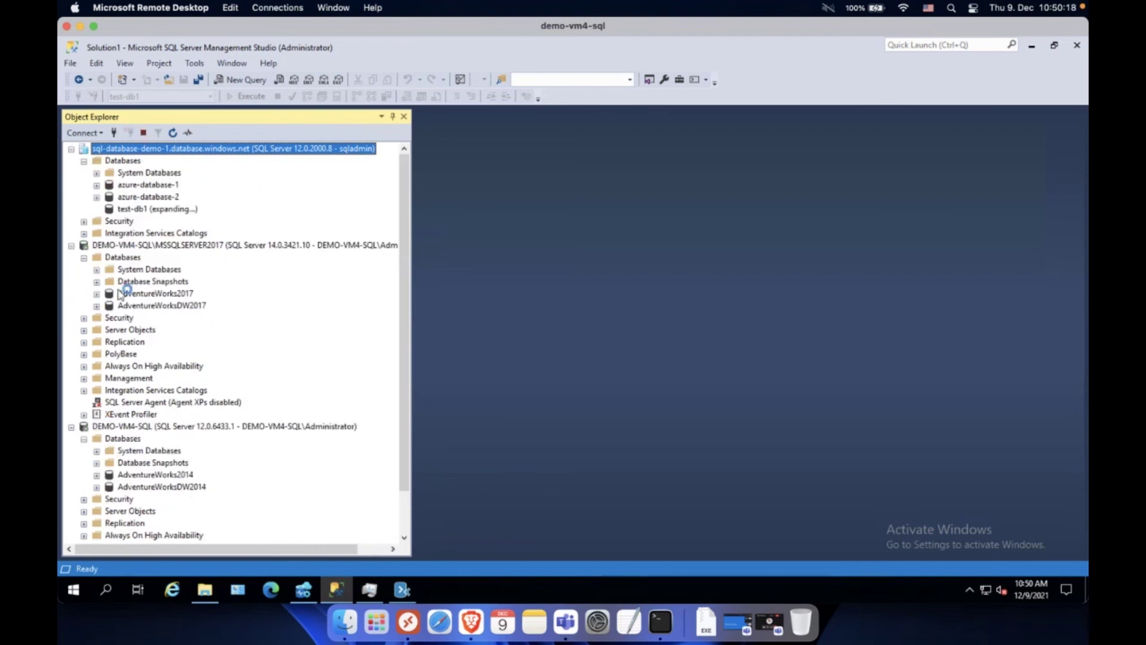
left_click(110, 233)
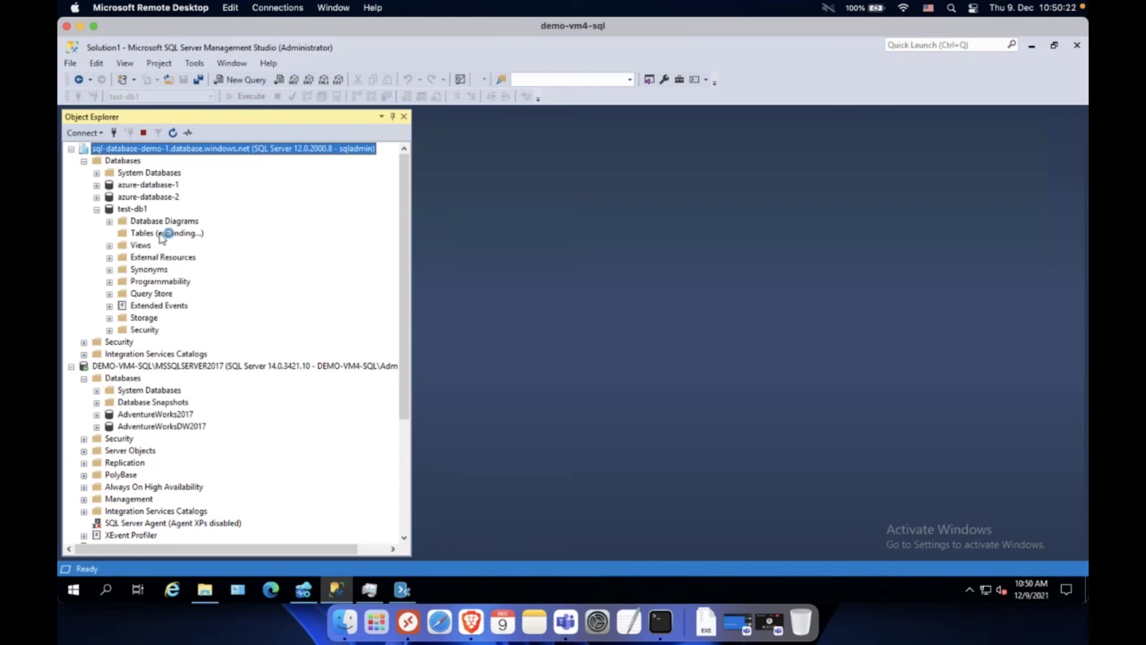
mouse_move(403, 252)
left_mouse_down()
mouse_move(404, 343)
mouse_move(407, 239)
left_mouse_up()
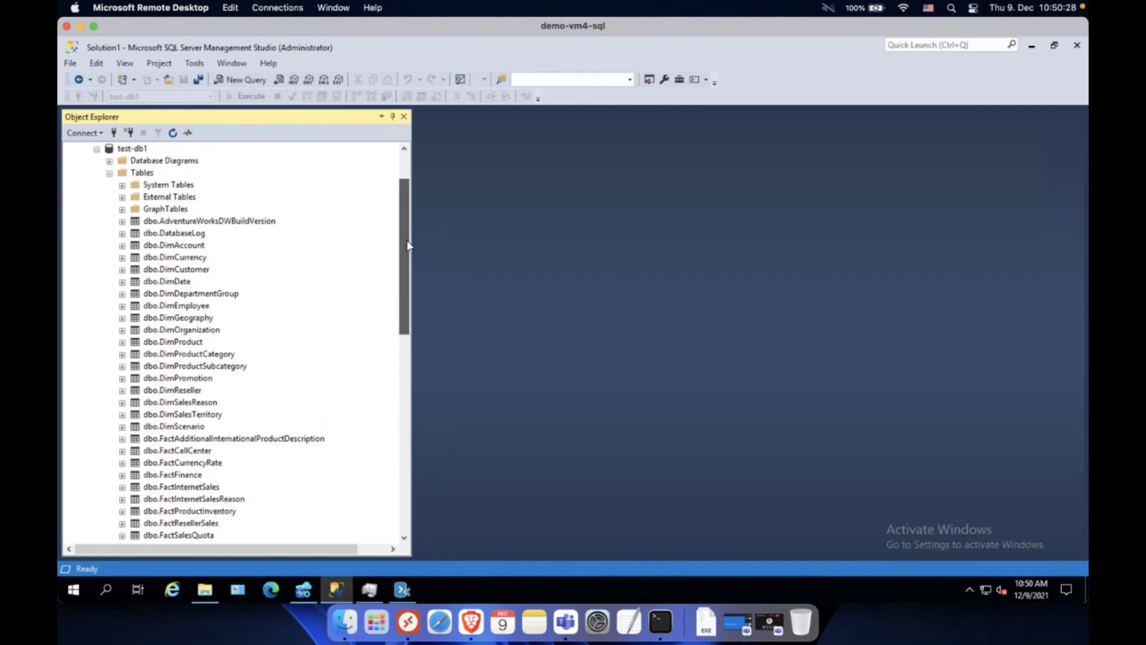
left_click(407, 590)
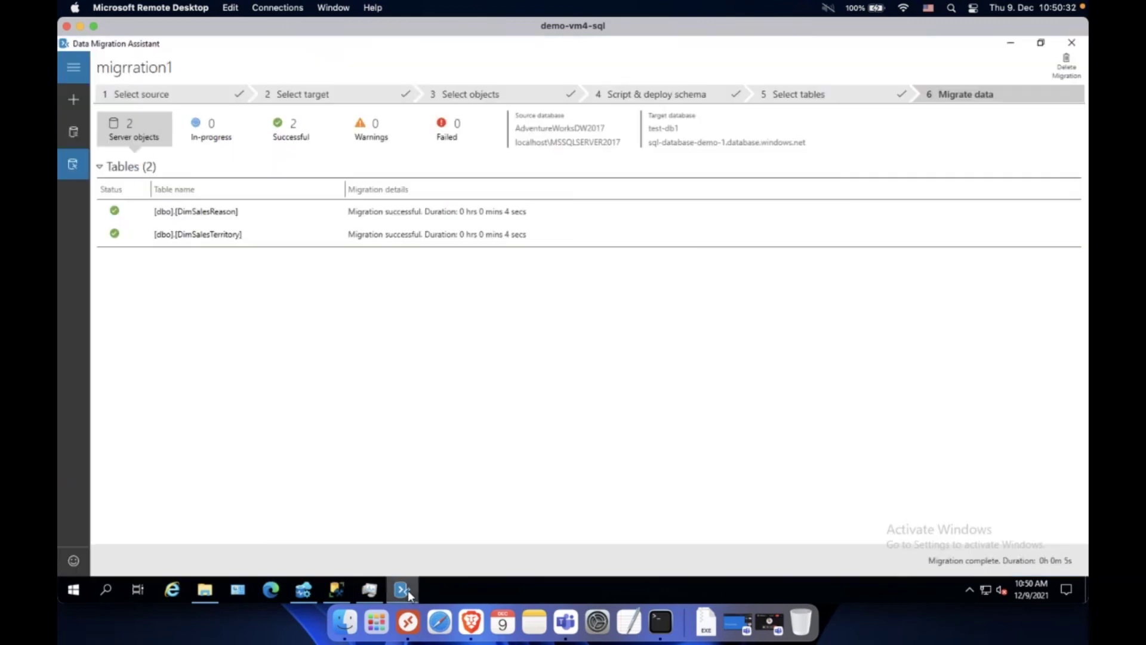